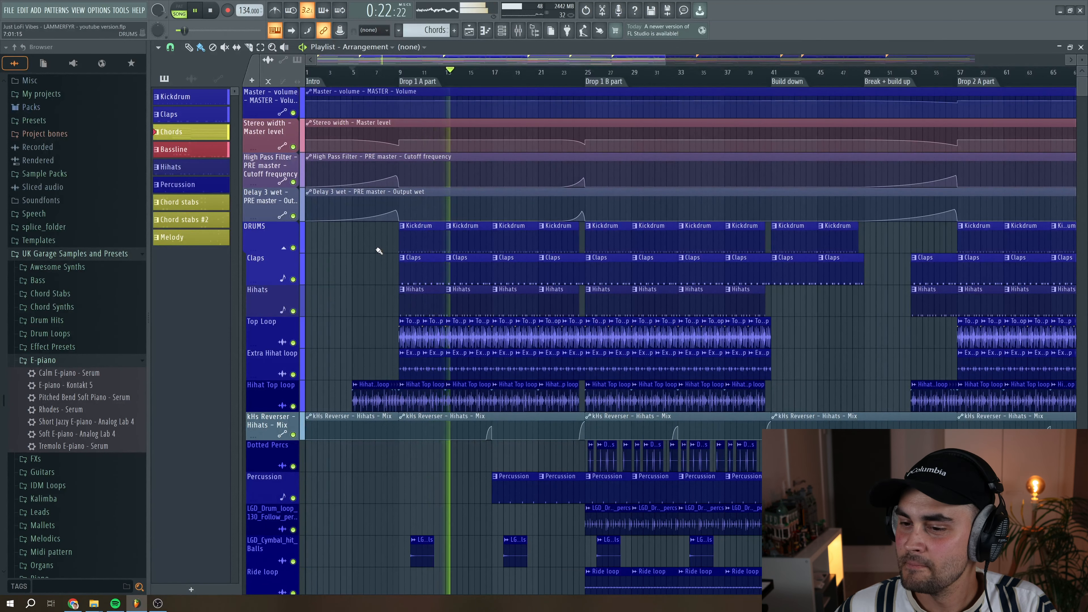
- Stop playback and look through all playlist tracks, from the master automation and drums down to the vocals and FX
key(space)
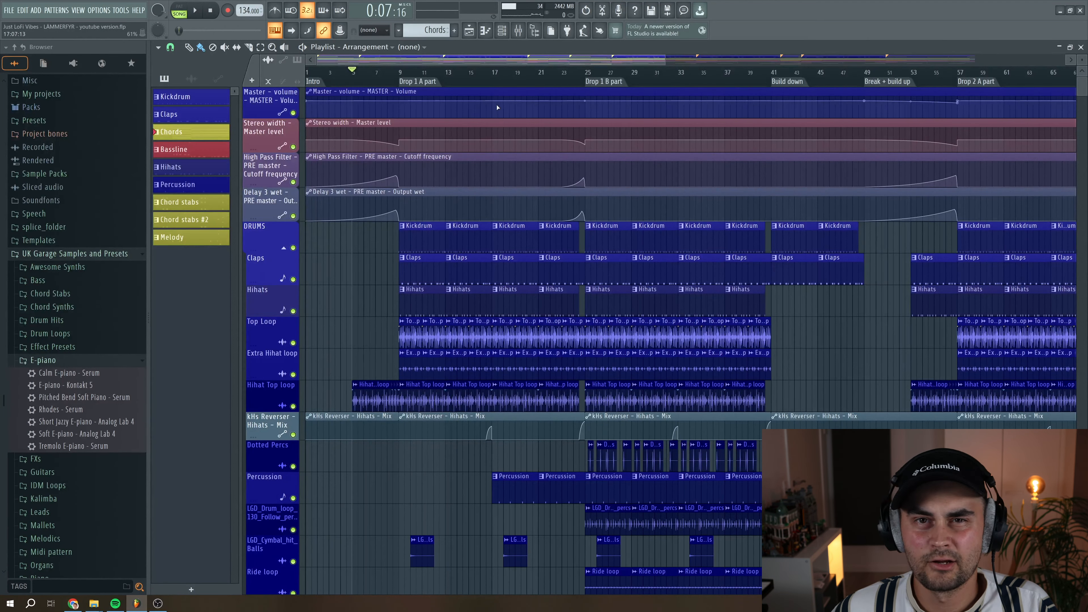
drag(669, 57, 541, 82)
scroll(540, 83, down, 5)
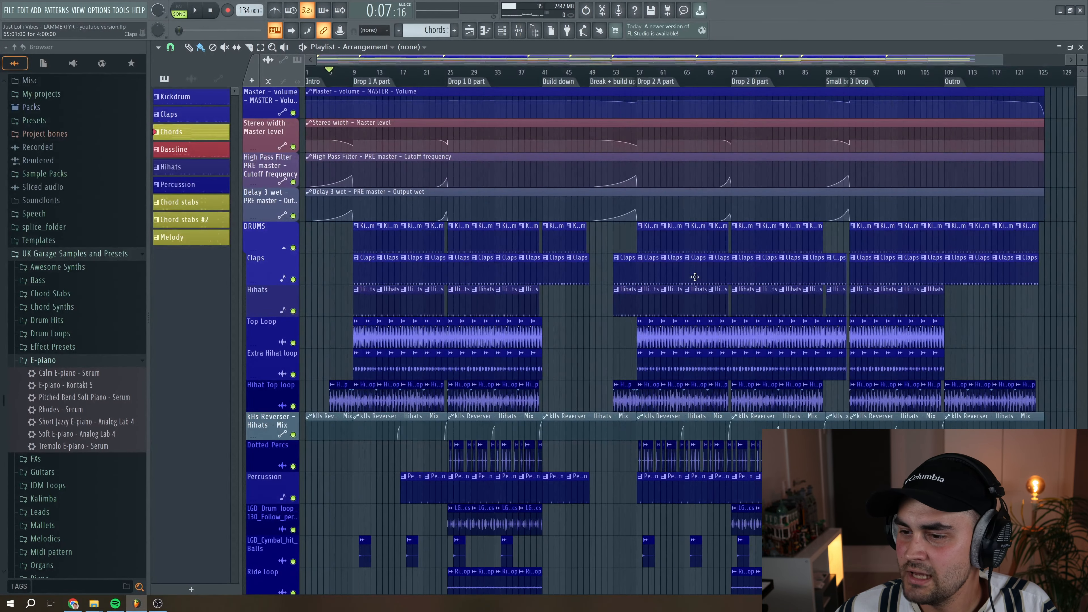
scroll(683, 274, down, 4)
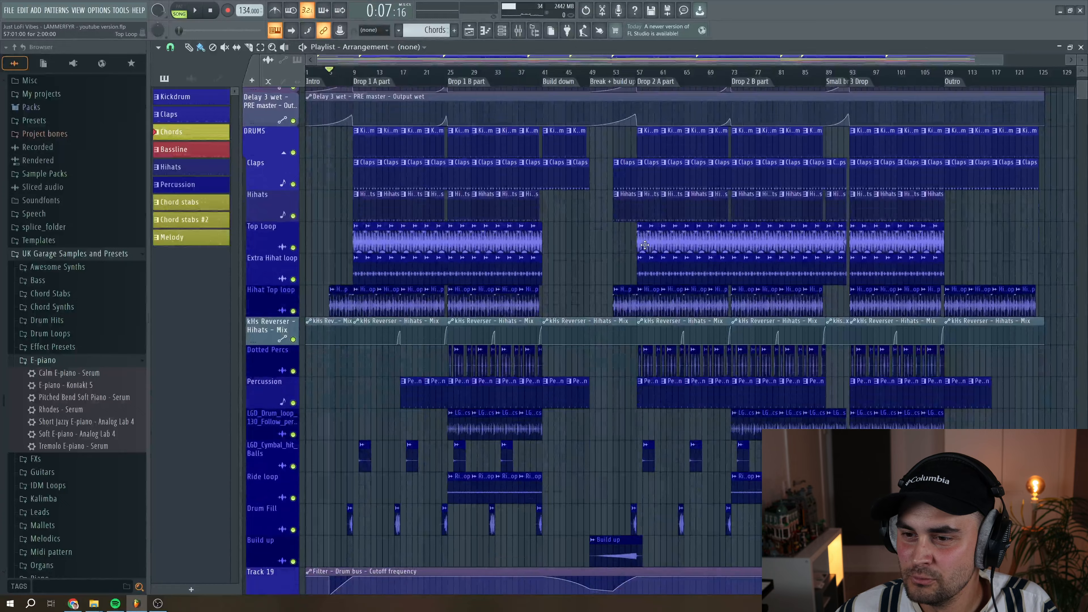
scroll(643, 244, up, 4)
scroll(623, 328, down, 6)
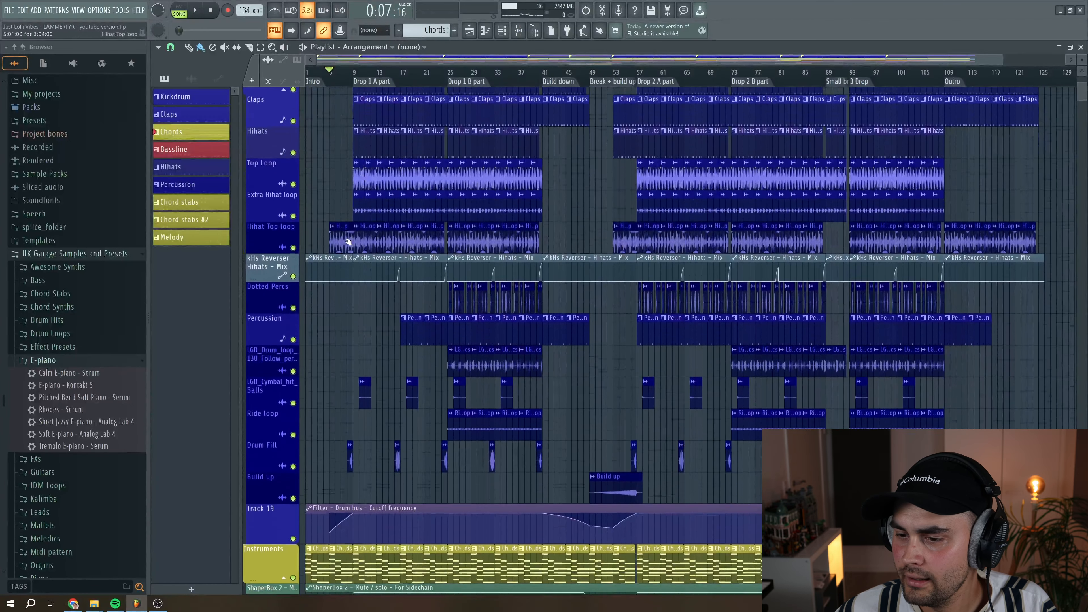
scroll(724, 287, down, 8)
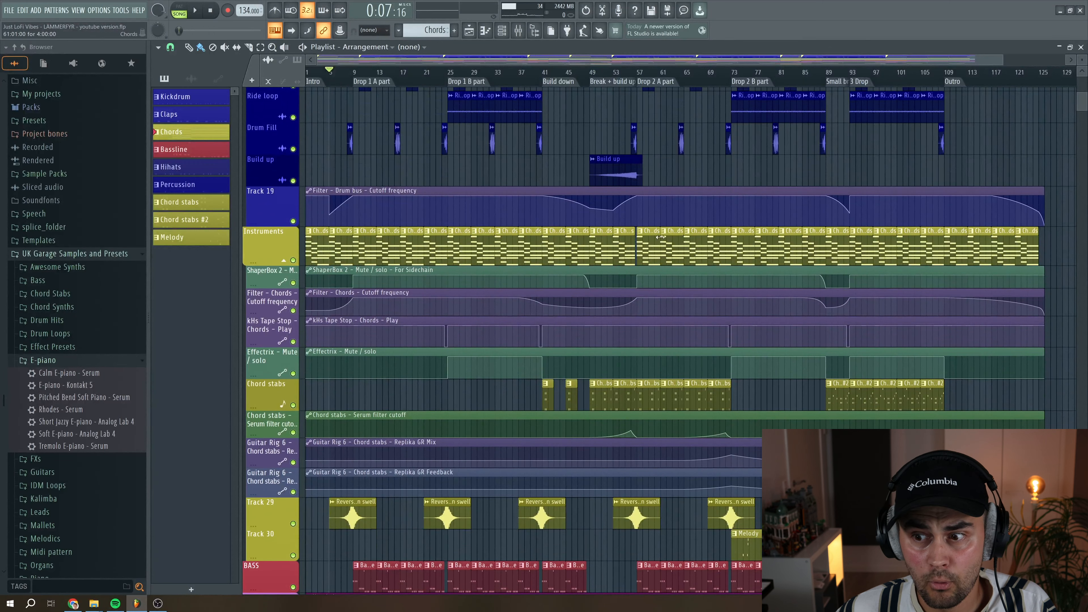
scroll(662, 237, down, 5)
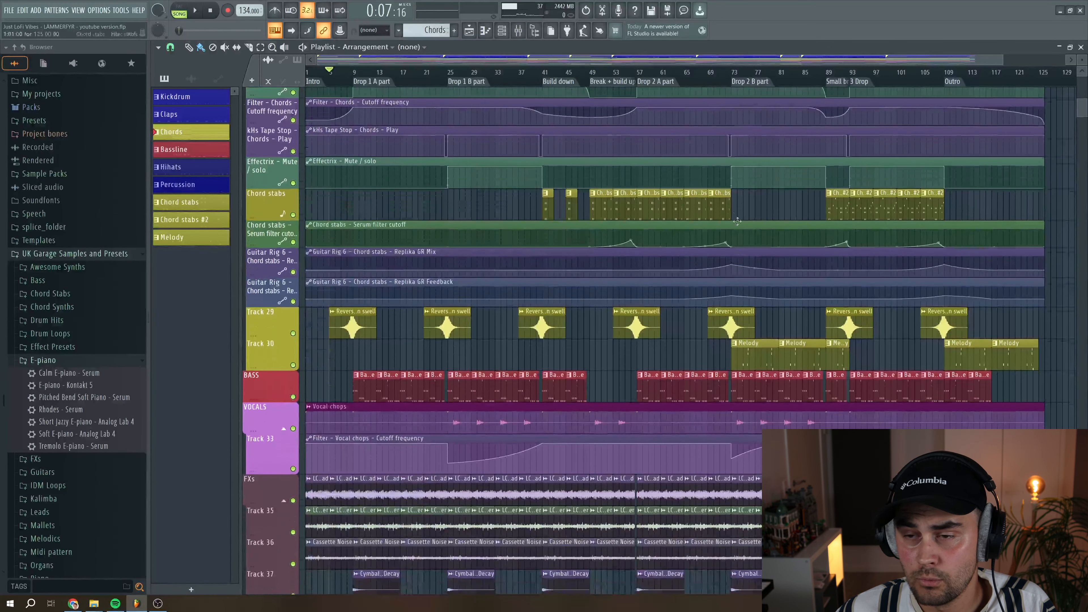
scroll(415, 305, down, 3)
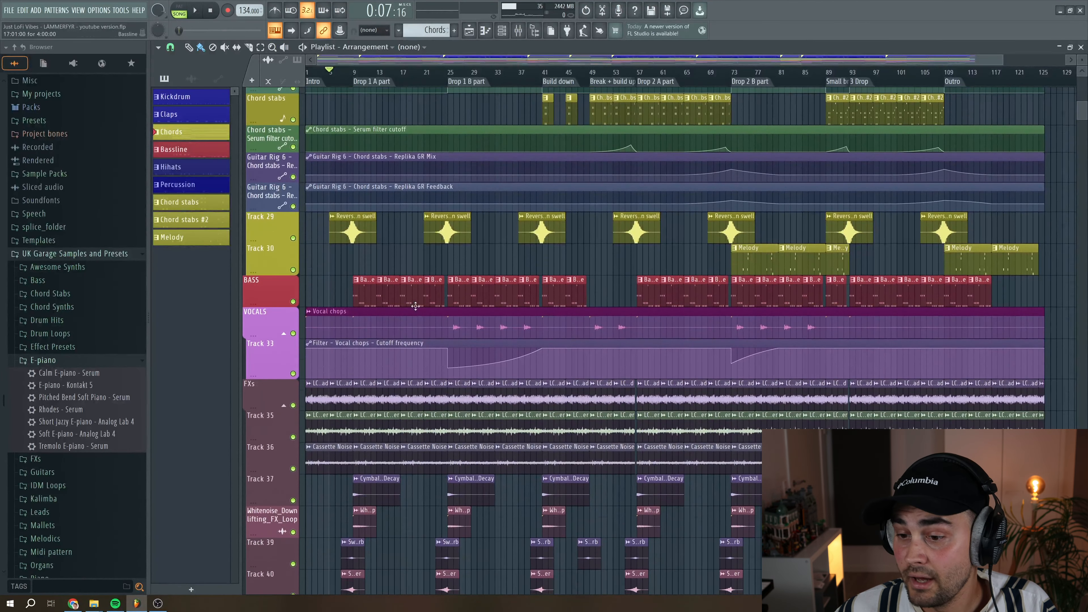
scroll(871, 302, down, 1)
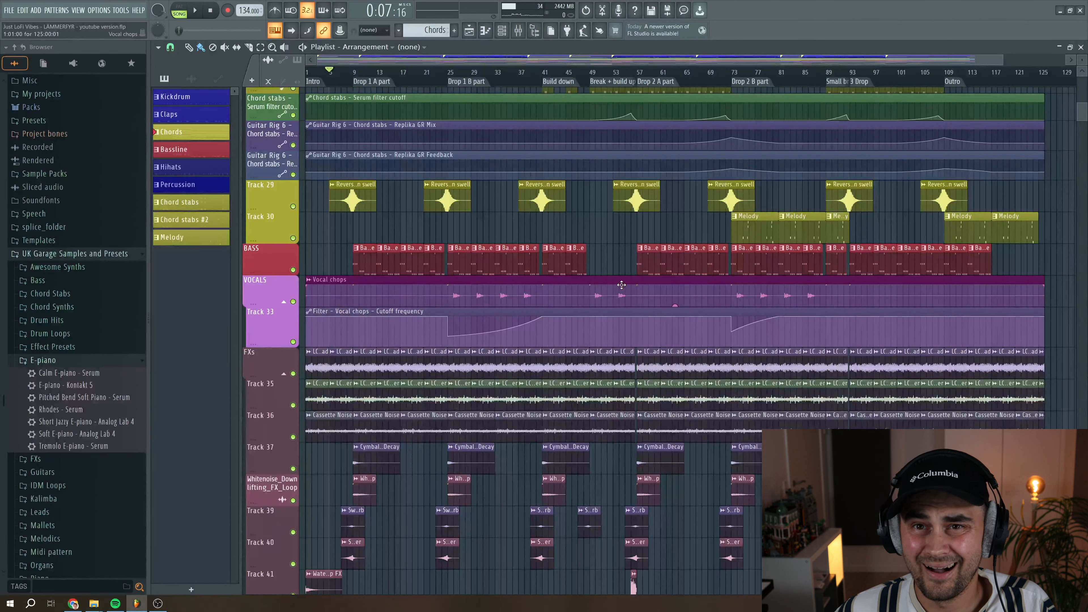
scroll(621, 285, down, 3)
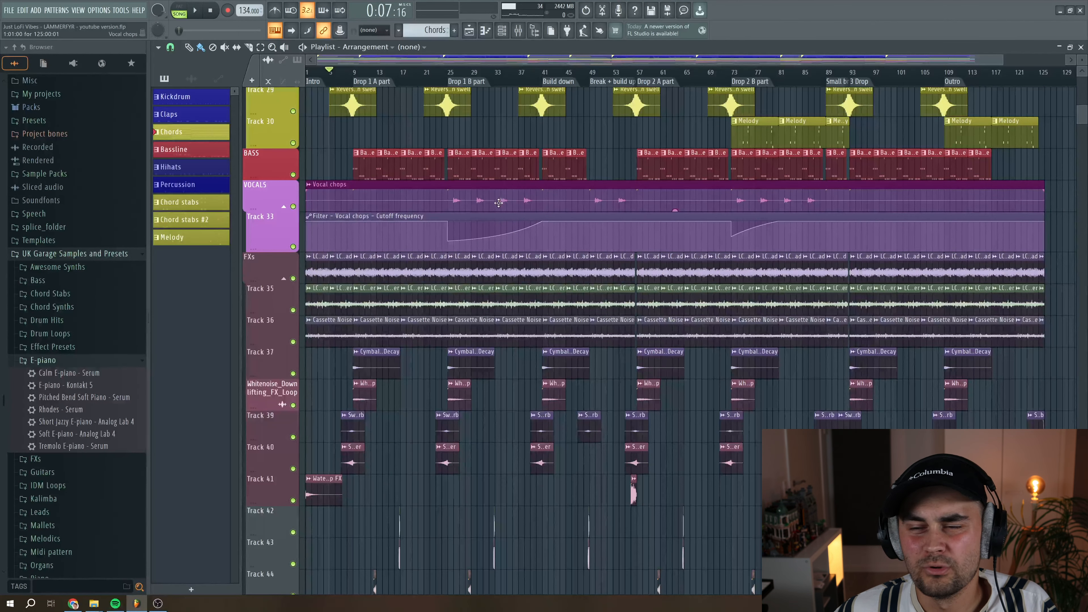
scroll(498, 203, down, 3)
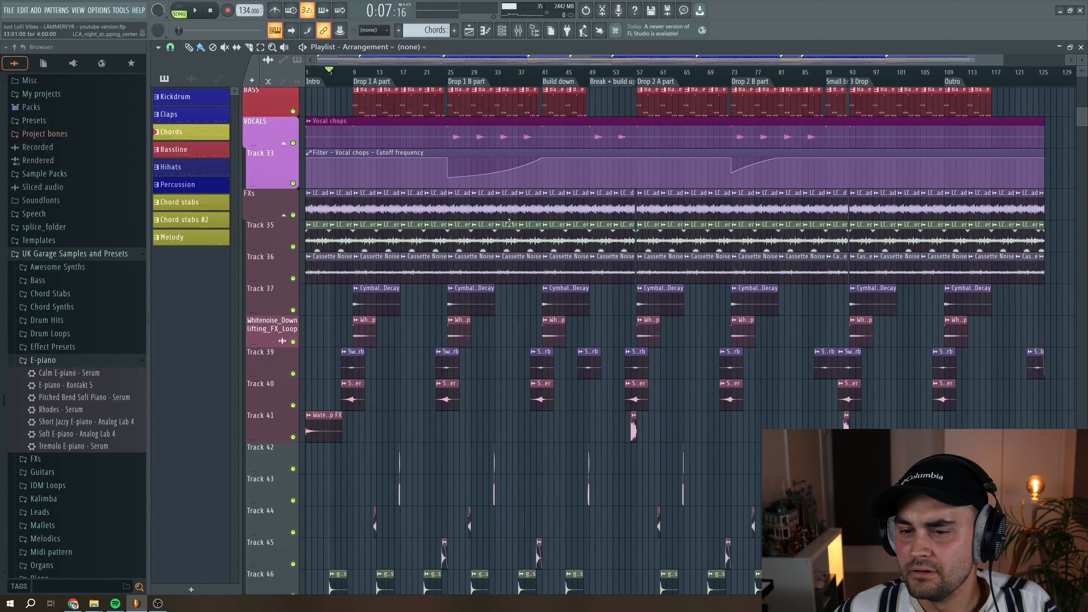
scroll(507, 354, up, 15)
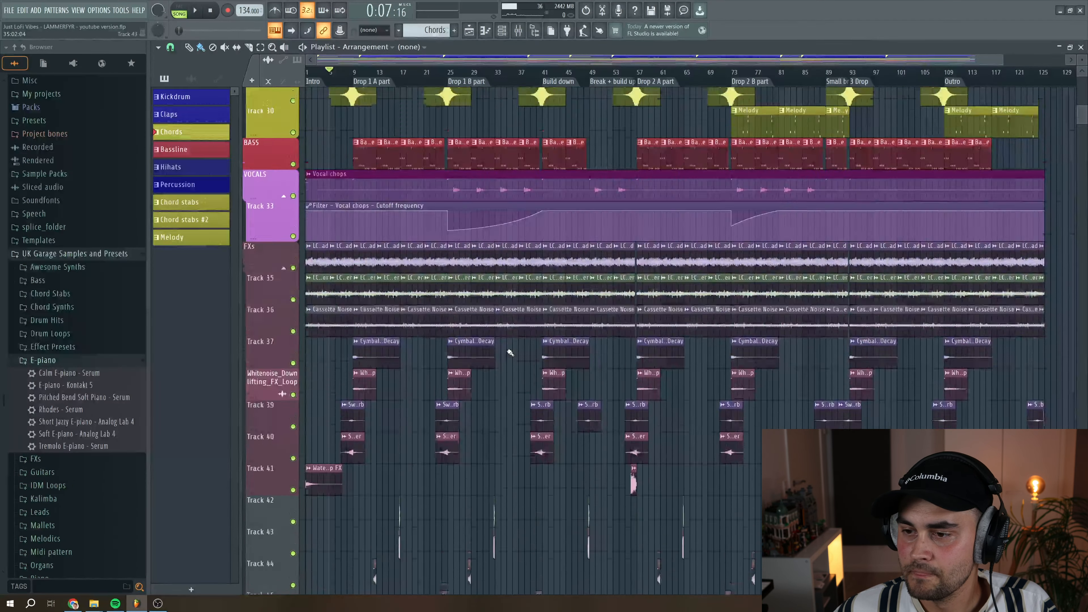
scroll(510, 352, up, 5)
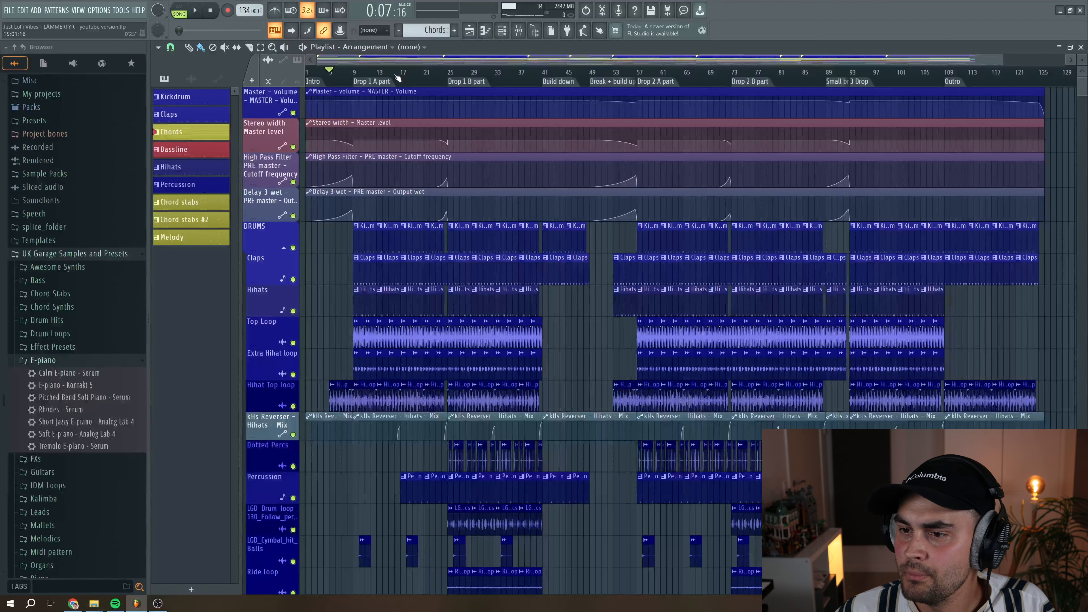
- Return the playhead to the start and look over the marked song sections from Intro to Outro
click(306, 70)
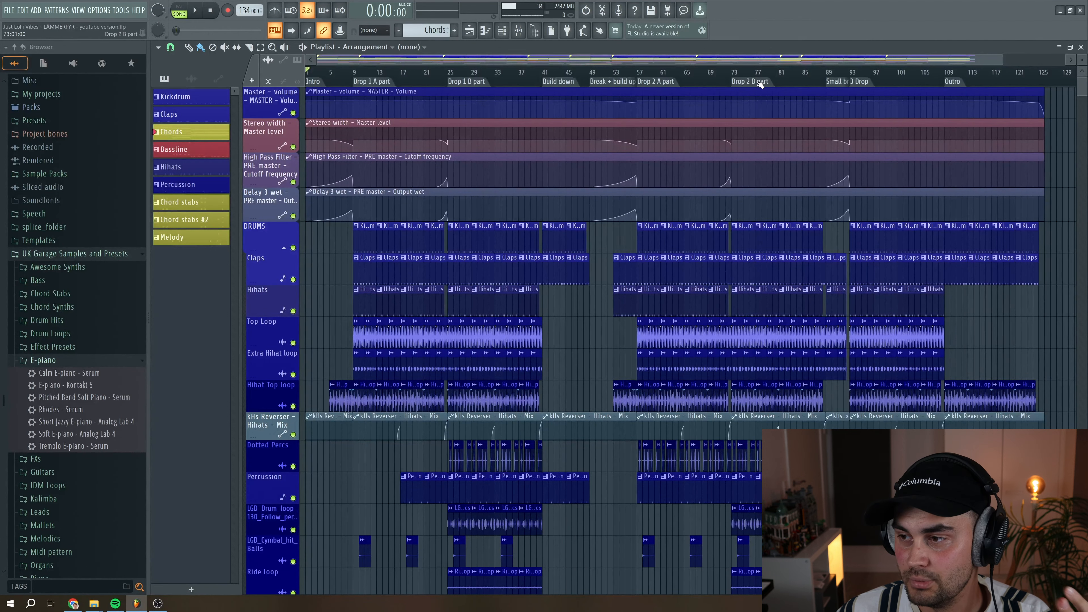
drag(454, 60, 648, 56)
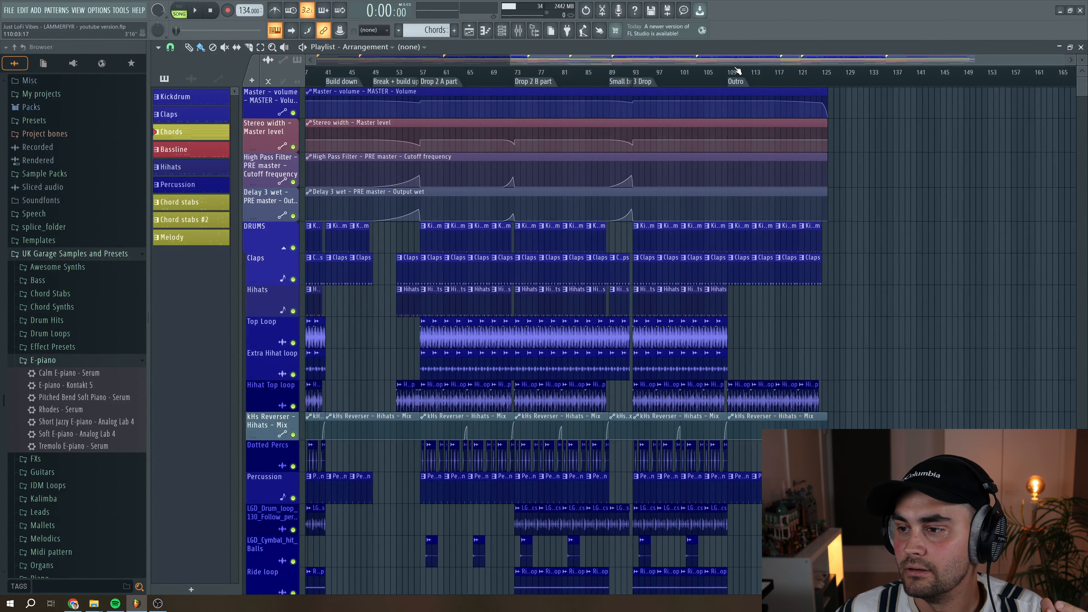
drag(763, 60, 369, 62)
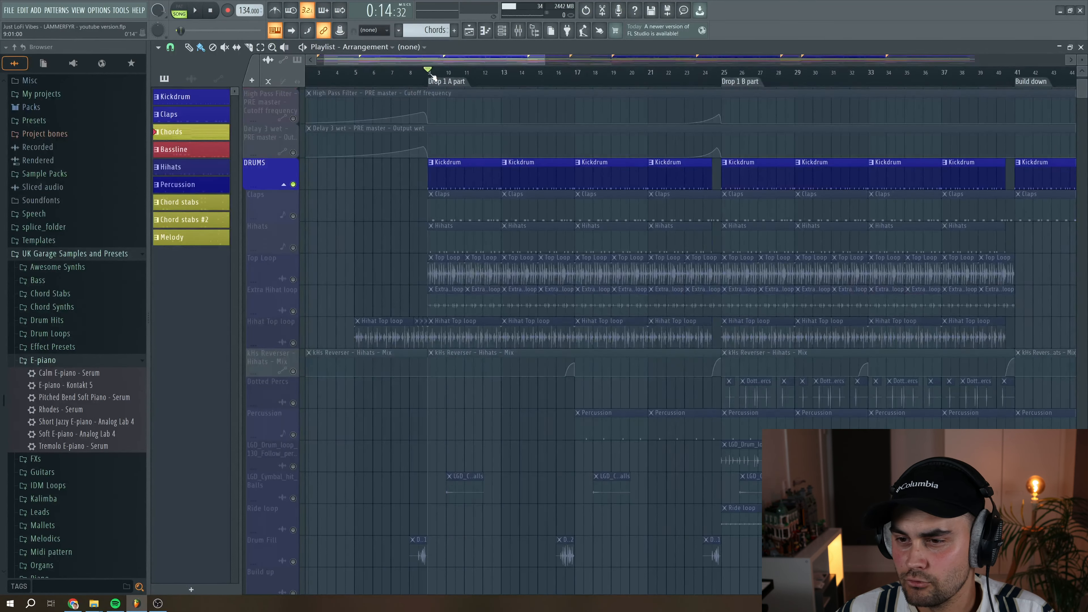
- Select the Drop 1 A part as the playback range and play the soloed Kickdrum track
drag(428, 75, 725, 86)
key(space)
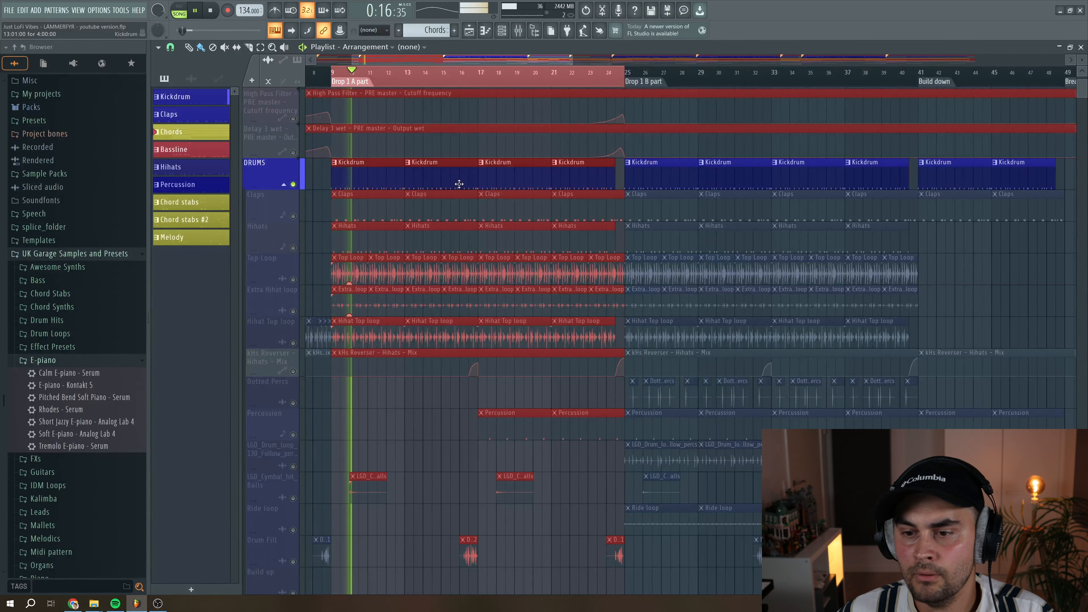
key(space)
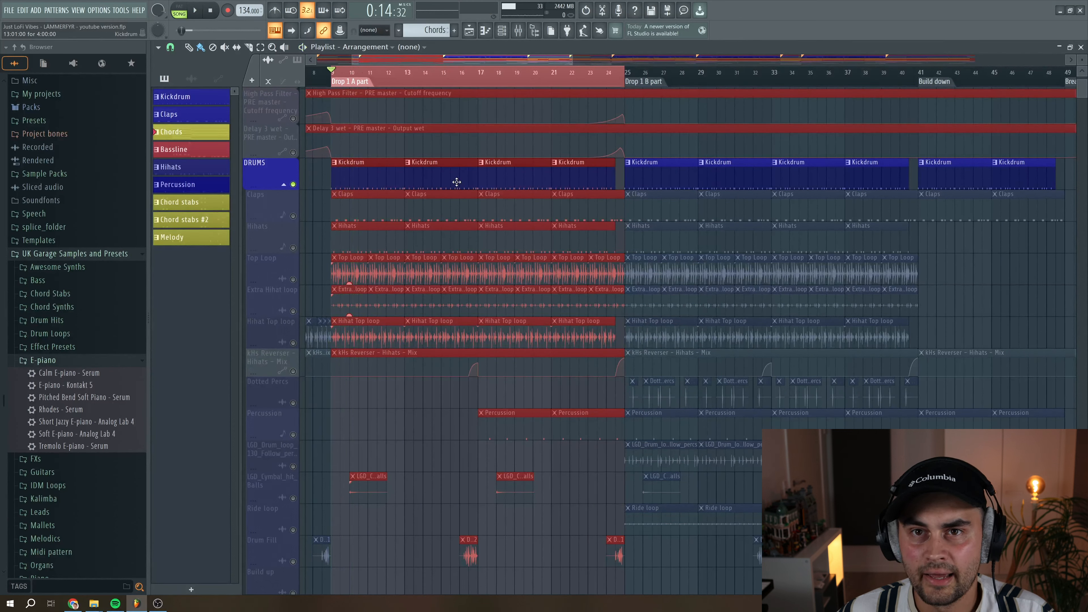
- Open the Kickdrum pattern in the piano roll, play it, and examine the spacing and velocities of the kick notes
double_click(353, 178)
scroll(307, 244, left, 3)
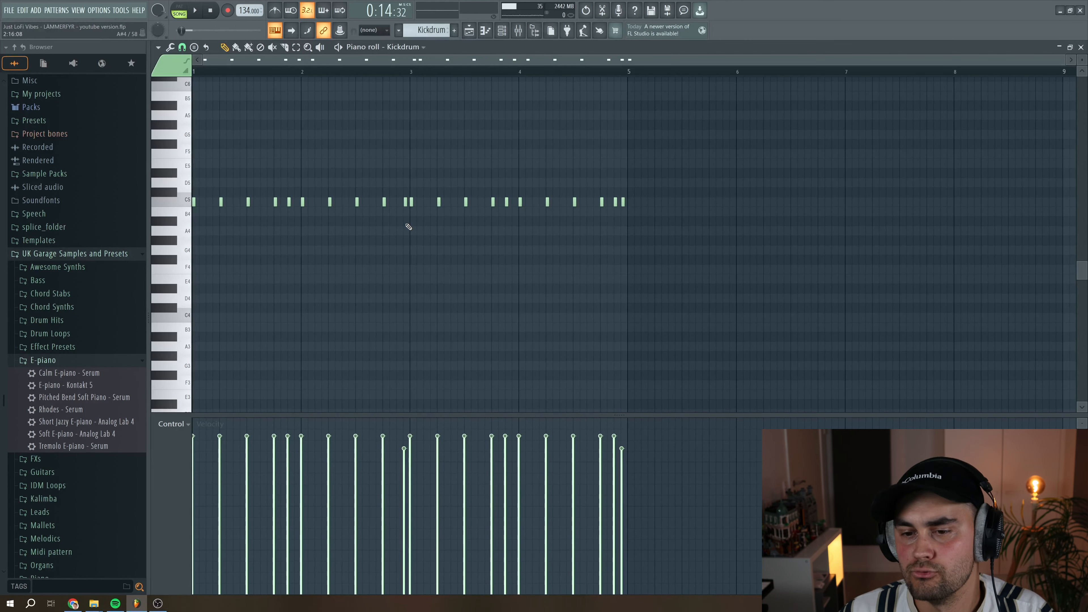
key(space)
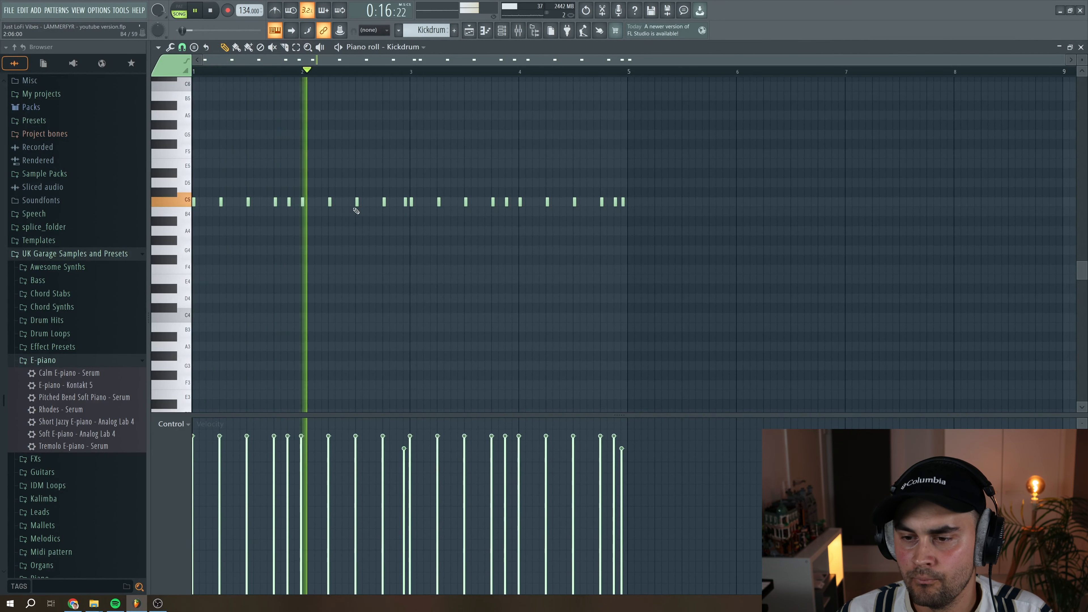
key(space)
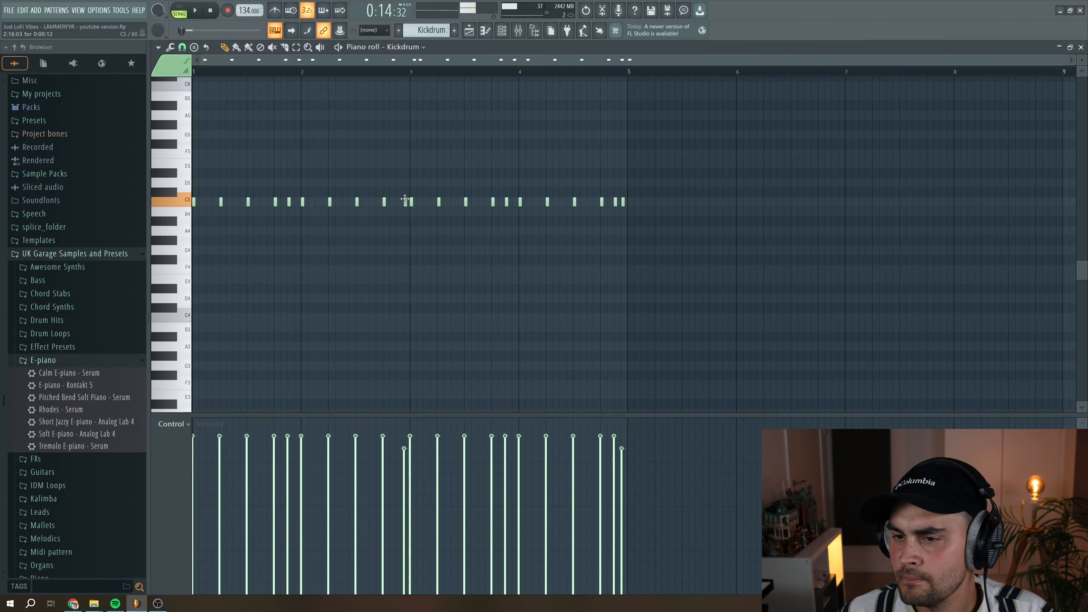
scroll(405, 199, up, 3)
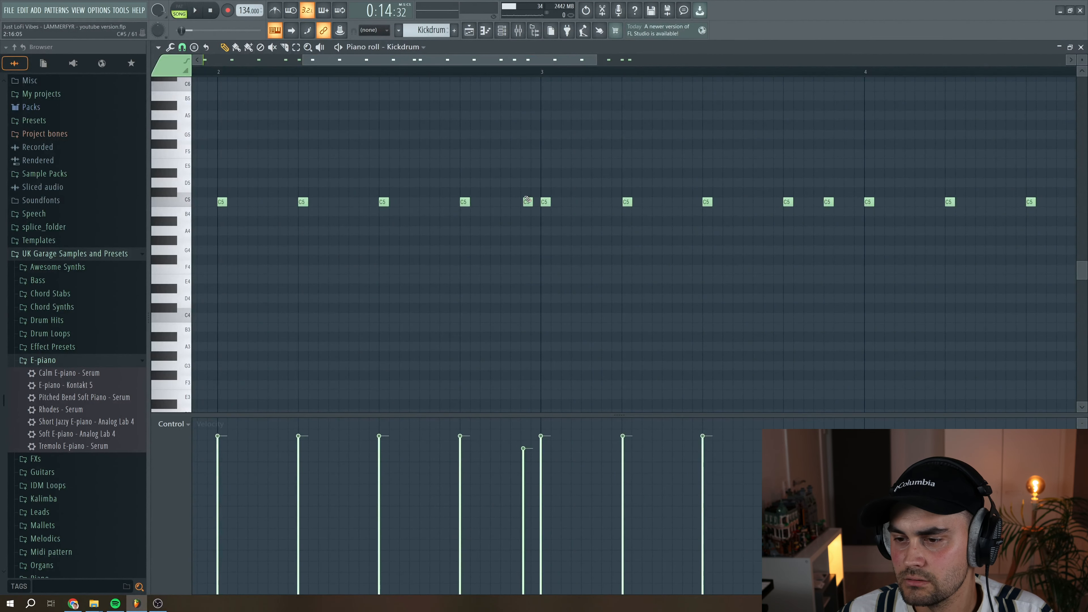
key(space)
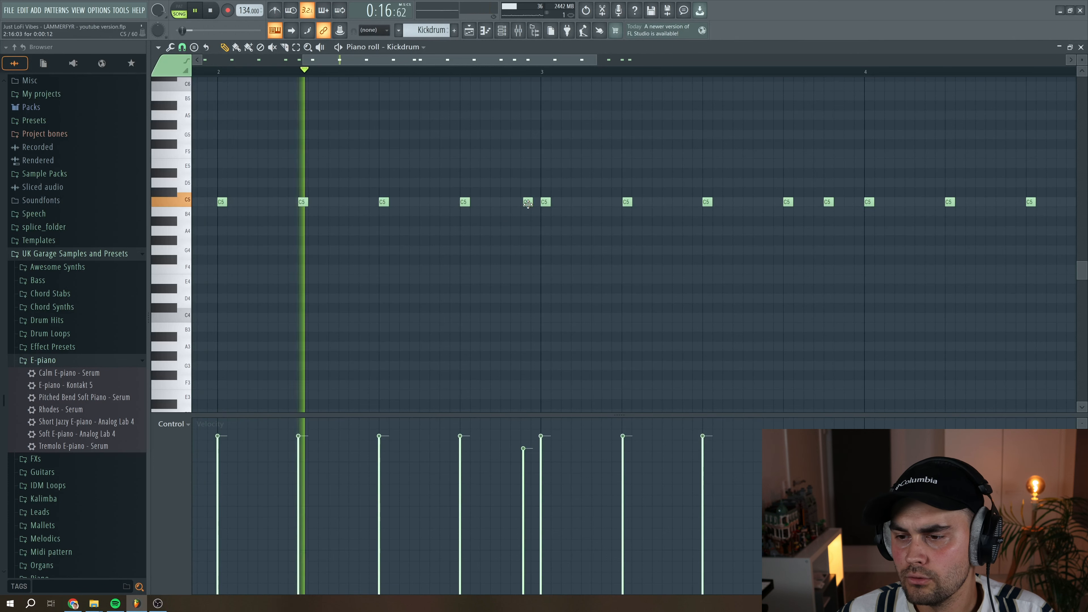
key(space)
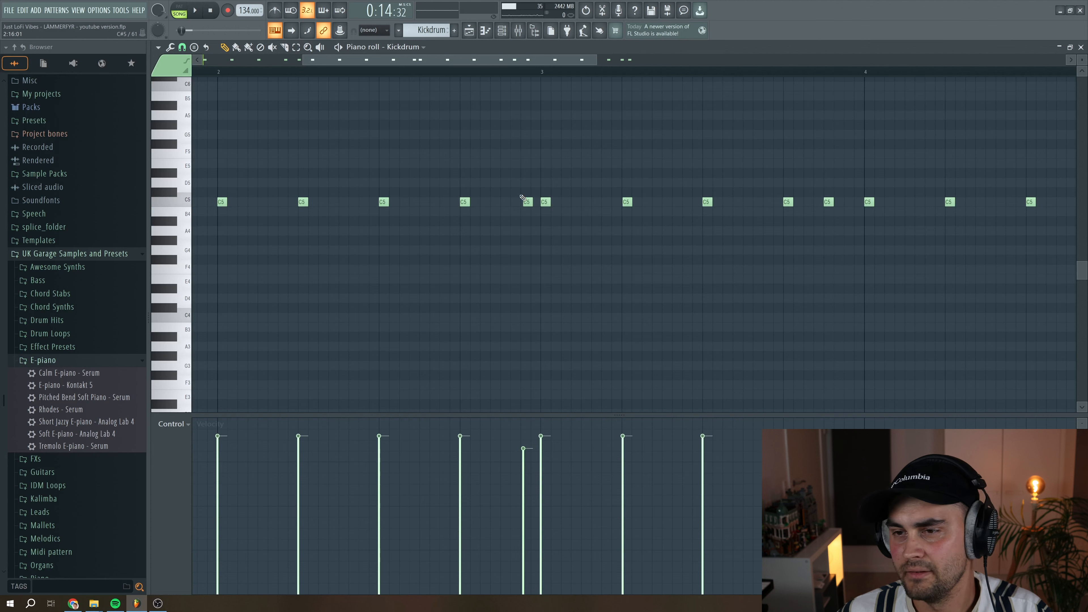
drag(597, 58, 881, 59)
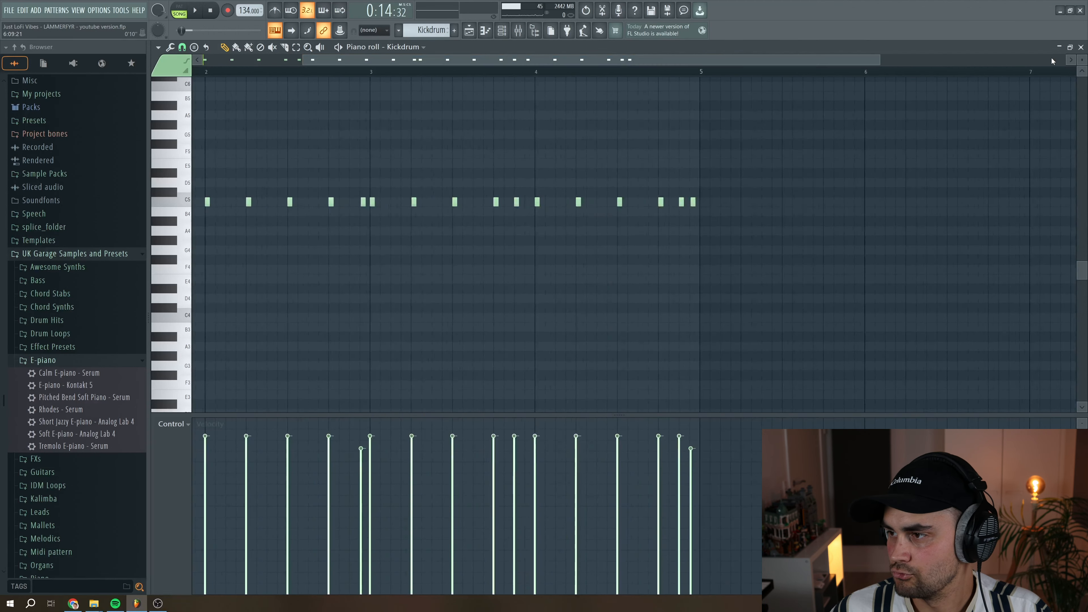
- Leave the piano roll and inspect the Fruity soft clipper on the Kickdrum mixer insert
click(1080, 47)
click(518, 30)
click(939, 216)
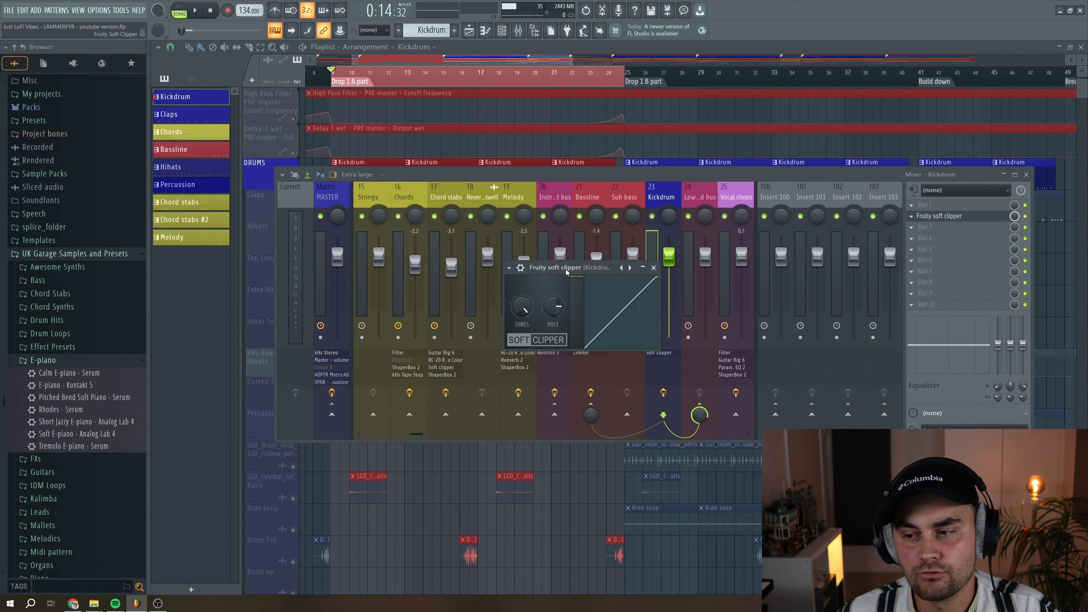
drag(568, 271, 568, 266)
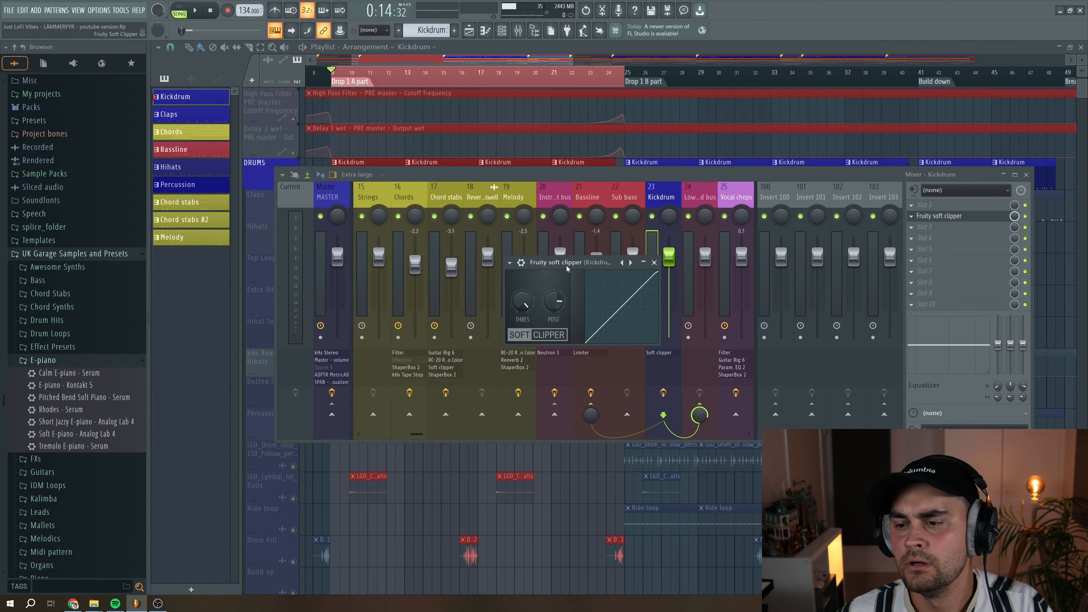
drag(567, 265, 565, 257)
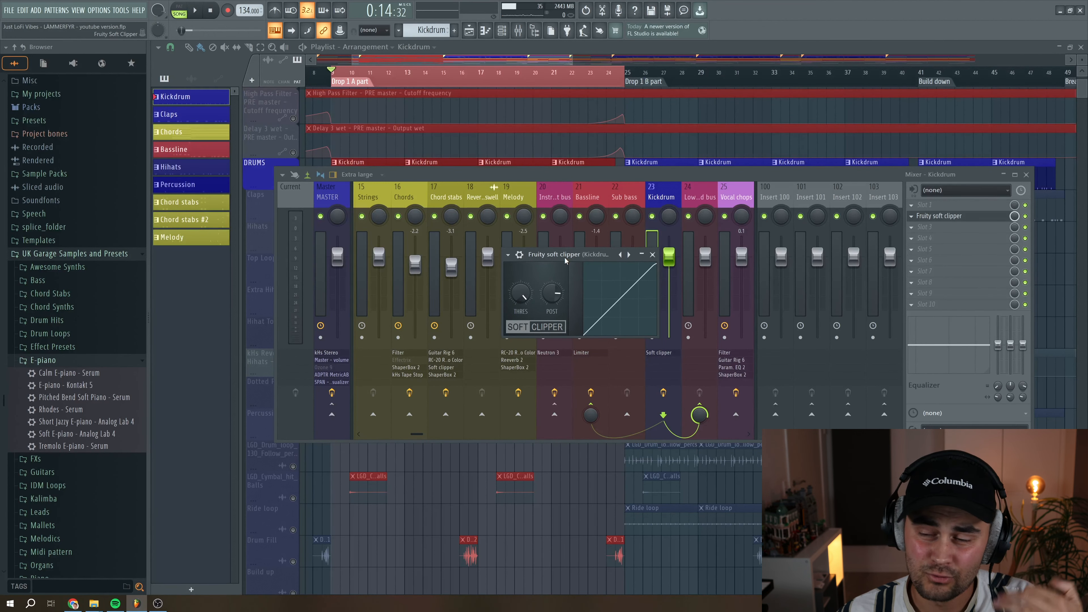
click(455, 52)
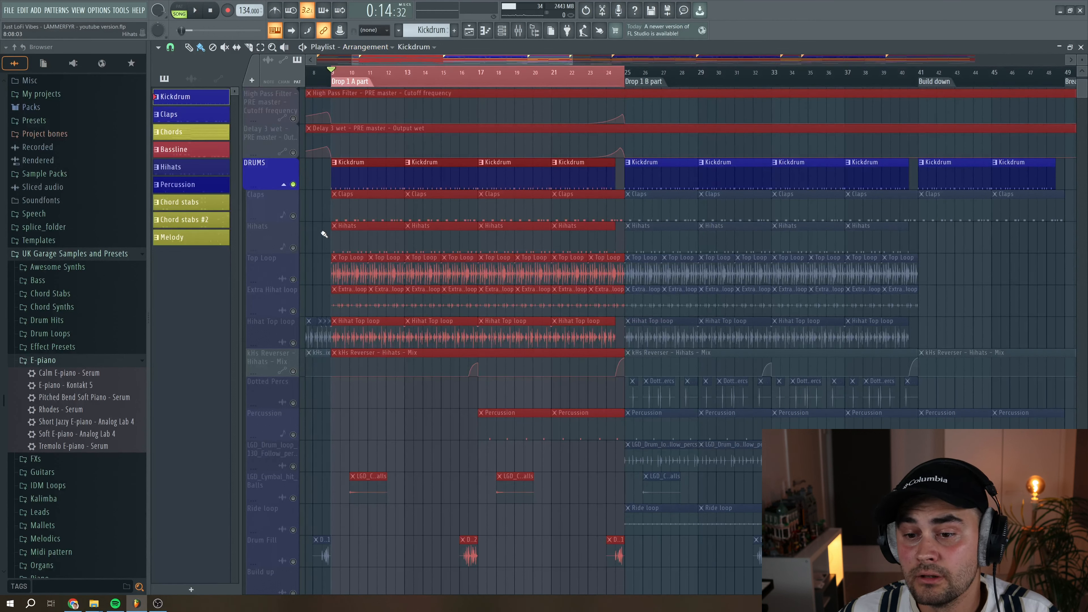
- Unmute the Claps track, play it together with the Kickdrum, and show the channel rack
click(299, 215)
key(space)
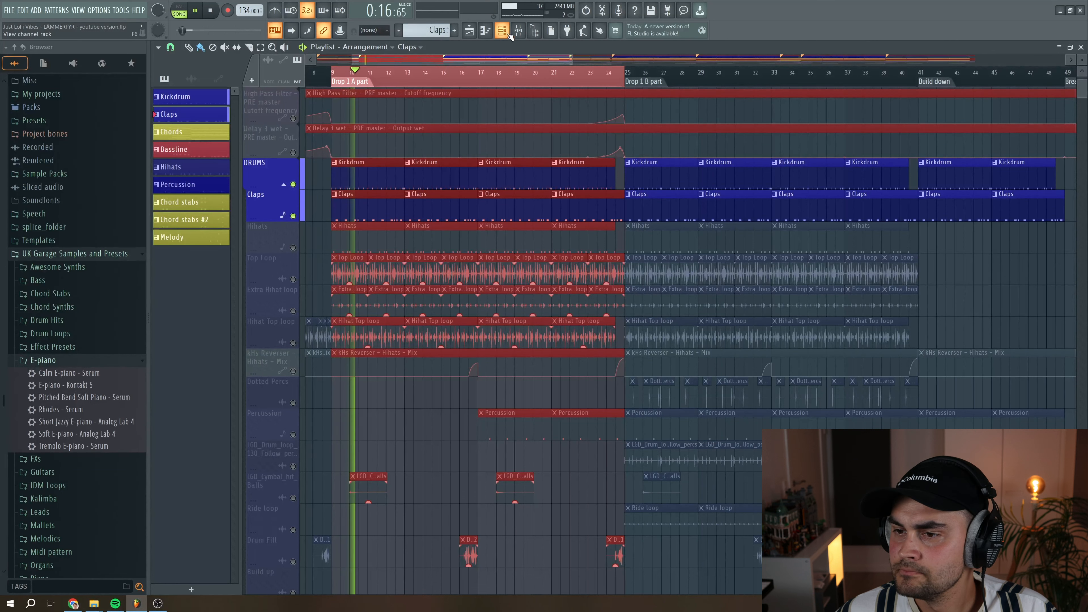
key(F6)
key(space)
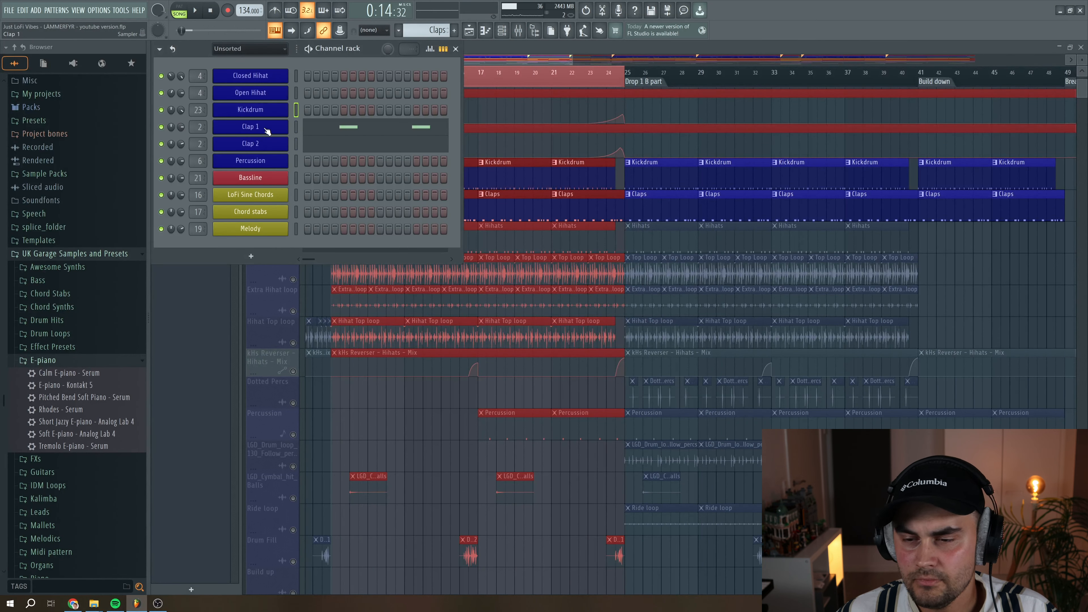
- Open the Clap 1 notes in the piano roll, play them, and close the piano roll
click(260, 128)
click(482, 88)
key(F7)
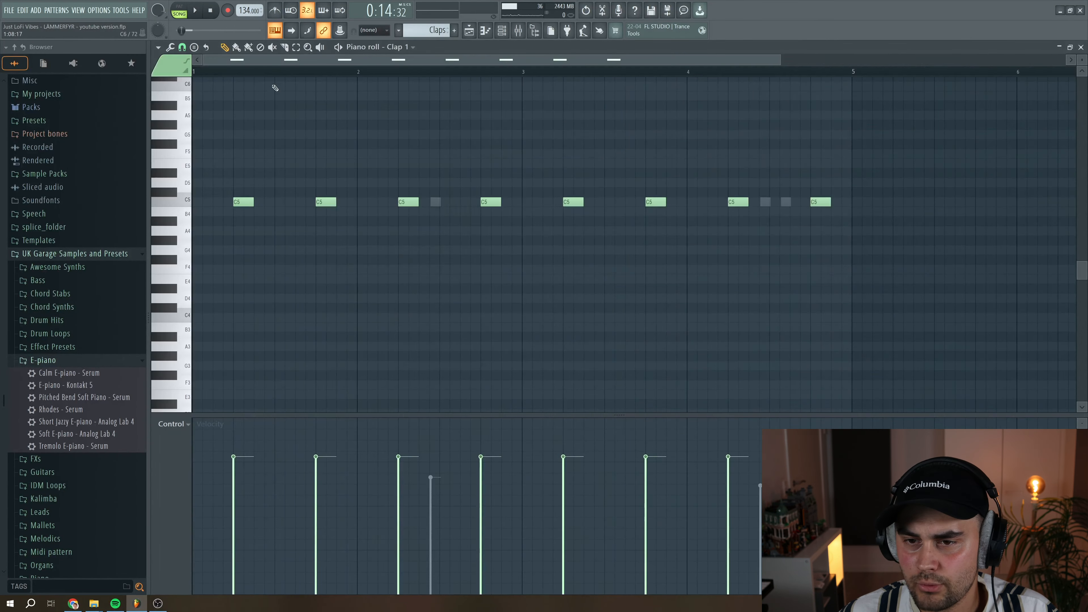
key(space)
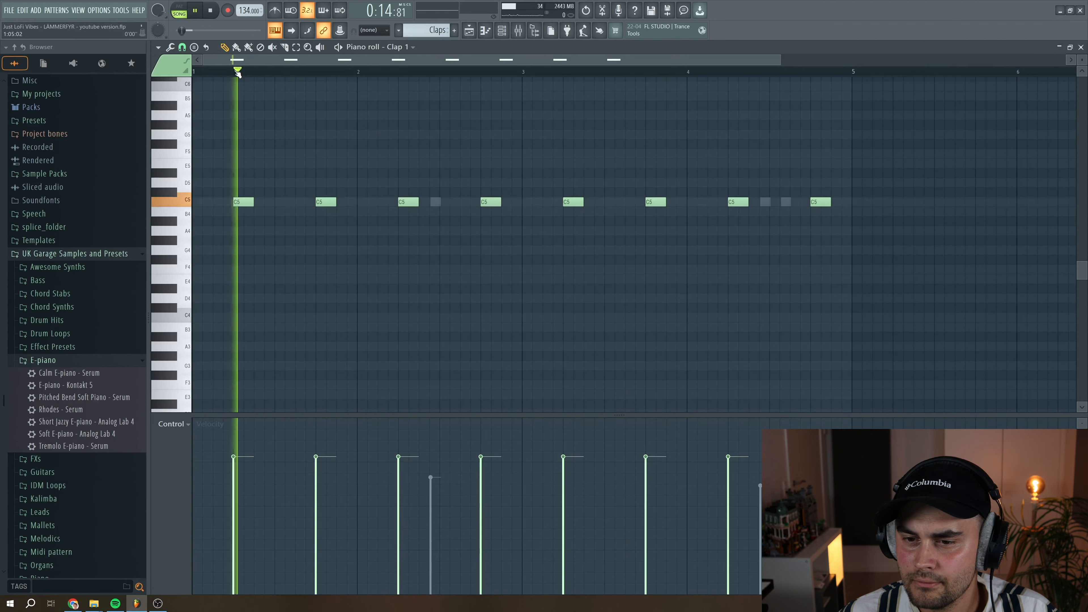
click(1081, 47)
key(space)
- Open the Clap 2 notes in the piano roll and play the pattern to check the extra claps
click(321, 150)
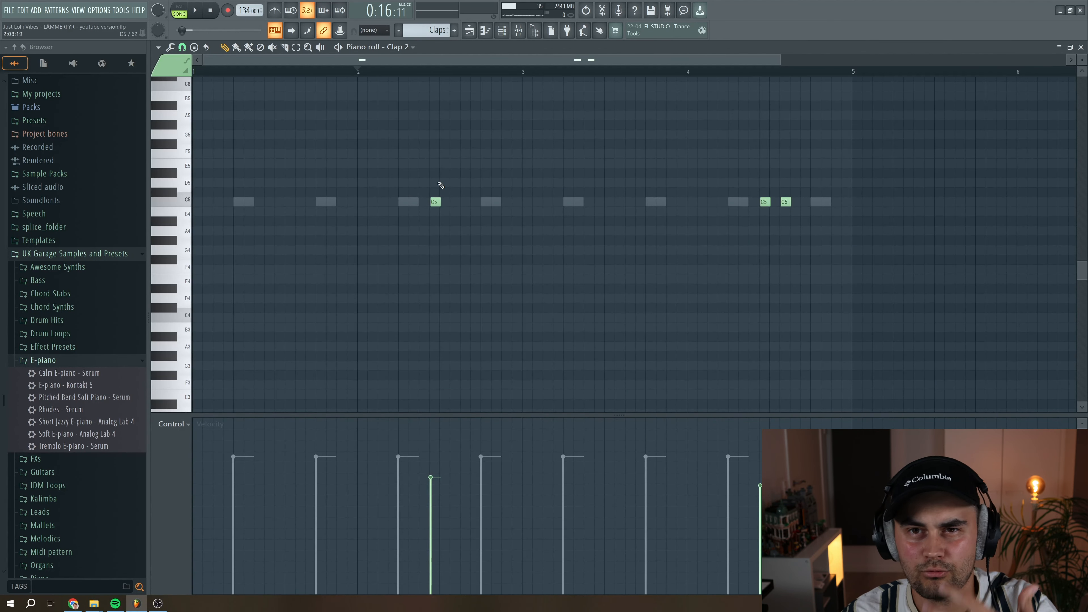
key(space)
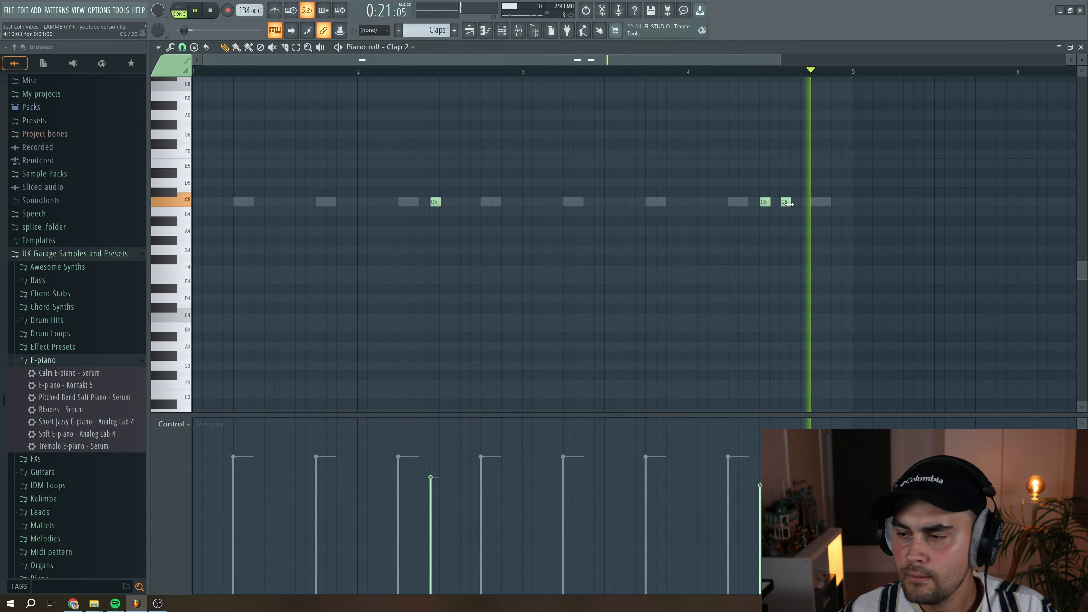
key(space)
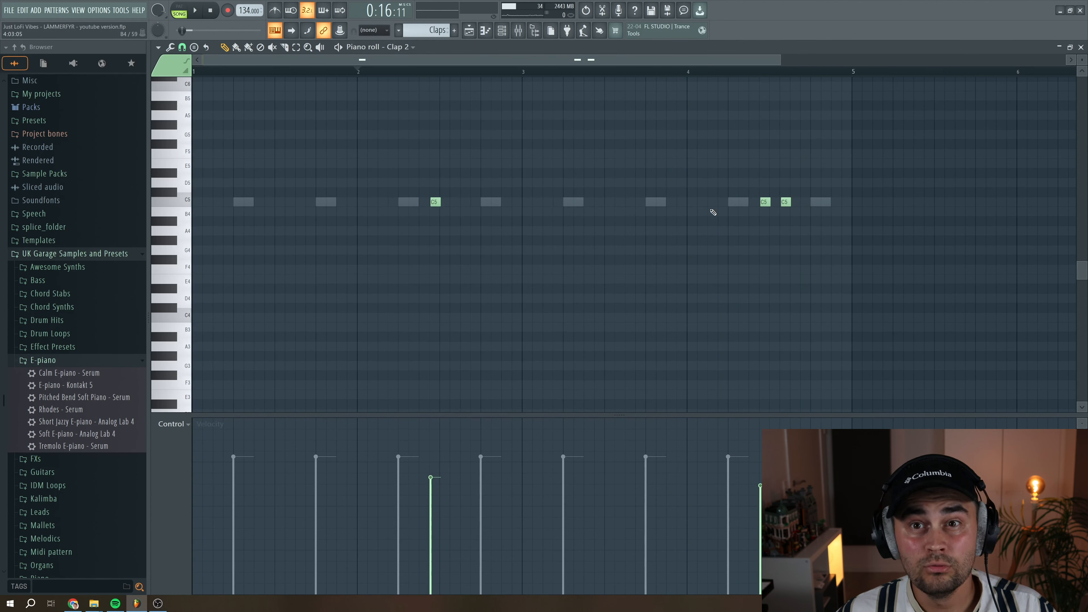
- Examine the extra Clap 2 hits up close across the whole four-bar pattern and close the piano roll
scroll(493, 60, up, 3)
mouse_move(492, 60)
mouse_down()
mouse_move(587, 60)
mouse_move(480, 60)
mouse_up()
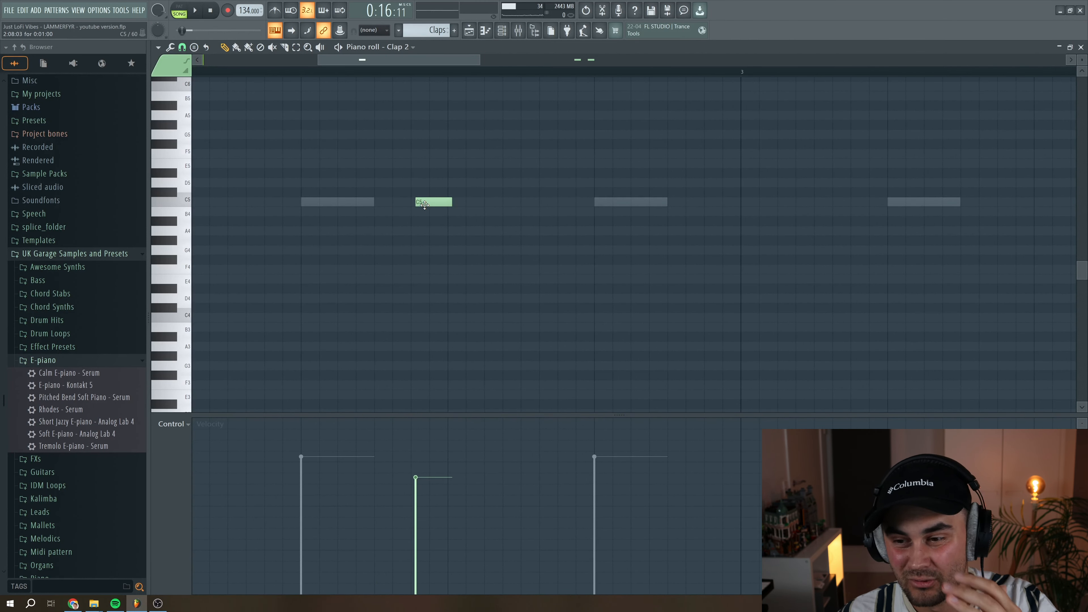
drag(481, 59, 733, 60)
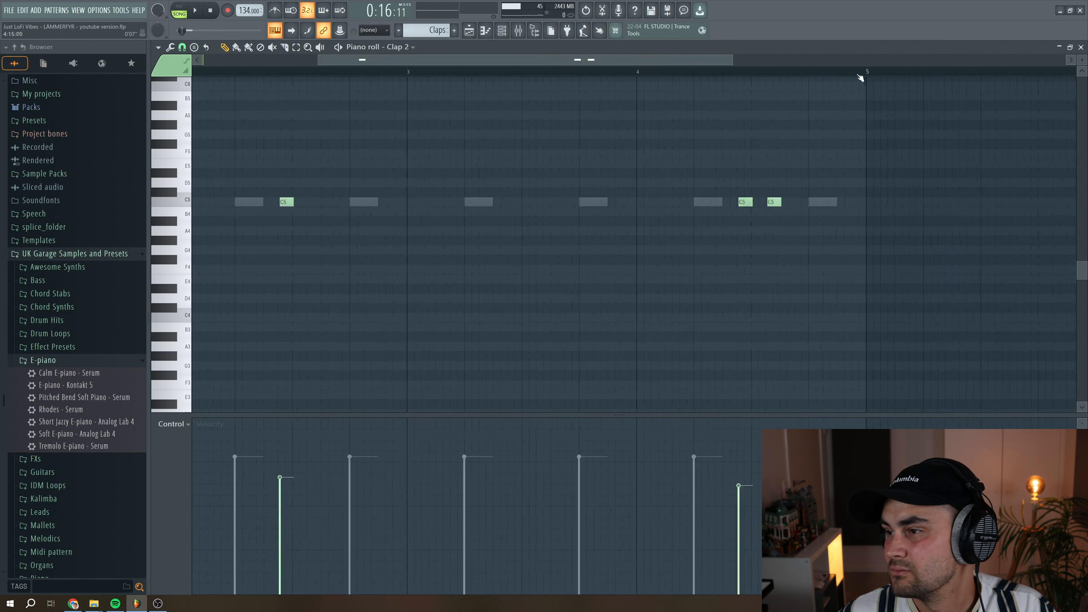
click(1080, 48)
- Inspect the samples loaded in the Clap 2 and Clap 1 samplers, closing each one
click(254, 142)
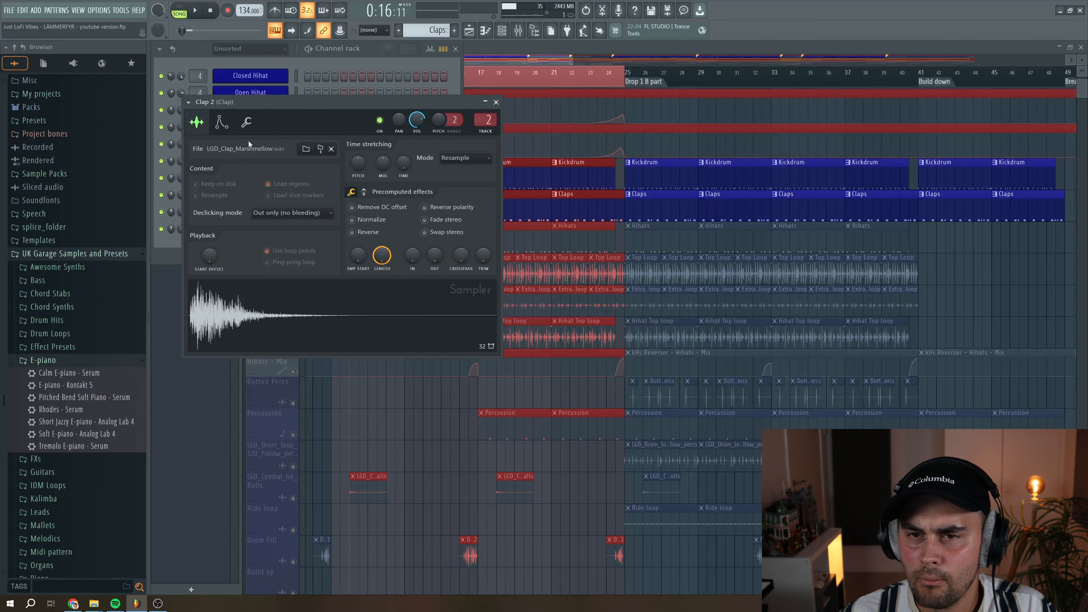
key(Escape)
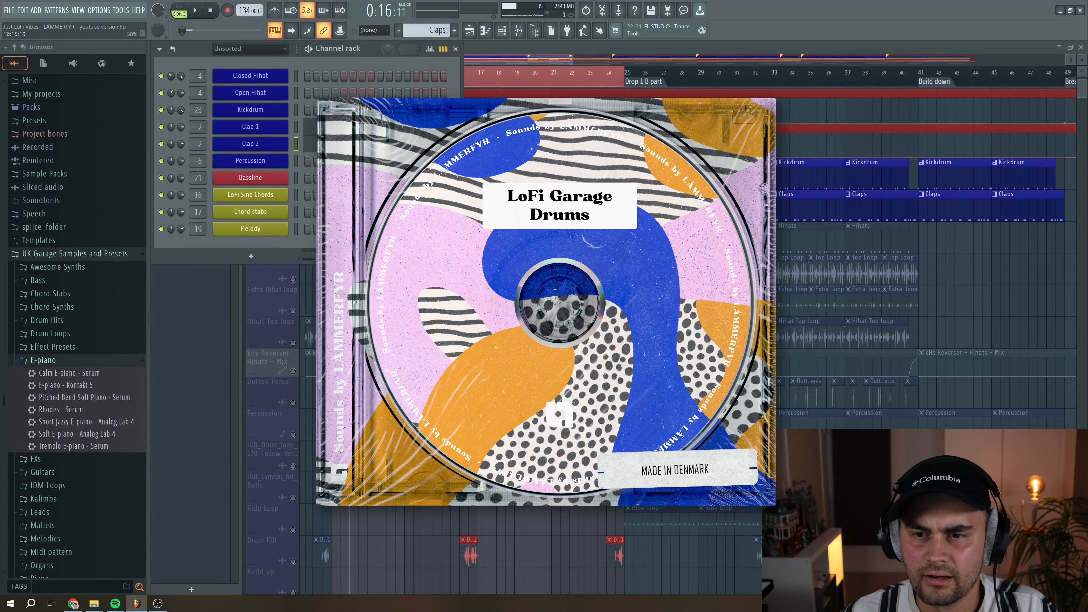
click(248, 127)
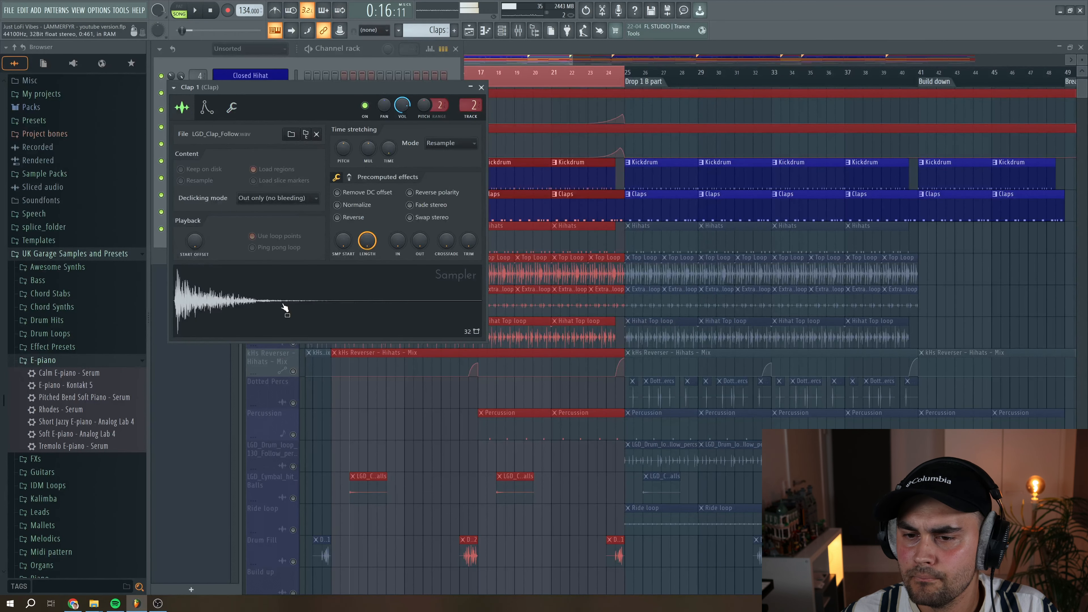
click(481, 88)
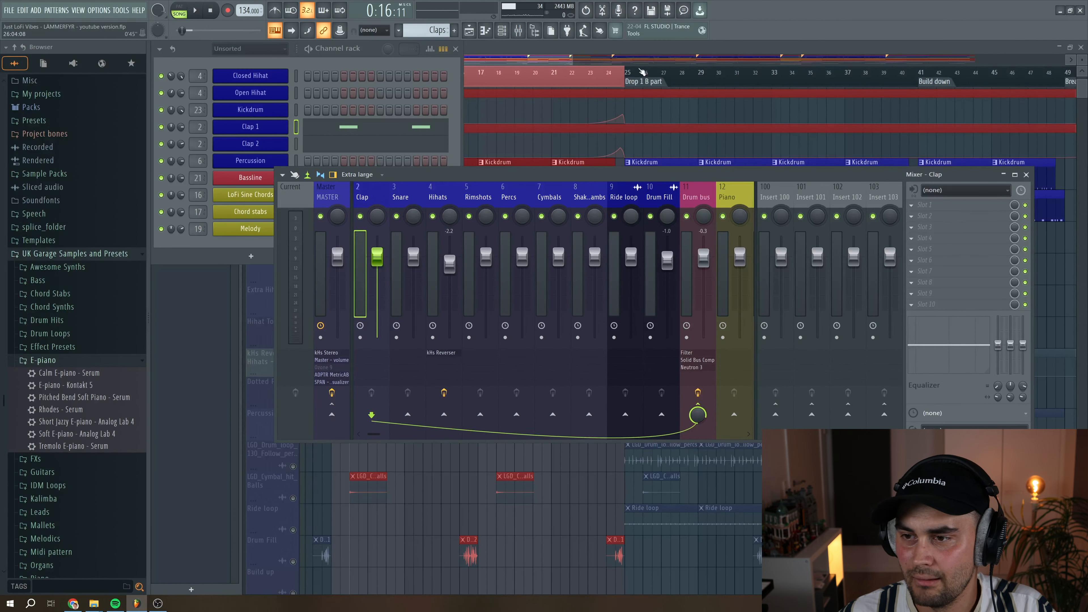
- Unmute the Hihats track, play the Drop 1 A part from bar 9, and show the Hihats pattern in the channel rack
click(551, 65)
click(293, 247)
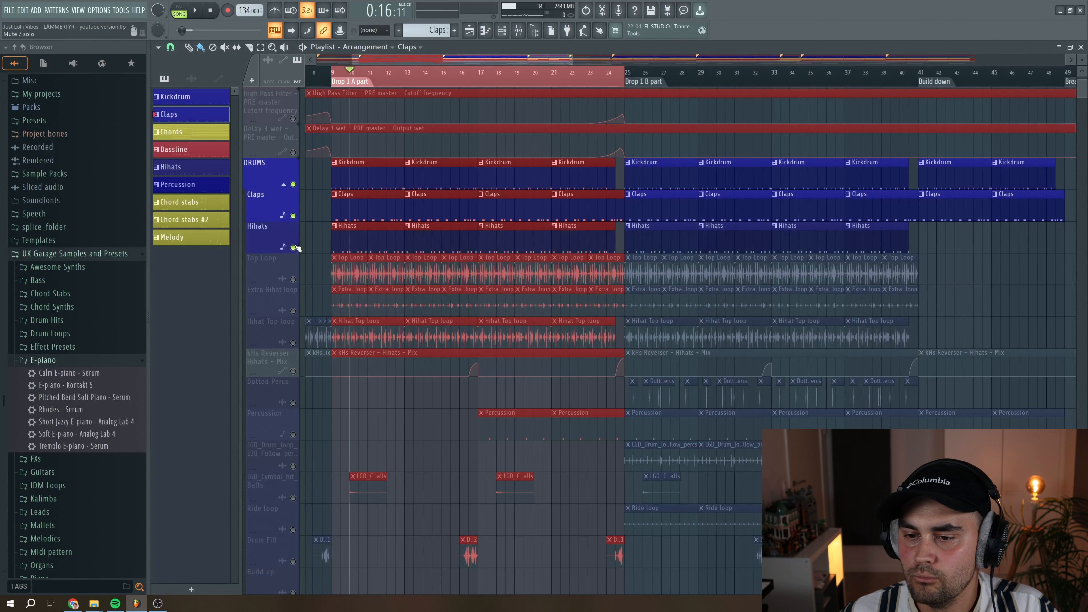
click(336, 71)
key(space)
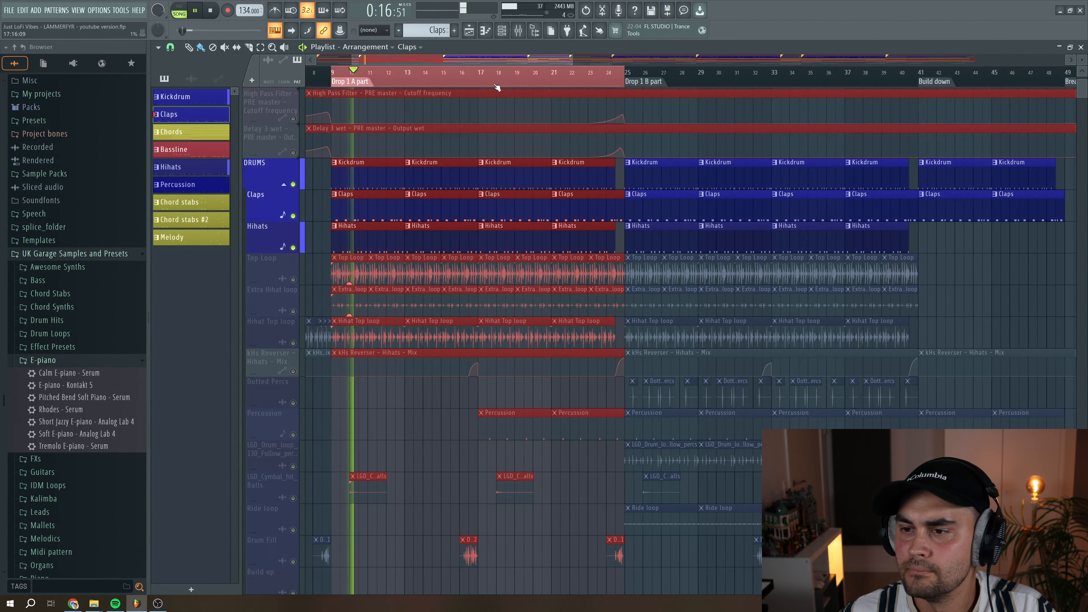
click(369, 238)
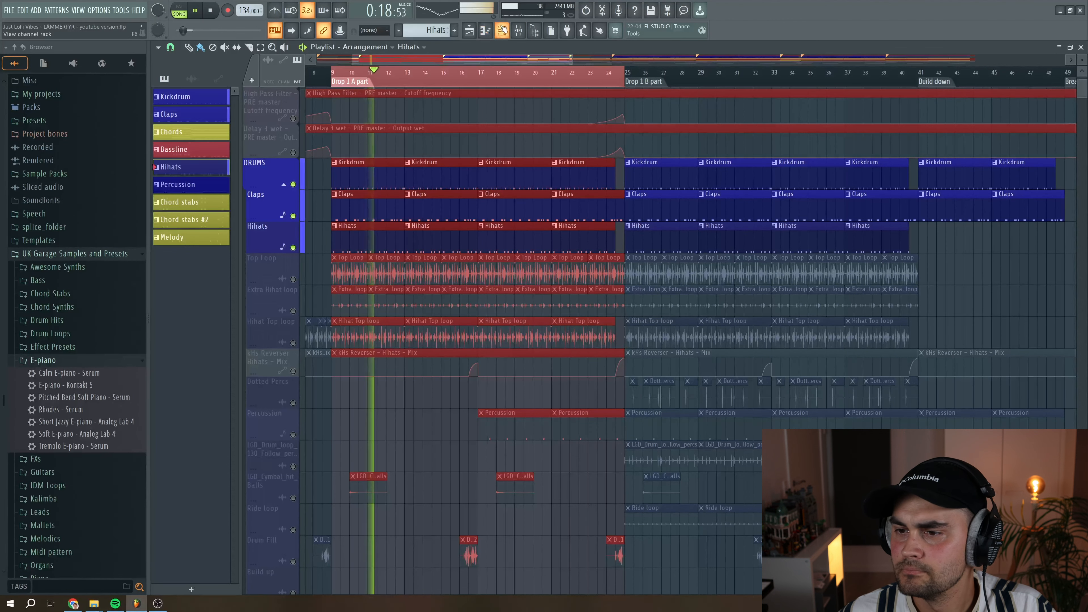
double_click(369, 239)
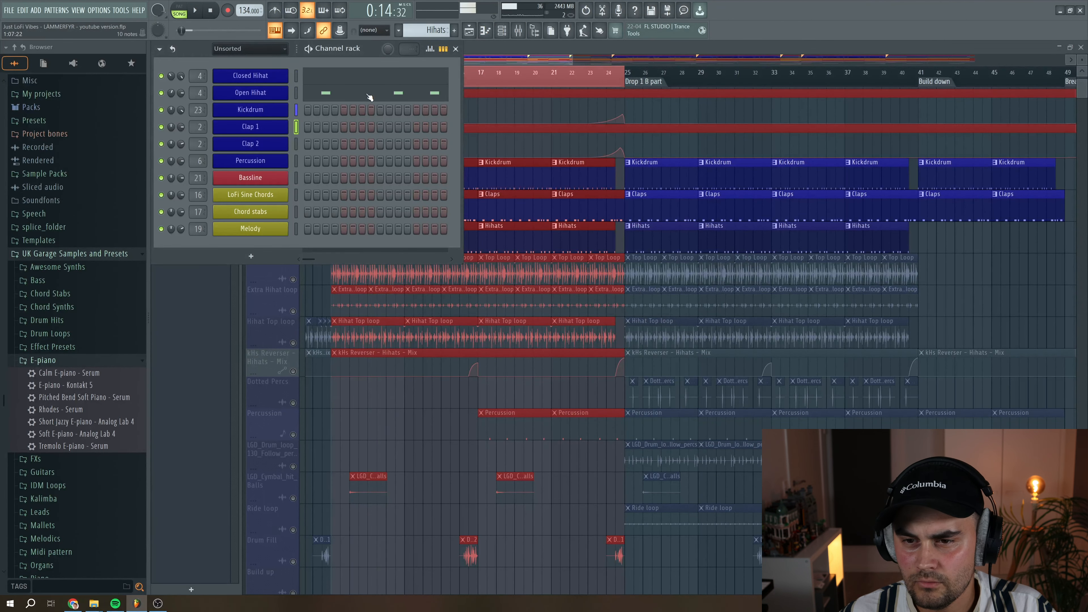
- Open the Open Hihat notes in the piano roll, play the four-bar pattern, and close the piano roll
click(369, 97)
key(space)
drag(641, 58, 867, 60)
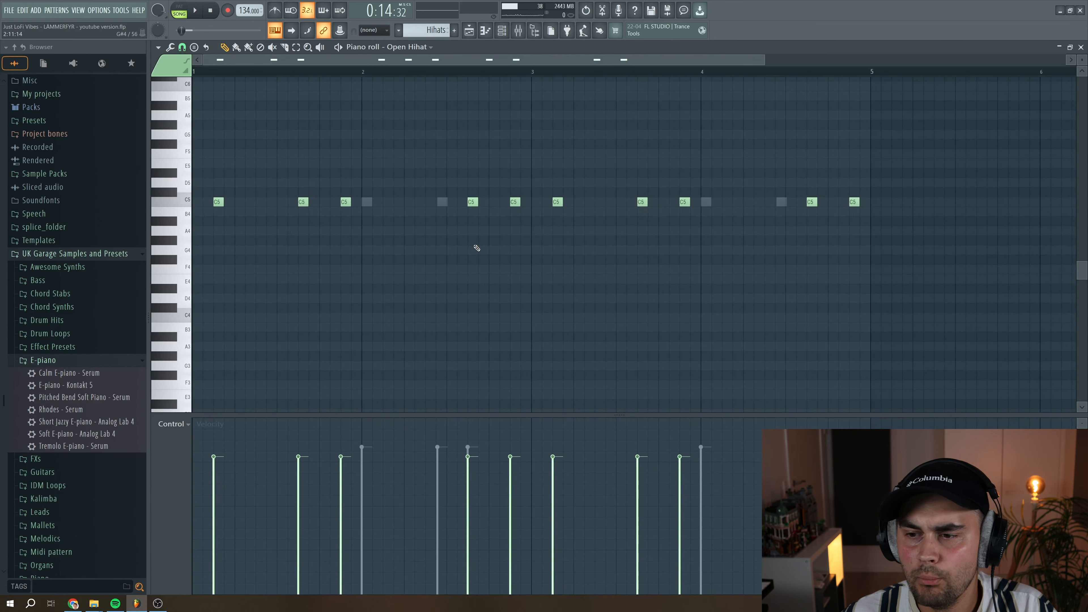
key(space)
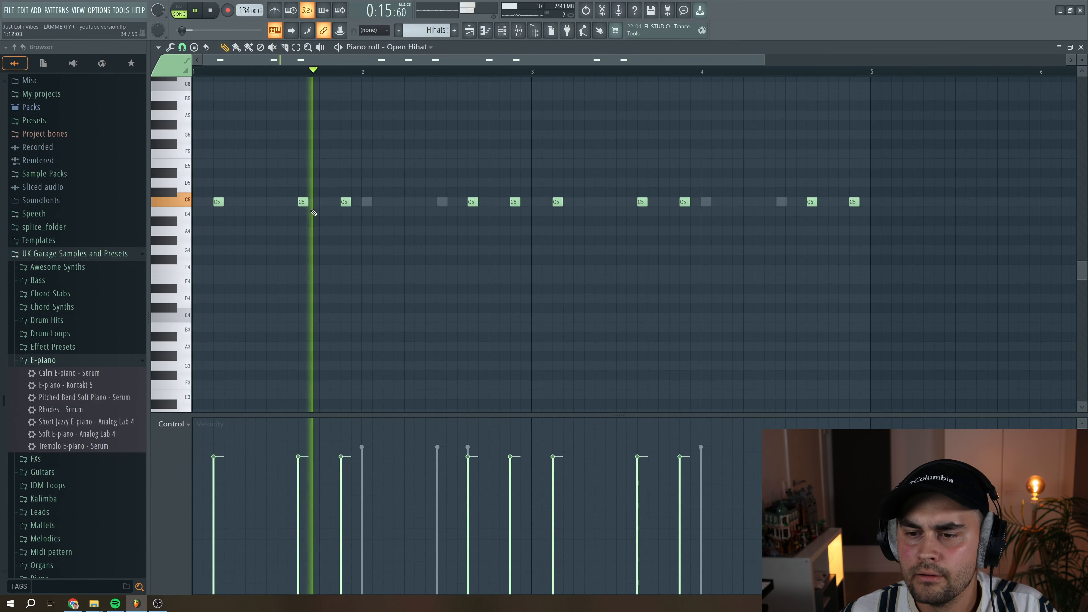
key(space)
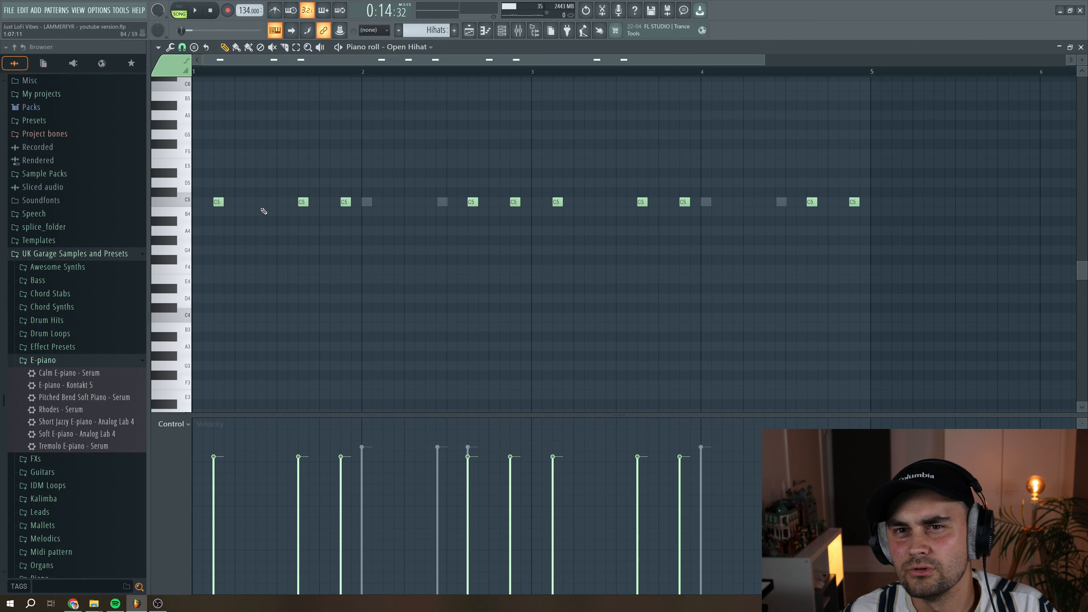
key(space)
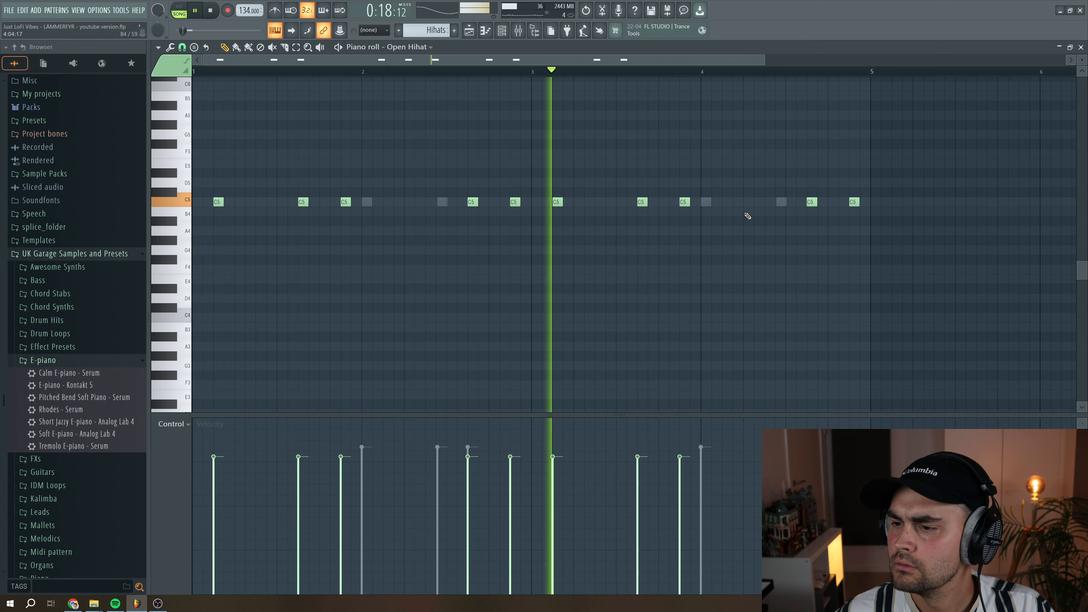
key(space)
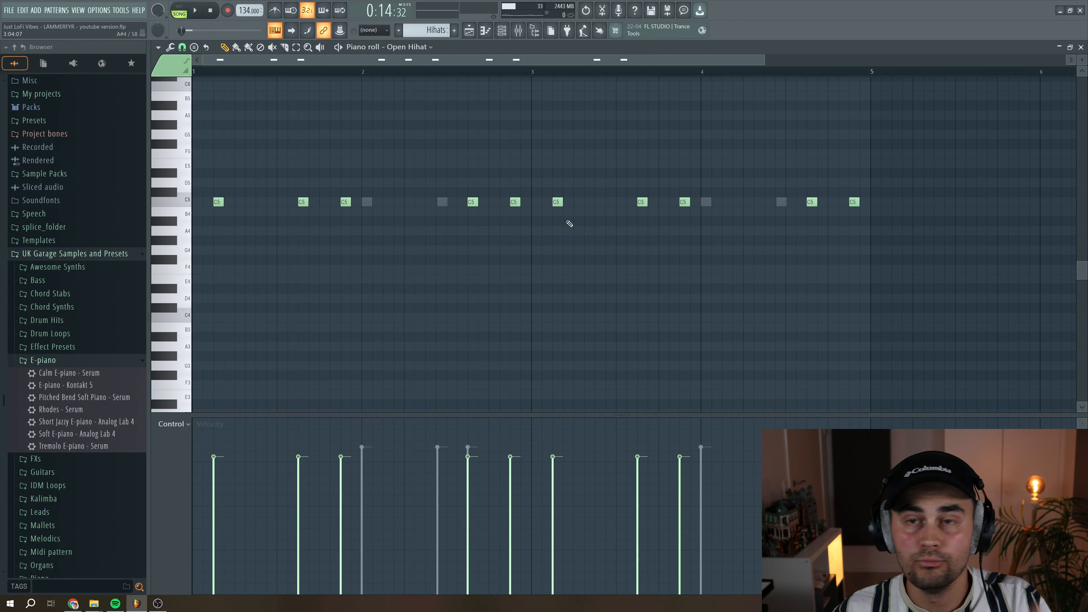
click(1081, 47)
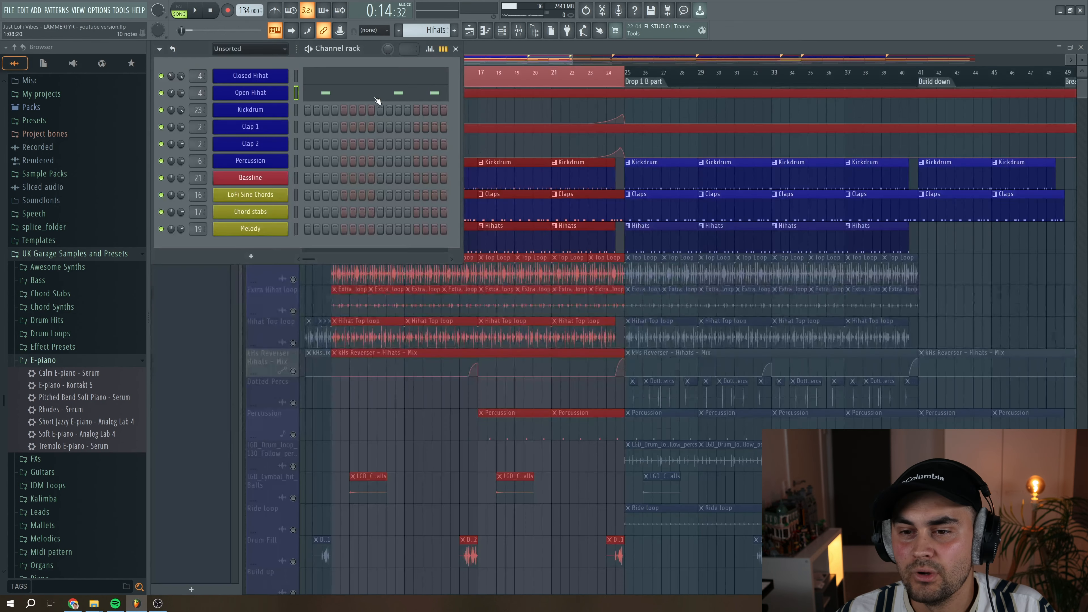
- Open the Closed Hihat notes in the piano roll, play the pattern, and return to the channel rack
click(350, 80)
key(space)
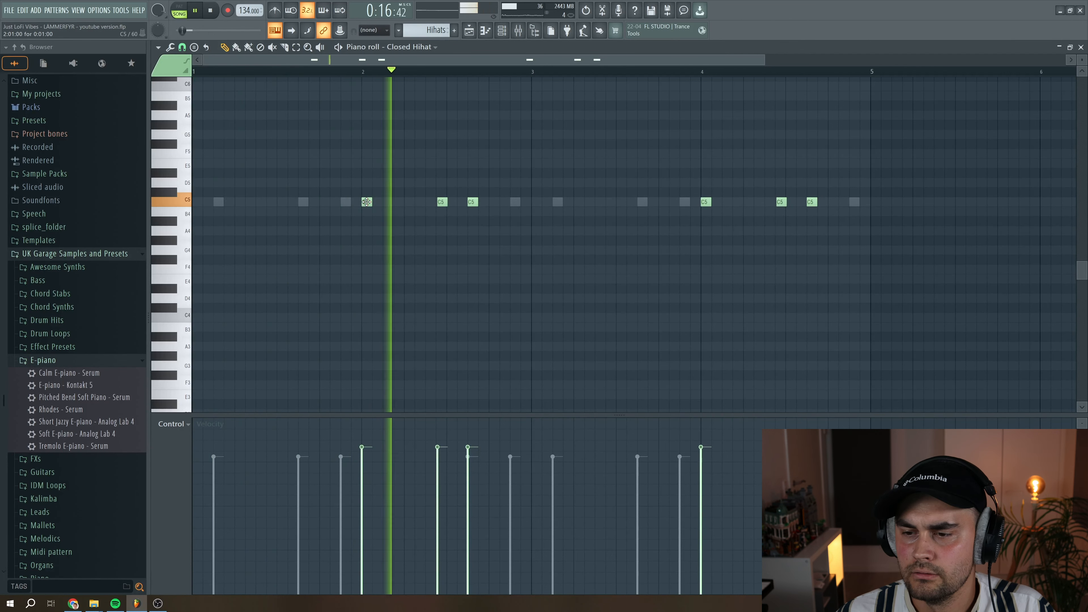
key(space)
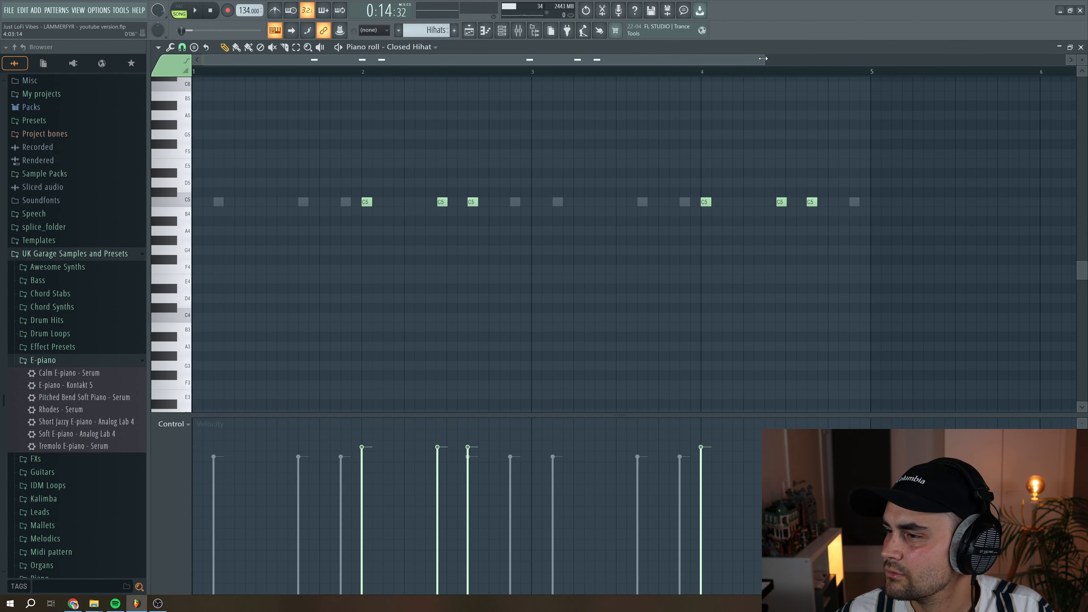
click(1081, 46)
key(space)
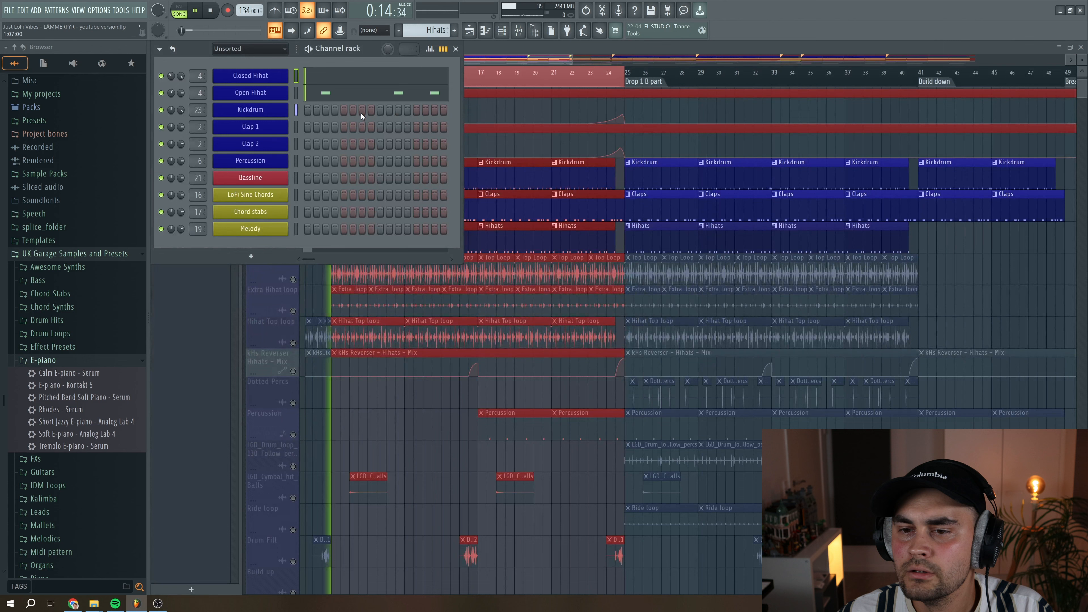
key(space)
- Inspect the Open Hihat and Closed Hihat samplers, checking the samples and the closed hihat's channel panning
click(252, 97)
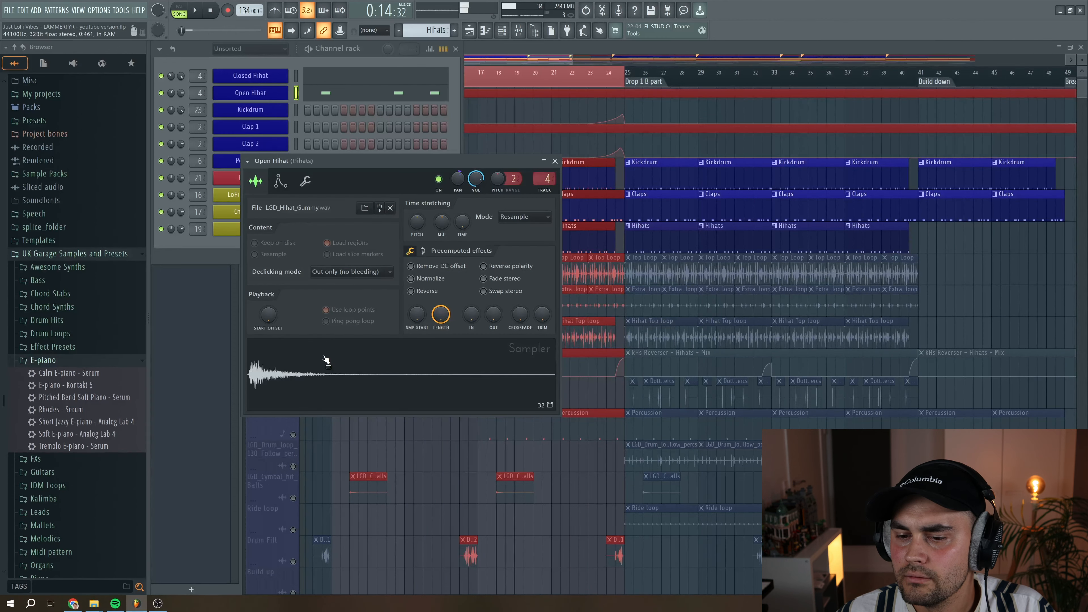
click(556, 162)
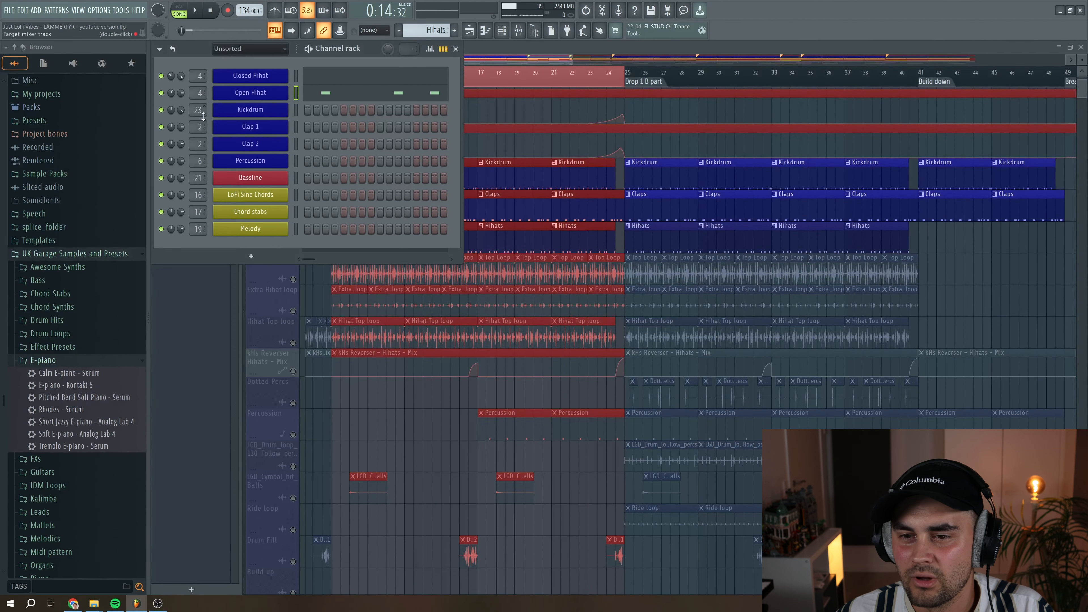
click(244, 77)
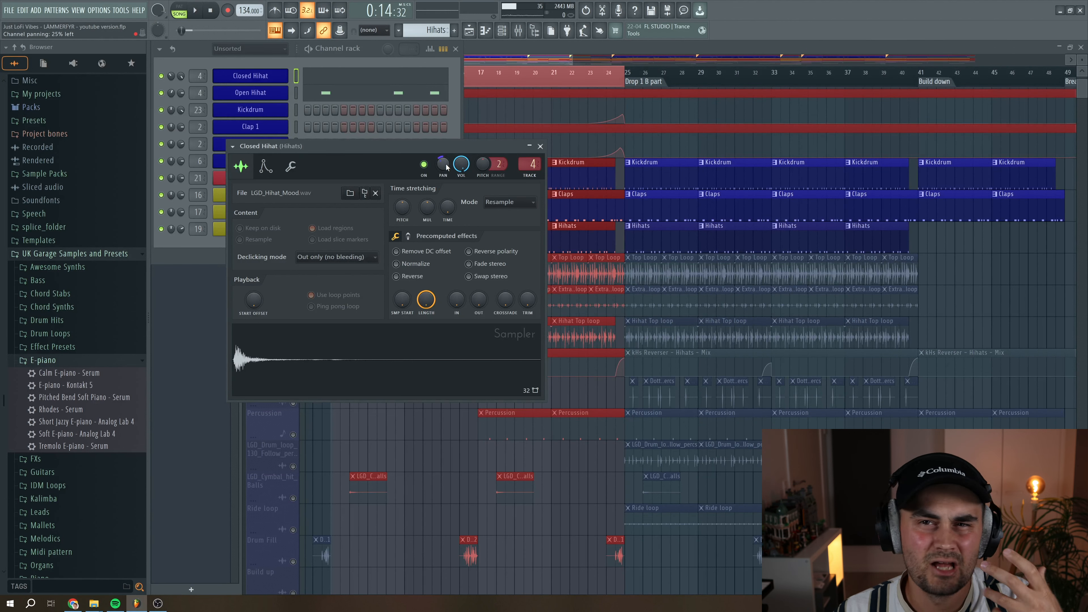
click(540, 146)
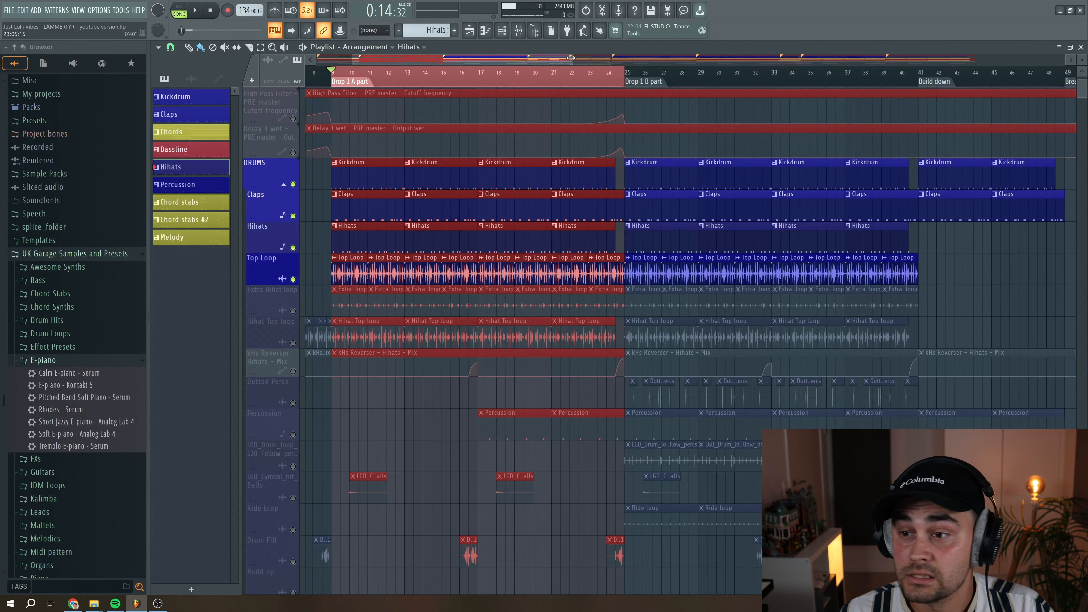
- Inspect the Top Loop audio clip's sample settings and play the loop together with the kick, claps and hihats
drag(571, 57, 427, 56)
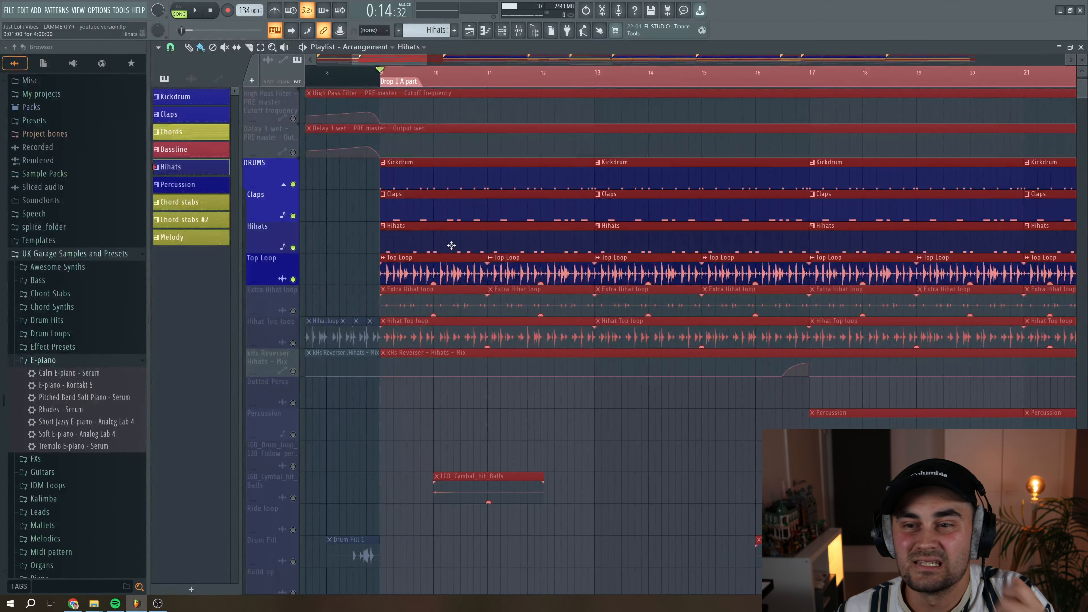
double_click(445, 279)
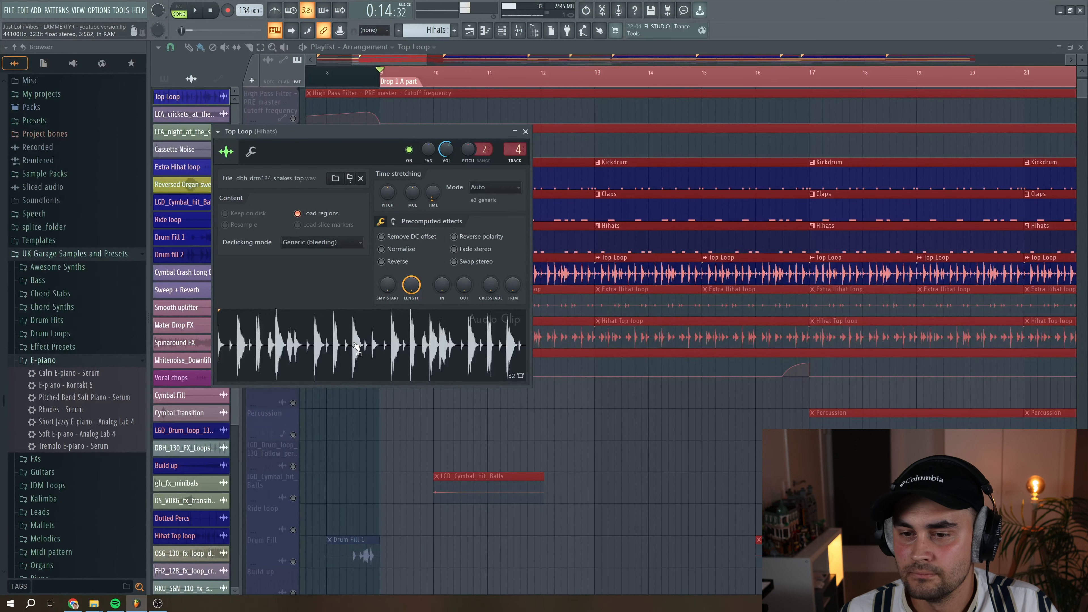
click(525, 132)
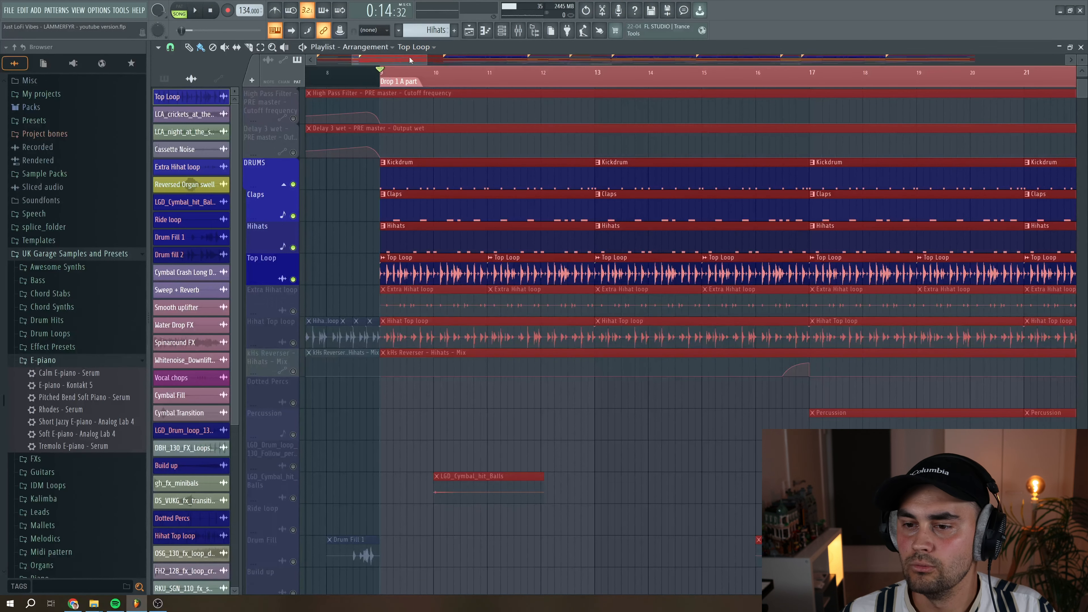
key(space)
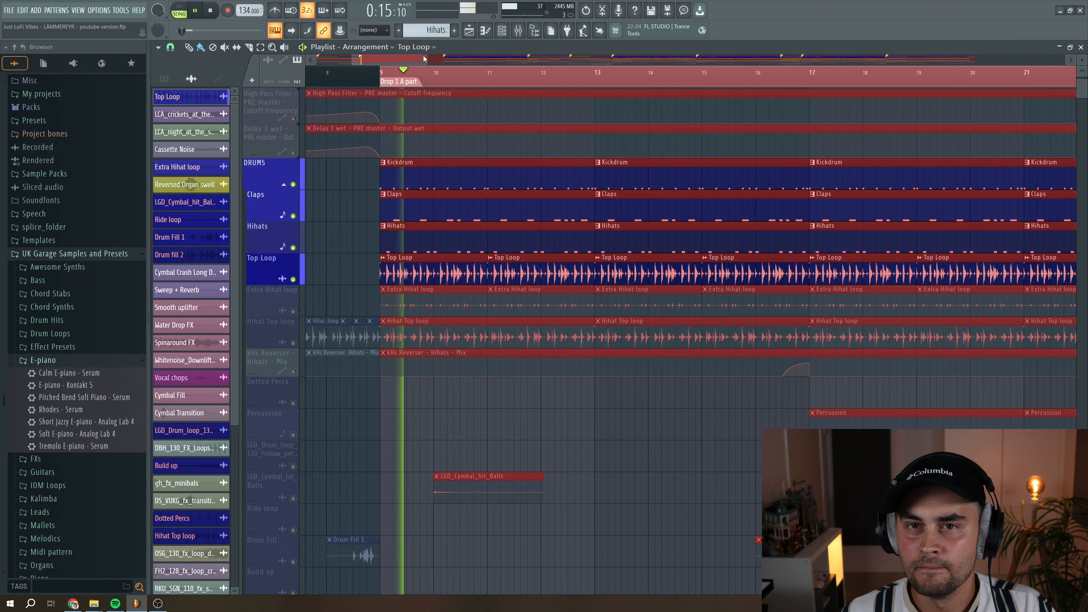
drag(428, 57, 488, 58)
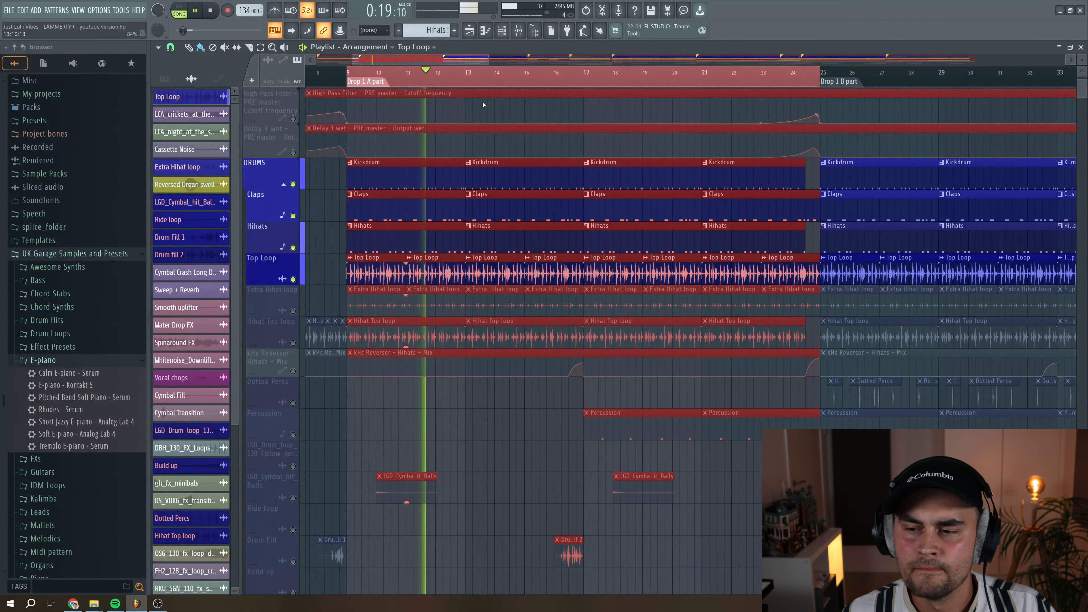
key(space)
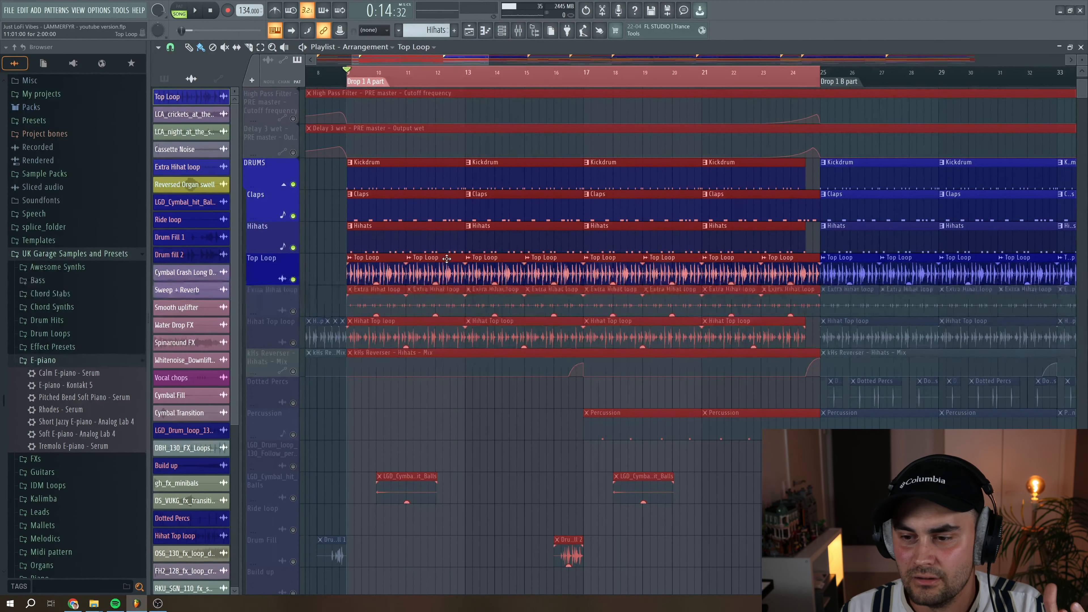
- Open the kHs Reverser on the Hihats mixer insert from the Top Loop clip, play the drums, and return to the playlist
double_click(419, 269)
key(F9)
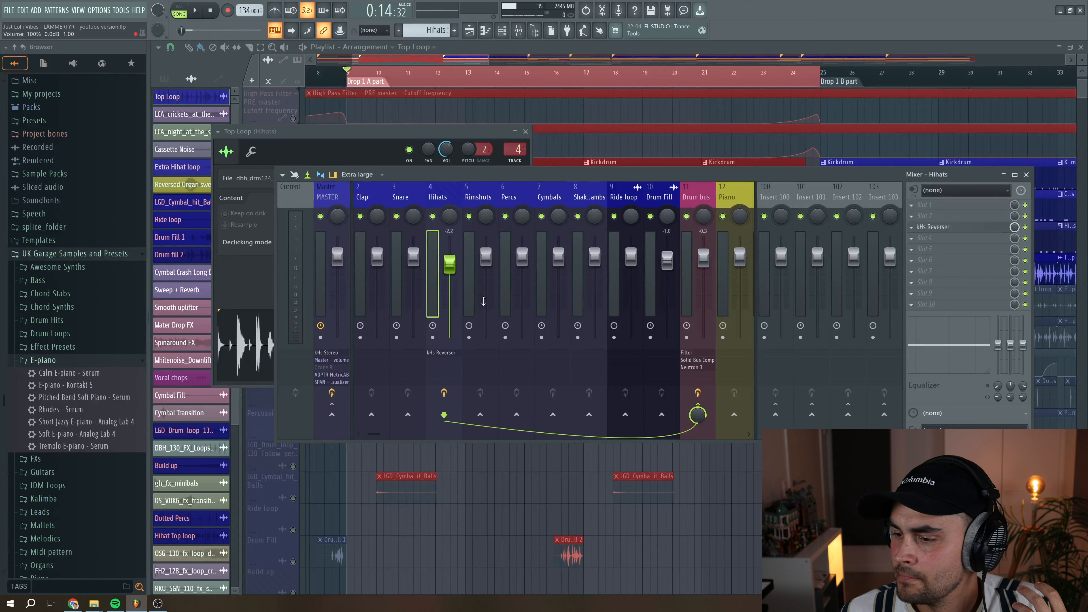
click(946, 230)
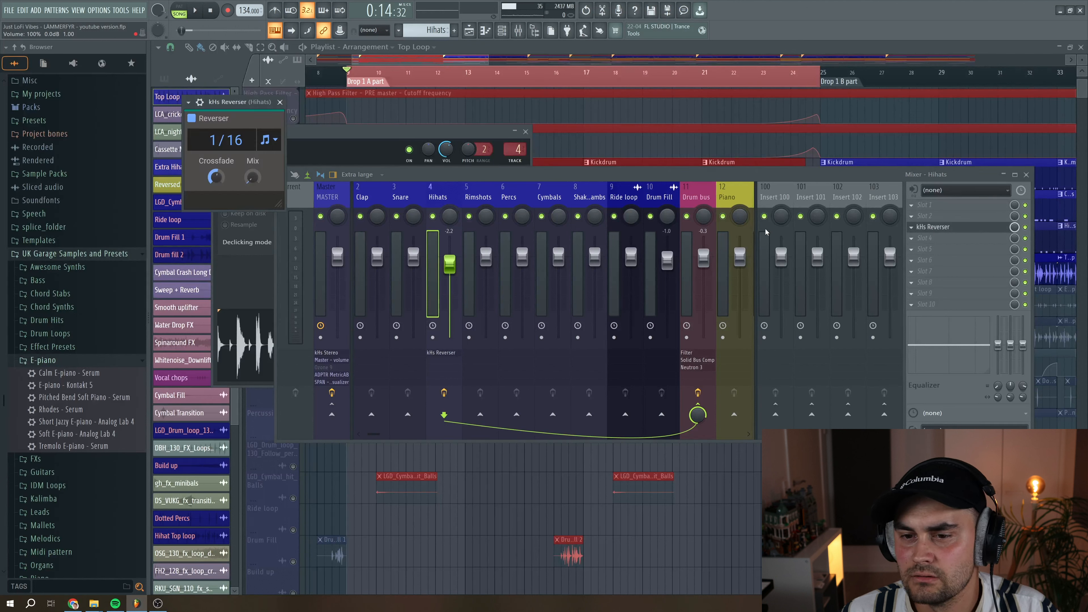
key(space)
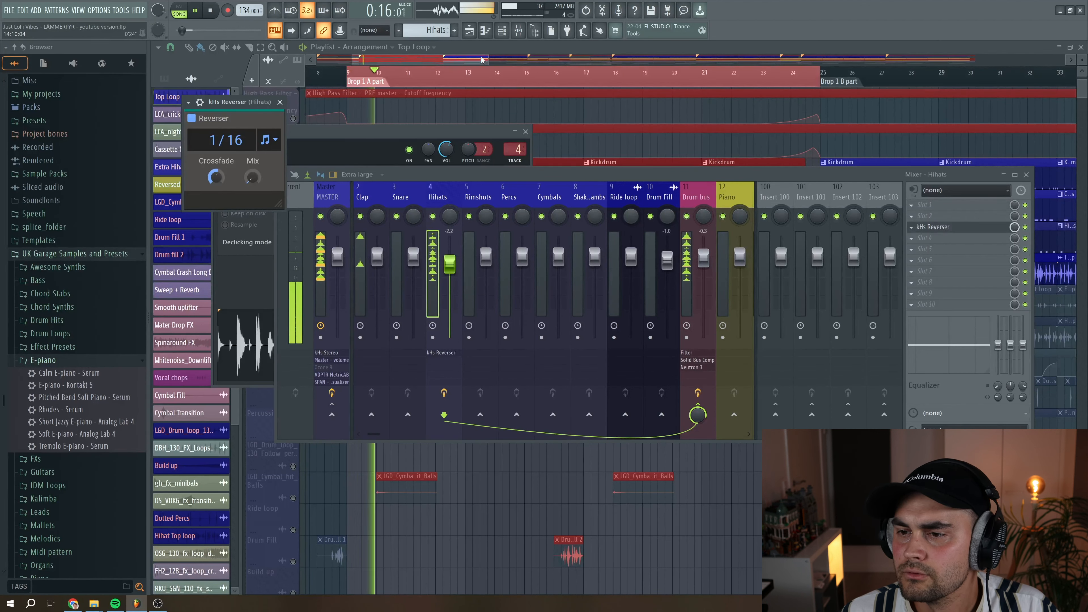
key(space)
key(F12)
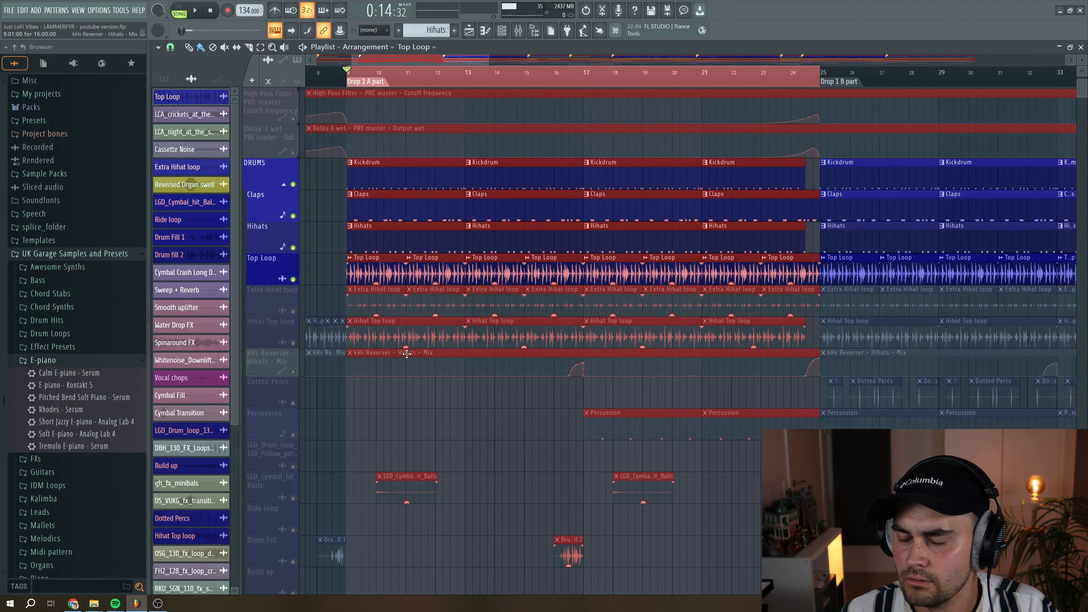
- Unmute the kHs Reverser - Hihats - Mix automation track and play the drum transition just before bar 17
click(293, 371)
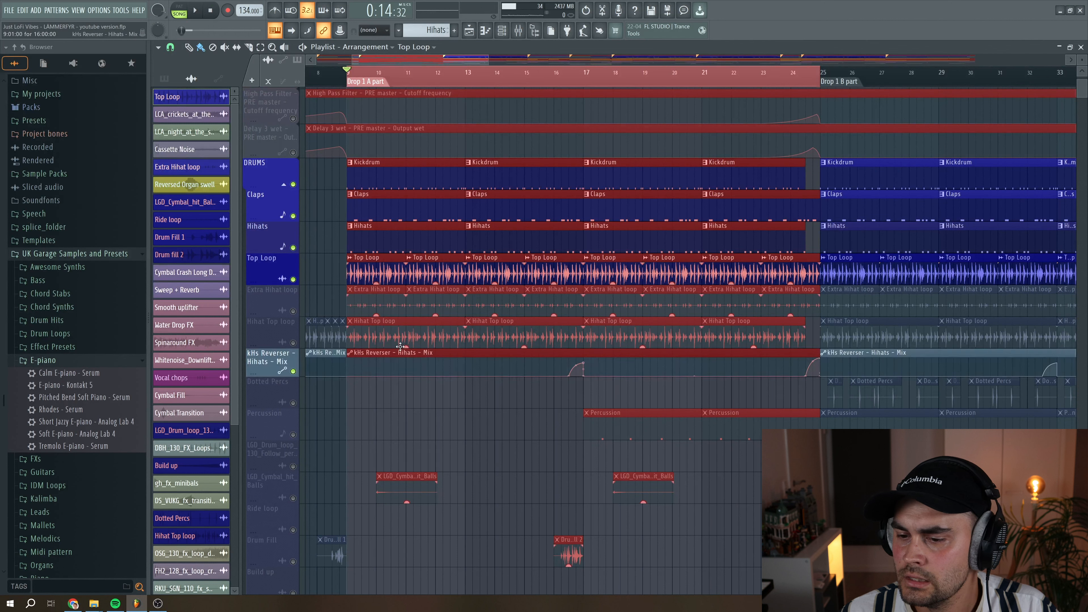
click(563, 78)
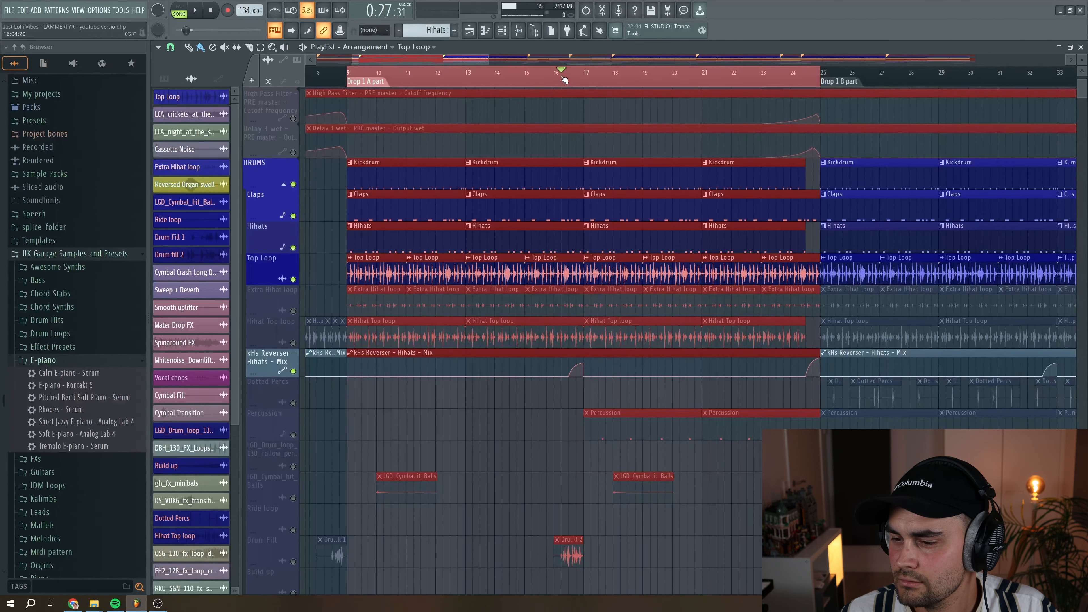
key(space)
key(space)
click(568, 76)
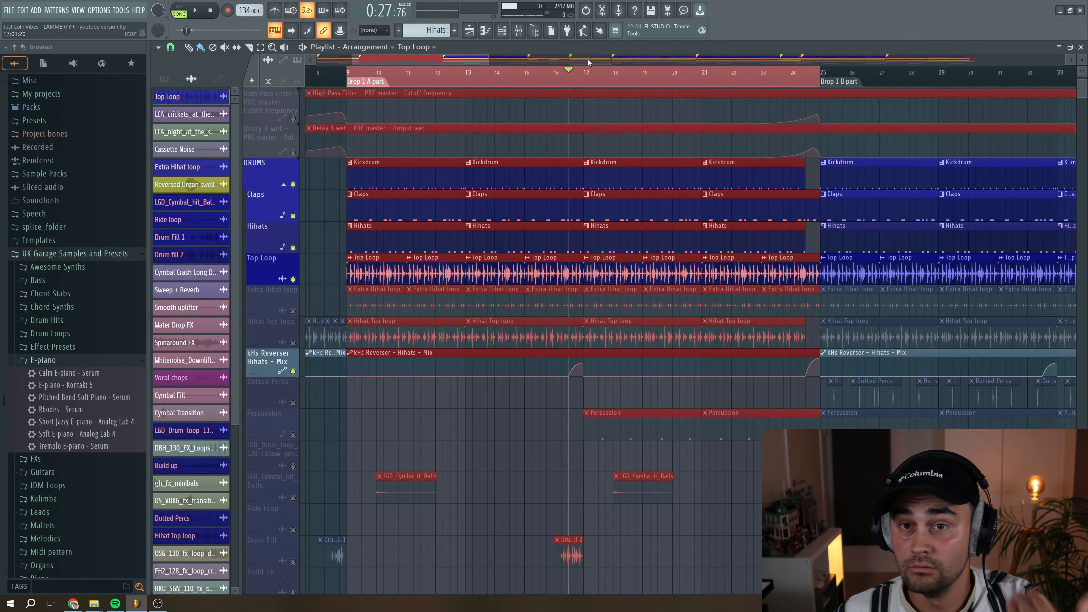
key(space)
key(space)
key(space)
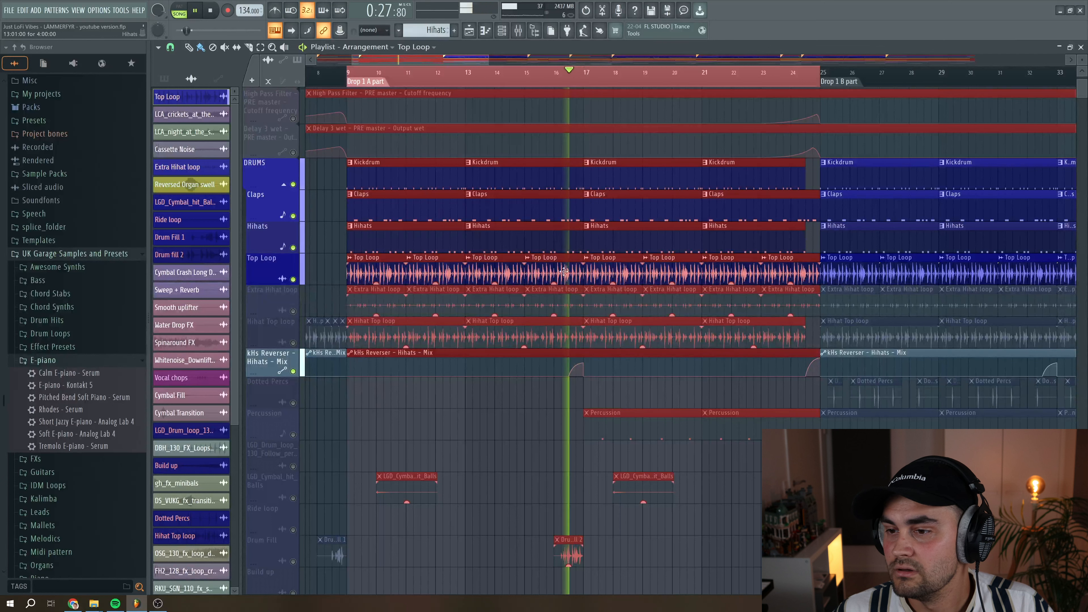
key(space)
- Compare the transition before bar 17 with the kHs Reverser automation track muted and unmuted
click(293, 371)
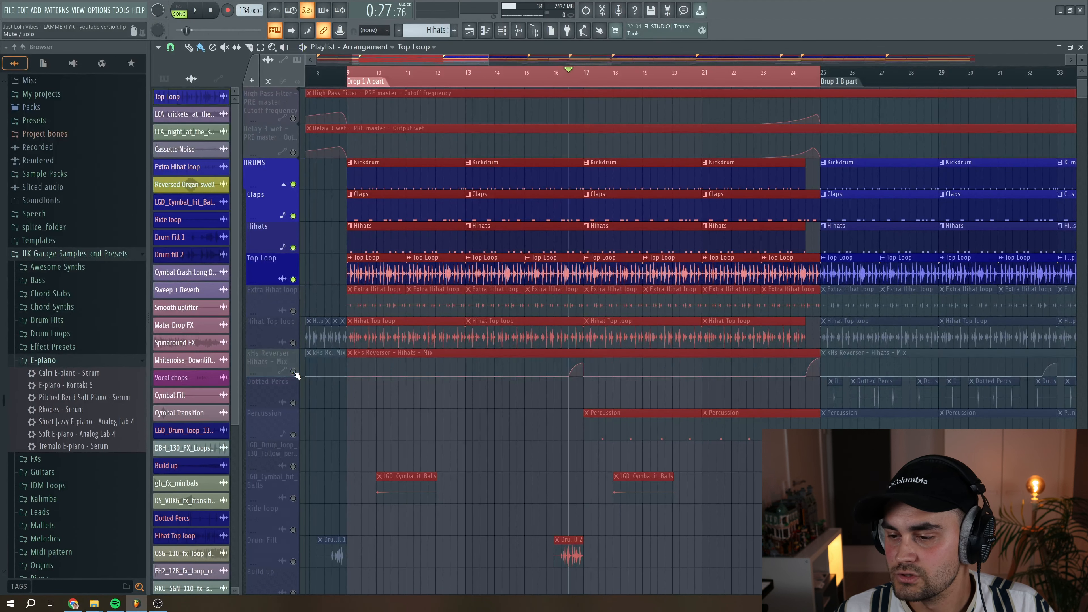
key(space)
key(space)
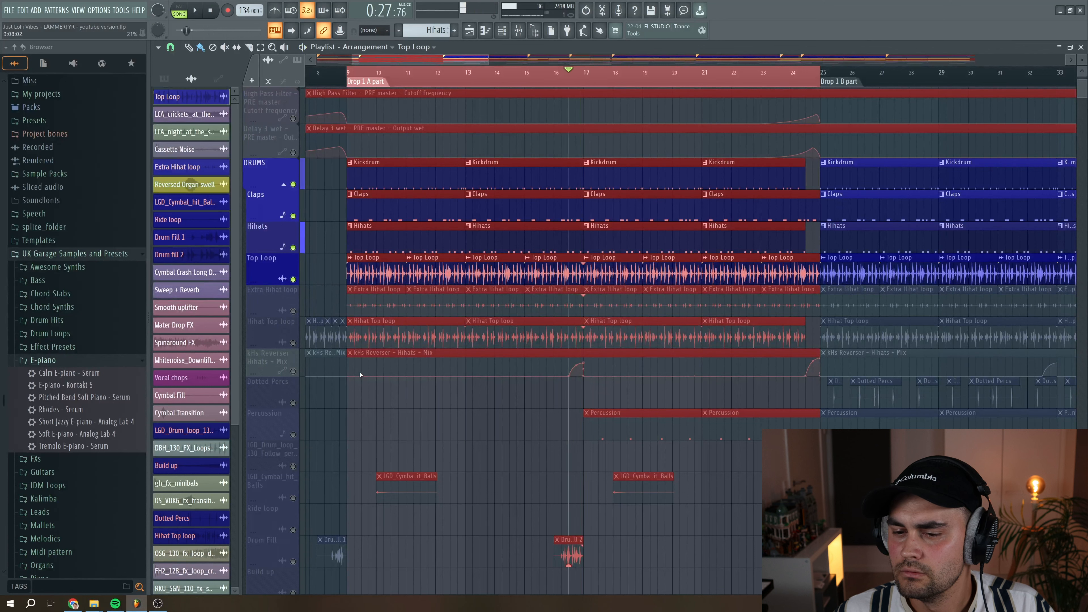
click(293, 371)
key(space)
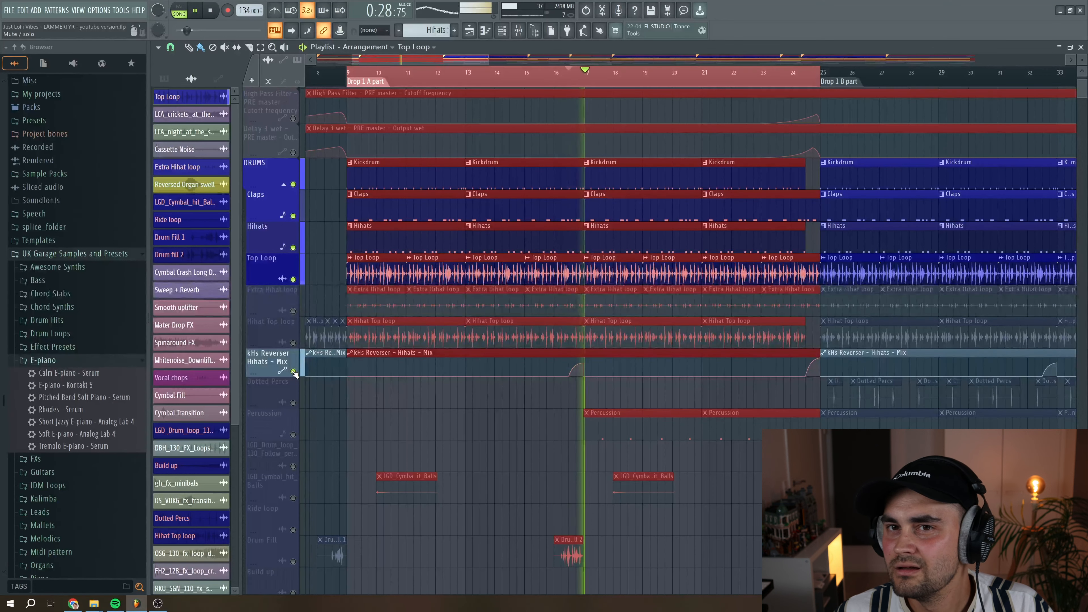
key(space)
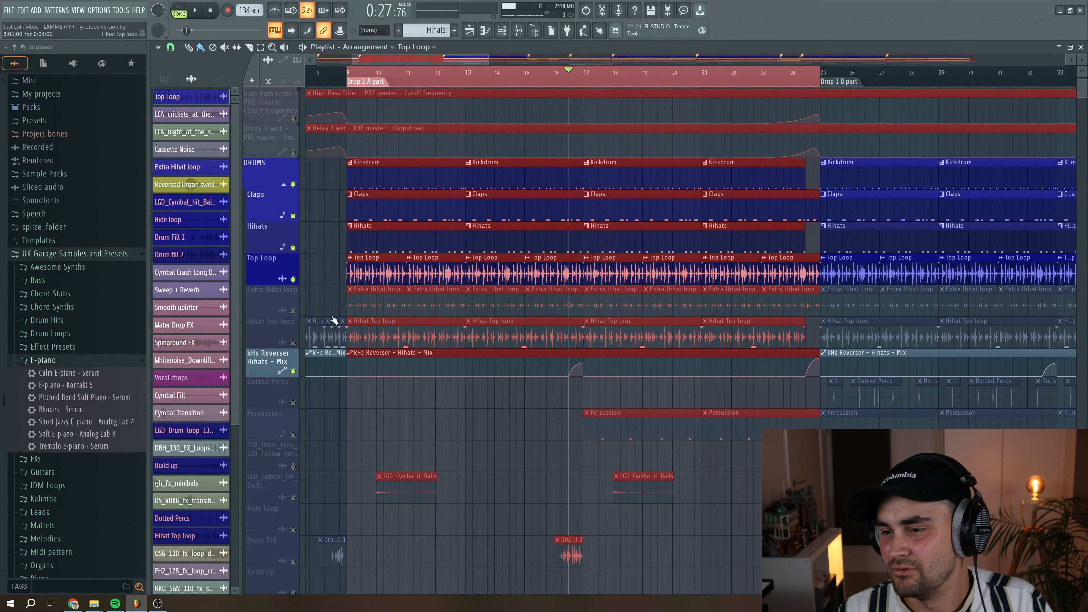
key(space)
key(space)
- Unmute the Extra Hihat loop track and play the drums from the start of Drop 1 A part
click(349, 86)
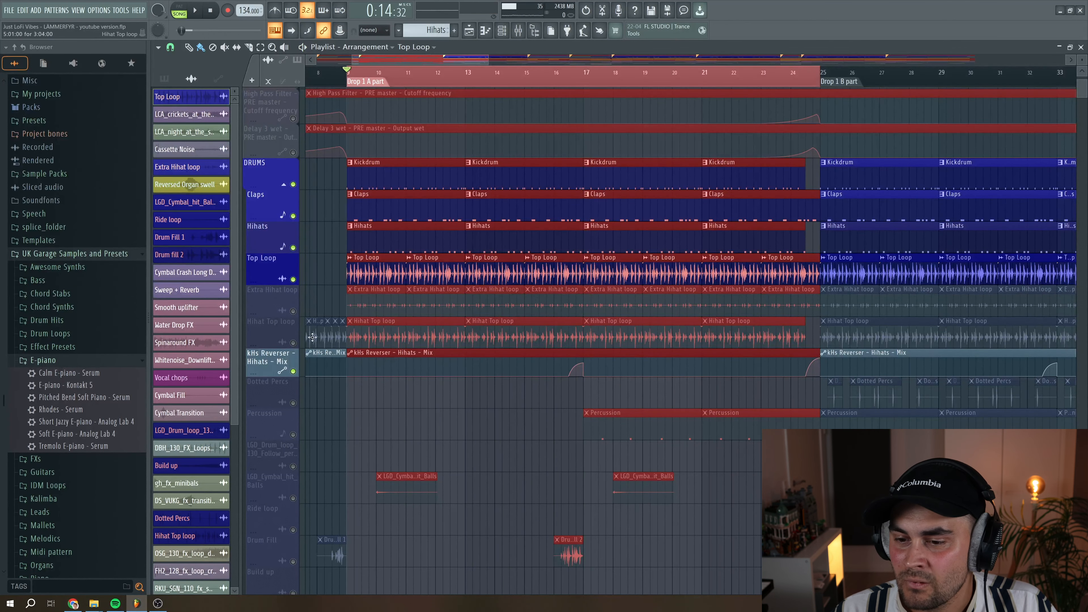
click(293, 311)
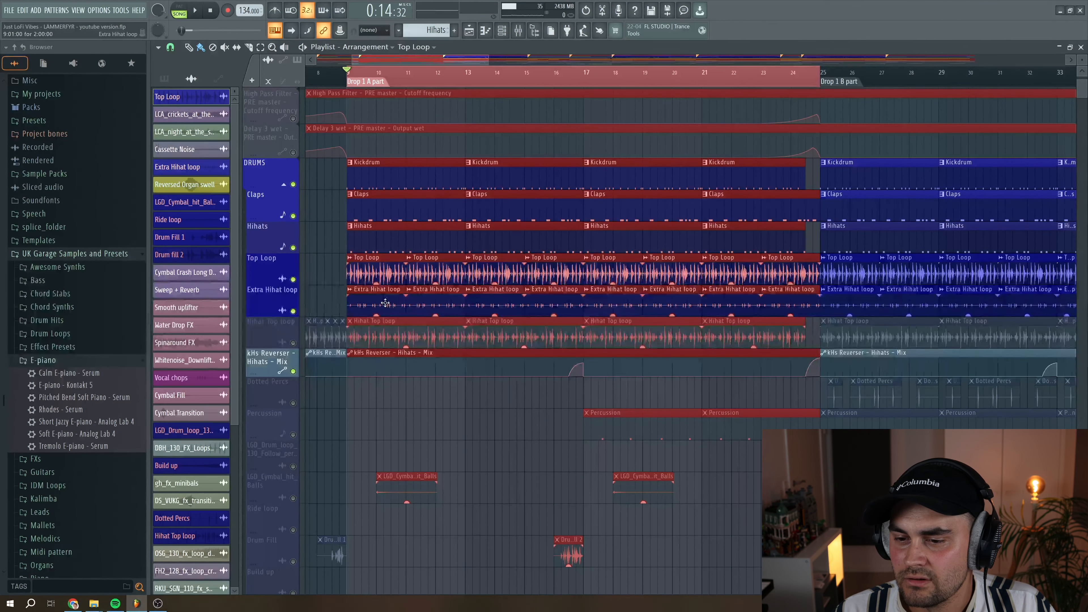
key(space)
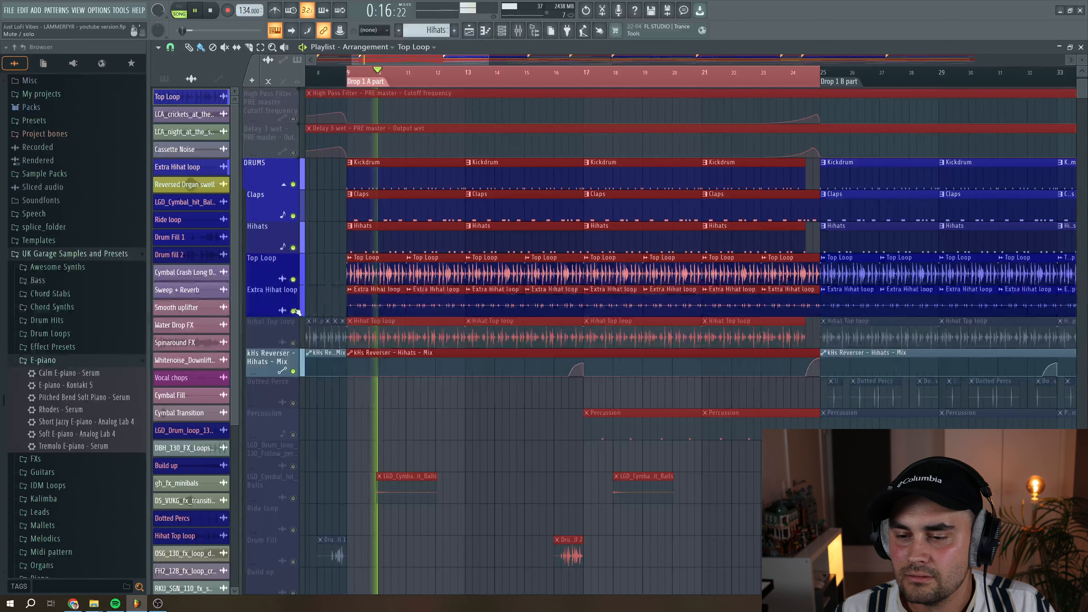
key(space)
- Inspect the Extra Hihat loop clip's sample settings and its Hihats mixer insert, play the drums, and return to the playlist
double_click(364, 306)
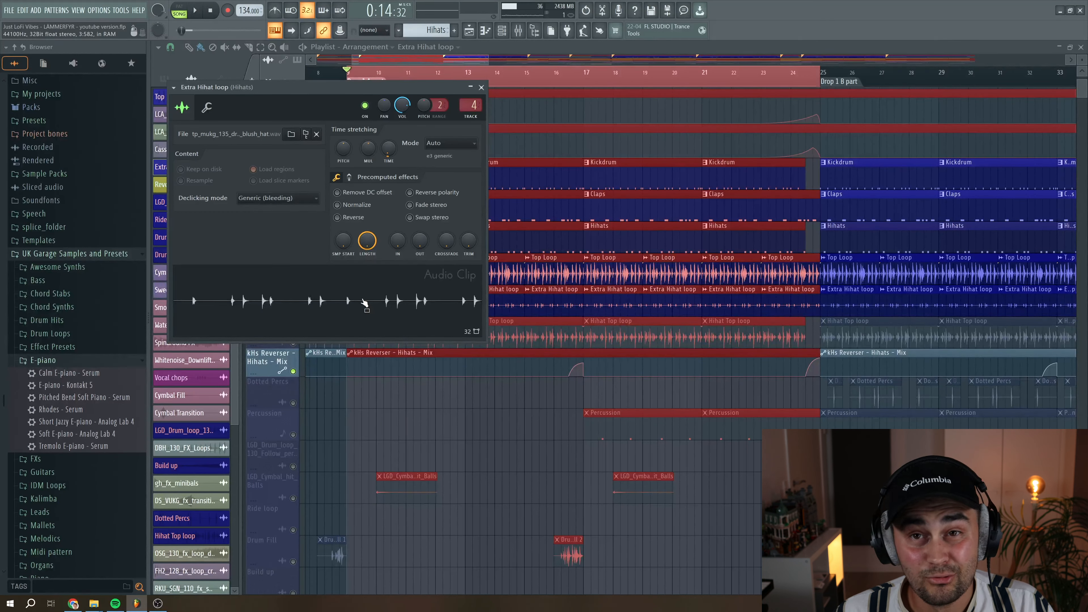
key(space)
key(space)
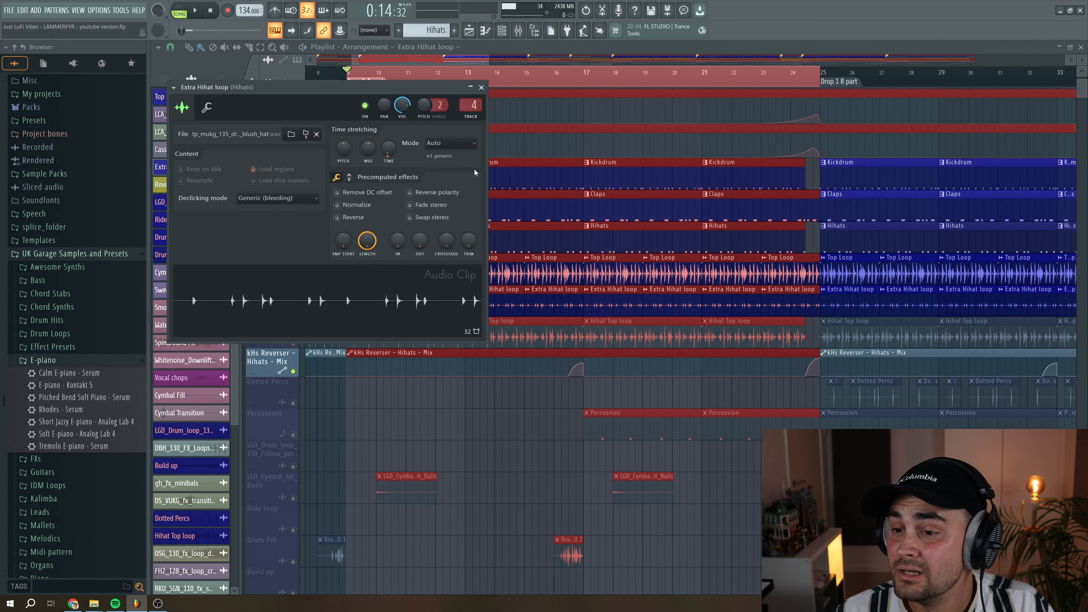
double_click(475, 105)
key(space)
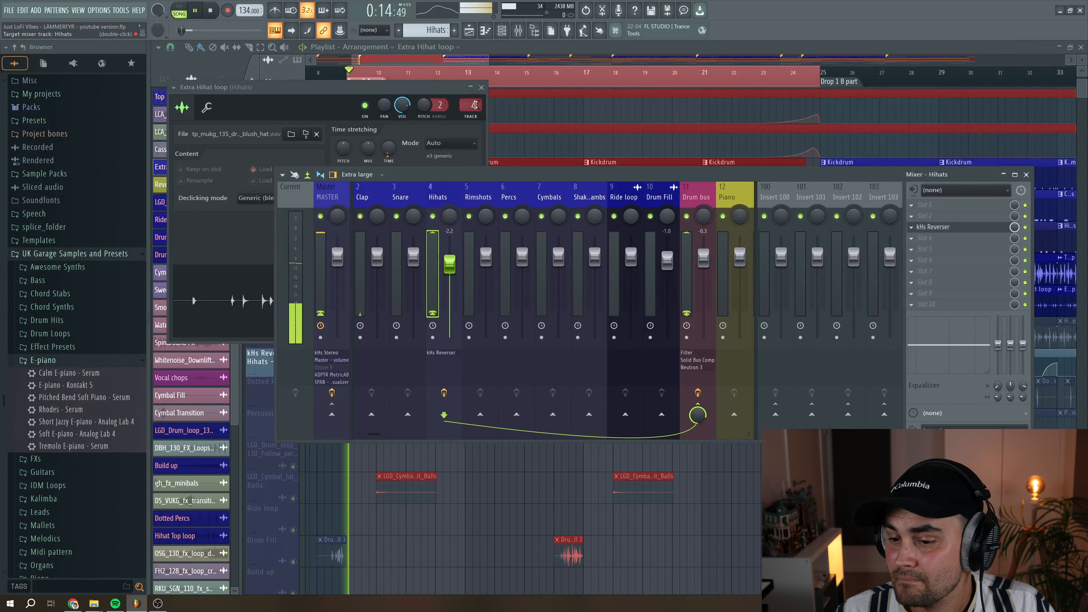
key(space)
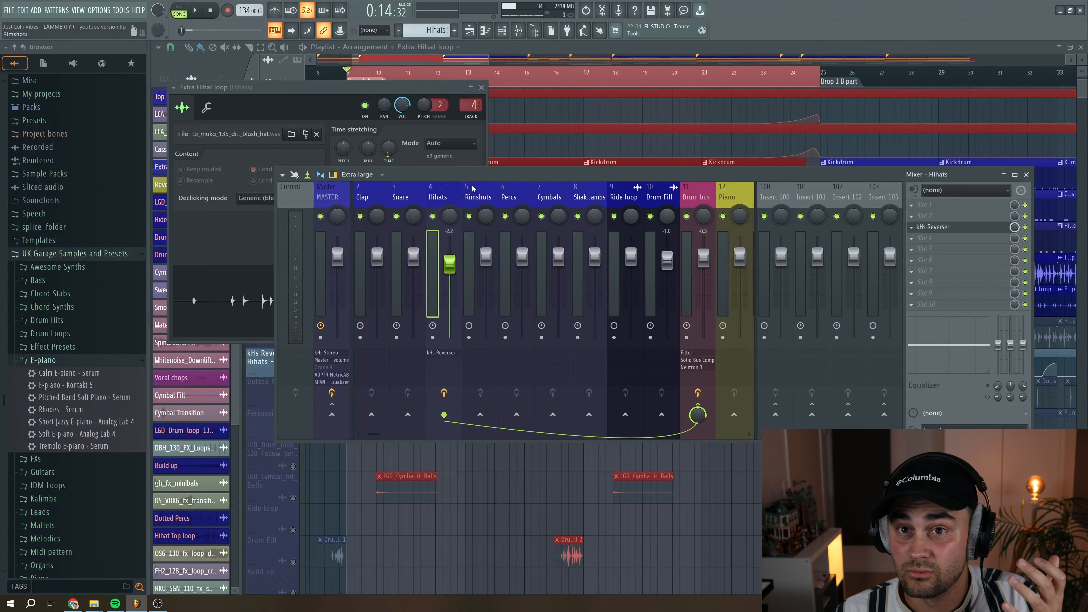
click(428, 87)
click(481, 87)
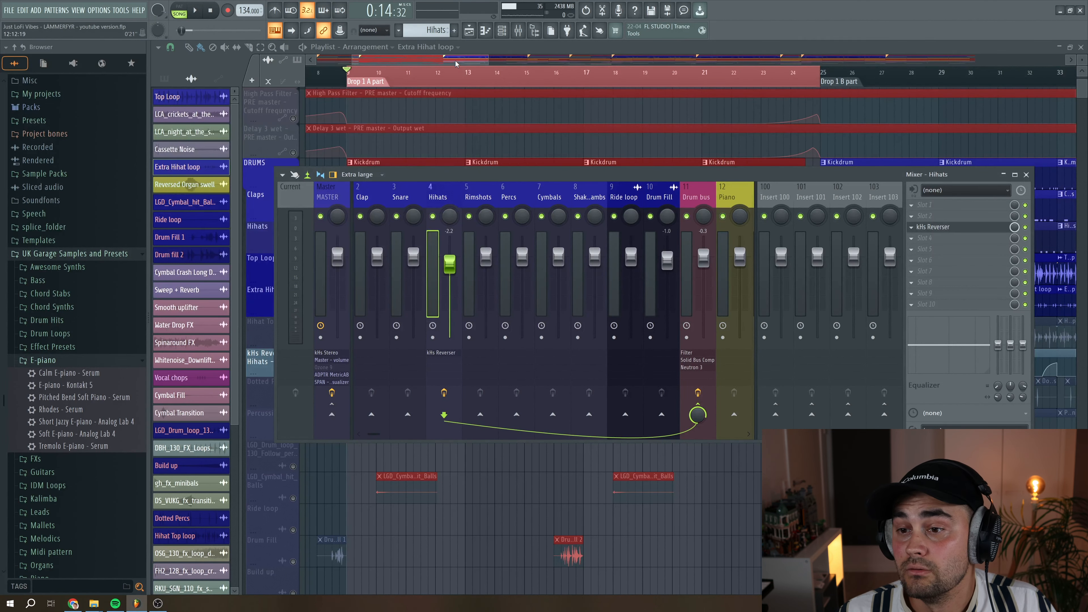
key(F9)
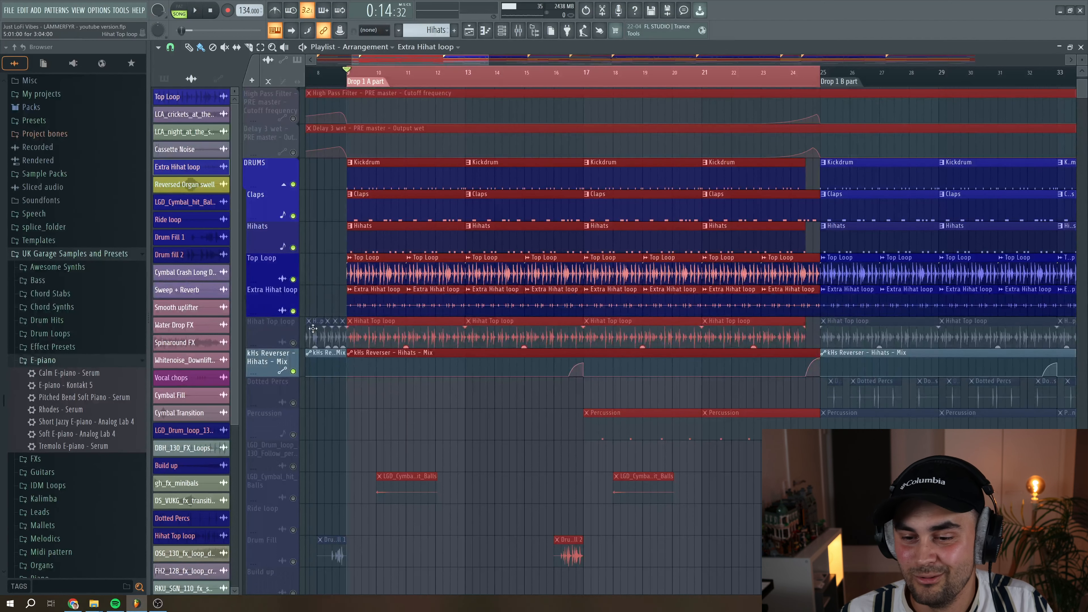
- Unmute the Hihat Top loop track and inspect its audio clip's sample settings and mixer track assignment
click(293, 343)
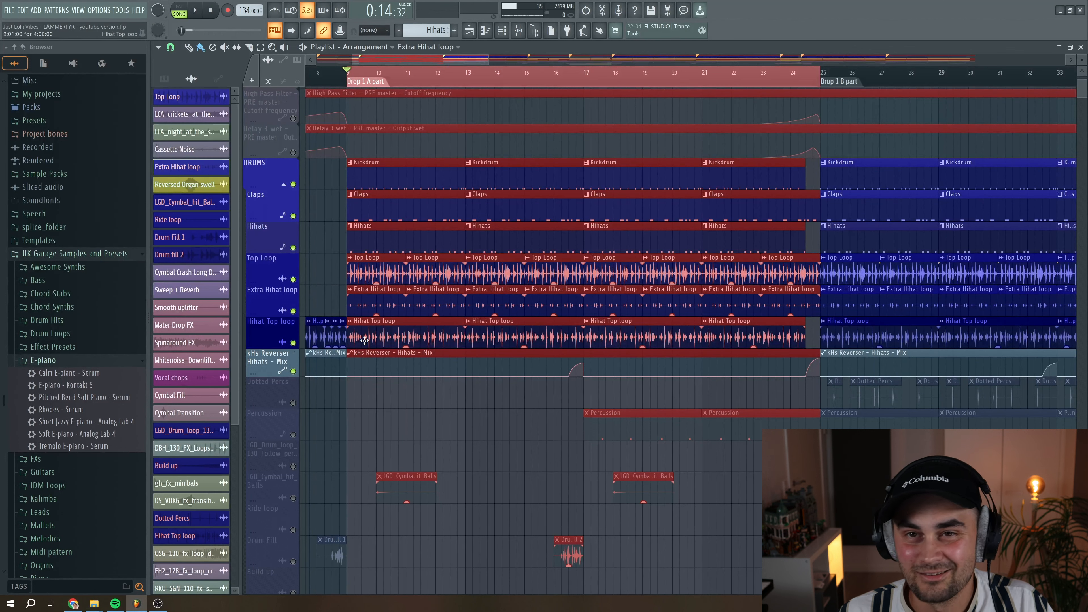
double_click(376, 331)
drag(743, 305, 537, 202)
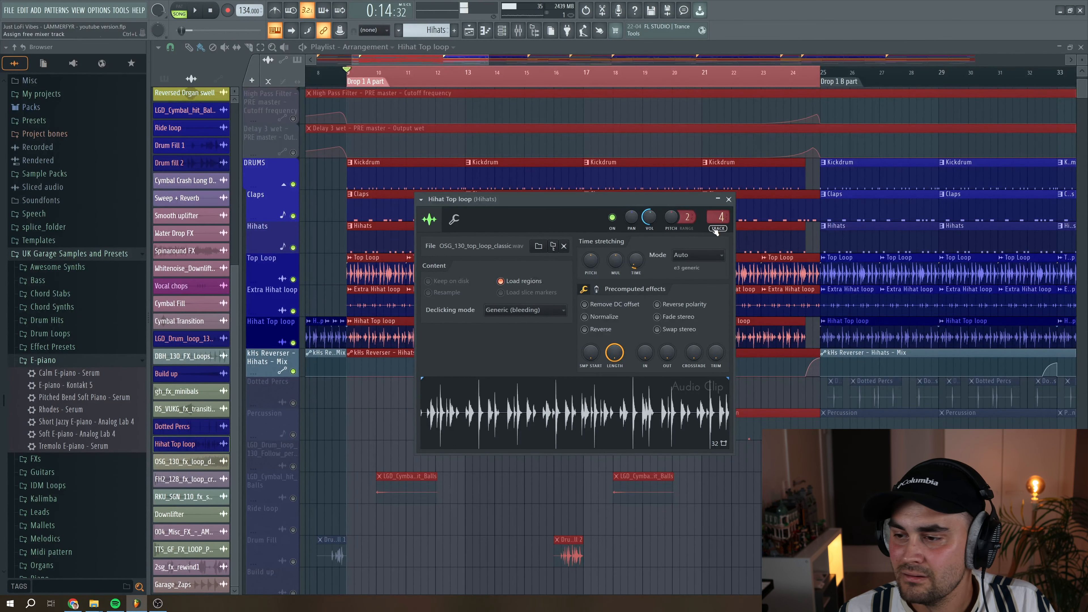
click(728, 199)
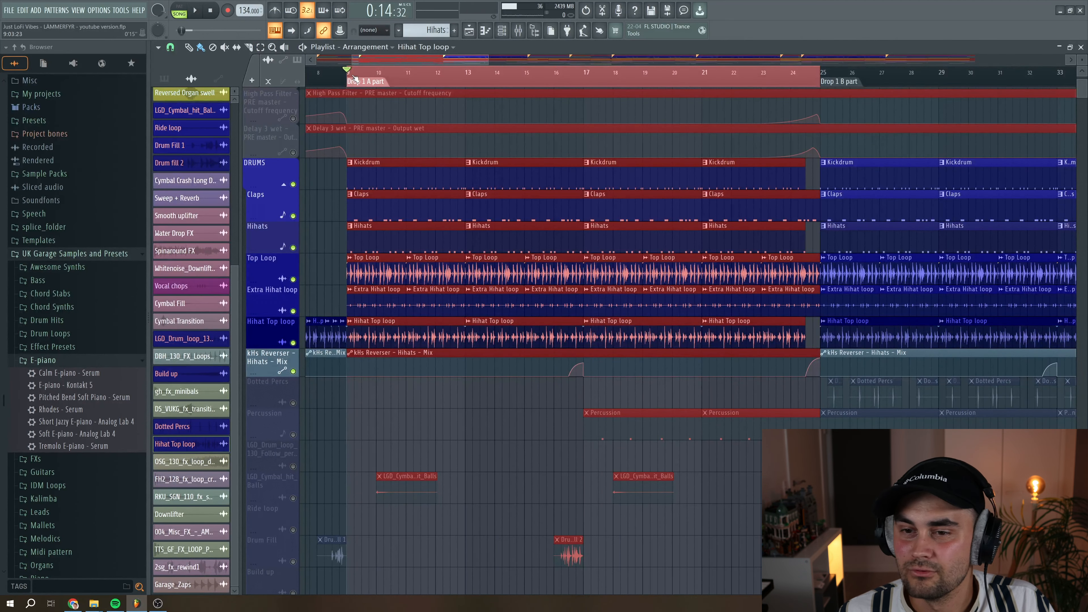
- Play the drums with the Hihat Top loop included, and check that clip's channel volume
key(space)
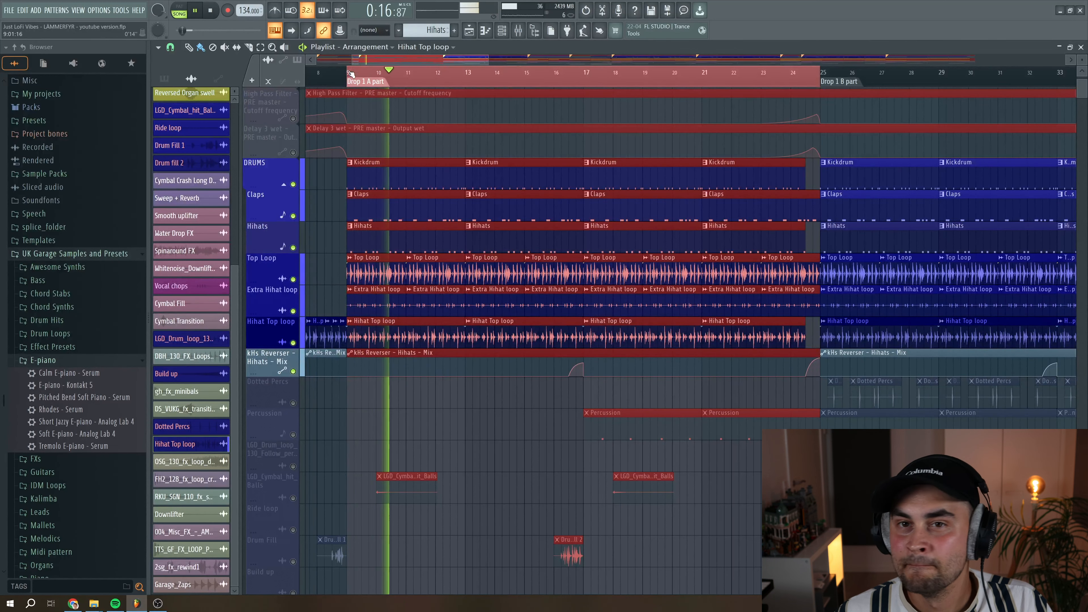
key(space)
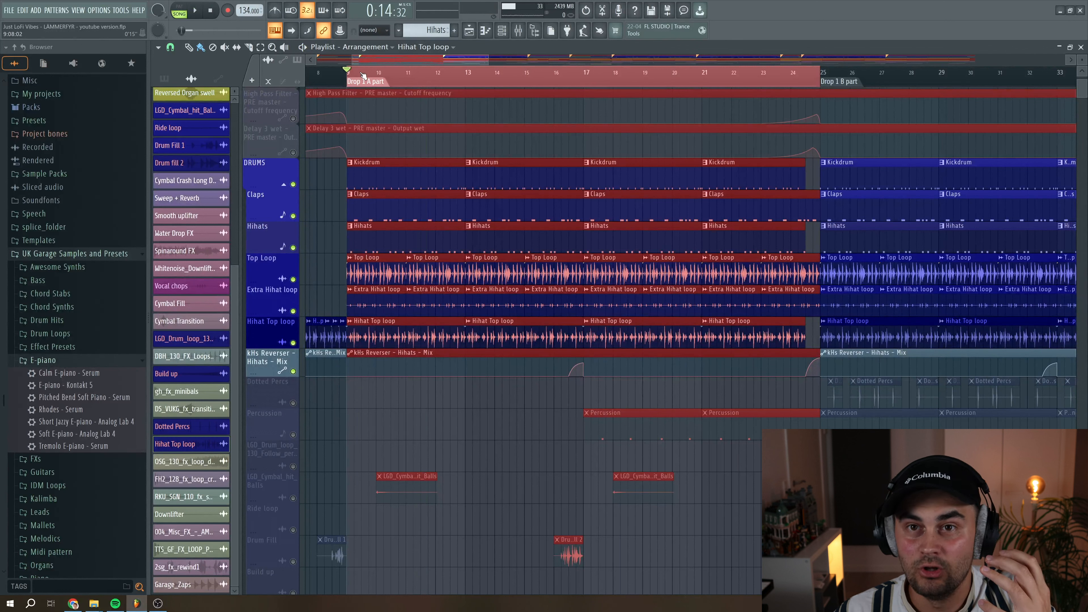
double_click(437, 334)
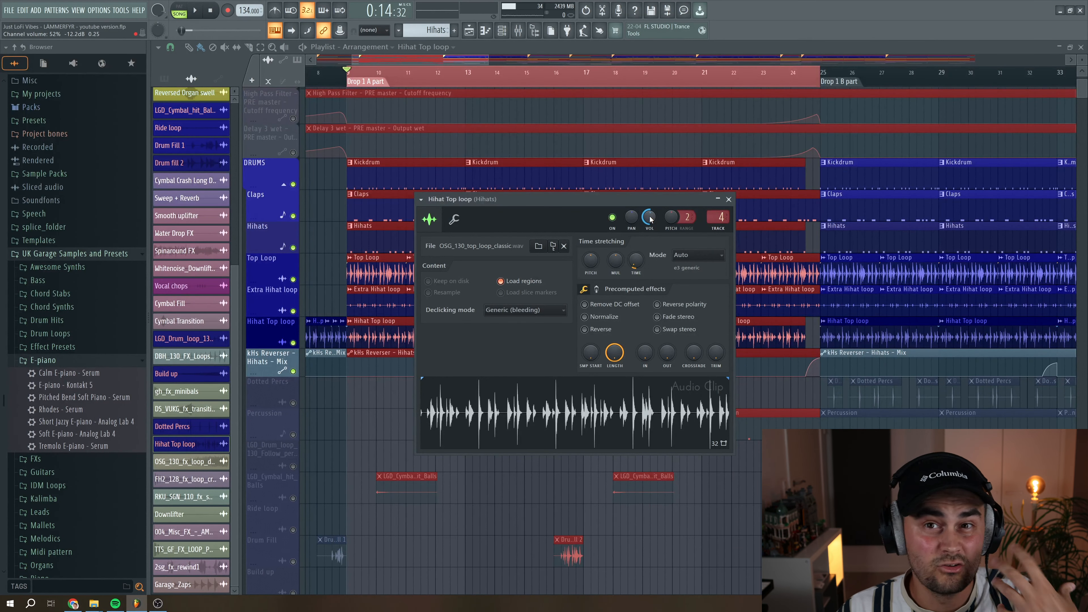
click(727, 199)
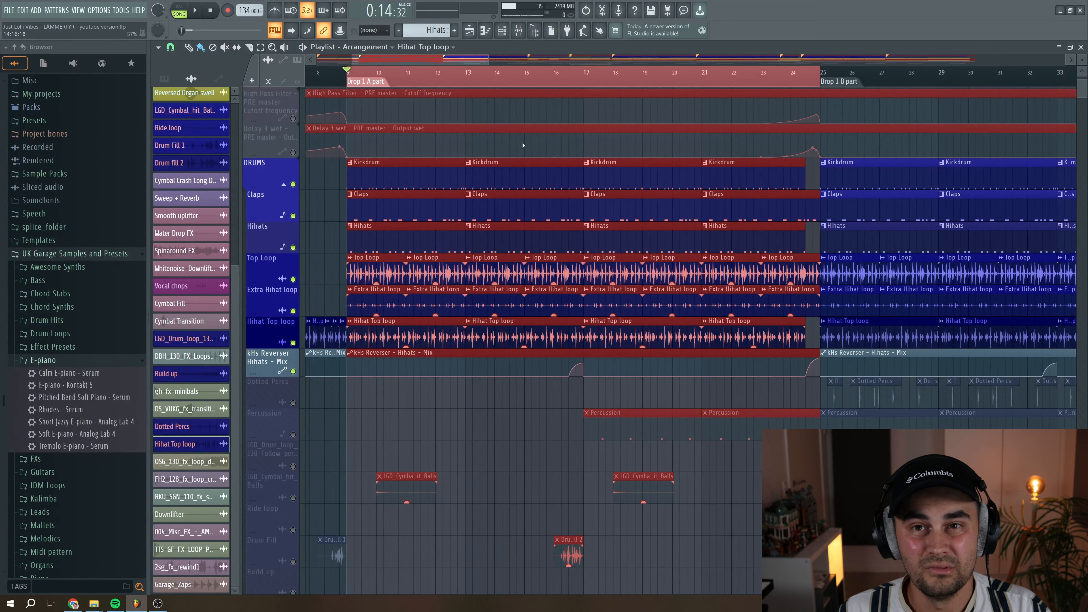
- Deselect the clips, enlarge the kHs Reverser automation track's height, and play the transition from bar 16
scroll(304, 237, down, 5)
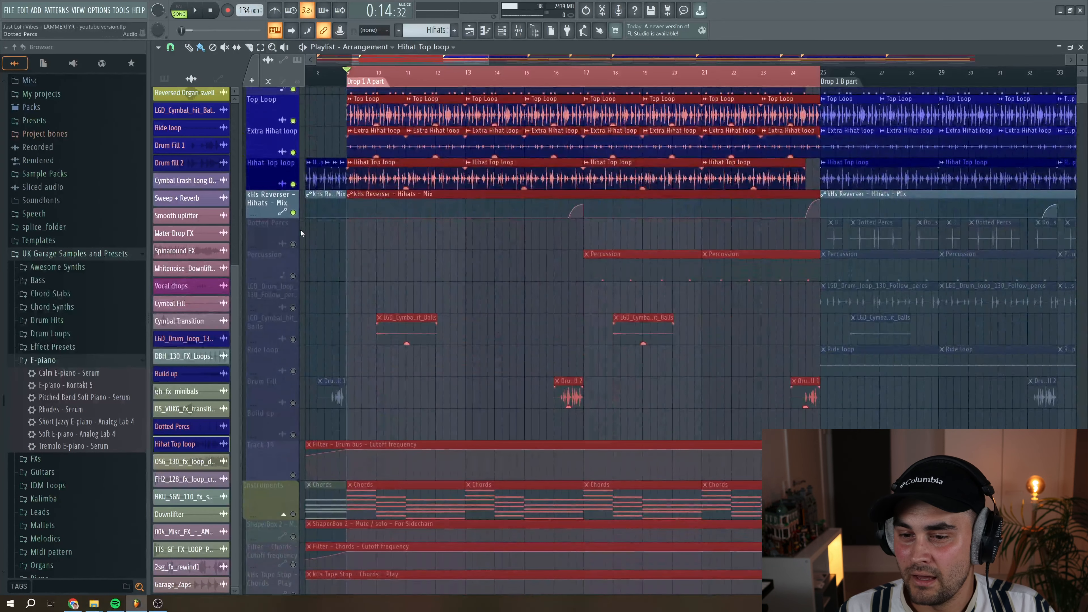
click(536, 265)
drag(264, 216, 265, 249)
click(564, 74)
key(space)
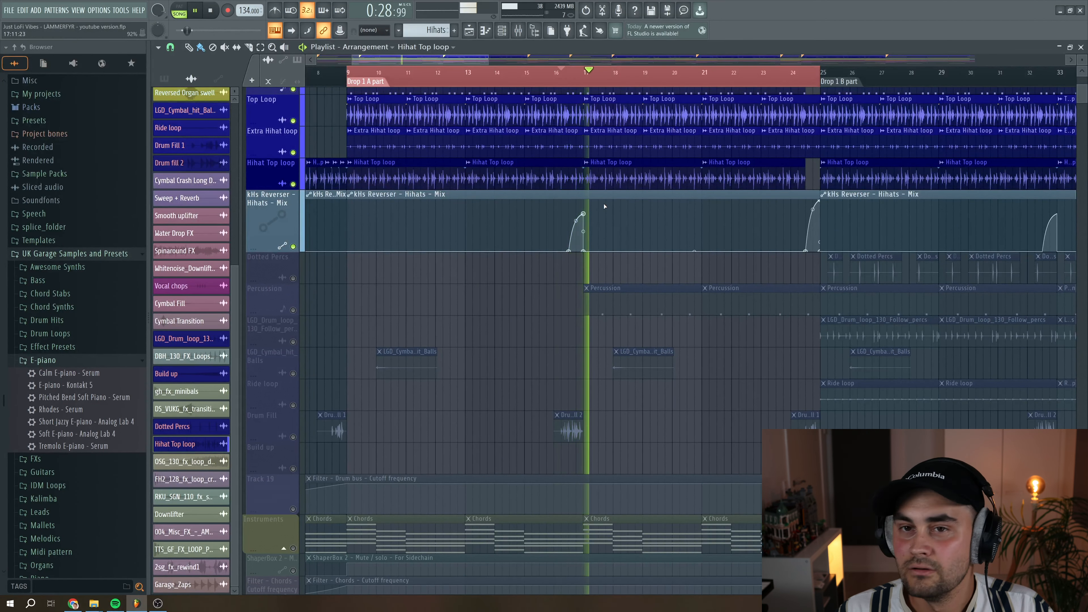
key(space)
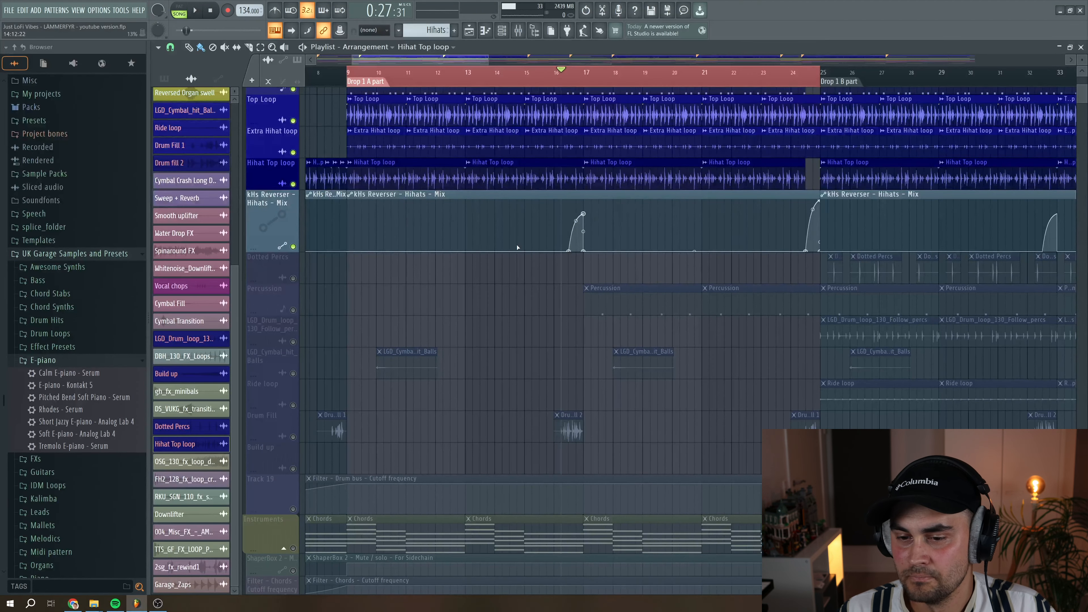
- Unmute the Dotted Percs track, select the Drop 1 B part time range, and play it
click(293, 278)
mouse_move(378, 62)
mouse_down()
mouse_move(436, 61)
mouse_move(378, 62)
mouse_up()
drag(484, 57, 616, 58)
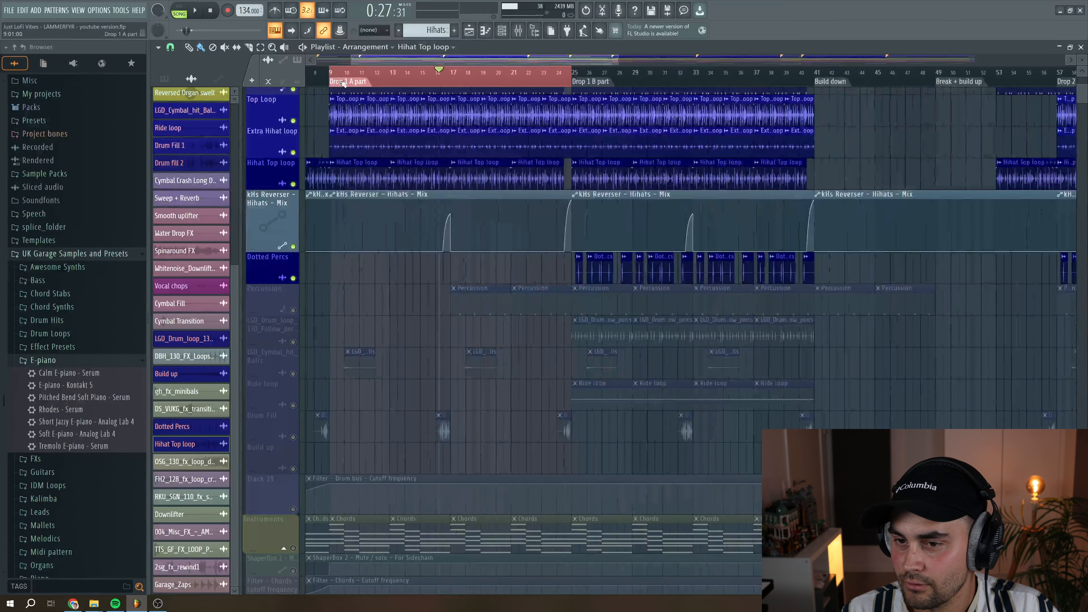
double_click(570, 81)
key(space)
drag(597, 60, 507, 65)
key(space)
- Inspect the Dotted Percs clip's sample settings, and play the clip with the drums from the start of Drop 1 B part
double_click(394, 273)
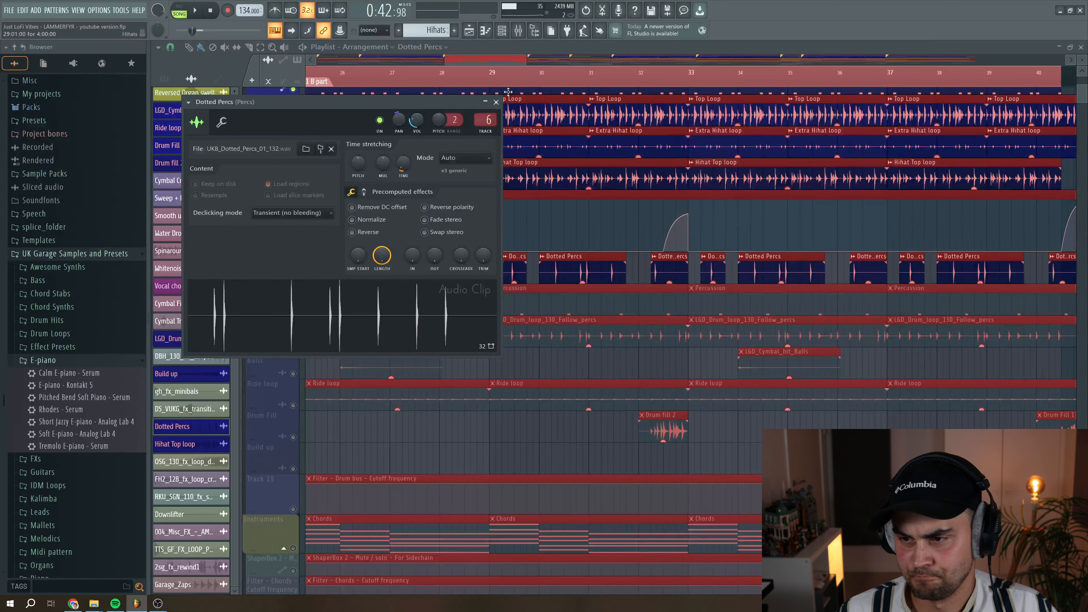
click(496, 102)
key(space)
key(space)
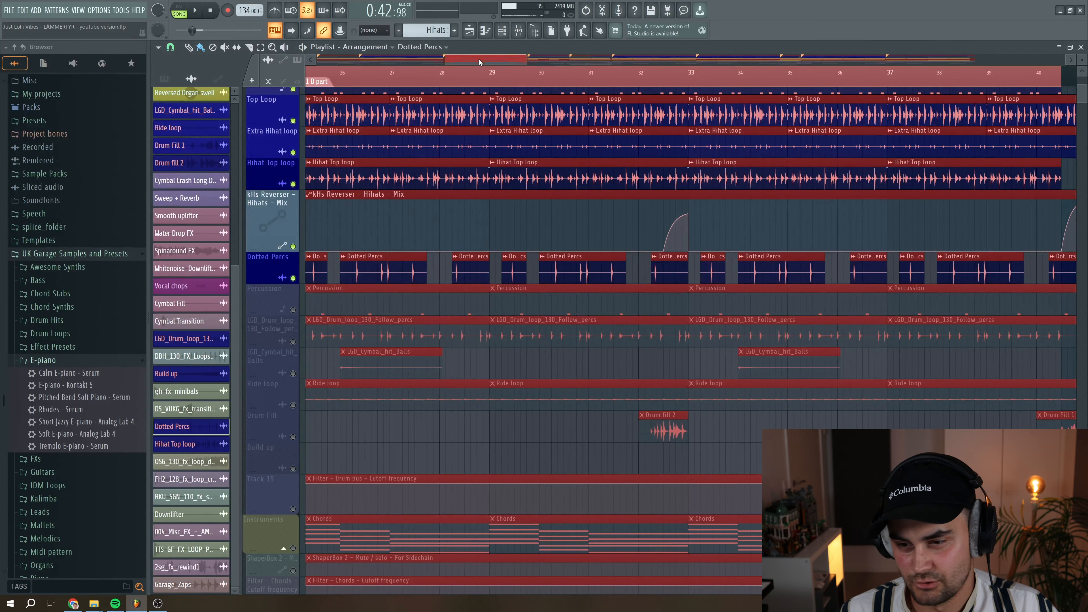
key(space)
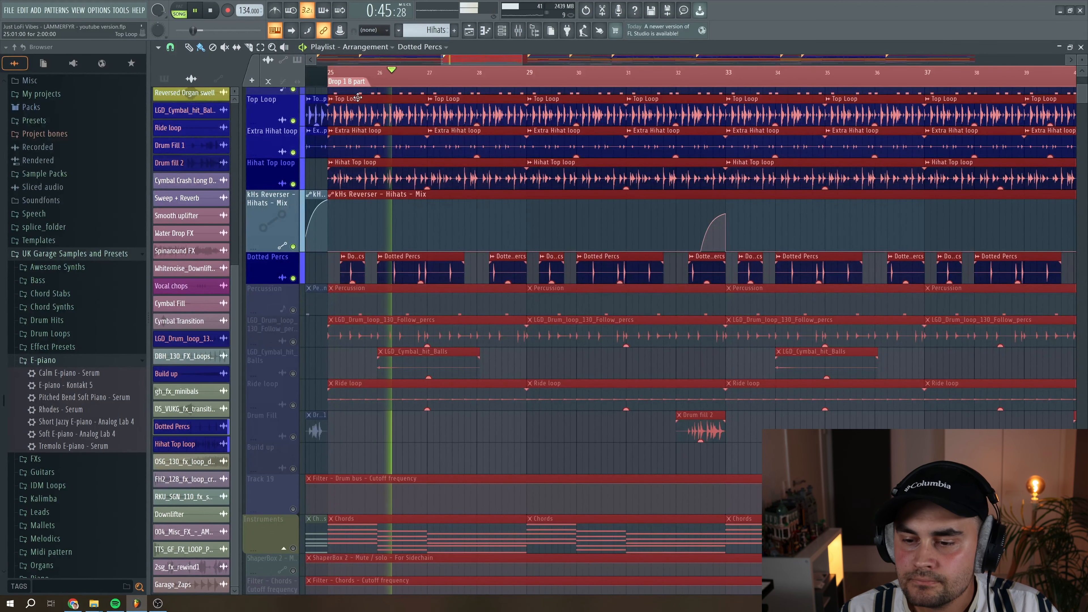
key(space)
- Unmute the Percussion track, play its pattern with the notes open in the piano roll, and show the channel rack
click(293, 310)
double_click(352, 303)
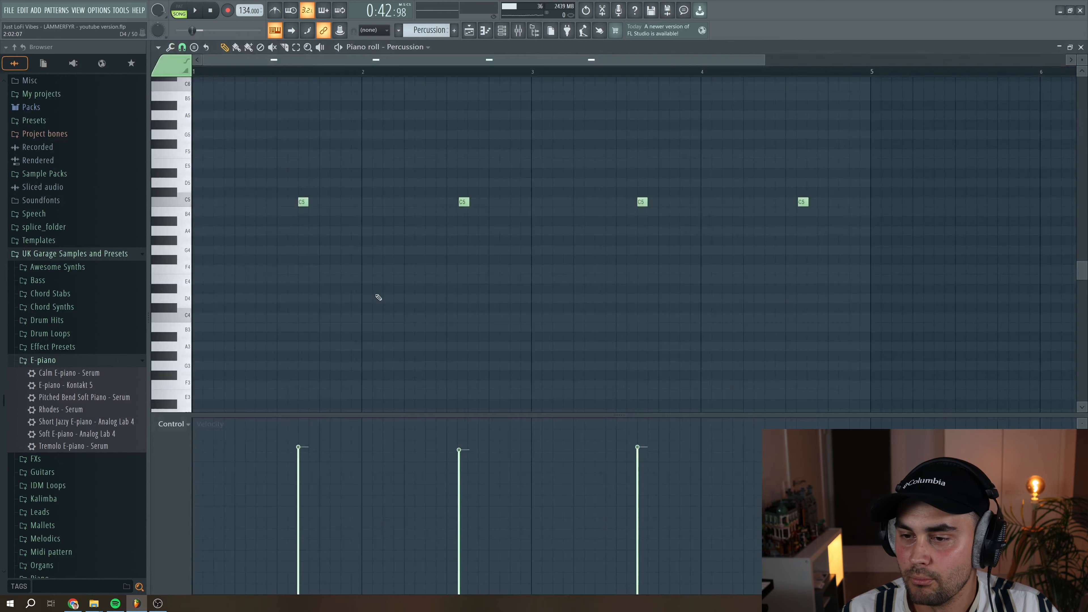
key(space)
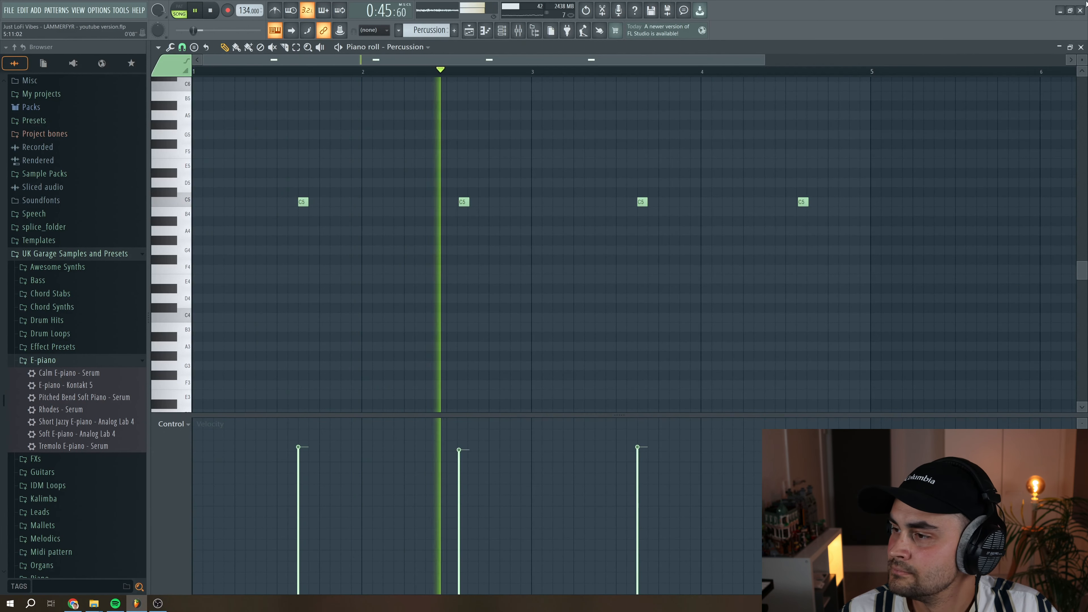
key(F5)
key(space)
key(F7)
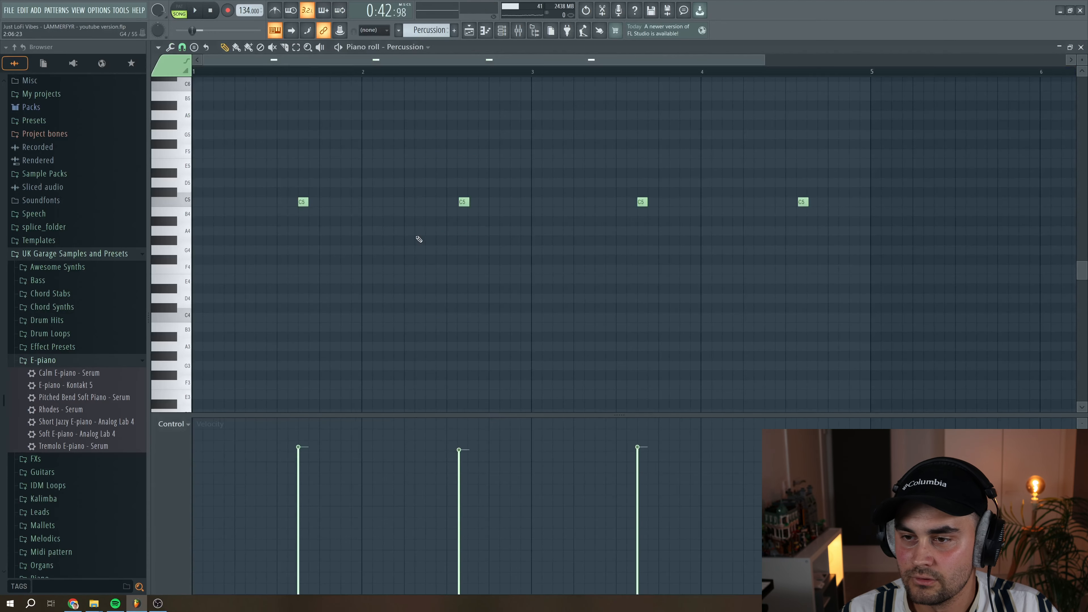
click(502, 30)
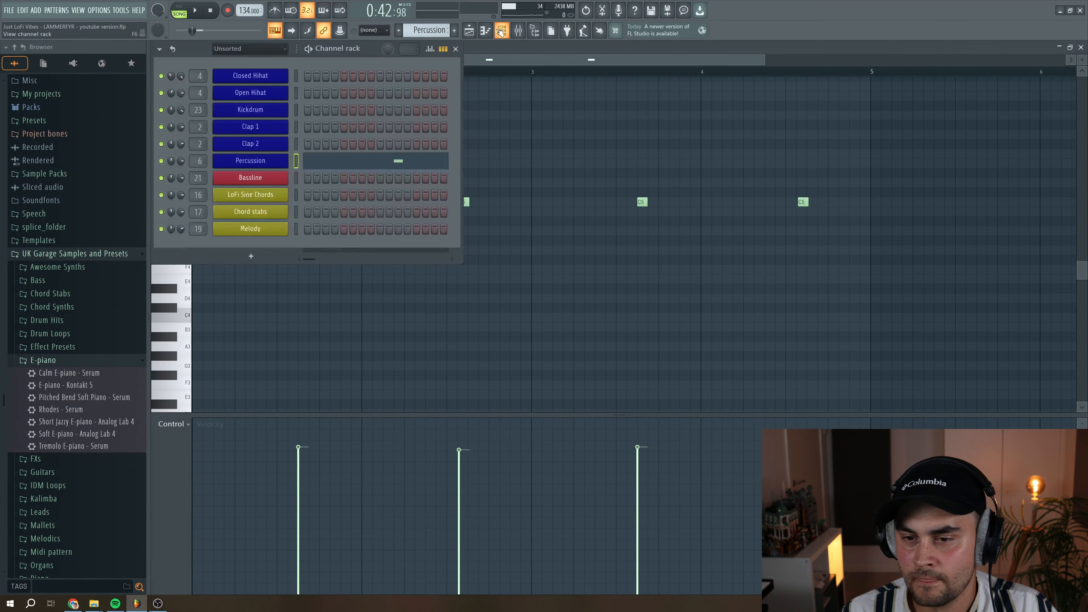
- Open the Percussion channel's settings, audition its sample several times, and close the settings
click(262, 162)
click(328, 389)
click(328, 389)
click(327, 388)
click(570, 175)
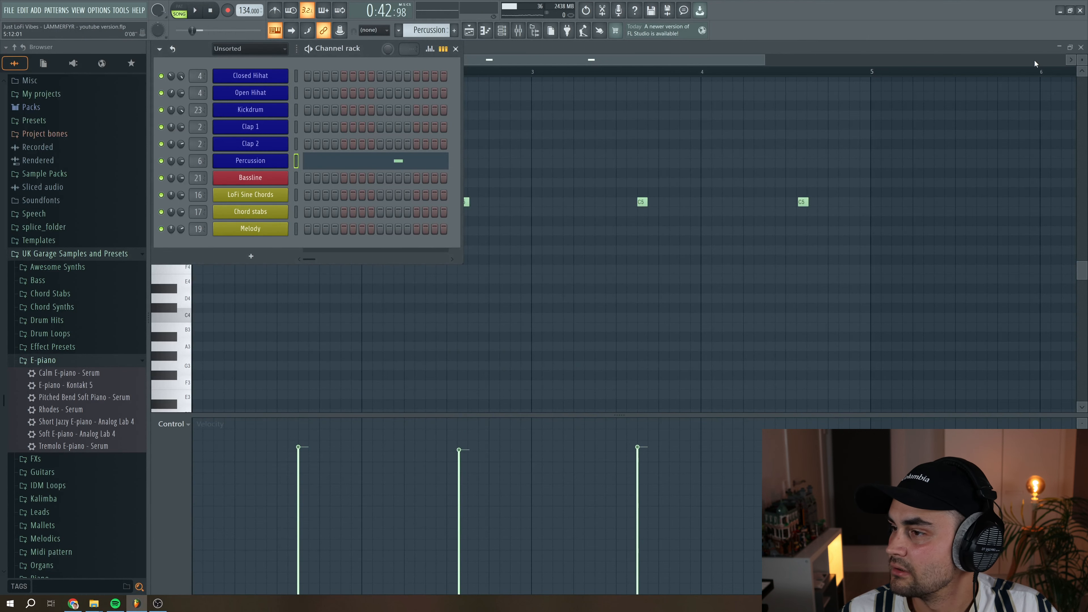
- Return from the piano roll to the playlist, close the channel rack, and play the drums from the start of Drop 1 B part
click(1081, 47)
key(space)
click(456, 49)
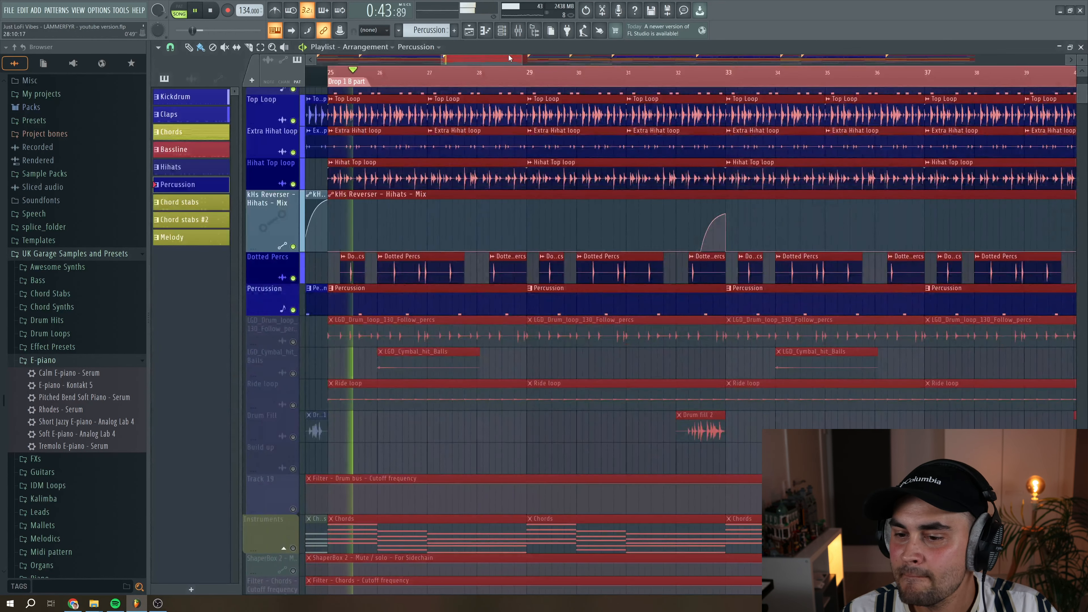
key(space)
- Unmute the LGD_Drum_loop_130_Follow_percs track, inspect its clip's sample settings, and play it with the drums from bar 25
scroll(325, 266, down, 1)
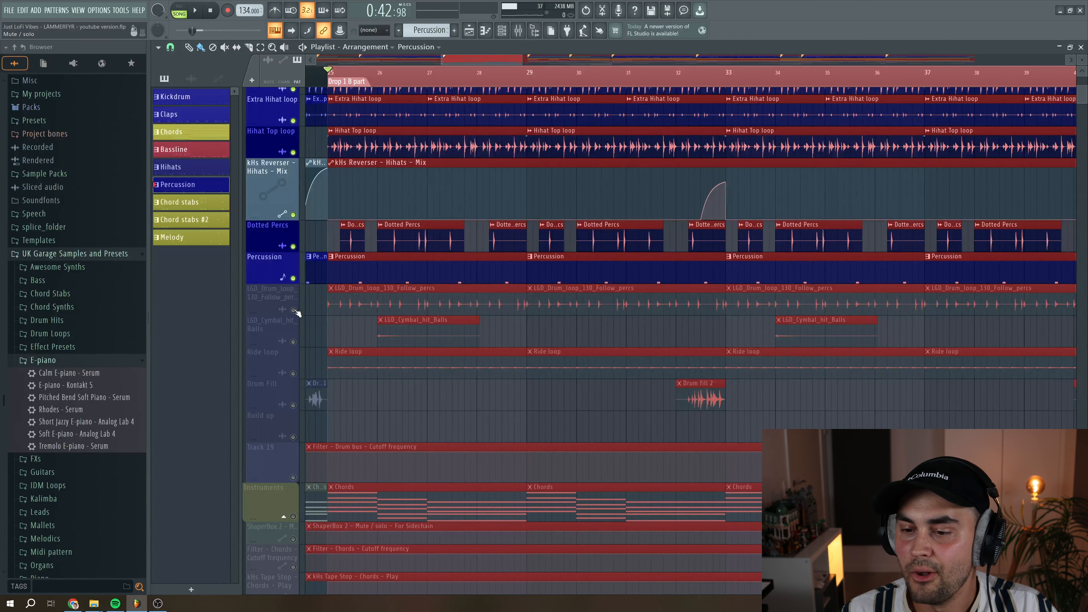
click(293, 310)
key(space)
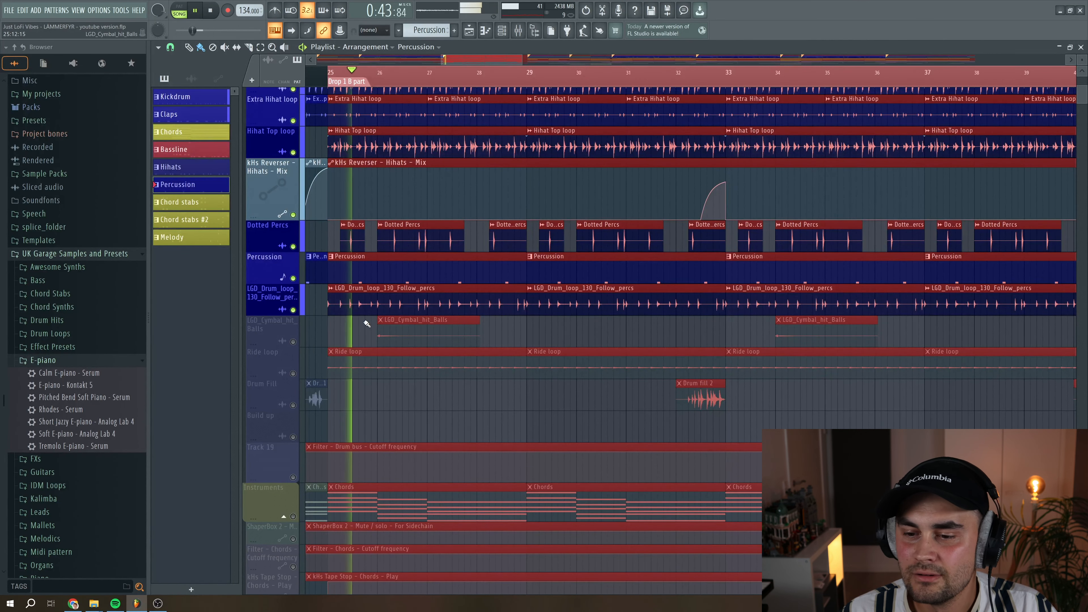
double_click(372, 298)
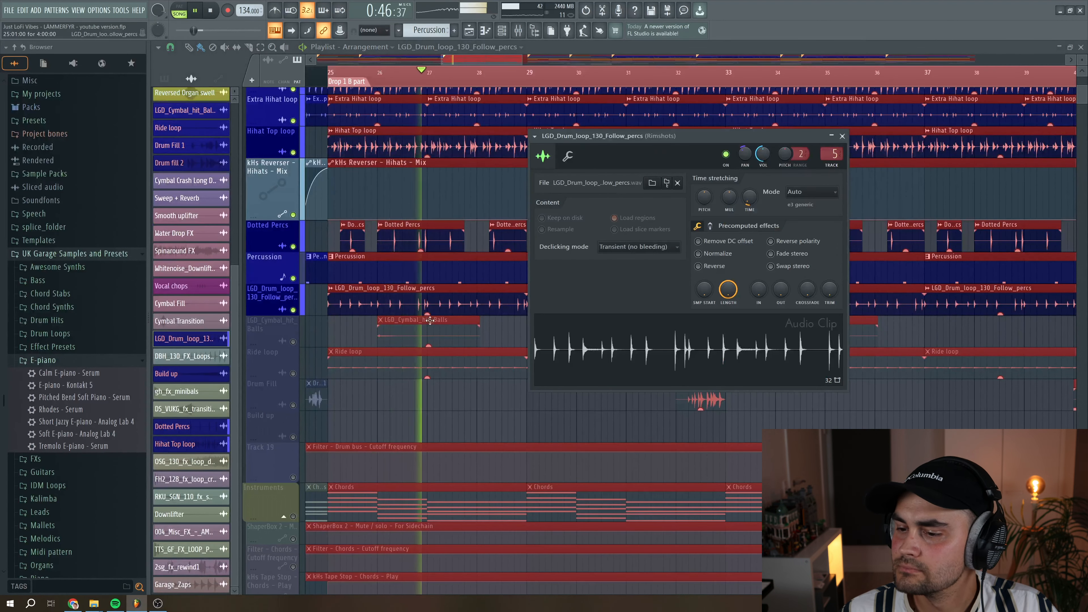
key(space)
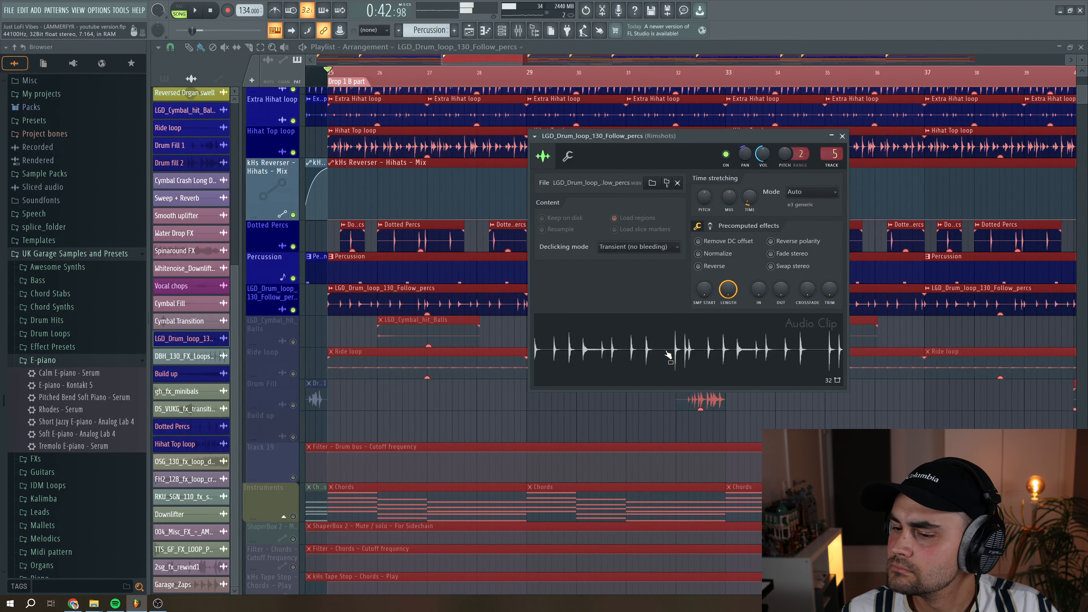
click(843, 136)
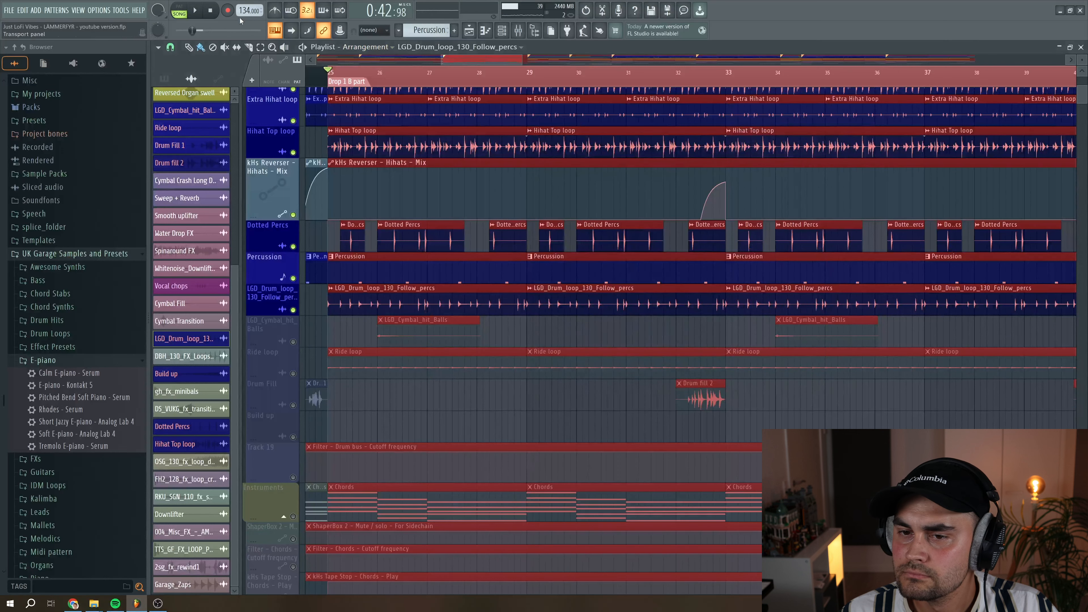
key(space)
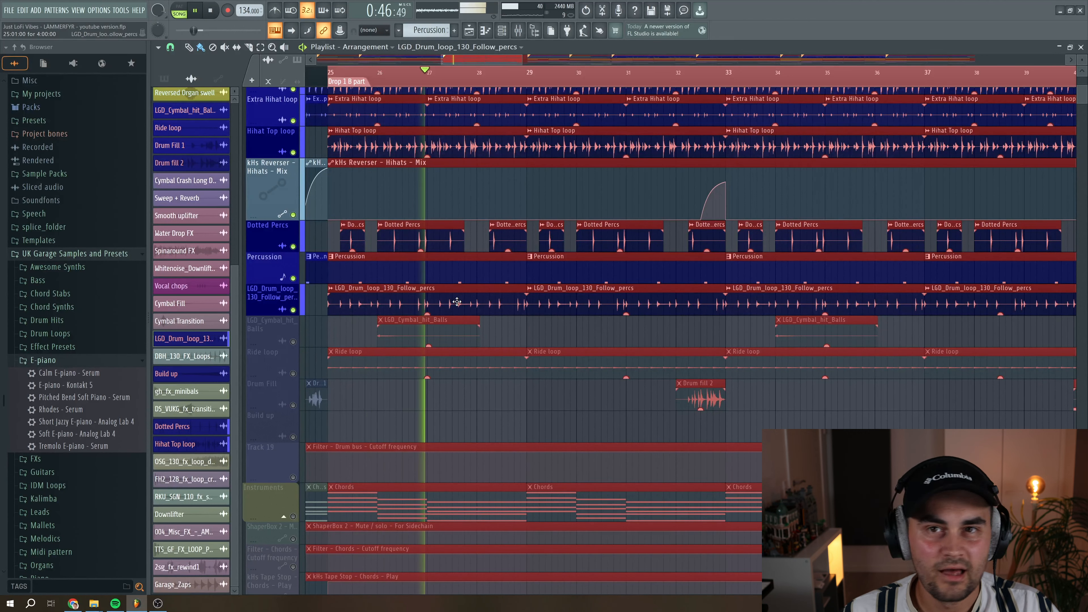
key(space)
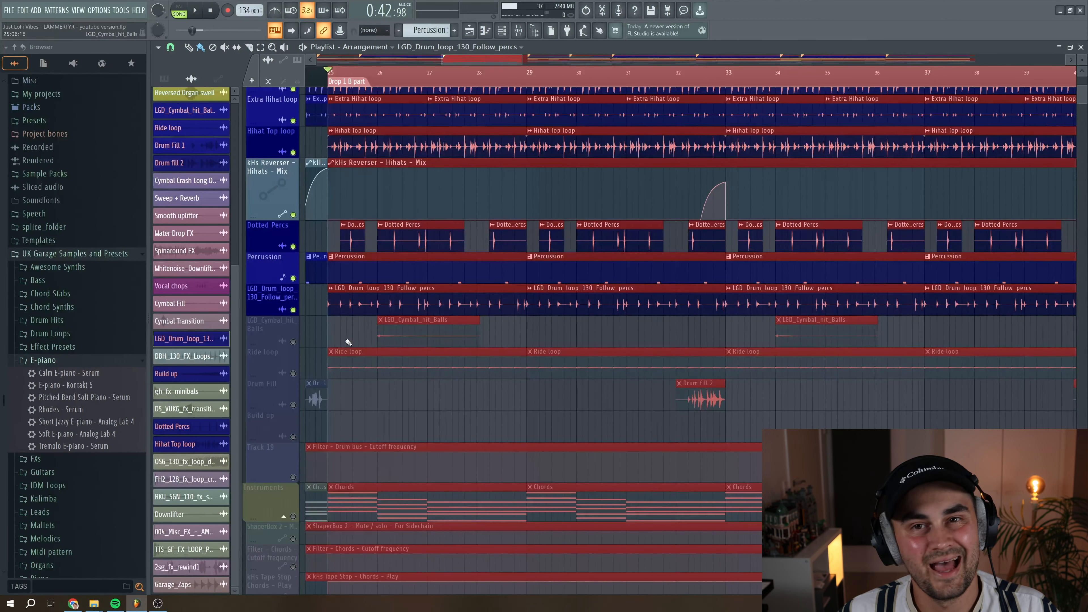
- Unmute the LGD_Cymbal_hit_Balls track, play it briefly, and inspect its clip's sample settings
click(293, 342)
key(space)
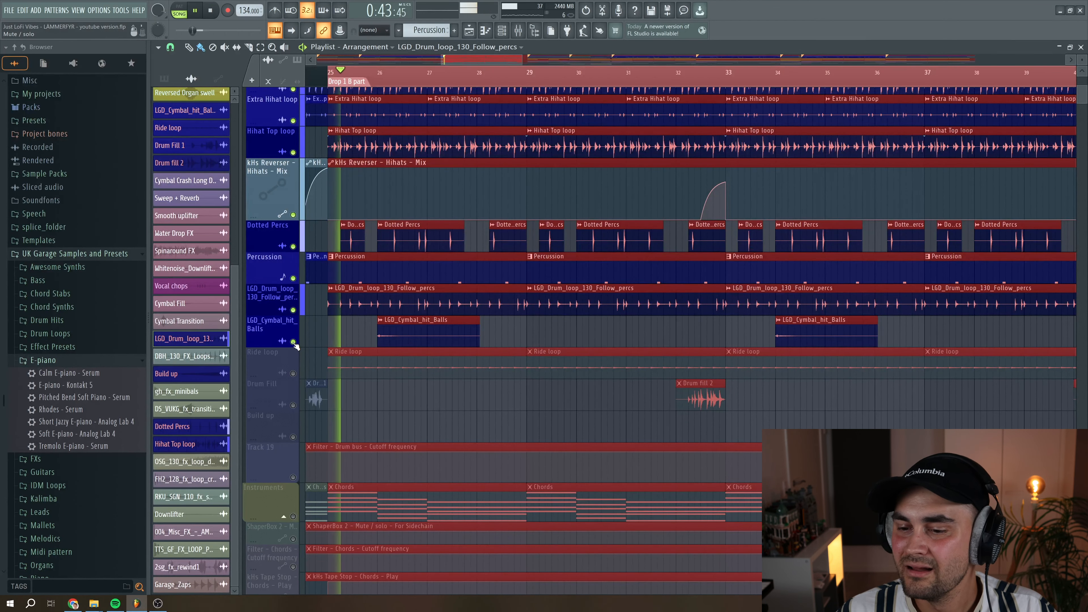
key(space)
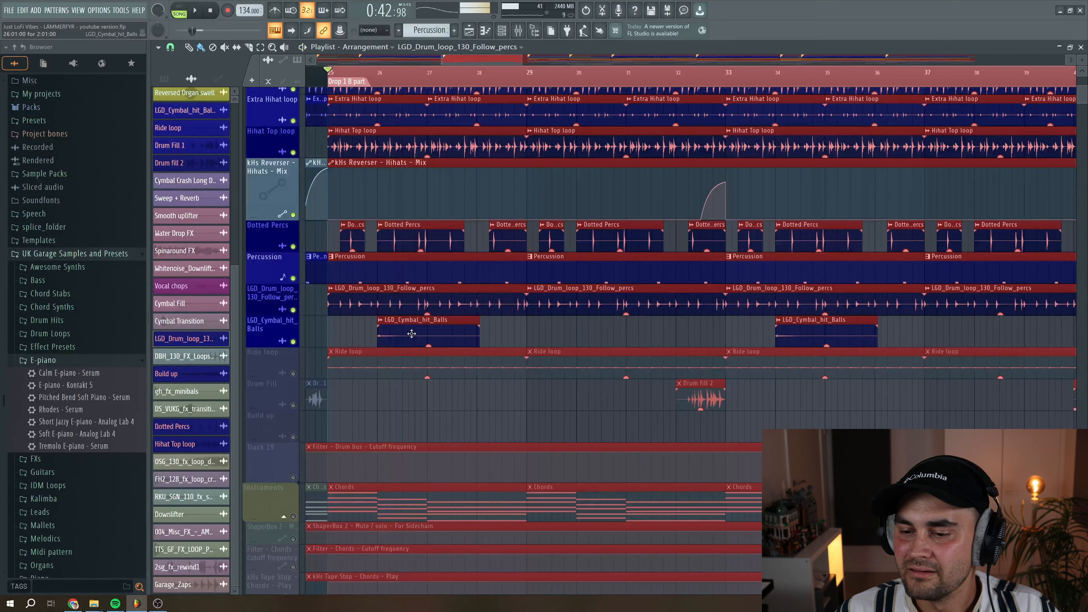
double_click(413, 338)
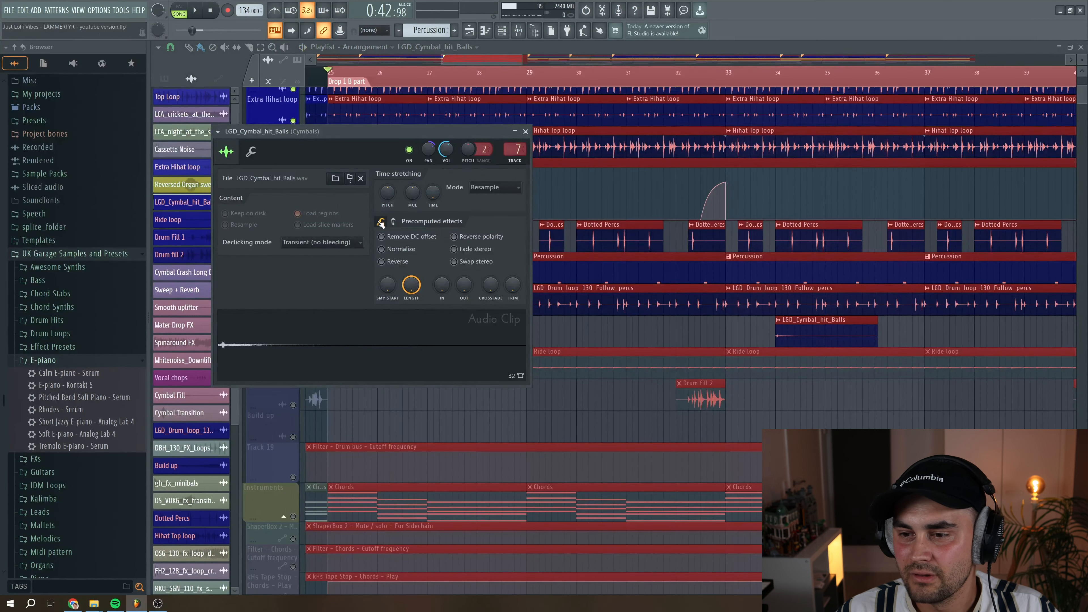
click(525, 131)
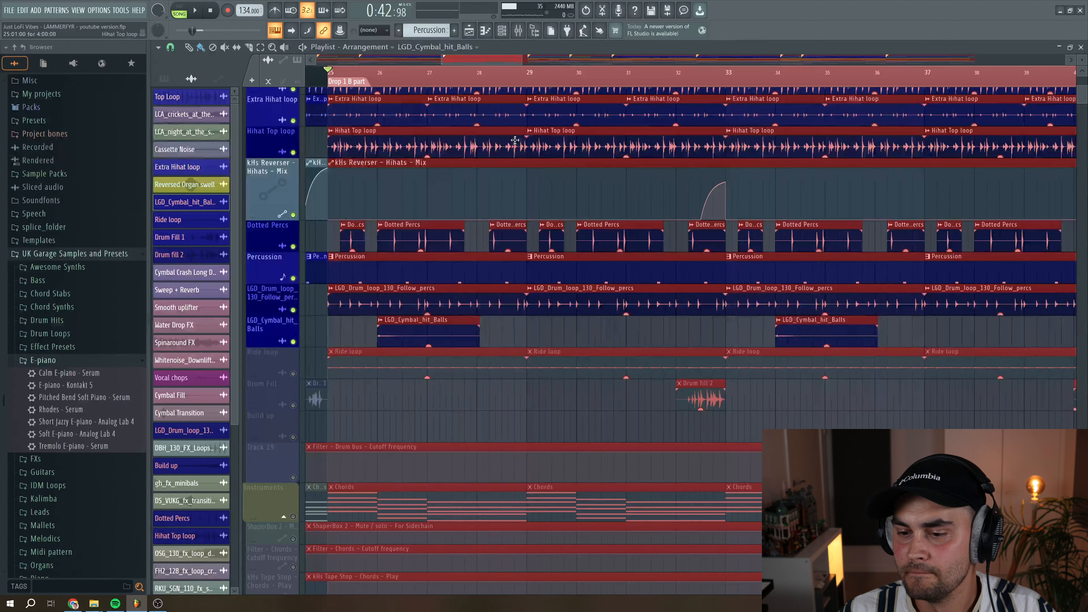
- Unmute the Ride loop track, clear the clip selection, and play the loop twice with the drums from bar 25
click(294, 373)
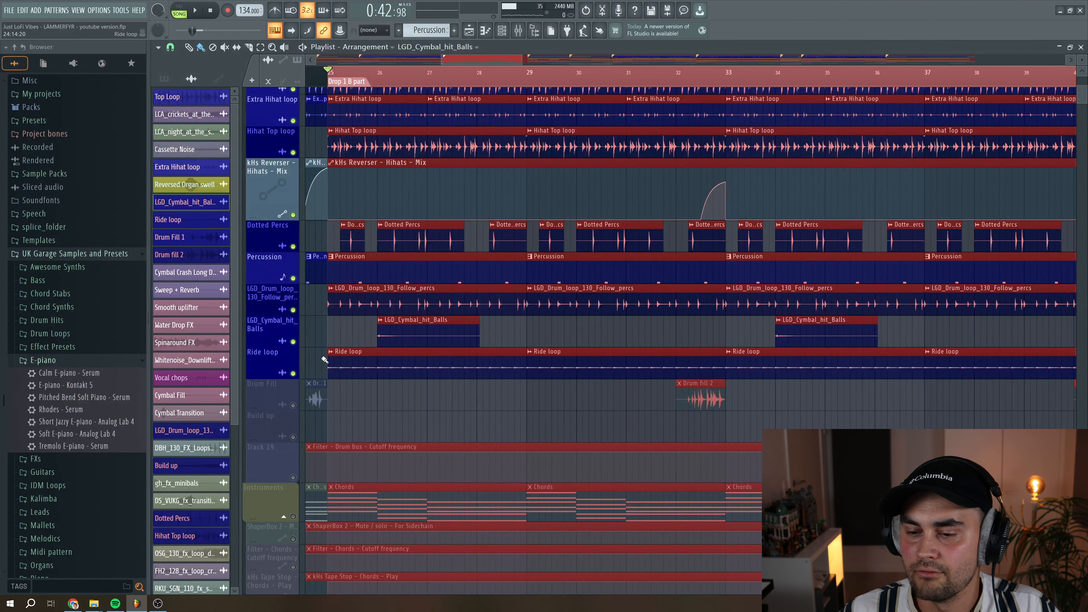
click(392, 402)
key(space)
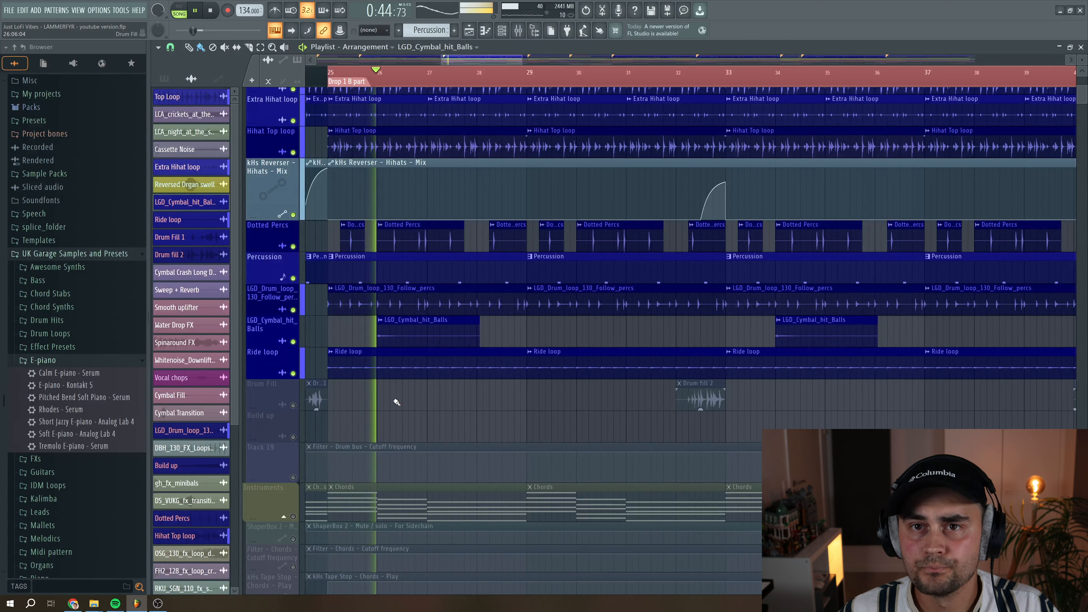
key(space)
key(space)
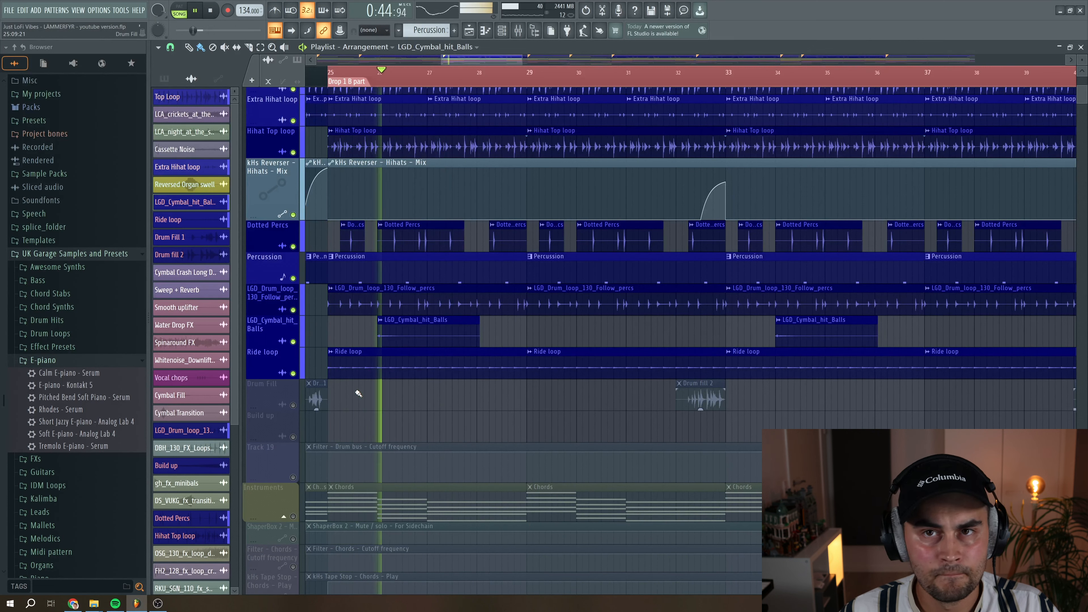
key(space)
- Inspect the Ride loop track's effects and routing in the mixer, and close the mixer
click(518, 30)
click(621, 197)
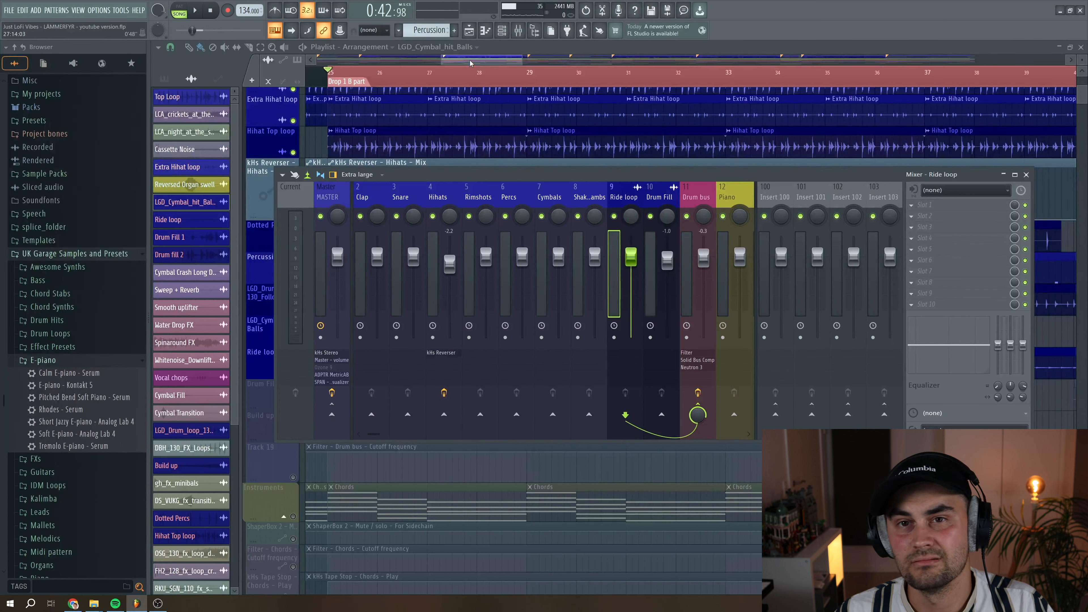
key(F9)
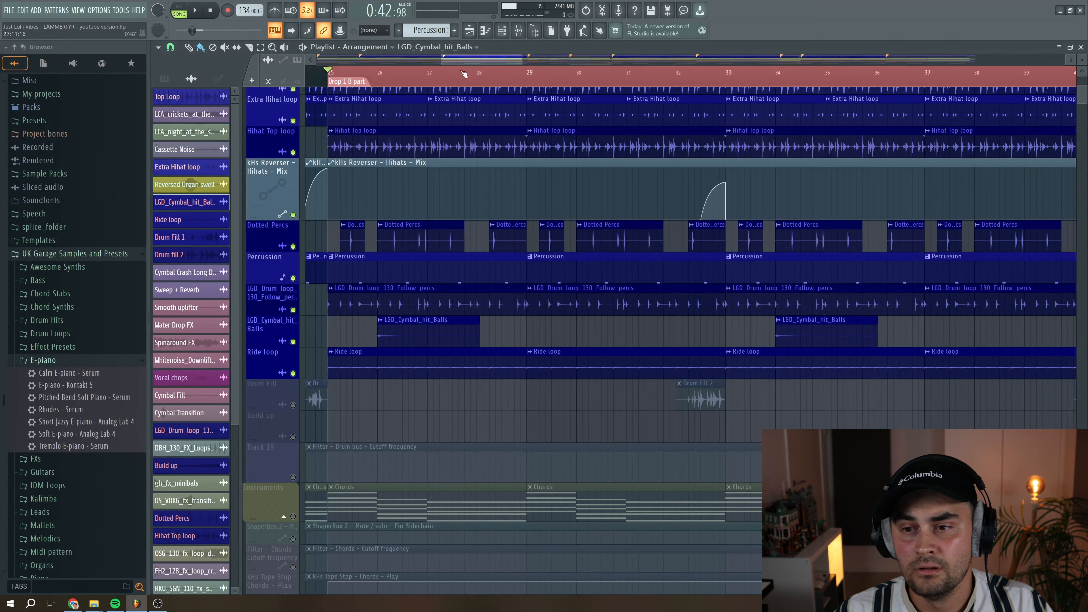
- Play the opening of Drop 1 B part with a closer view of the percussion and ride clips
drag(524, 61, 496, 60)
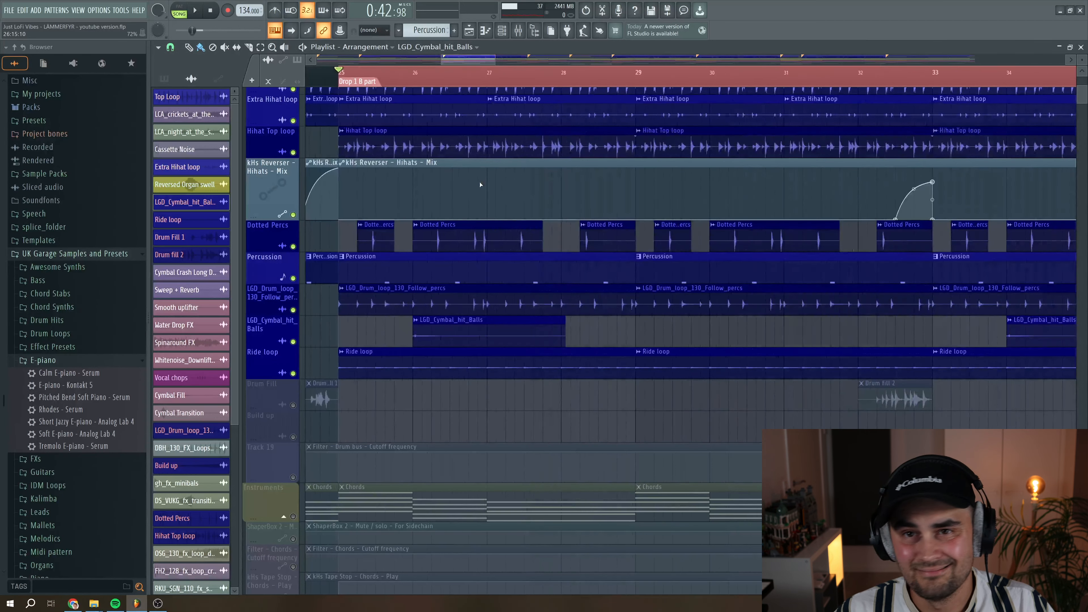
scroll(437, 302, down, 1)
key(space)
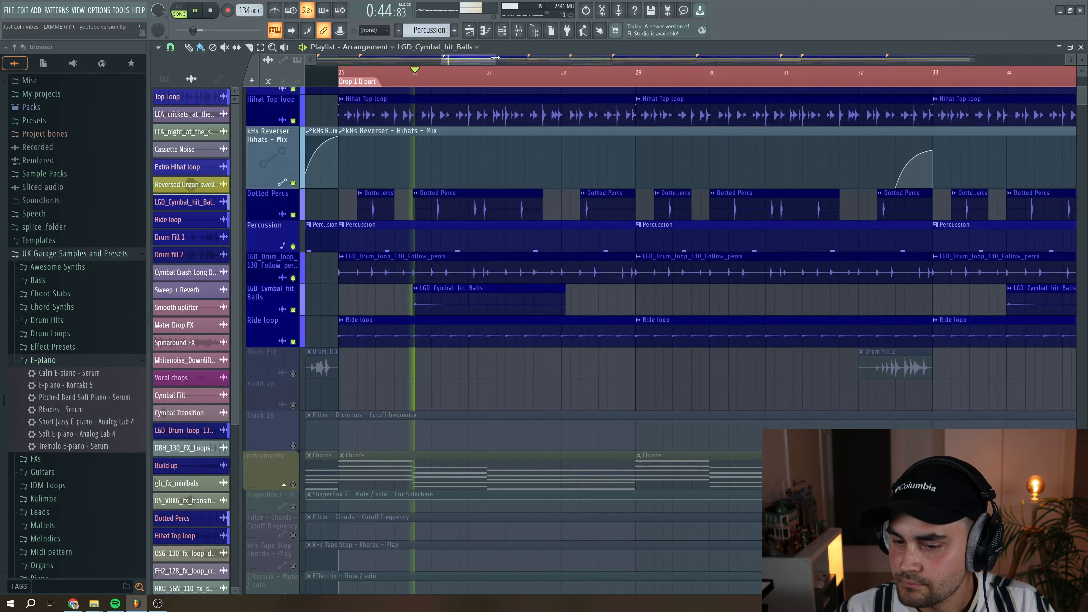
scroll(498, 63, down, 3)
key(space)
- Select the Drop 1 B part time range from bar 25 to 41 and unmute the Drum Fill track
drag(494, 56, 485, 55)
drag(373, 73, 883, 71)
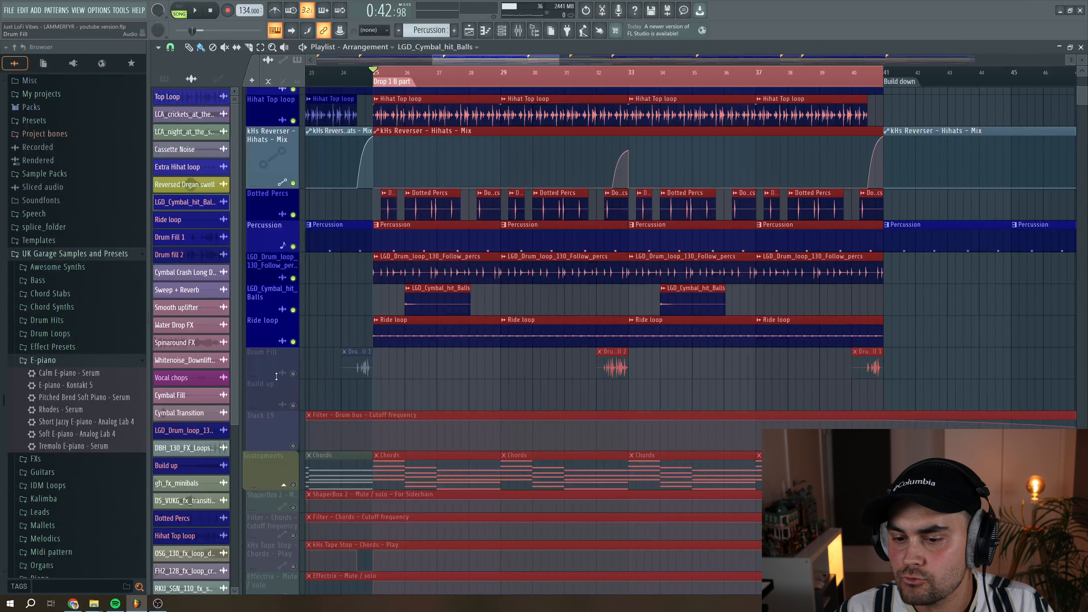
click(293, 373)
- Play the drum fills at bar 32 and at bar 40, the end of Drop 1 B part
click(599, 74)
key(space)
key(space)
click(855, 73)
key(space)
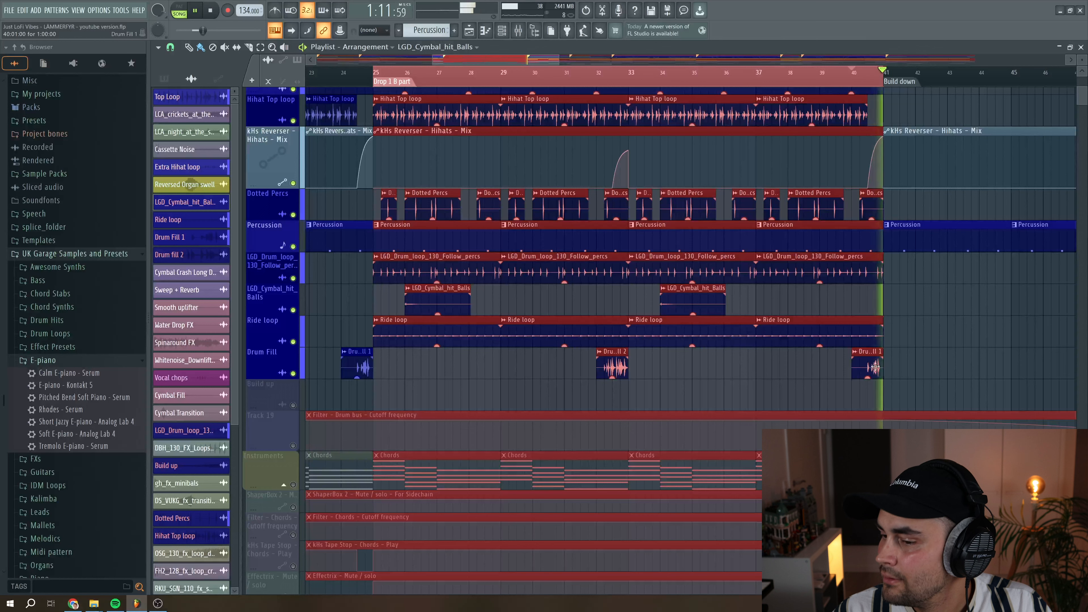
key(space)
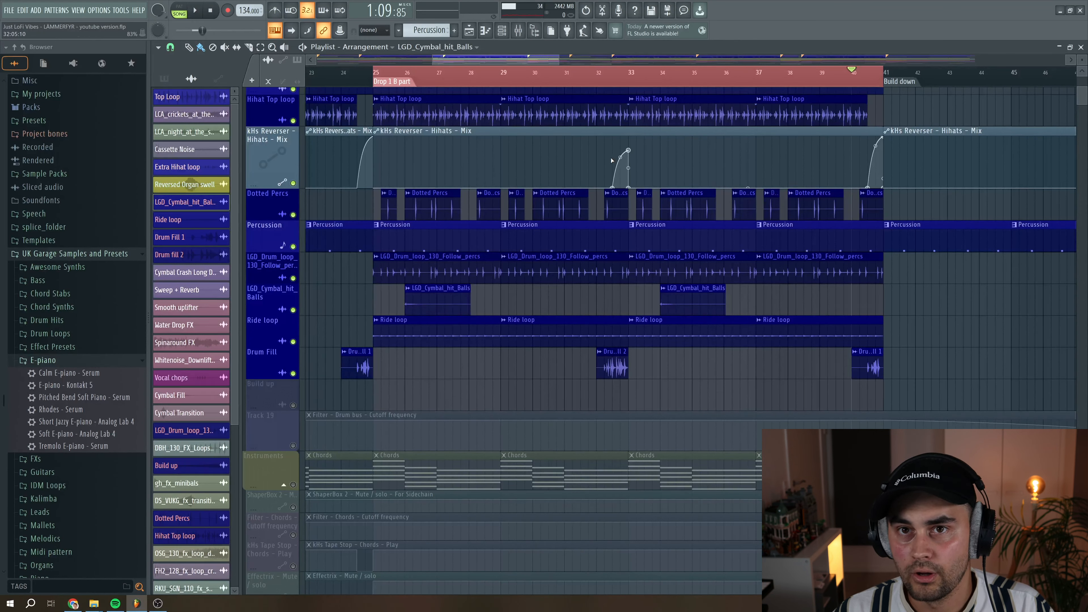
- Unmute the Build up track and play the Break + build up section from bar 52 into Drop 2 A part
click(376, 72)
scroll(407, 197, down, 3)
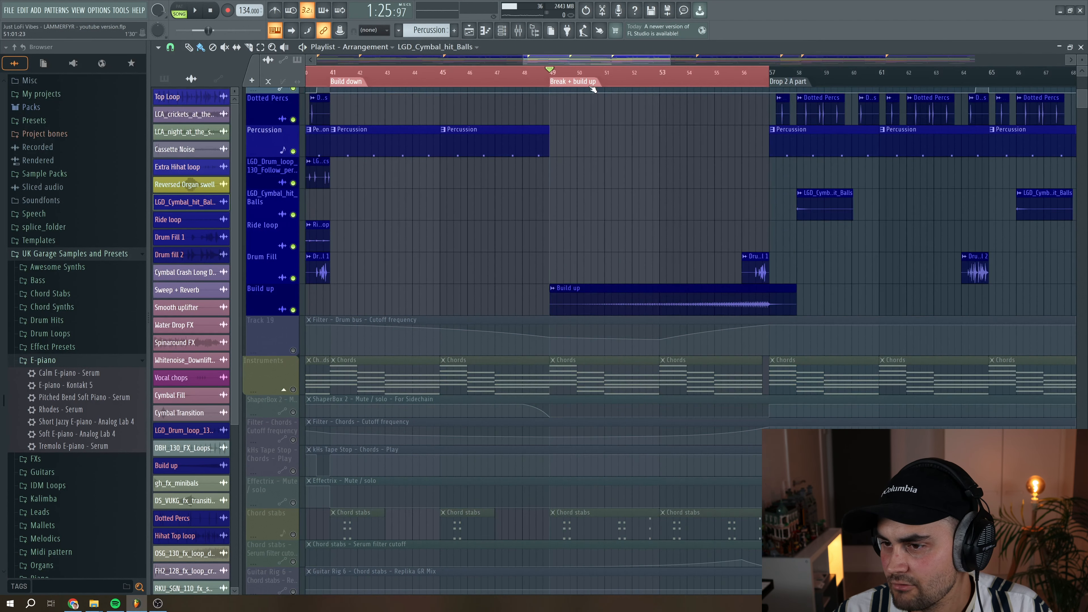
click(647, 75)
key(space)
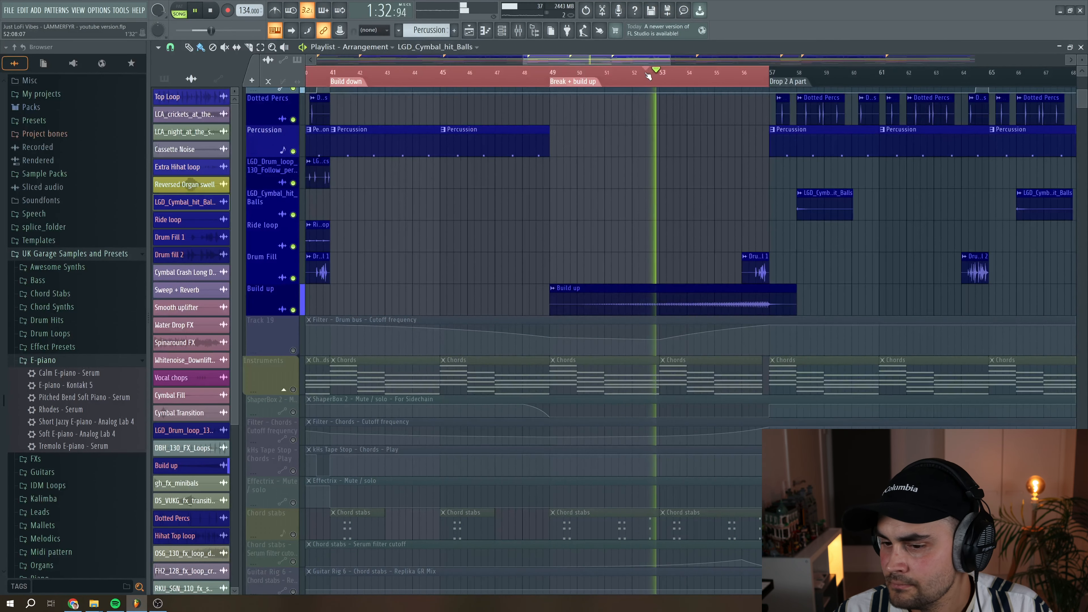
scroll(659, 210, up, 3)
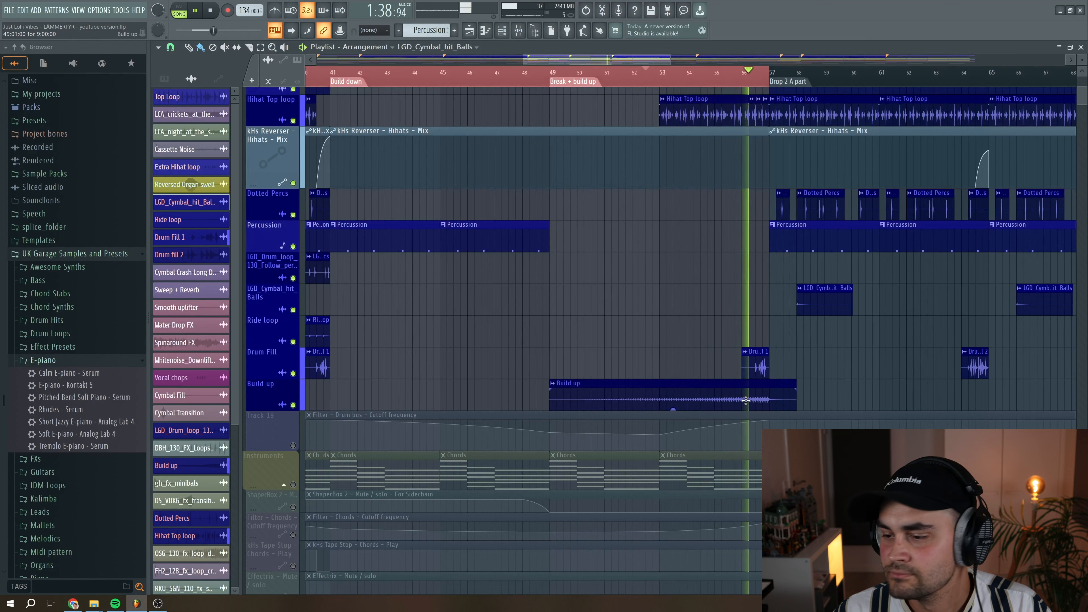
key(space)
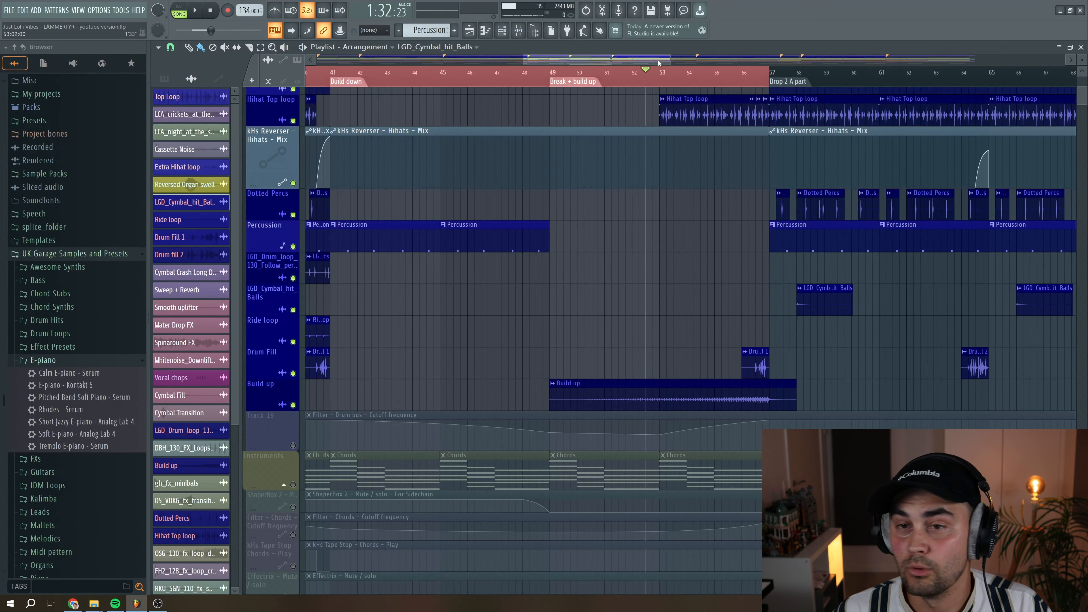
- Unmute Track 19 with the Drum bus filter cutoff automation, and play from the start of Break + build up
drag(656, 58, 610, 63)
mouse_move(607, 63)
mouse_down()
mouse_move(551, 55)
mouse_move(608, 58)
mouse_up()
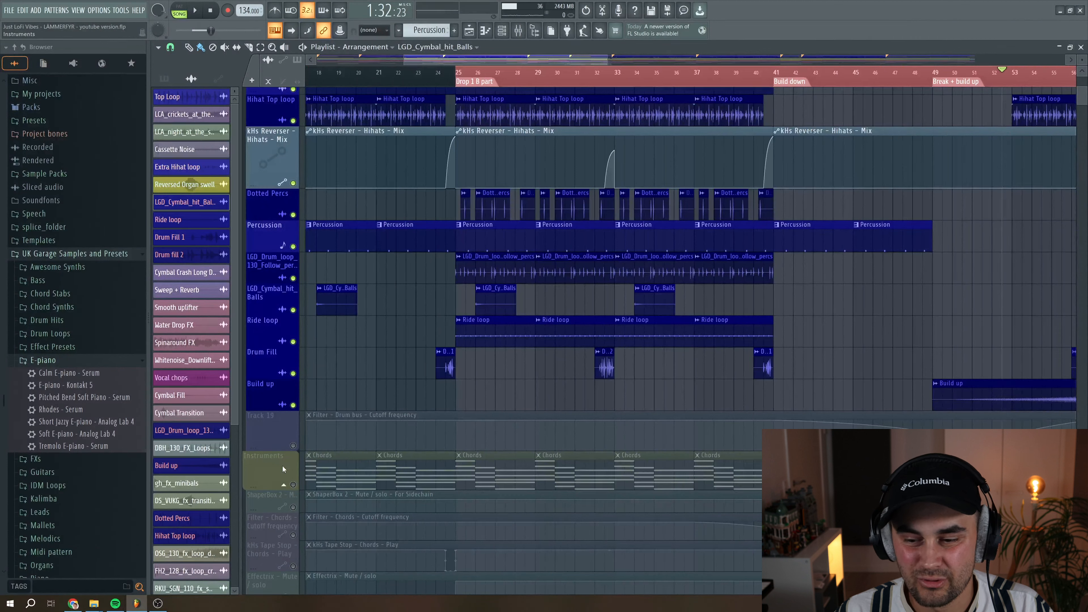
drag(516, 62, 598, 62)
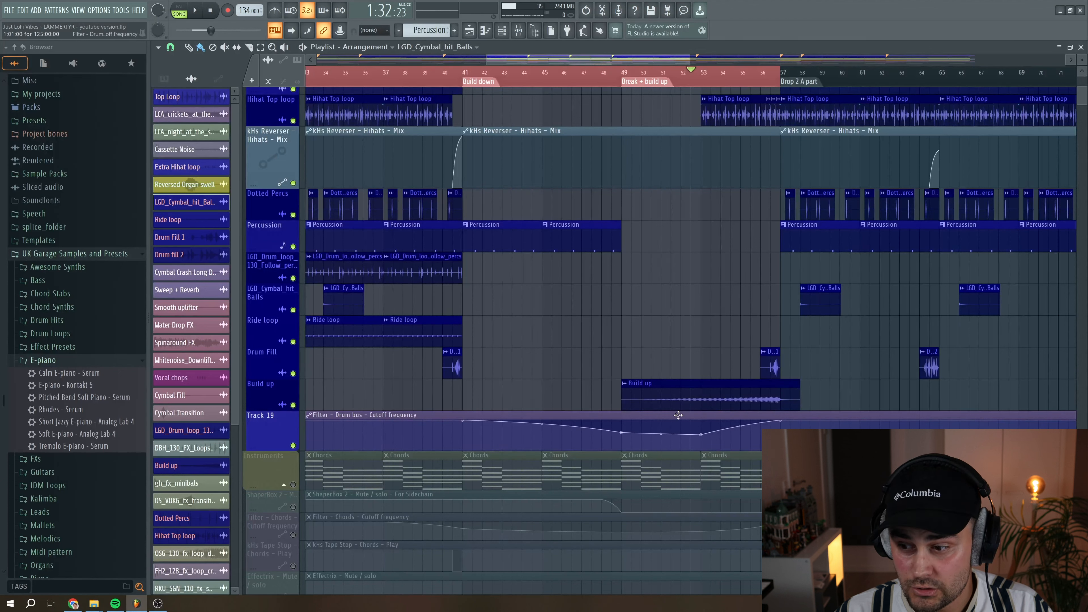
click(652, 79)
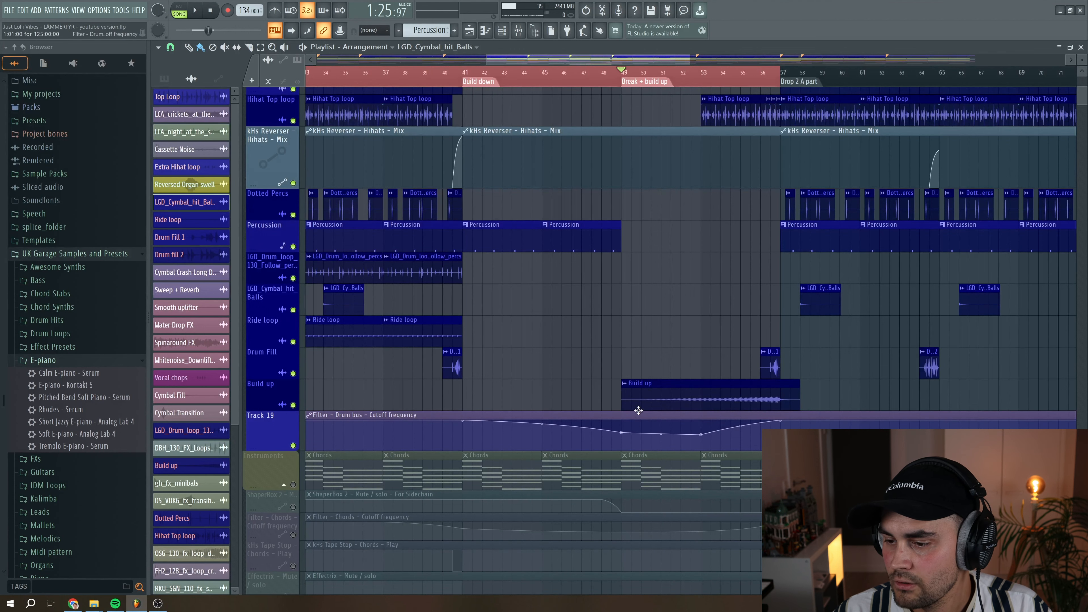
key(space)
scroll(638, 410, up, 4)
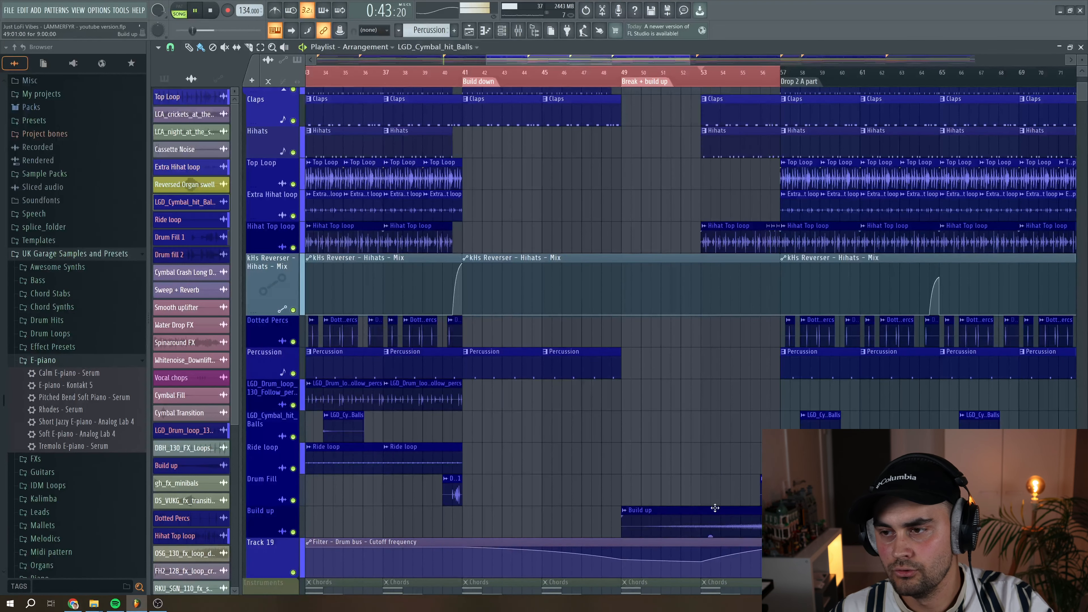
key(space)
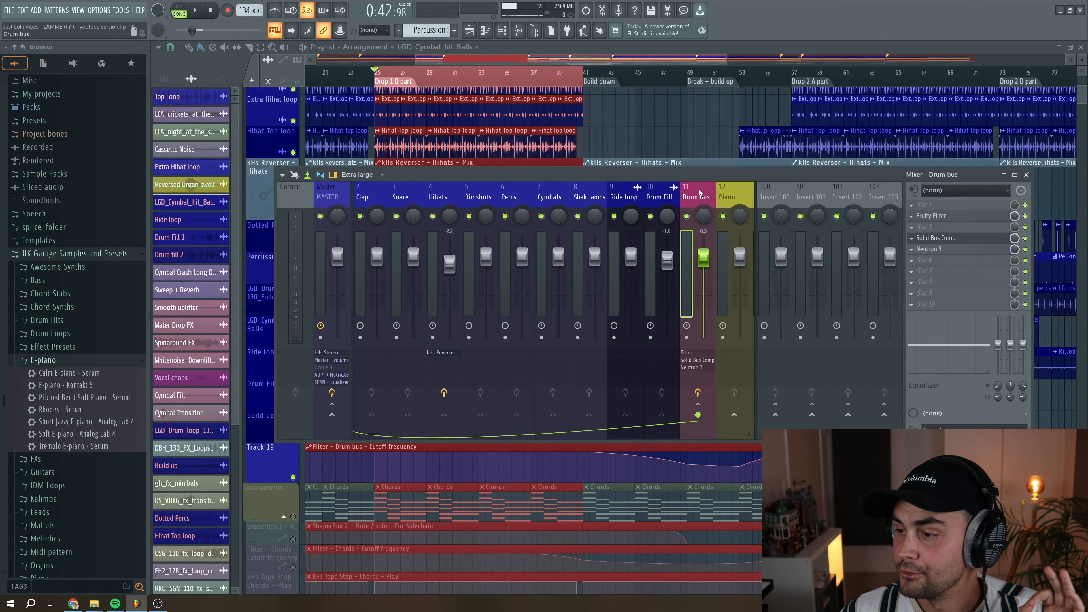
- Open Solid Bus Comp on the Drum bus mixer track and play Drop 1 B part while viewing its compression
click(936, 238)
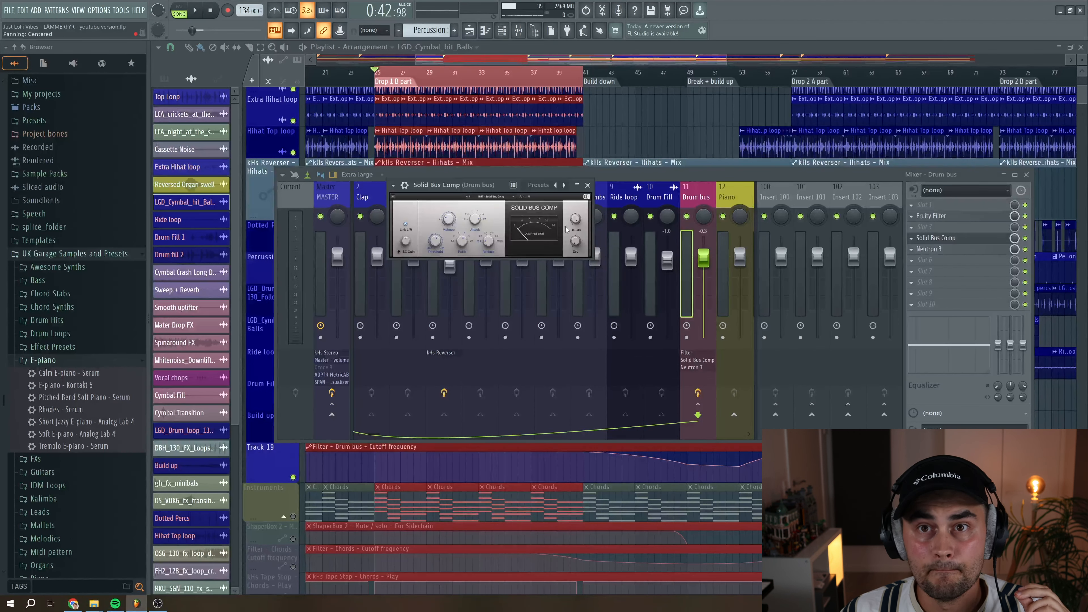
drag(498, 196, 493, 172)
key(space)
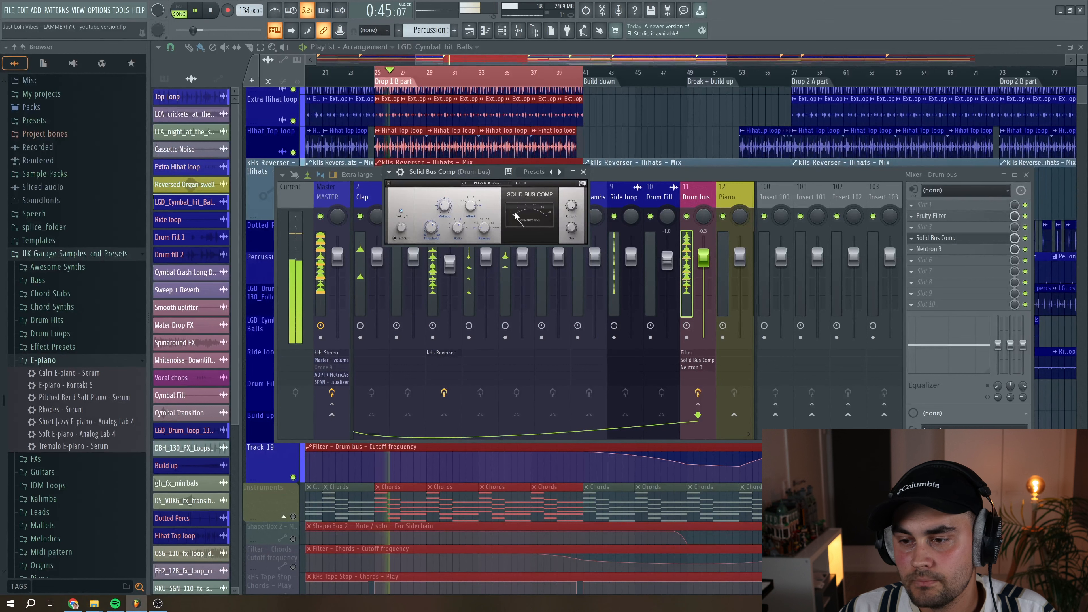
key(space)
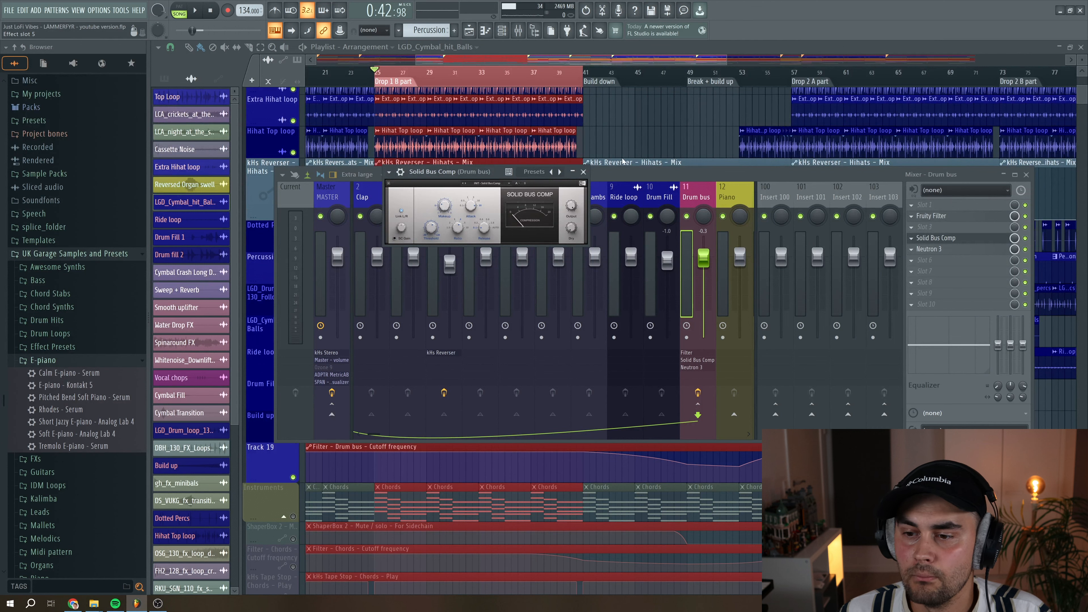
- Open Neutron 3 on the Drum bus mixer track and play Drop 1 B part while viewing its EQ curve
click(946, 249)
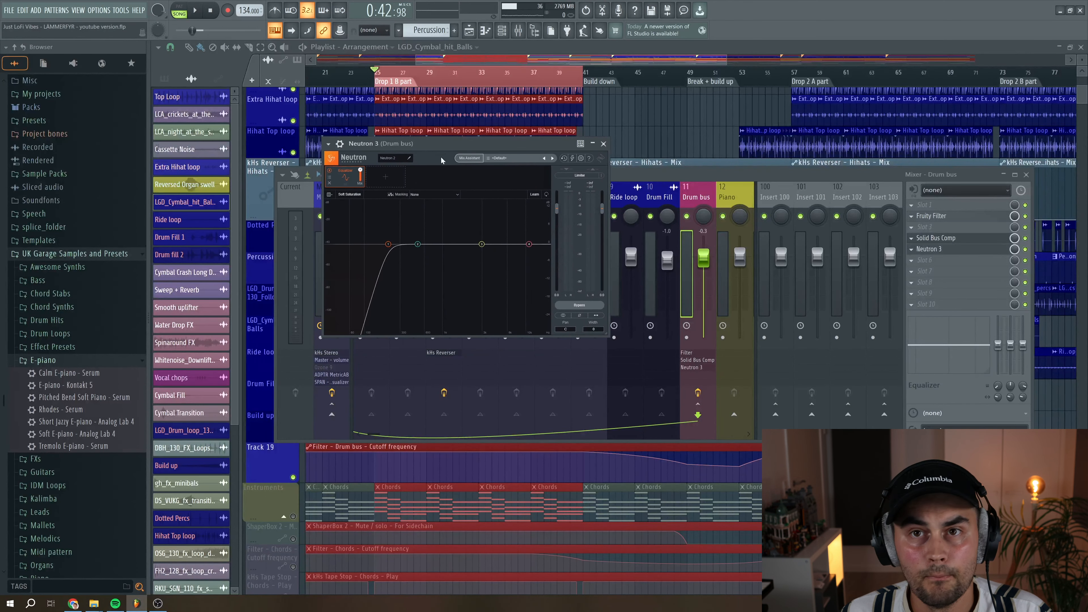
key(space)
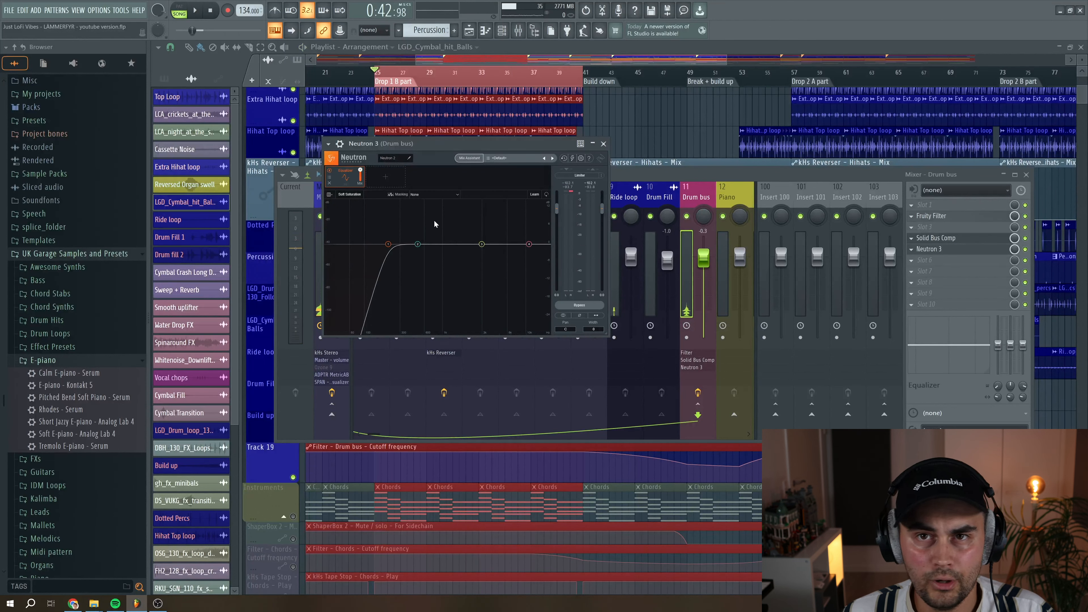
key(space)
key(space)
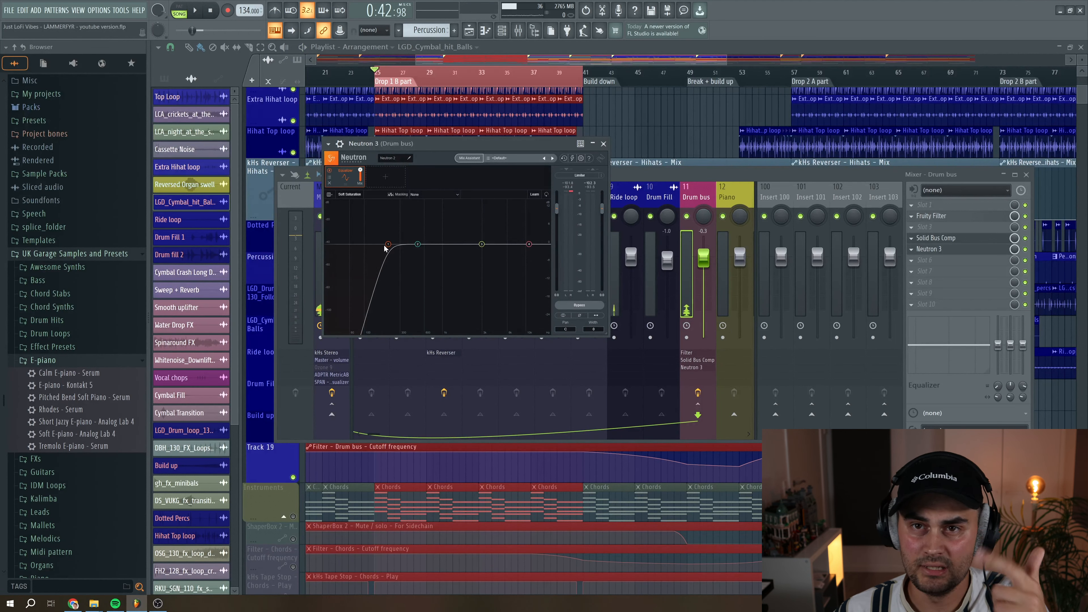
- Close the plugin and mixer windows and play the Instruments track's Chords clips from the start of Drop 1 A part
key(F12)
scroll(466, 151, down, 1)
scroll(466, 151, down, 7)
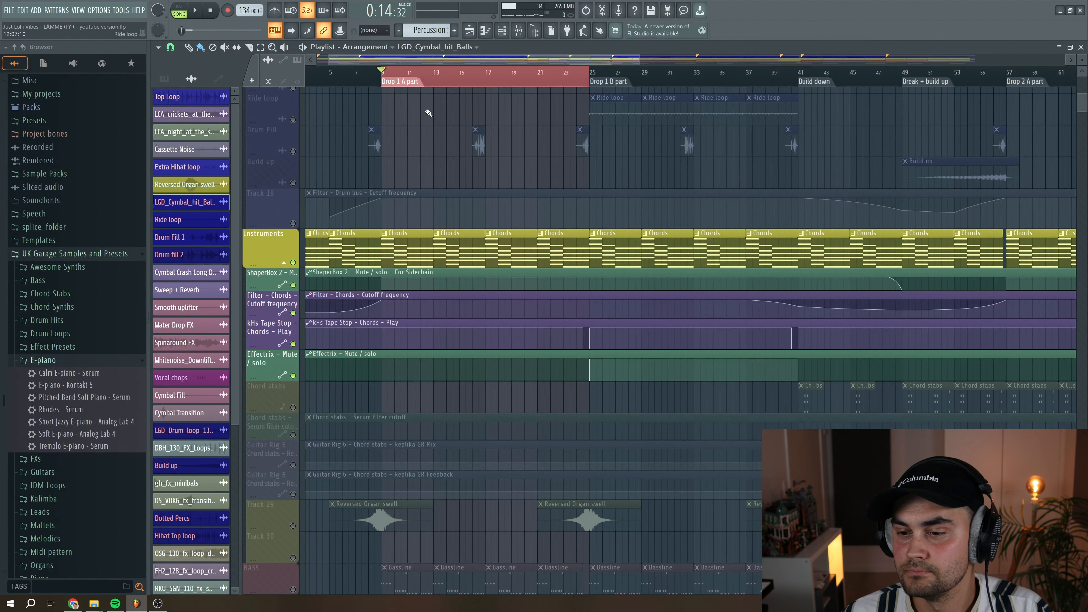
key(space)
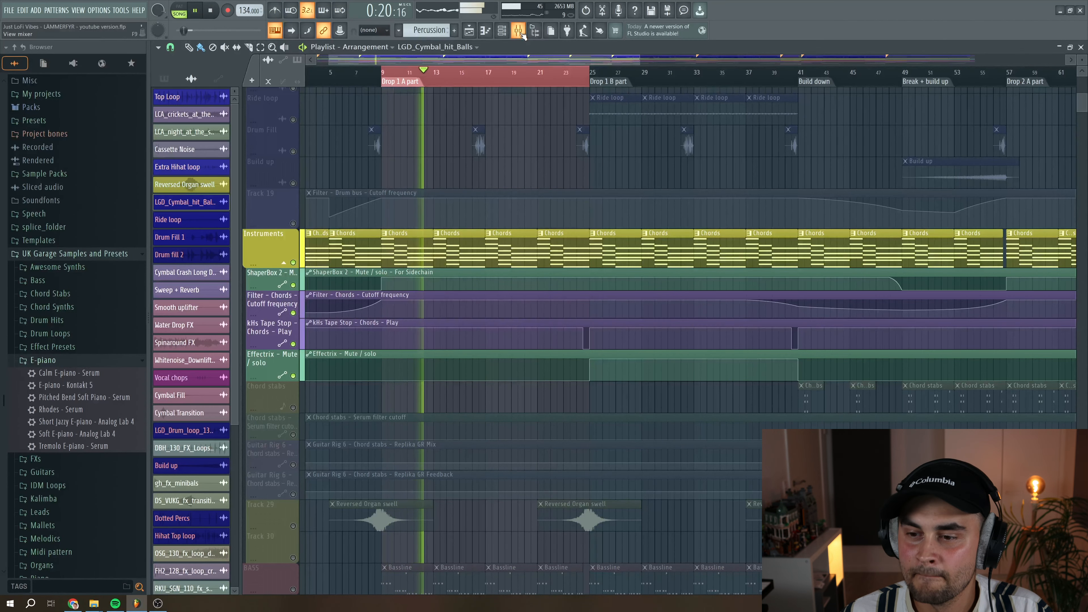
key(space)
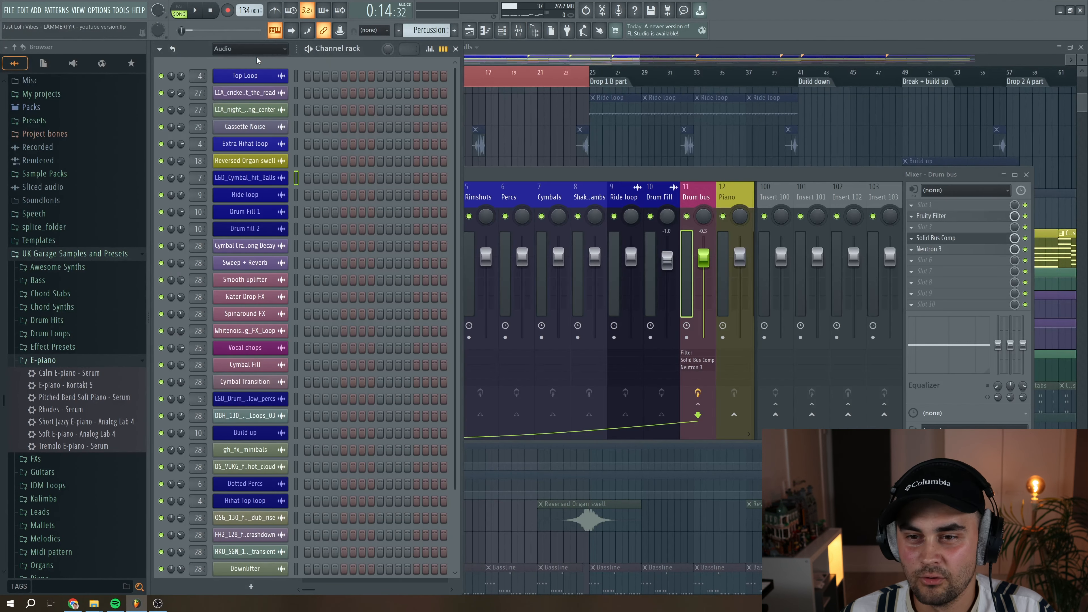
- Show the Unsorted channels, open the LoFi Sine Chords Serum synth and play the chords from Drop 1 A part
click(254, 50)
click(243, 89)
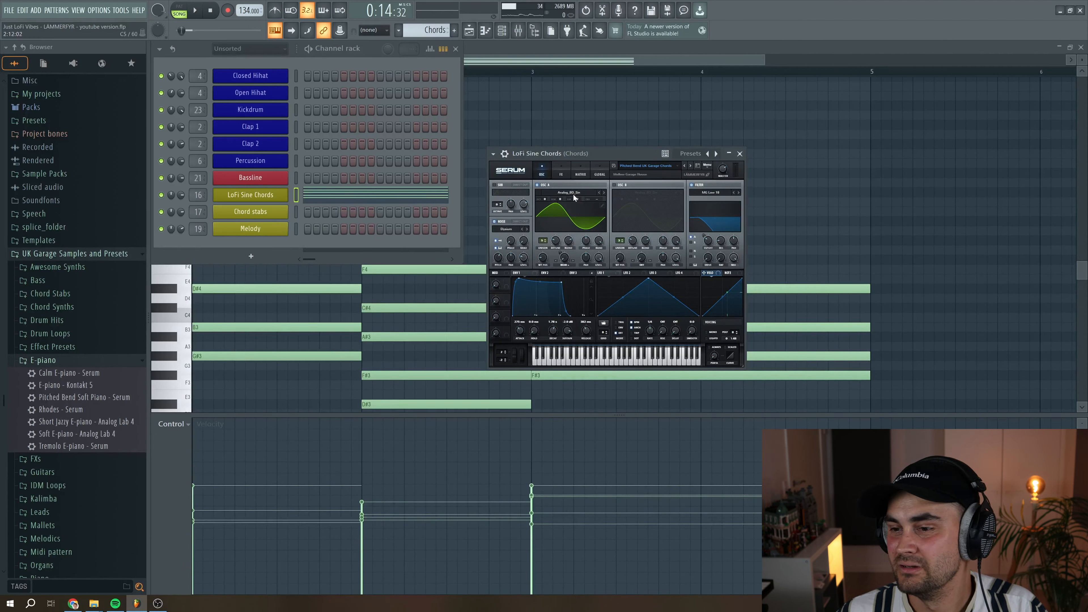
drag(589, 159, 480, 135)
key(space)
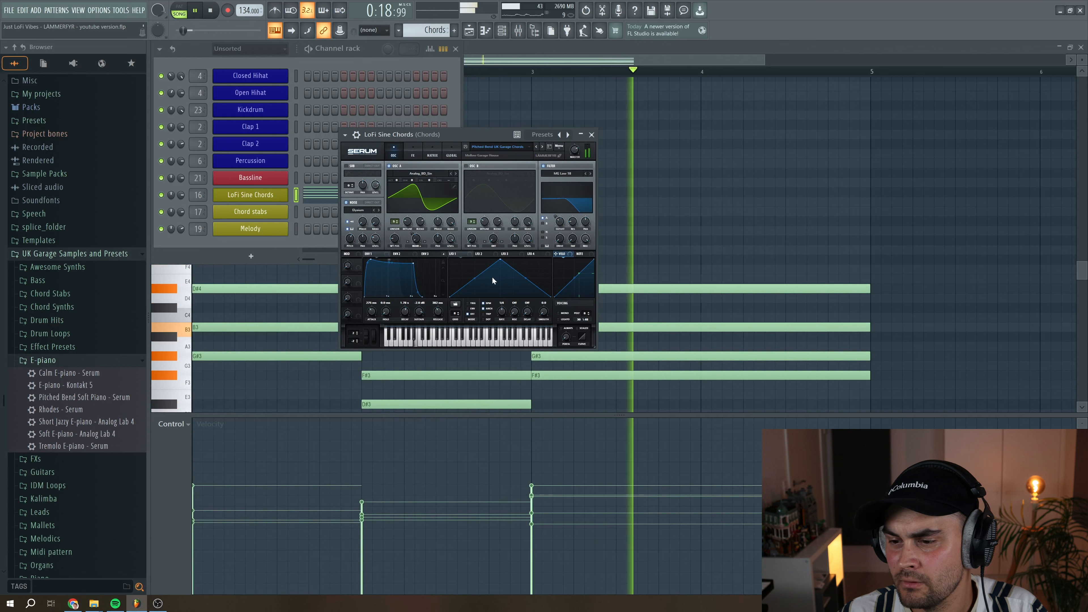
drag(477, 138, 563, 117)
key(space)
- View the lower notes of the Chords pattern and show Env 3 in the LoFi Sine Chords Serum synth
click(555, 59)
scroll(428, 210, down, 4)
key(F6)
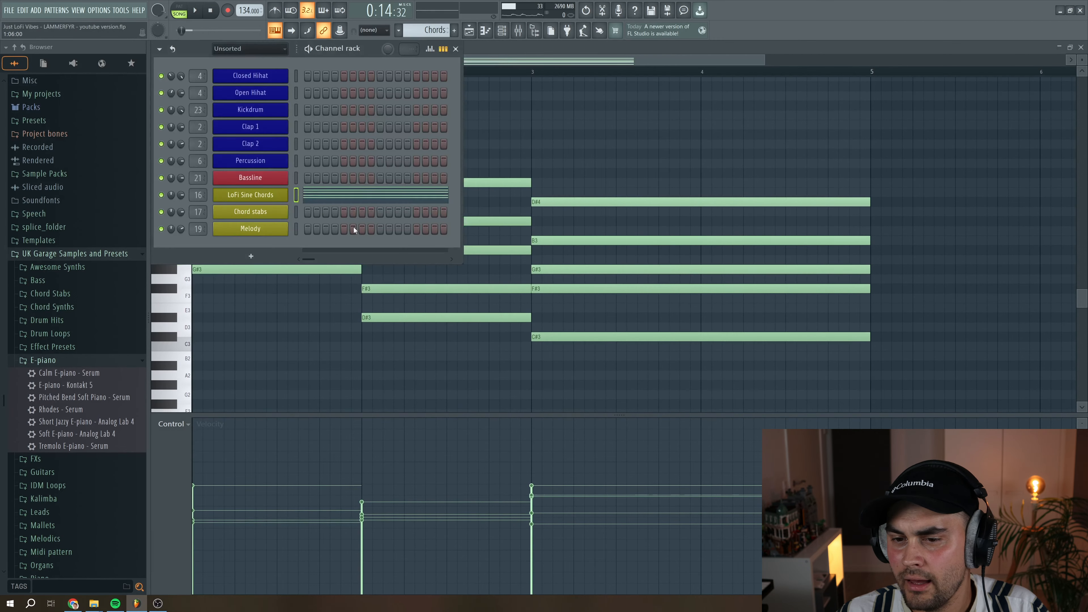
click(270, 195)
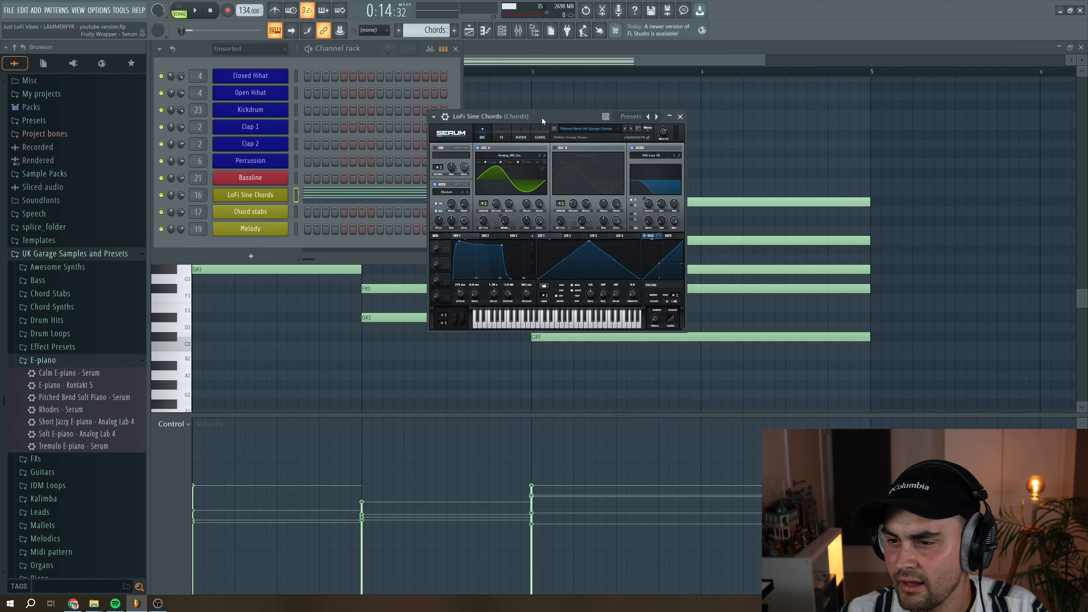
drag(534, 114, 498, 133)
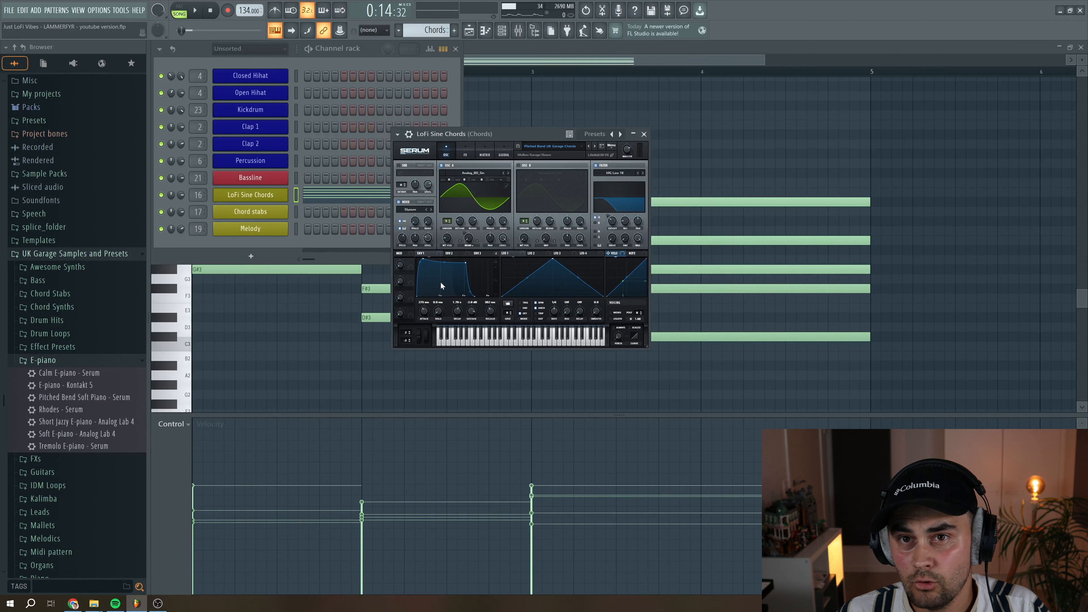
click(481, 253)
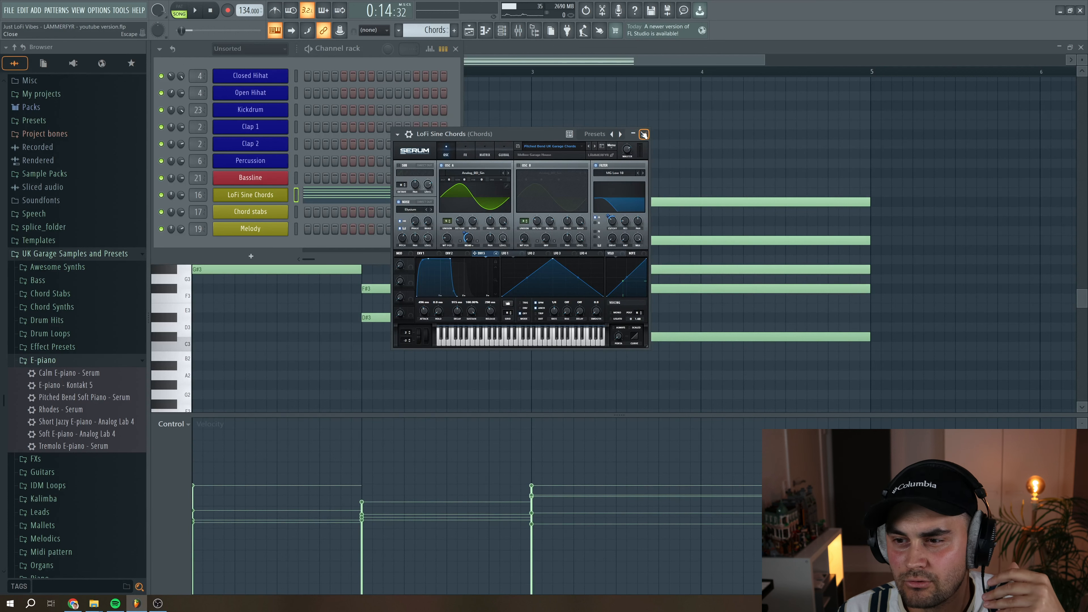
- Show Serum's distortion, chorus and compressor effects for LoFi Sine Chords, play the chords and close the synth
click(465, 151)
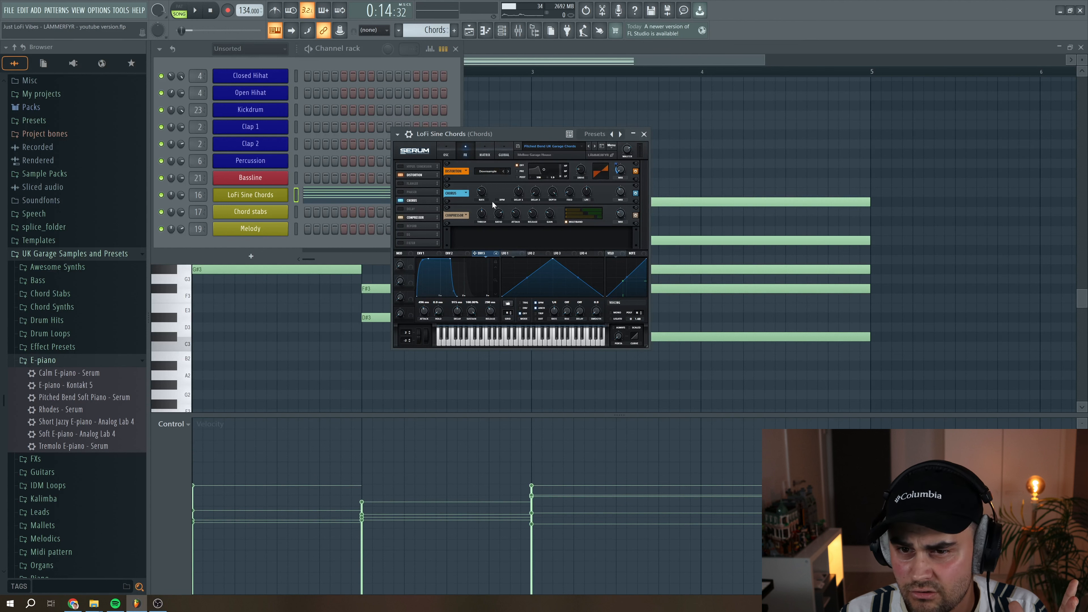
click(199, 12)
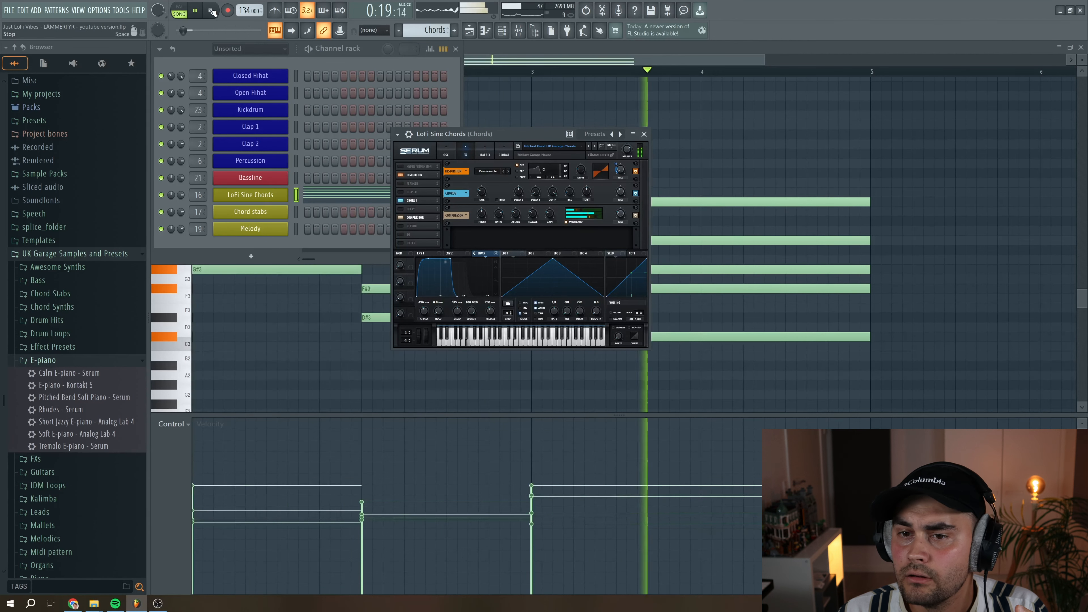
key(space)
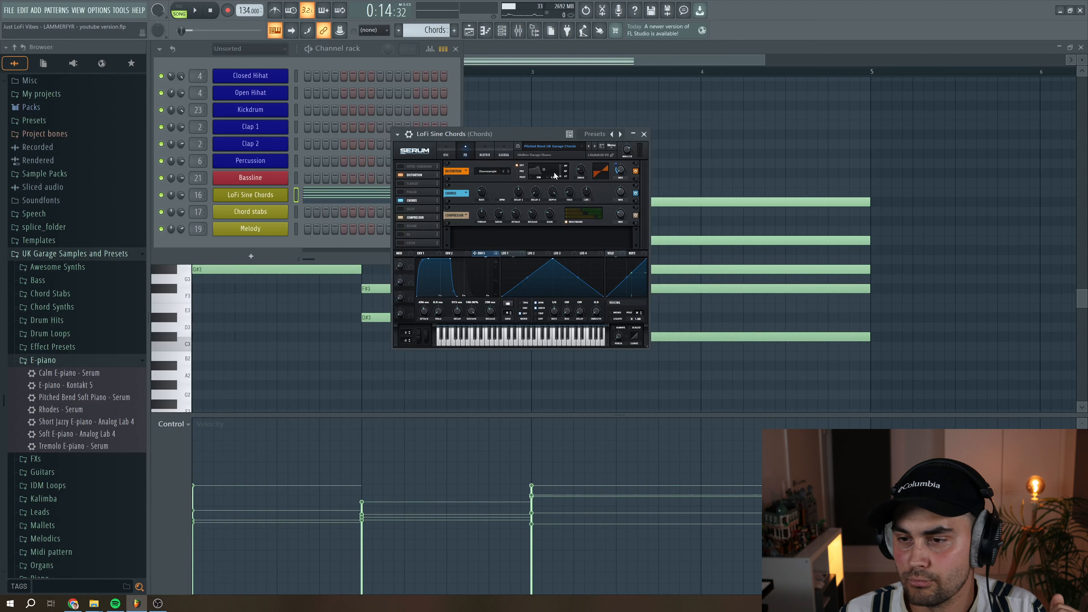
click(644, 134)
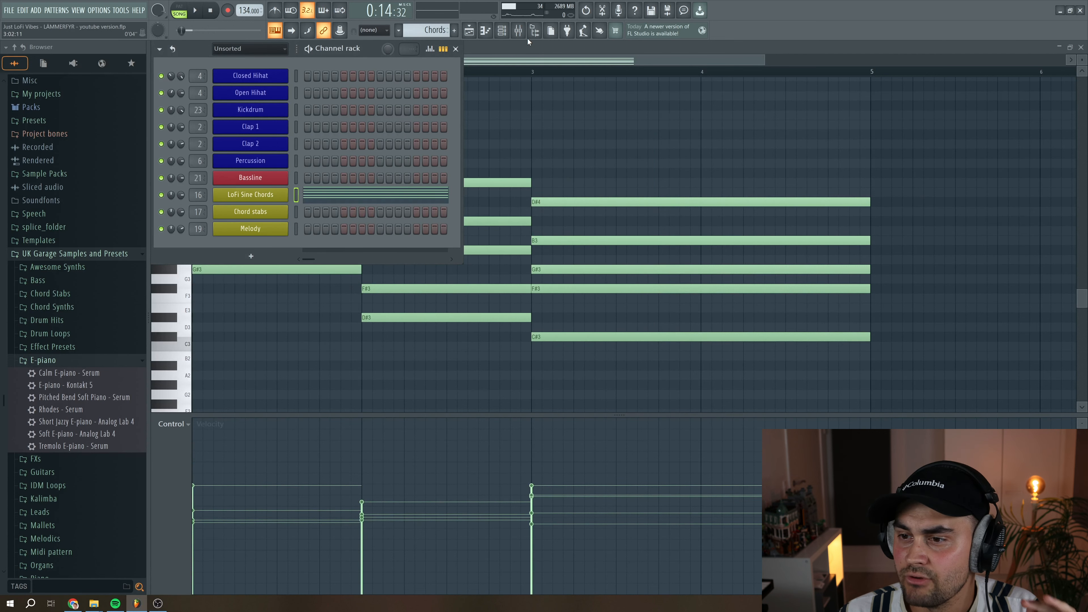
- View the Fruity Filter settings on the Chords mixer track
click(519, 31)
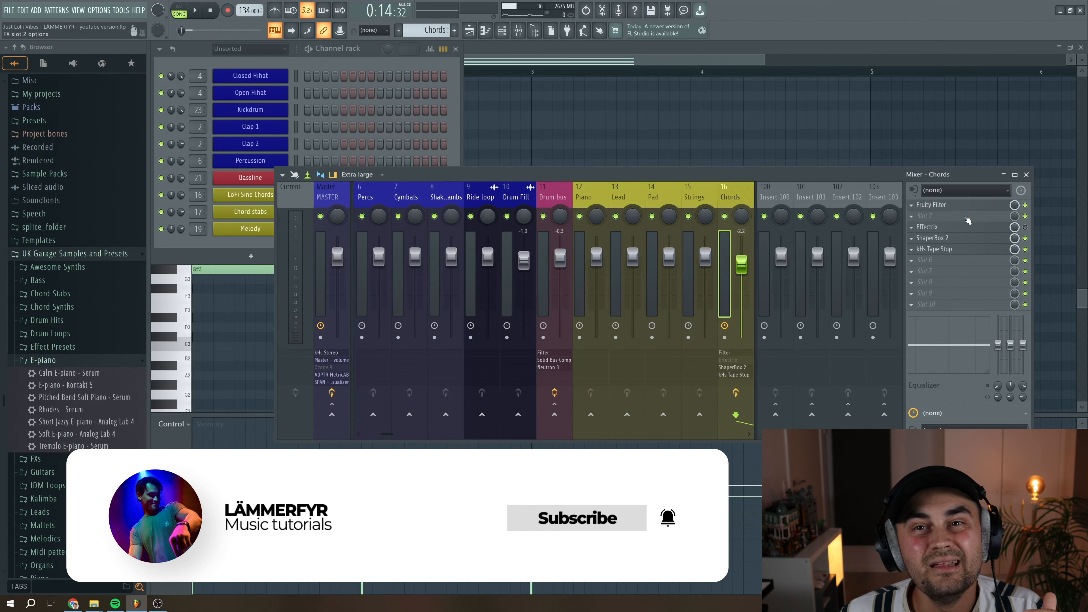
click(964, 208)
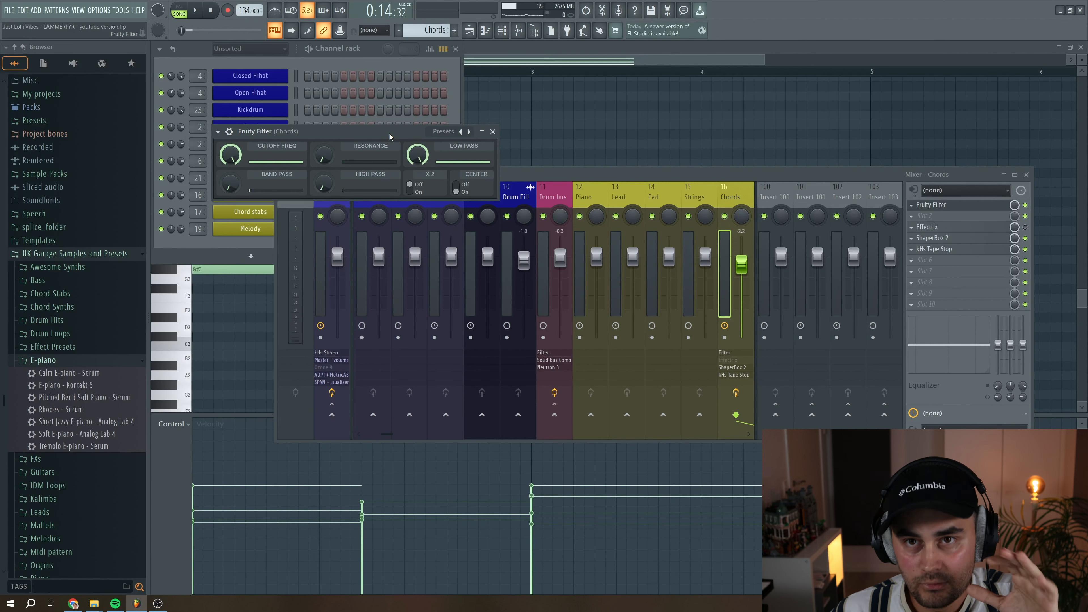
click(493, 131)
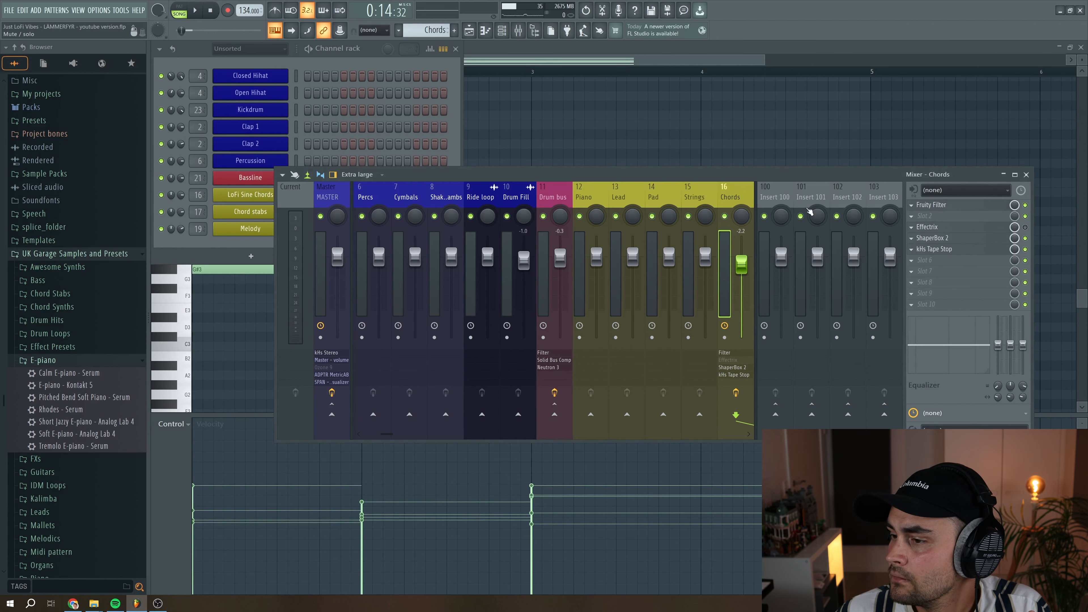
- Examine the Effectrix effect sequence on the Chords mixer track and close the plugin
click(930, 229)
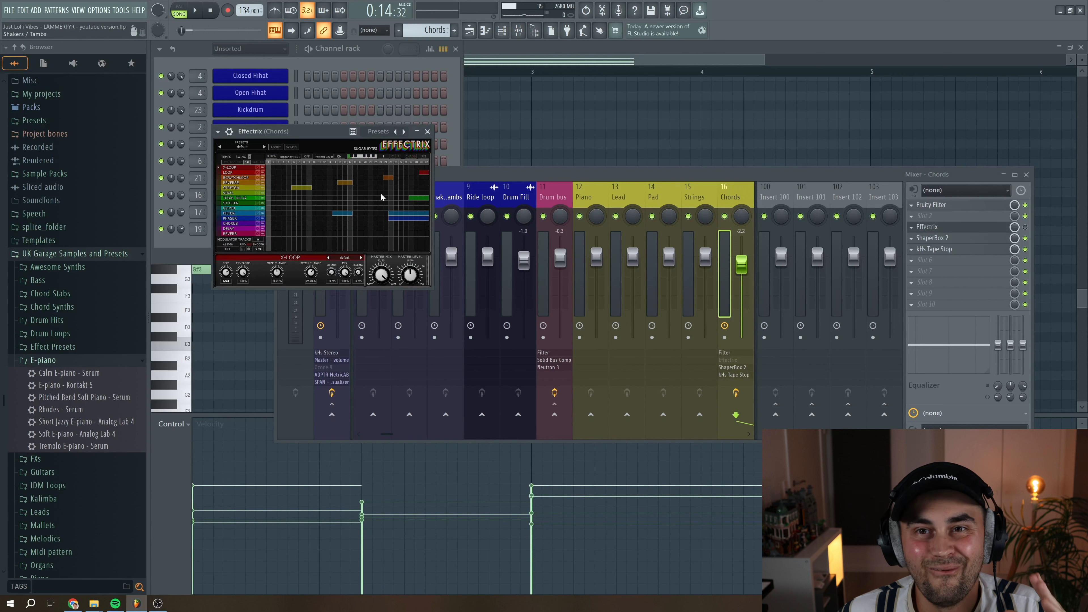
drag(328, 132, 318, 122)
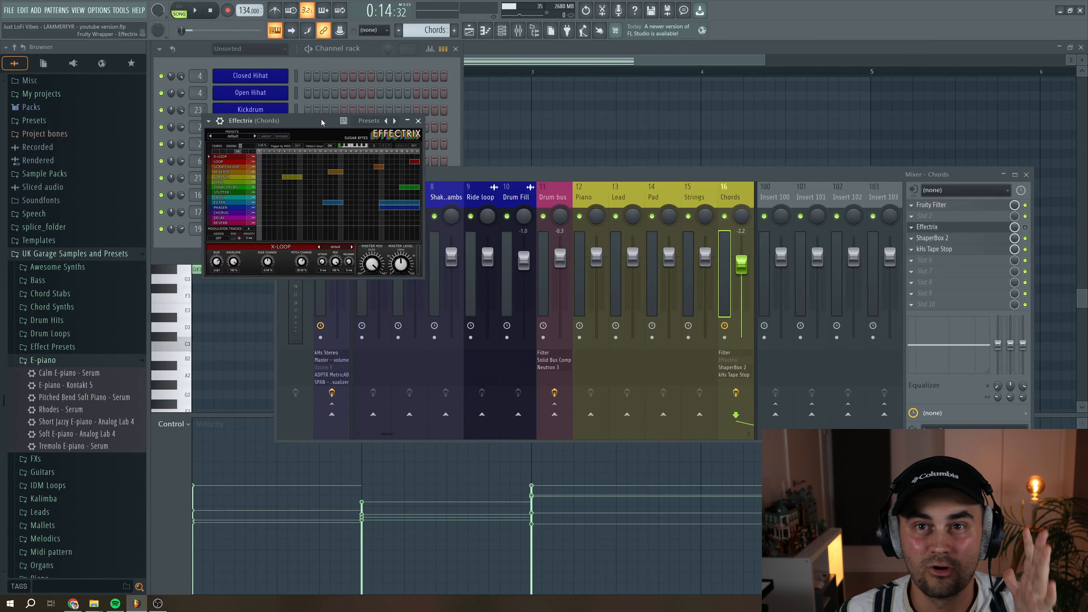
drag(322, 120, 343, 127)
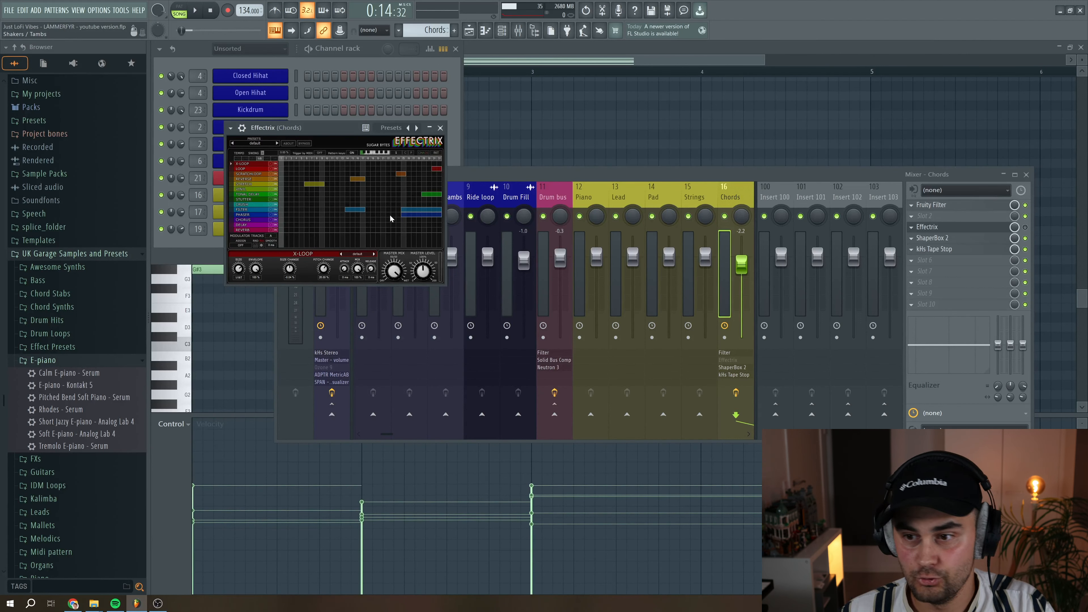
click(440, 127)
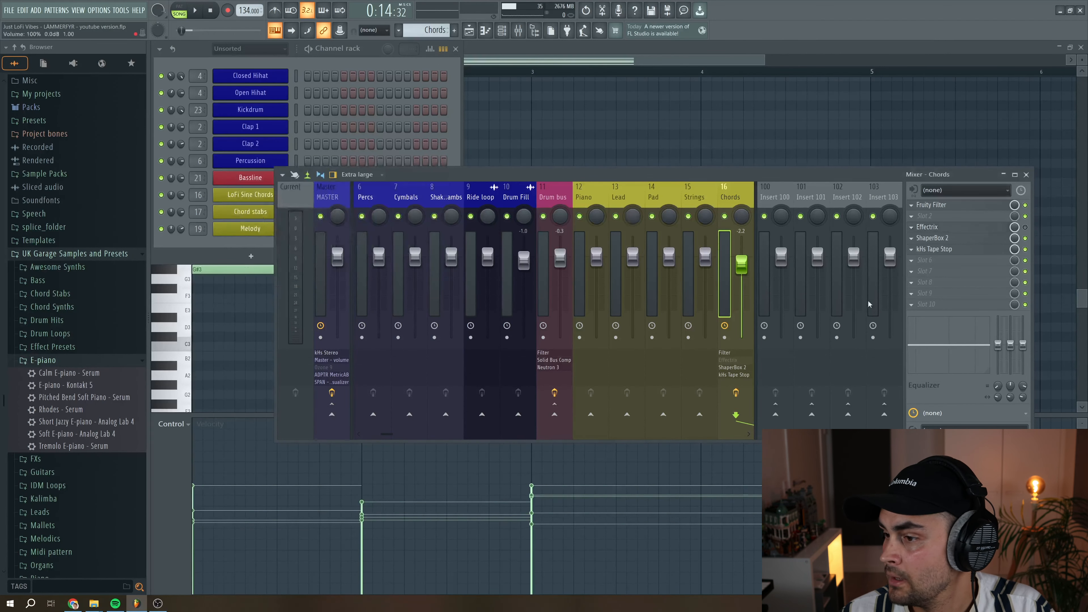
- View the ShaperBox 2 volume curve and kHs Tape Stop settings on the Chords track, and close the mixer
click(940, 239)
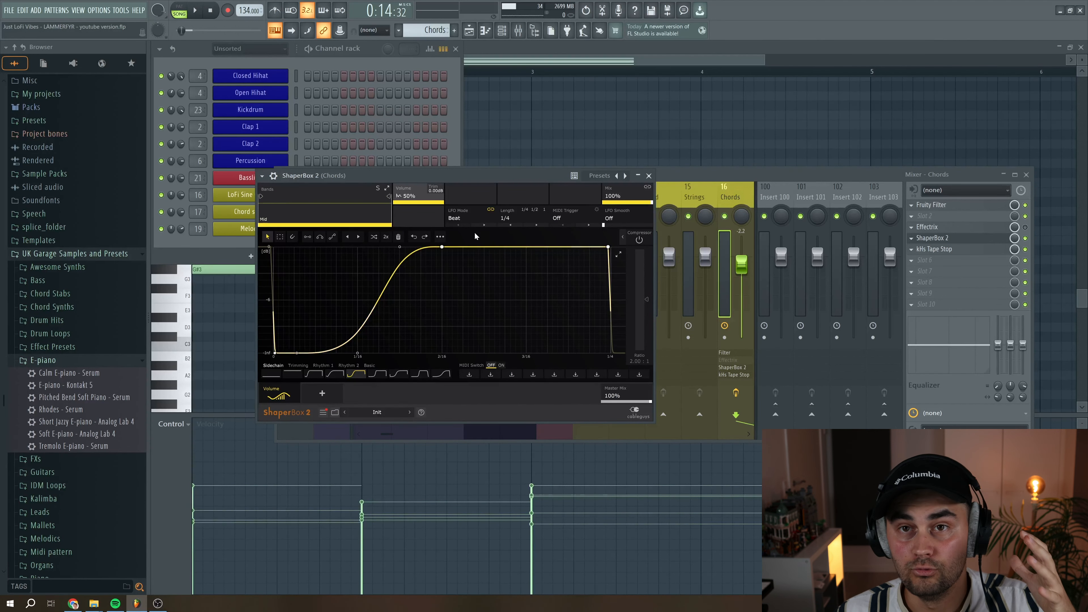
click(650, 176)
click(936, 249)
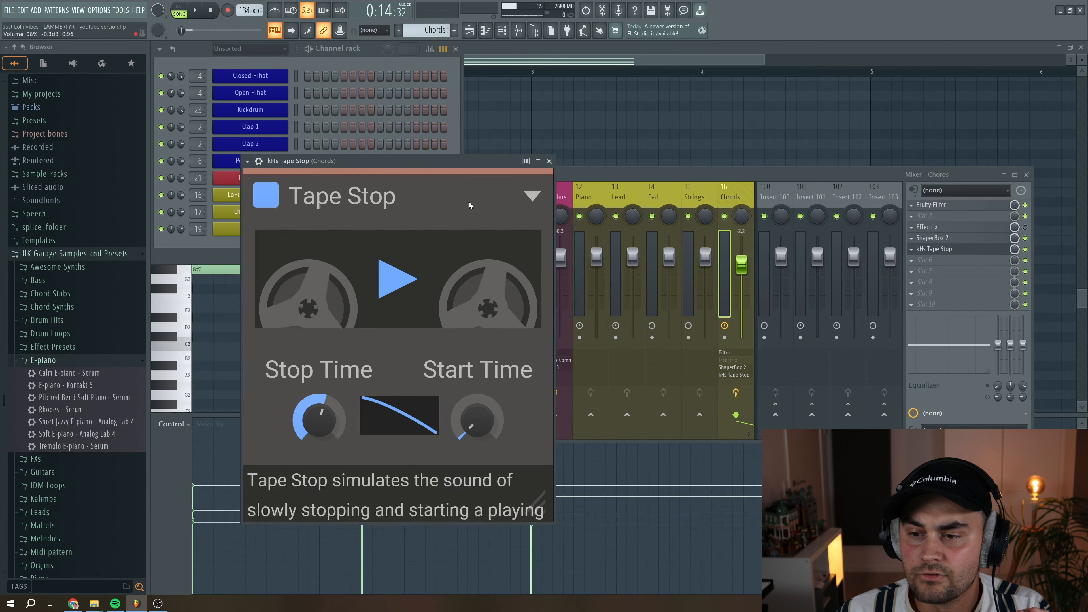
drag(435, 164, 434, 126)
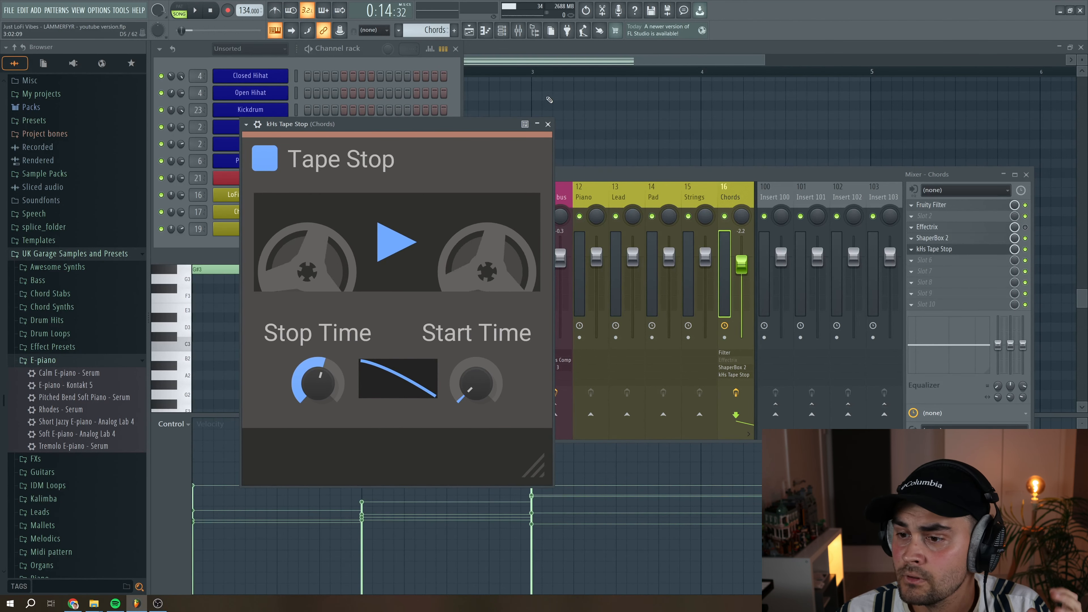
click(548, 124)
click(1026, 174)
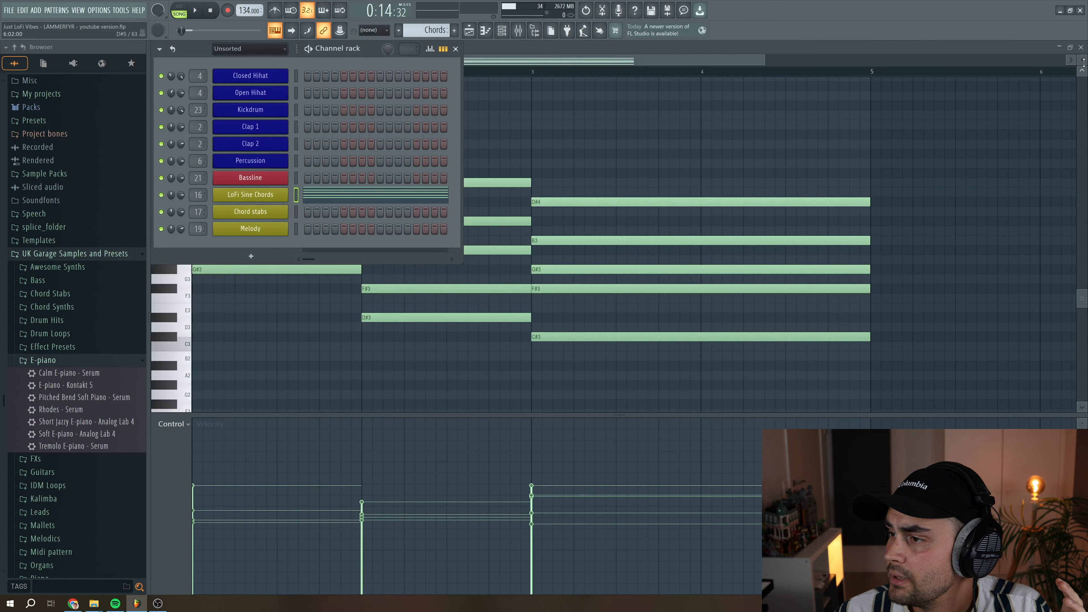
- Return to the playlist arrangement and enlarge the ShaperBox 2 - Mute / solo sidechain automation track
click(1083, 49)
click(456, 48)
click(412, 81)
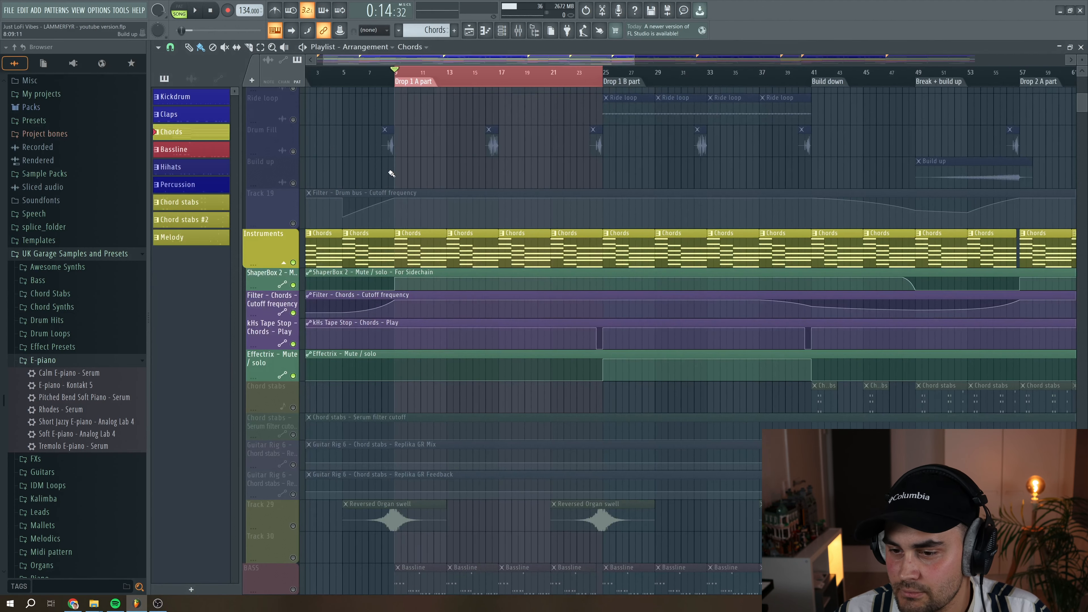
scroll(342, 279, left, 1)
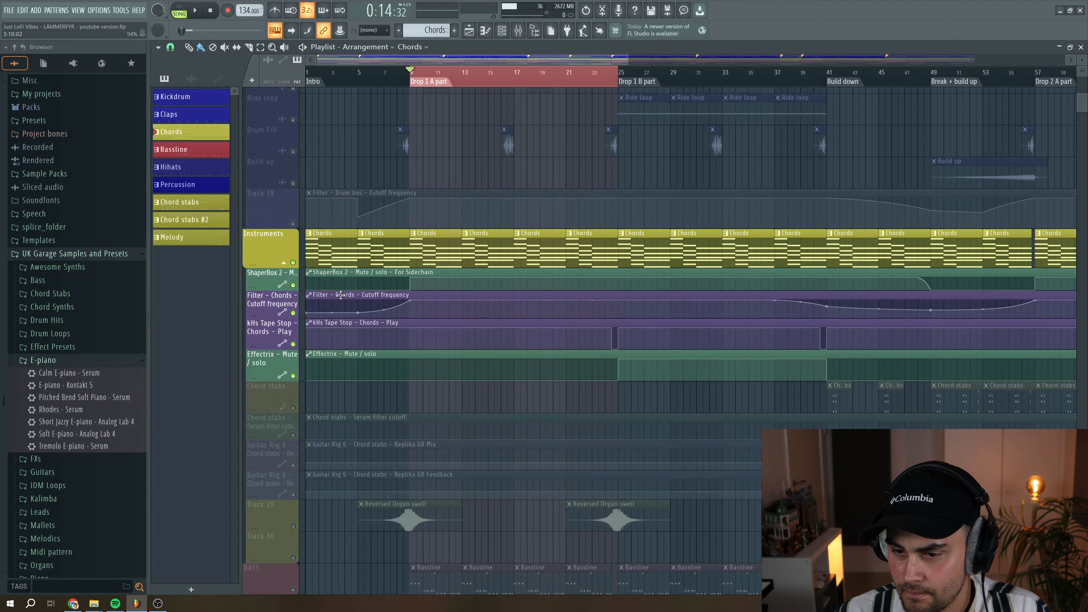
drag(265, 286, 268, 326)
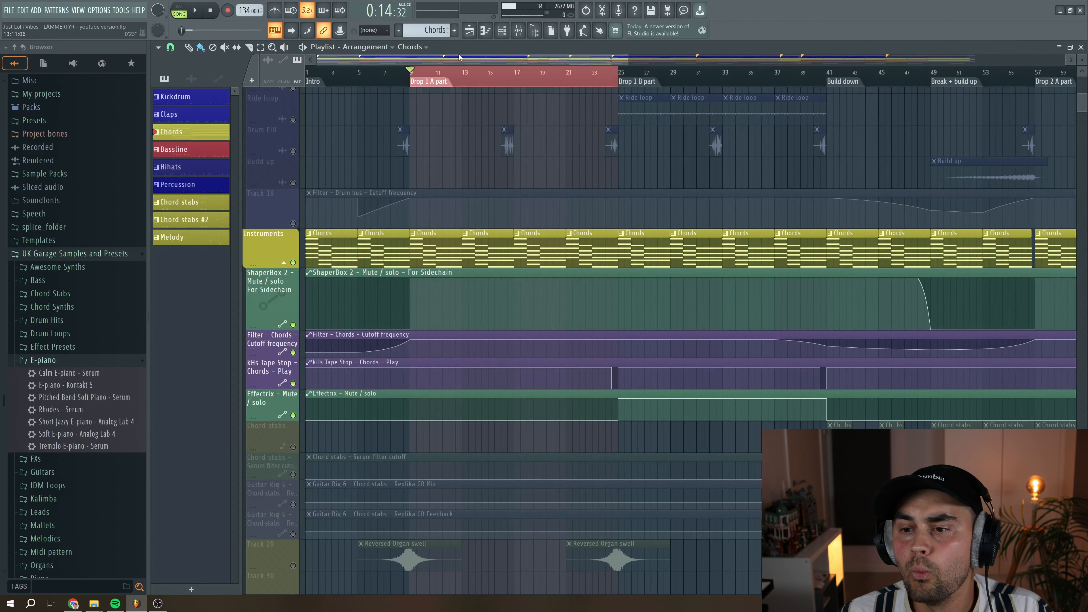
- Enlarge the Filter - Chords Cutoff frequency automation track and play the chords through the Intro into Drop 1 A part
click(300, 75)
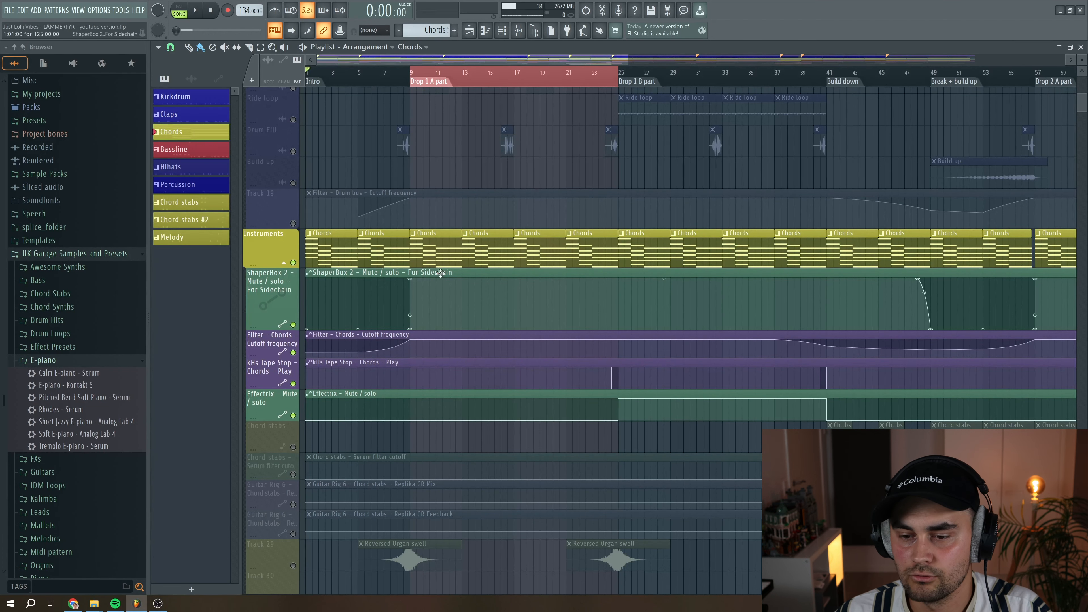
drag(274, 358, 274, 392)
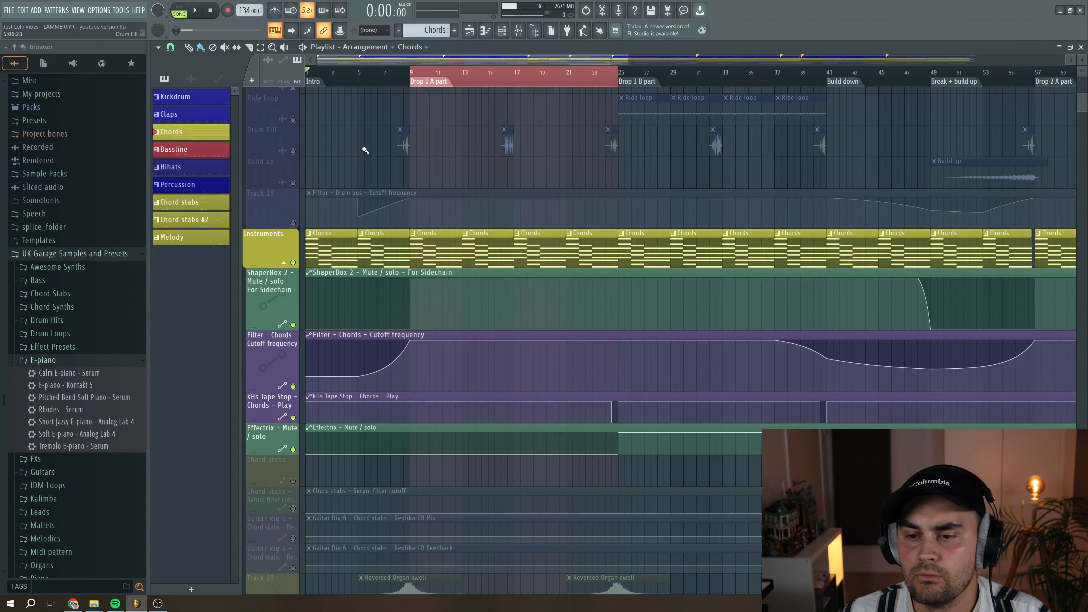
key(space)
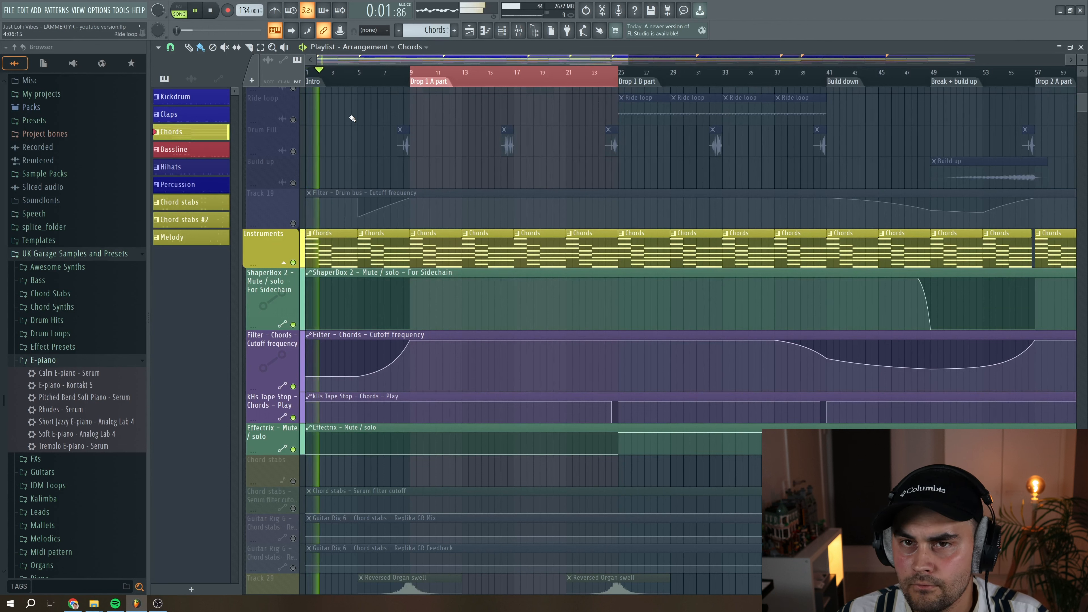
click(361, 75)
click(381, 81)
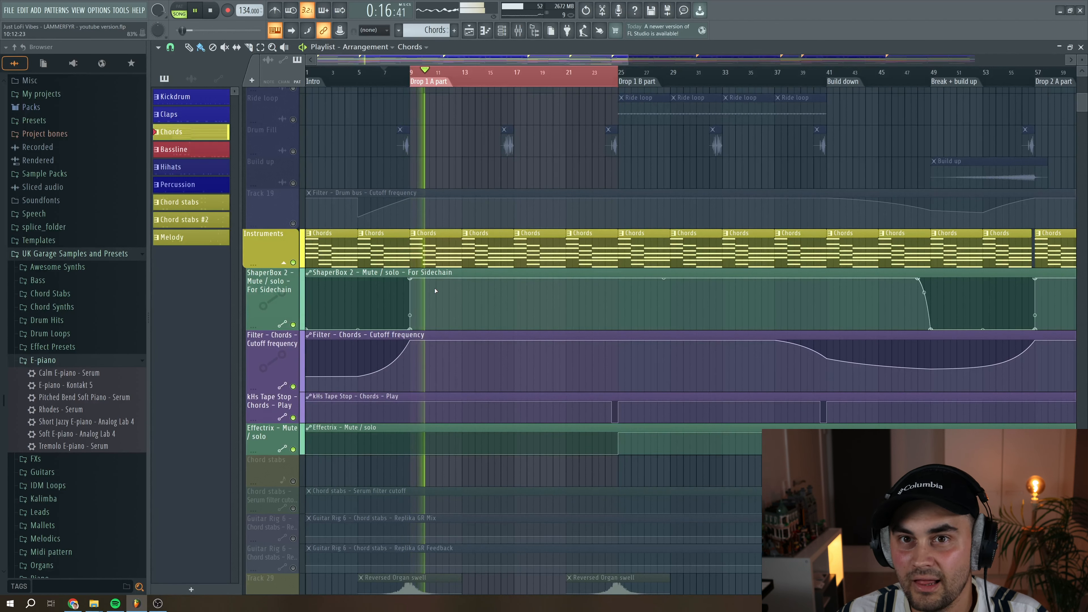
key(space)
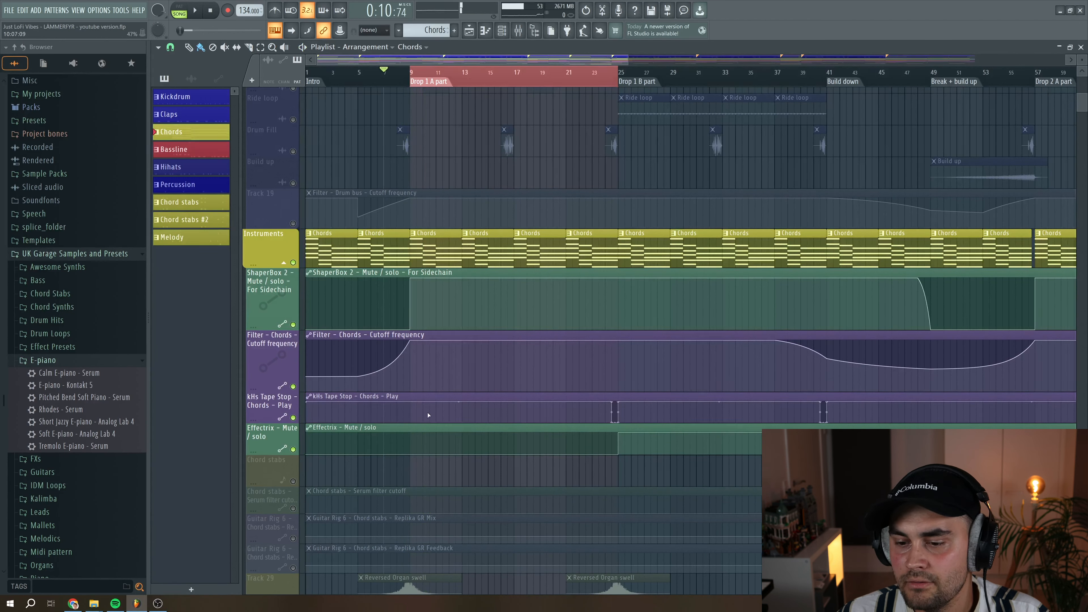
- Play the chords through the end of the Drop 1 A part to hear the kHs Tape Stop automation
click(601, 73)
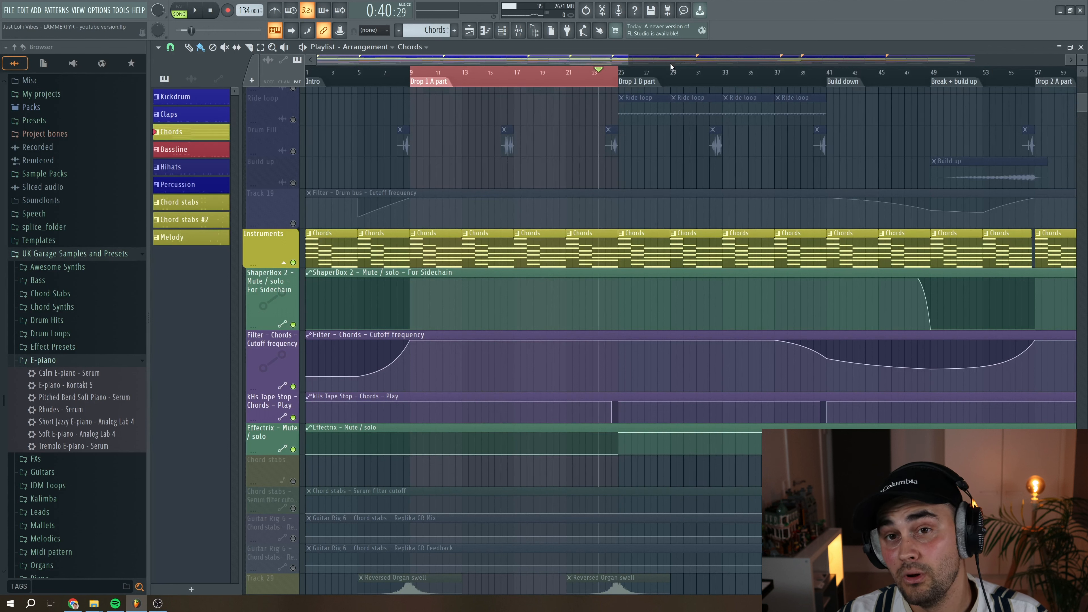
key(space)
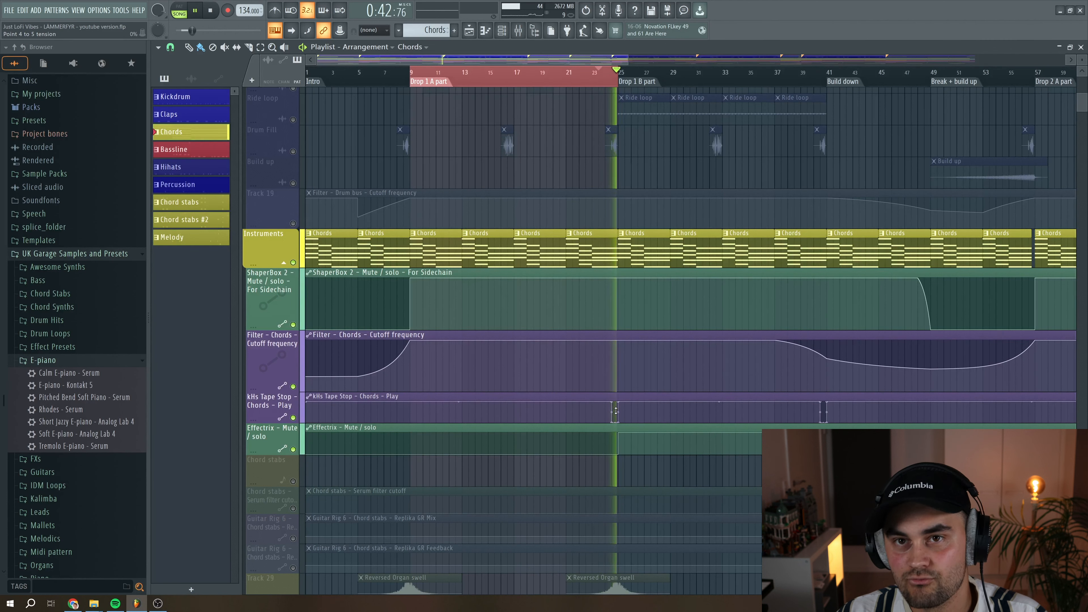
key(space)
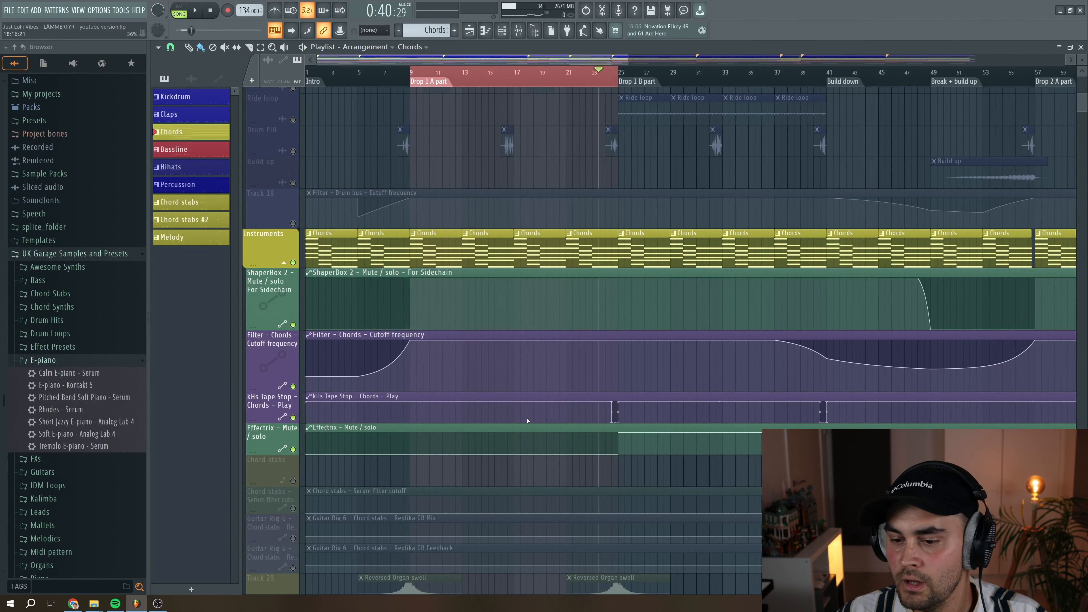
- Select the Effectrix - Mute / solo automation and the Drop 1 B part, and open Effectrix from the Chords mixer track
click(405, 426)
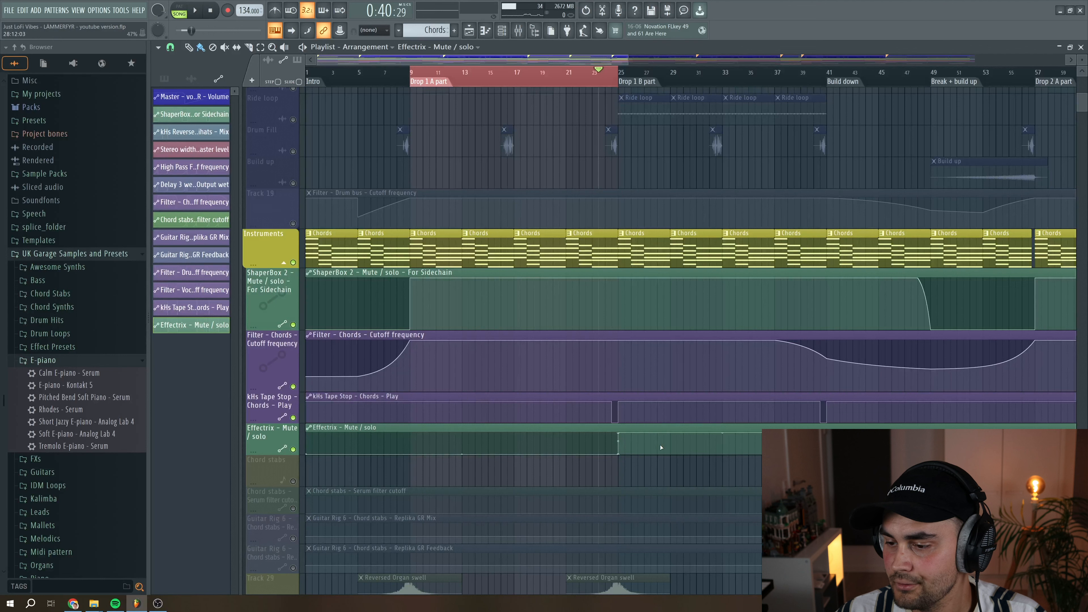
drag(617, 73, 827, 91)
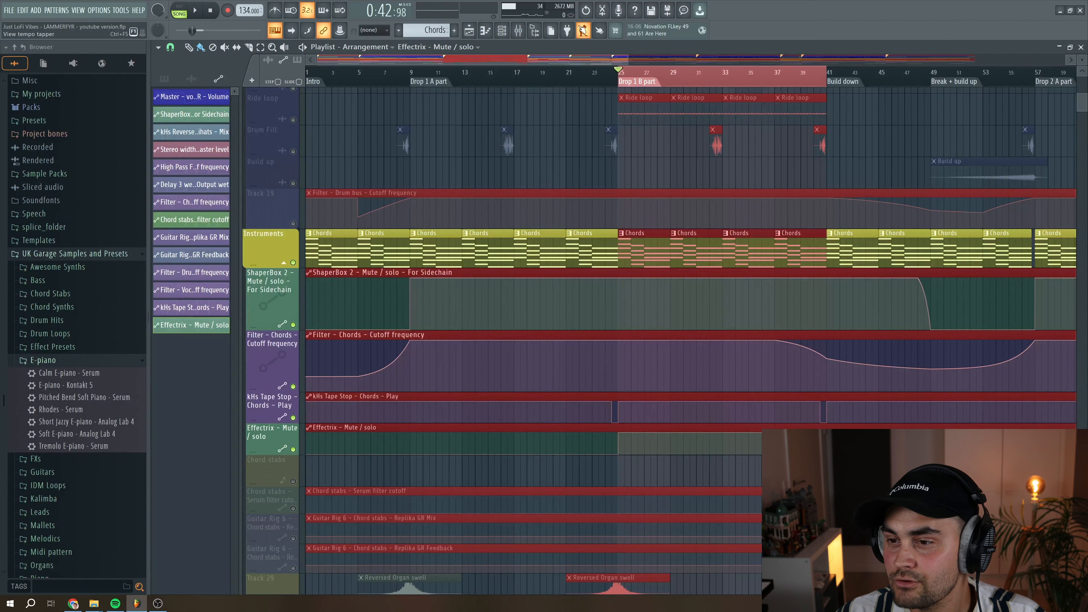
click(519, 31)
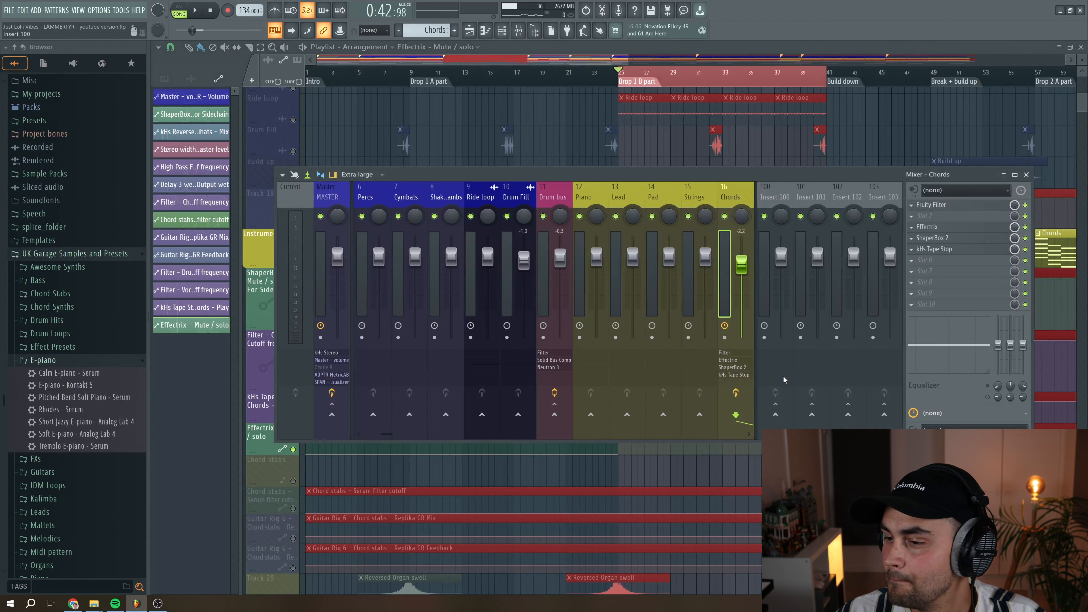
click(945, 227)
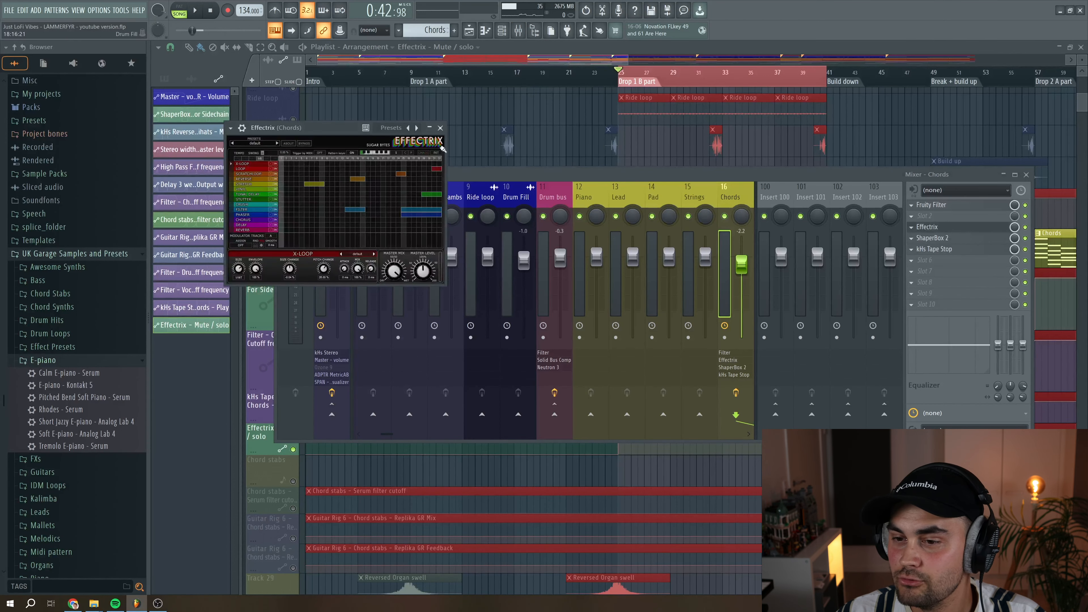
drag(308, 128, 470, 99)
- Play the chords in the Drop 1 B part while viewing the Effectrix sequence, and close the plugin and mixer
key(space)
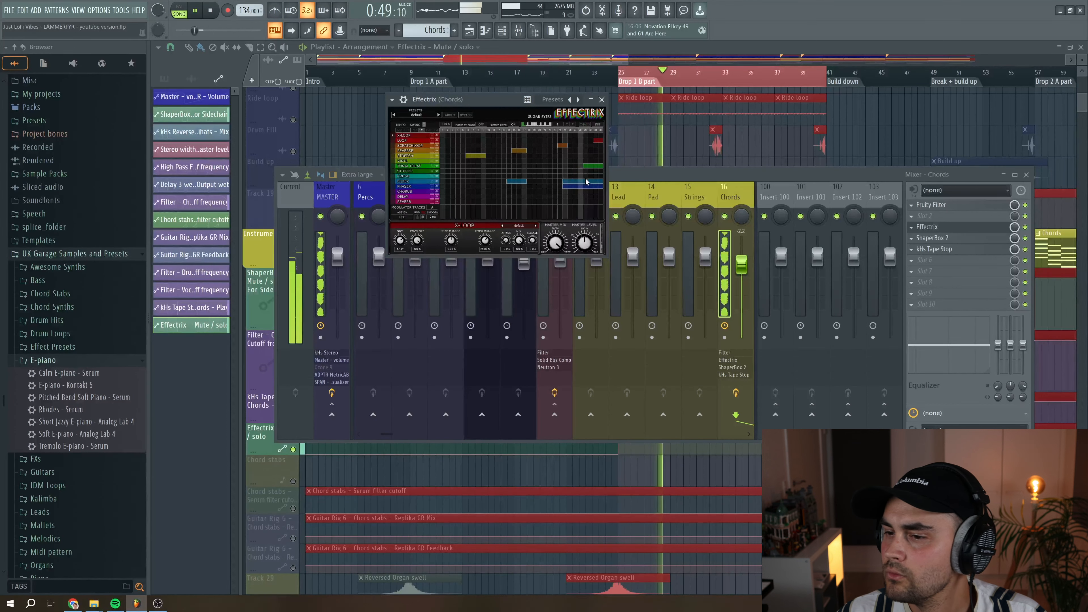
key(space)
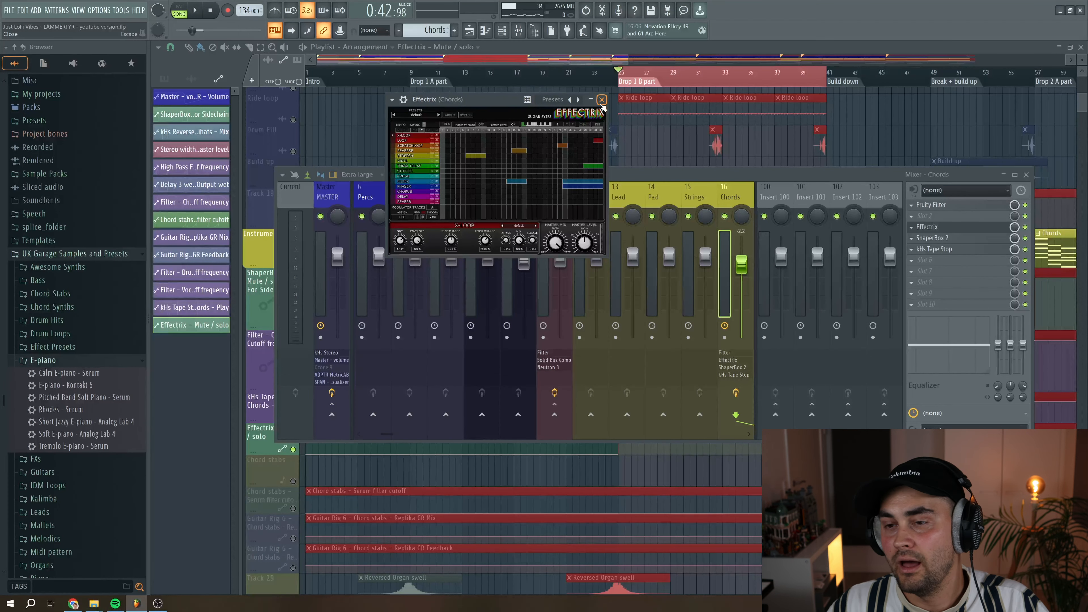
click(602, 100)
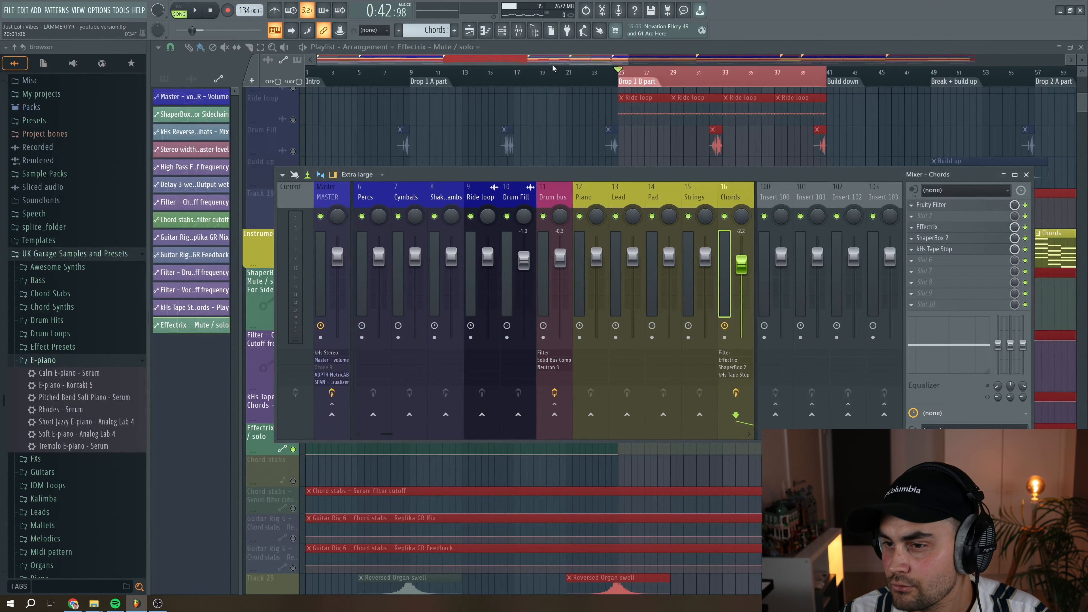
key(F9)
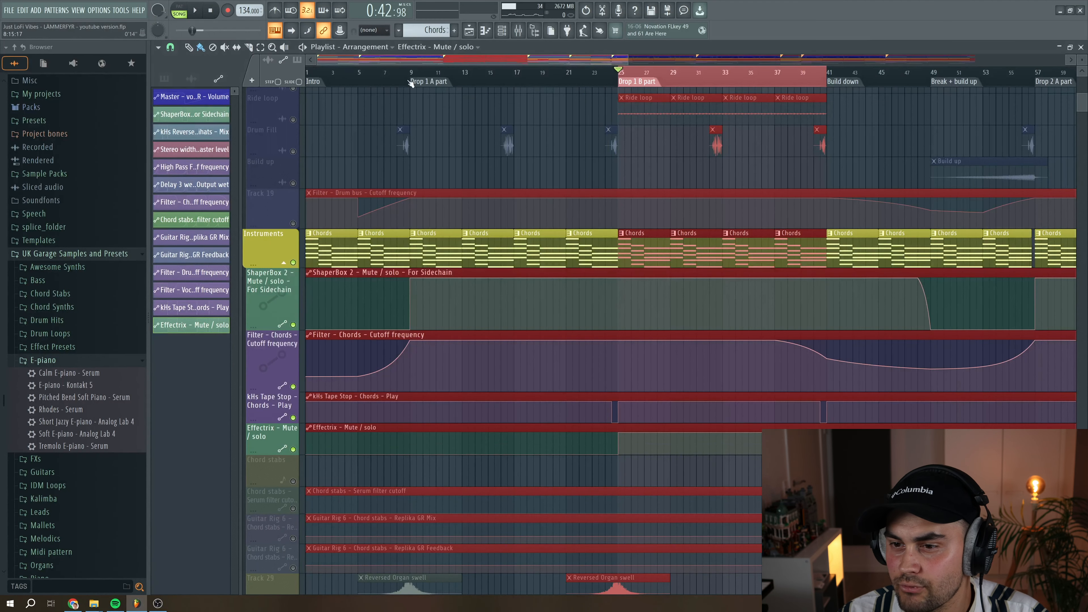
- Unsolo the chord tracks and play the full arrangement from the Drop 1 A part into the Drop 1 B part
click(294, 120)
drag(414, 75, 518, 54)
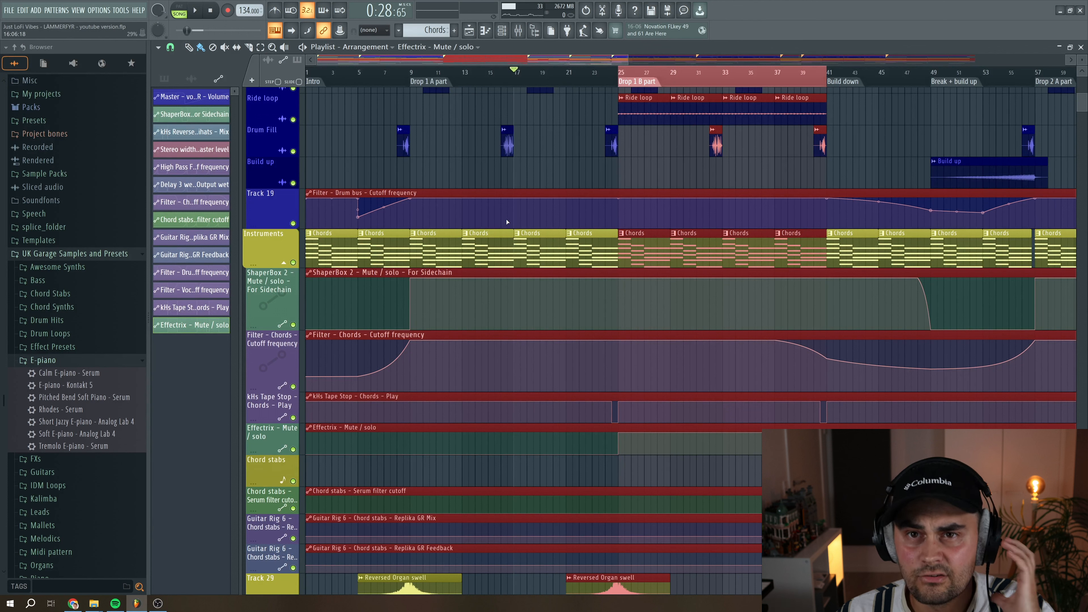
key(space)
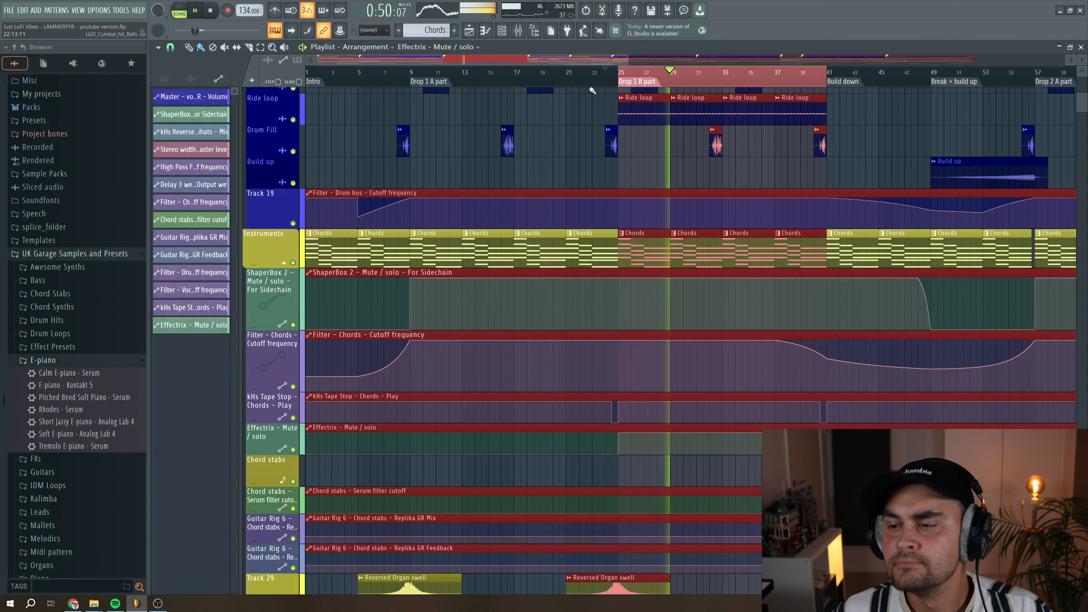
key(space)
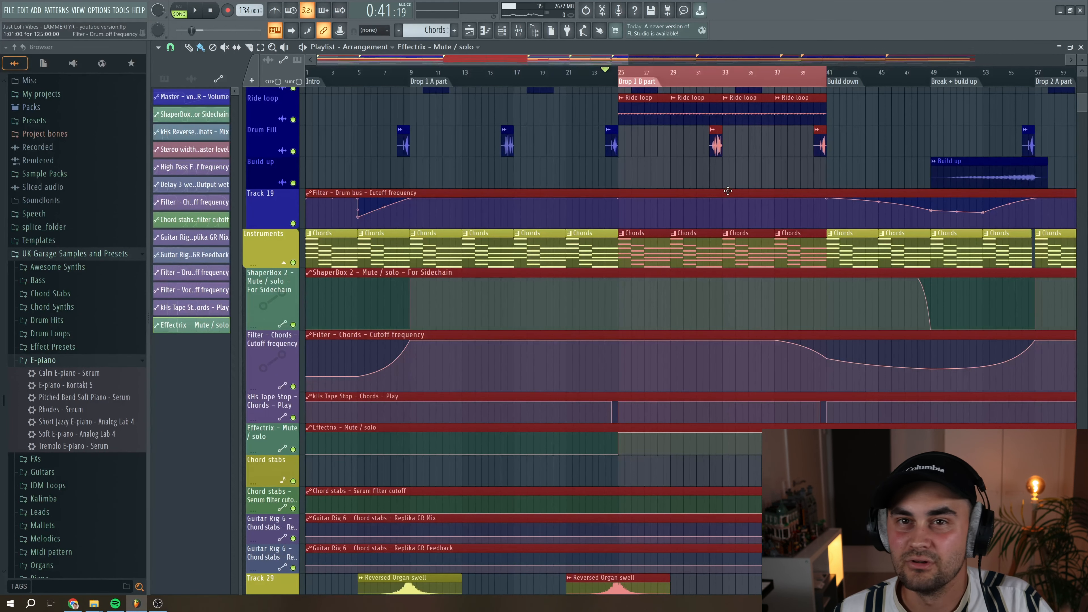
- Widen the playlist's visible range down to the chord stabs tracks and select the Drop 2 A part for looping
drag(625, 56, 754, 56)
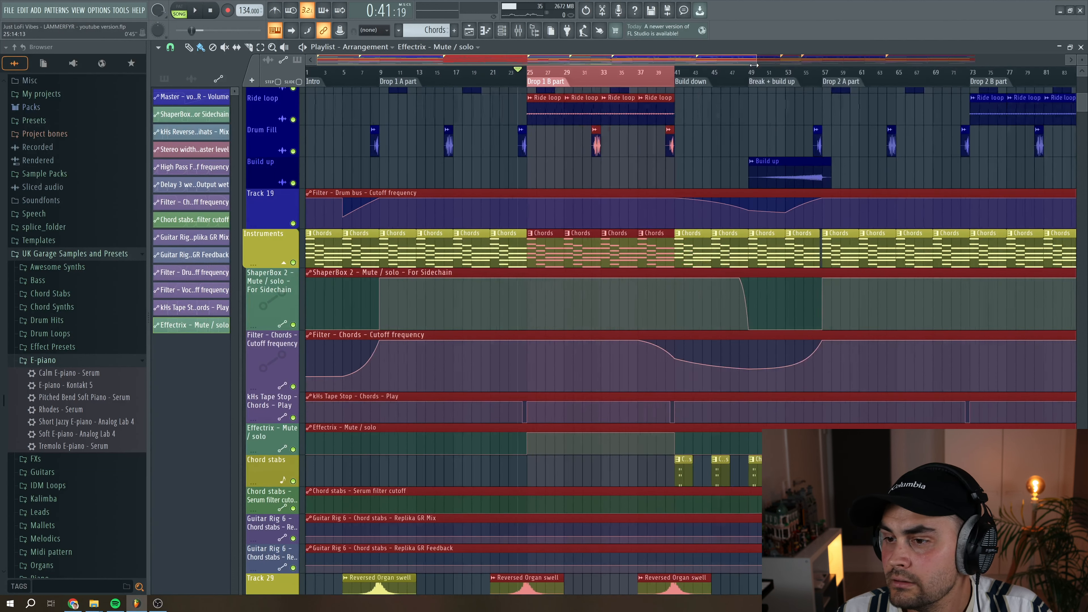
scroll(534, 87, down, 7)
scroll(535, 87, up, 2)
scroll(535, 87, right, 4)
drag(576, 75, 793, 76)
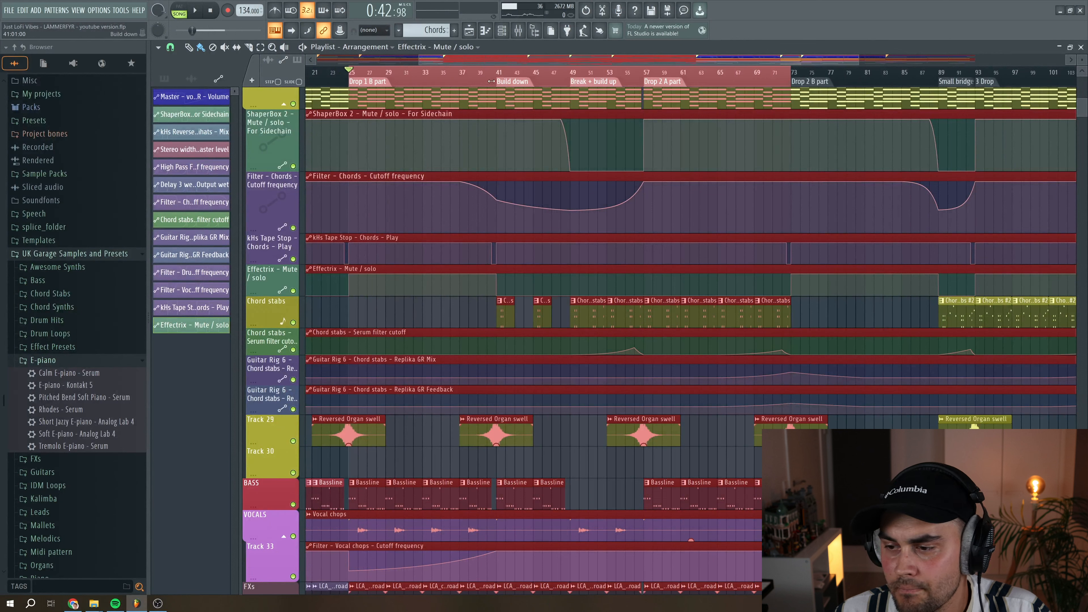
drag(353, 76, 645, 73)
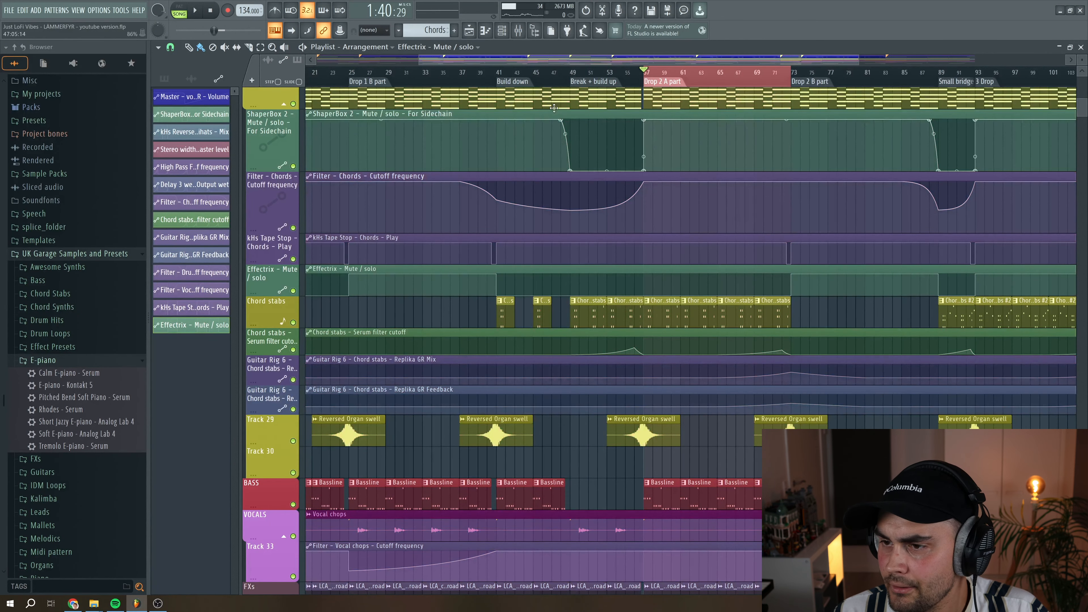
scroll(554, 108, right, 5)
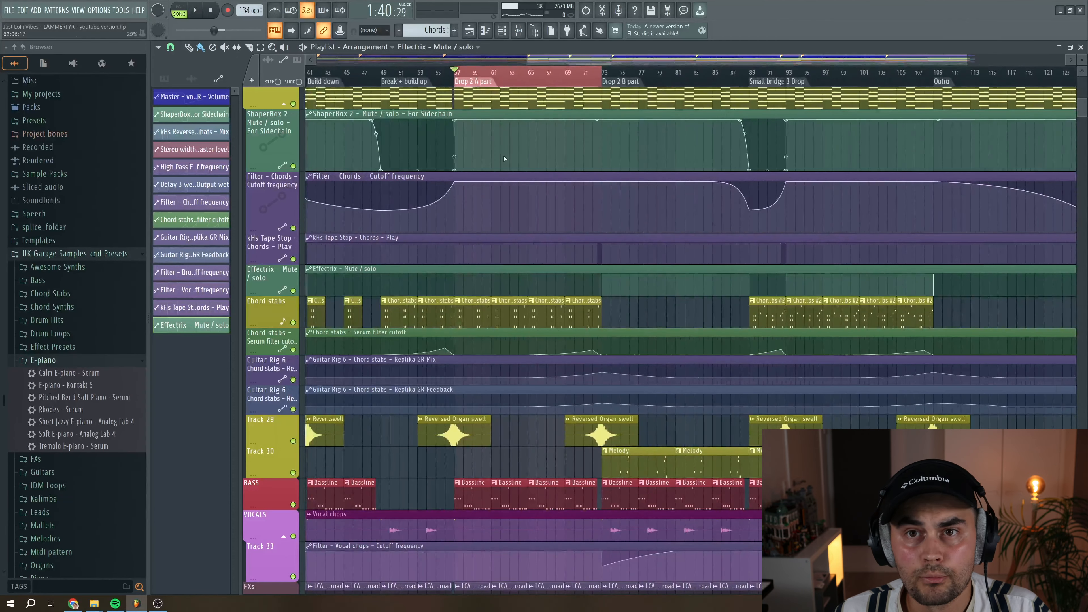
scroll(784, 66, right, 1)
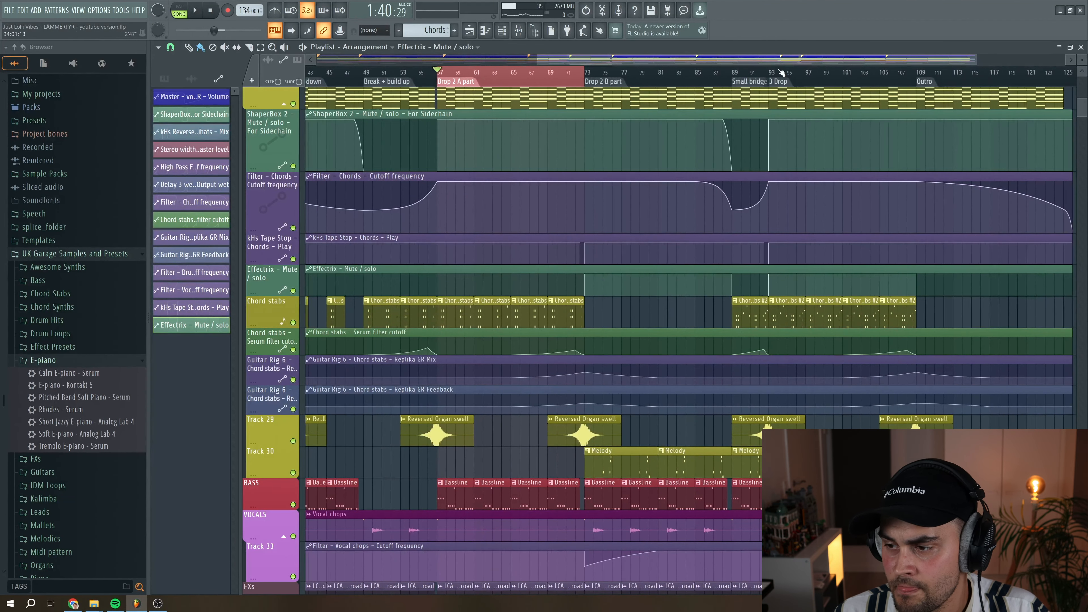
- Solo the Chord stabs track, enable its Serum filter cutoff and Guitar Rig 6 automation tracks, and play the Drop 2 A part
right_click(294, 323)
key(space)
drag(294, 349, 294, 410)
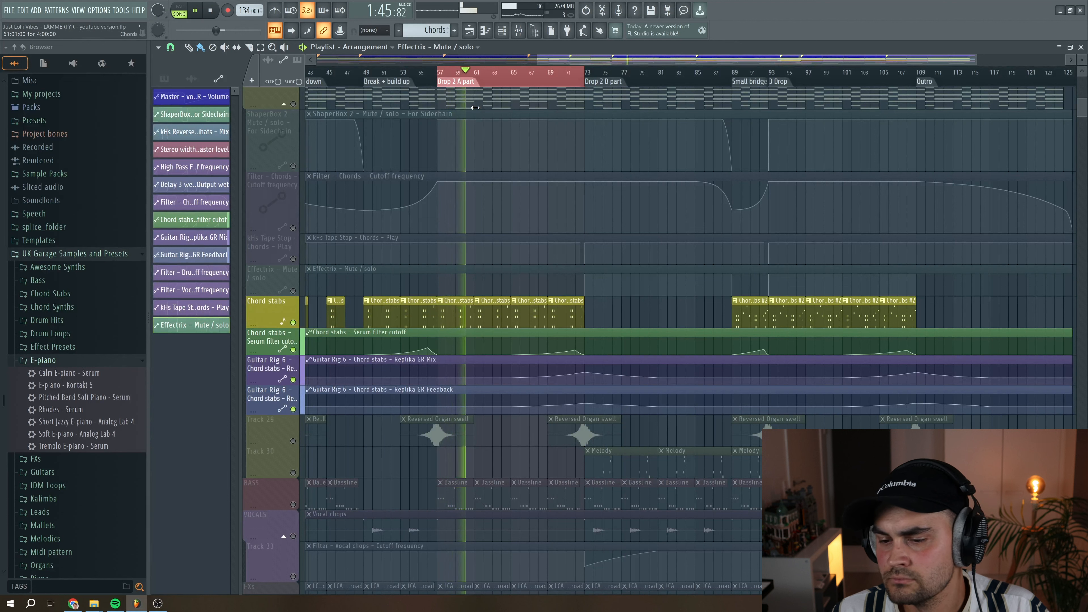
key(space)
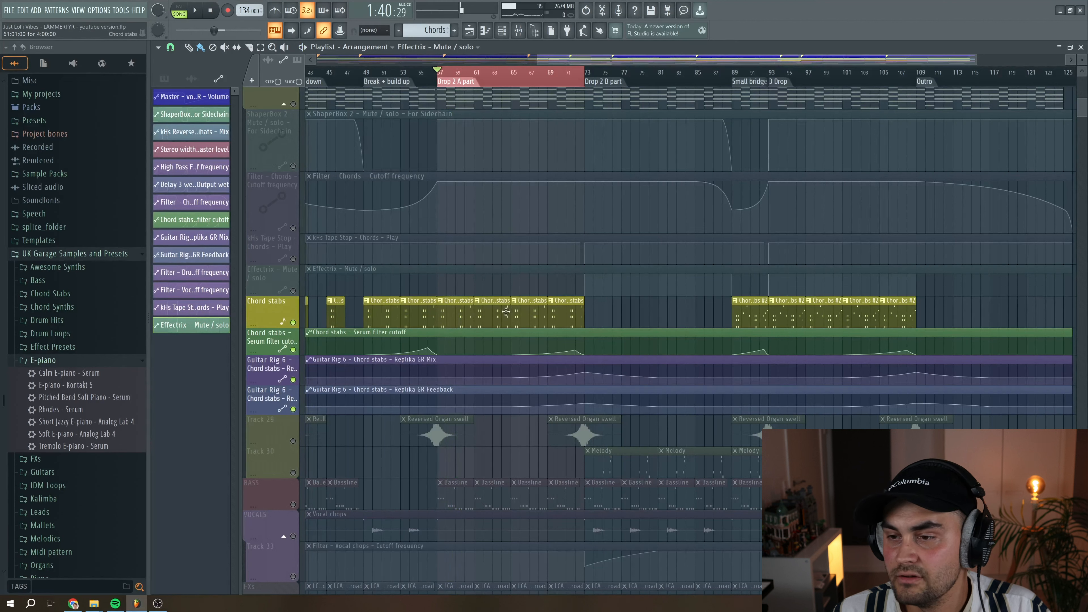
- Open the Chord stabs channel's Serum synth from the channel rack and play the stabs while viewing its oscillators and filter
click(502, 30)
click(249, 48)
click(258, 88)
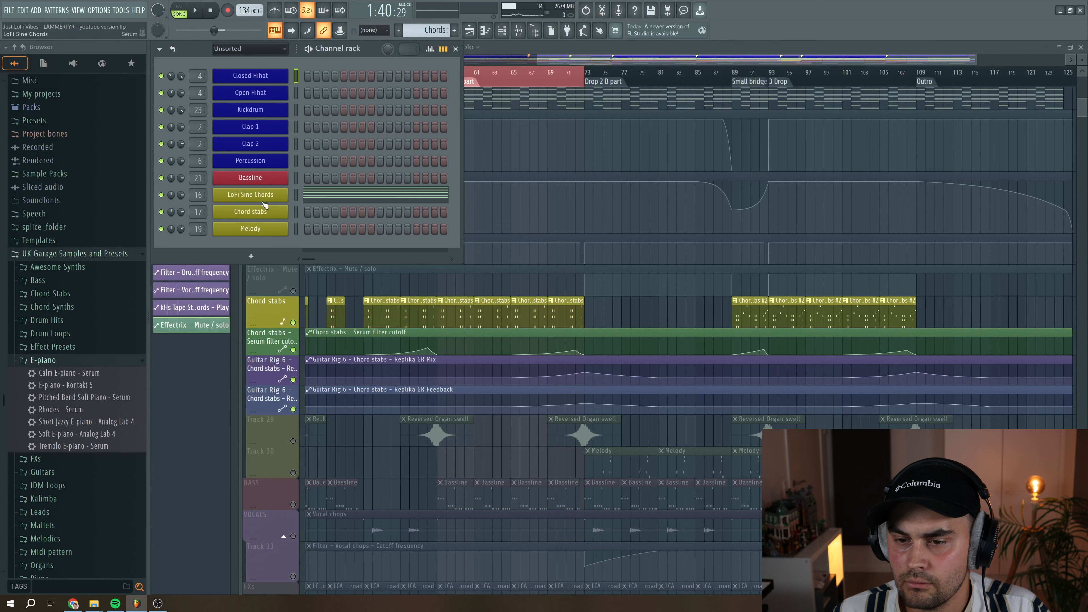
click(262, 212)
key(space)
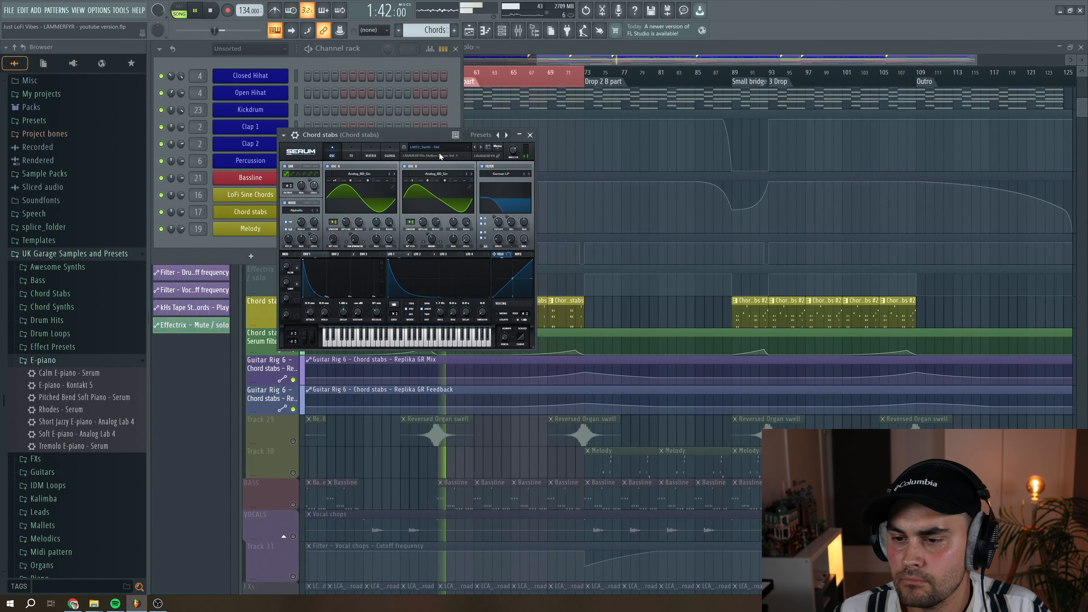
key(space)
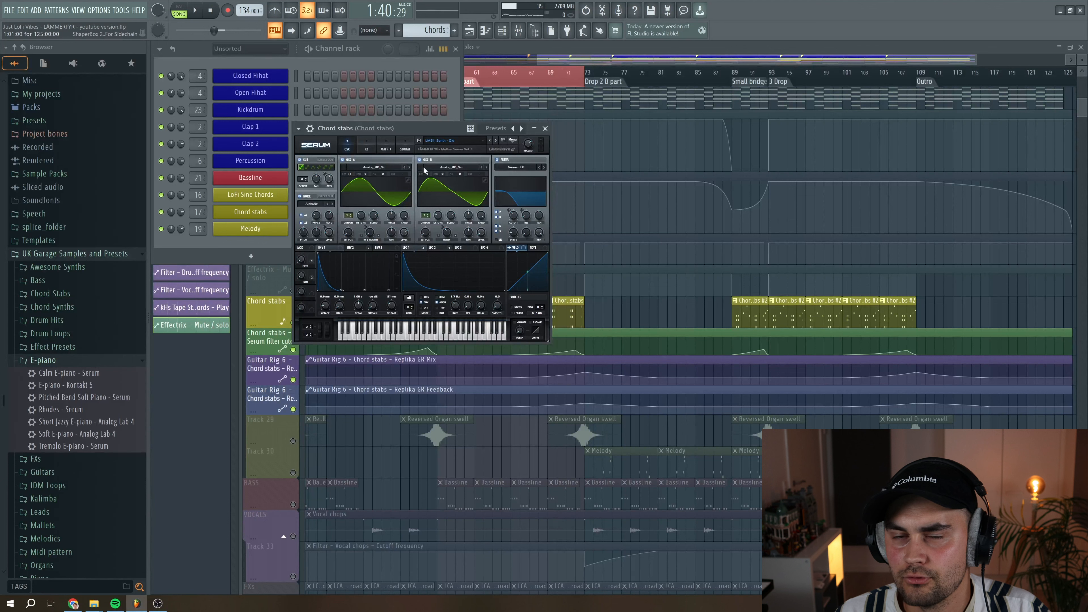
key(space)
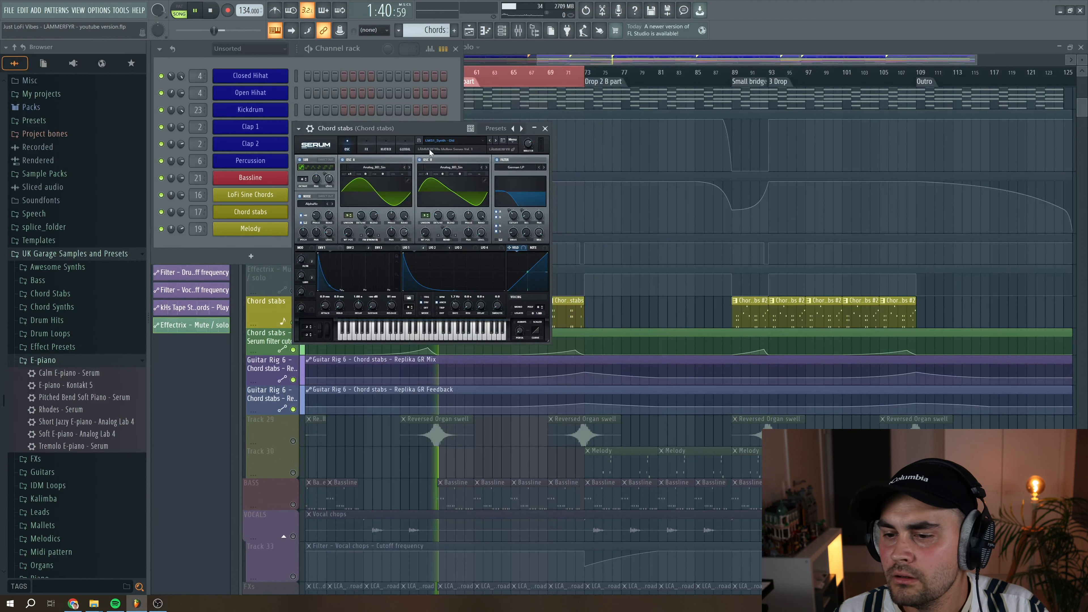
key(space)
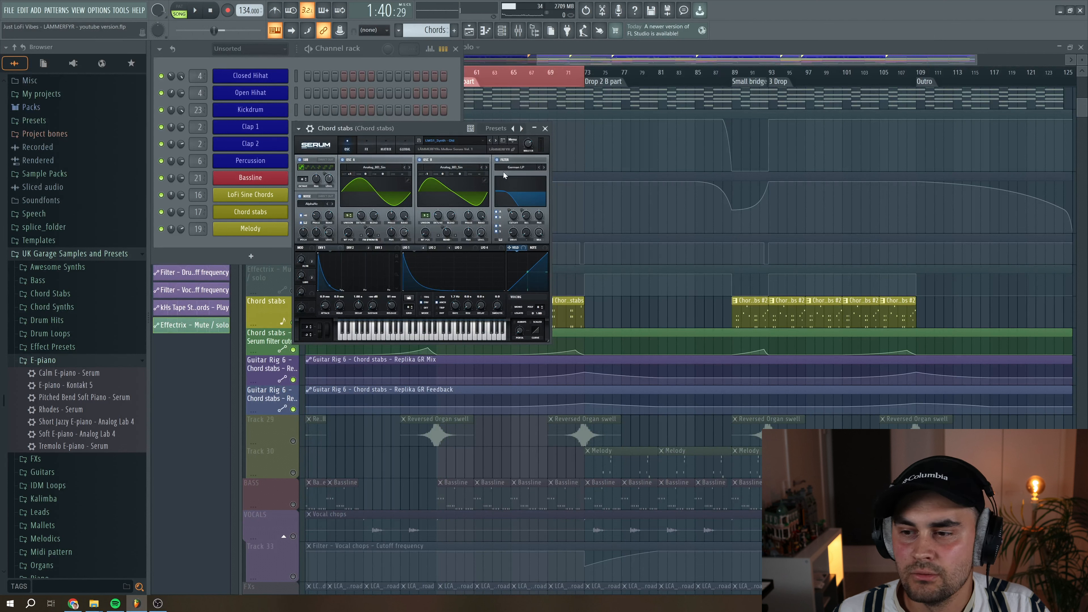
- Show Serum's effects for the Chord stabs and set the distortion type to Zero-Square
click(366, 146)
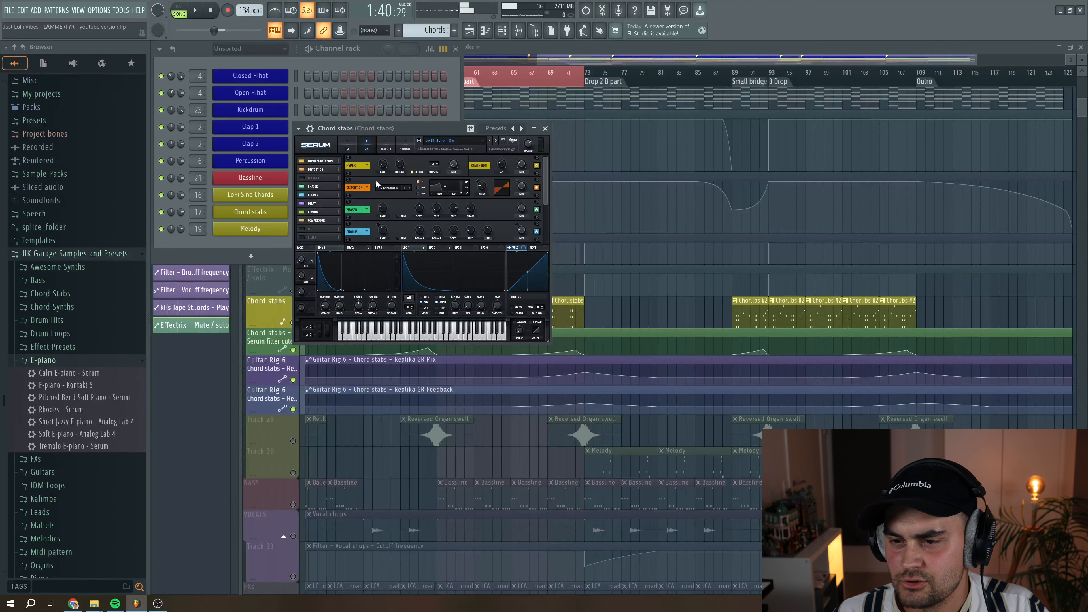
scroll(361, 172, down, 2)
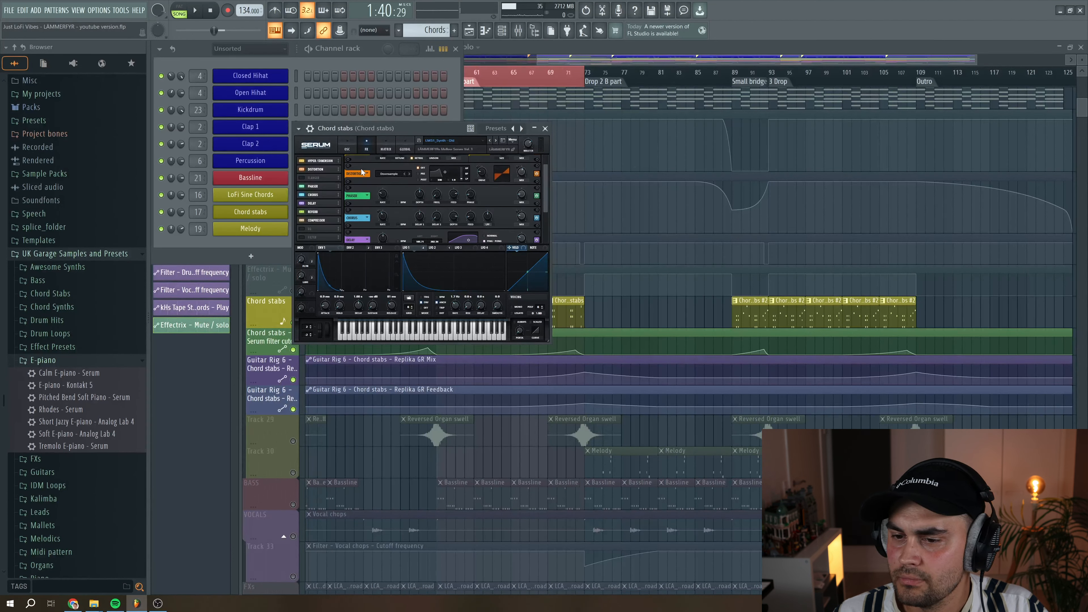
click(389, 179)
click(399, 191)
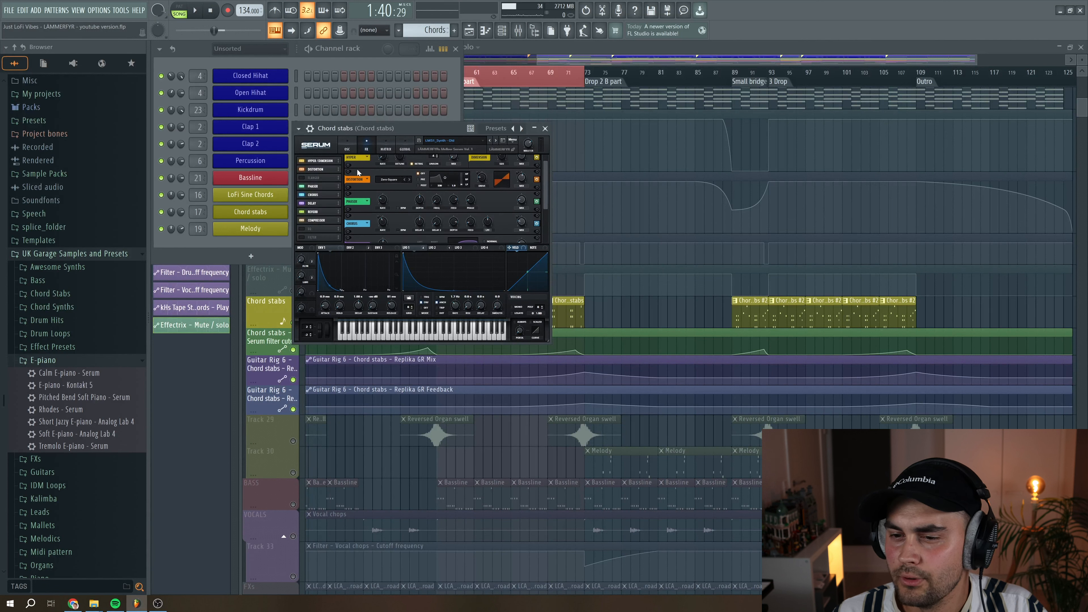
- Examine Serum's remaining effects, from the phaser and chorus to the delay, reverb and compressor, and close the synth
scroll(358, 172, down, 1)
scroll(360, 174, down, 2)
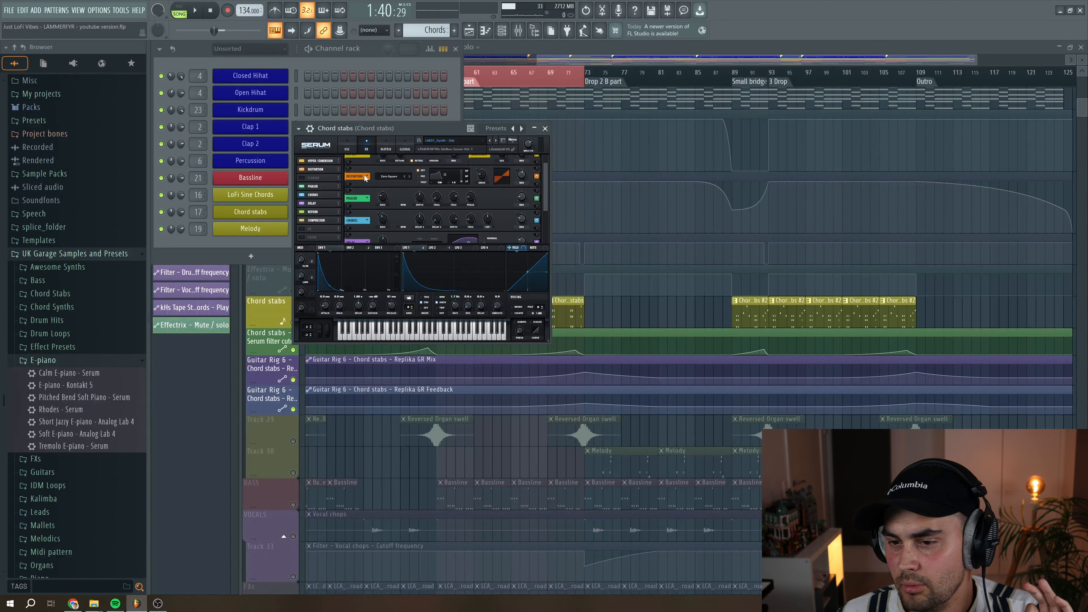
scroll(365, 180, down, 5)
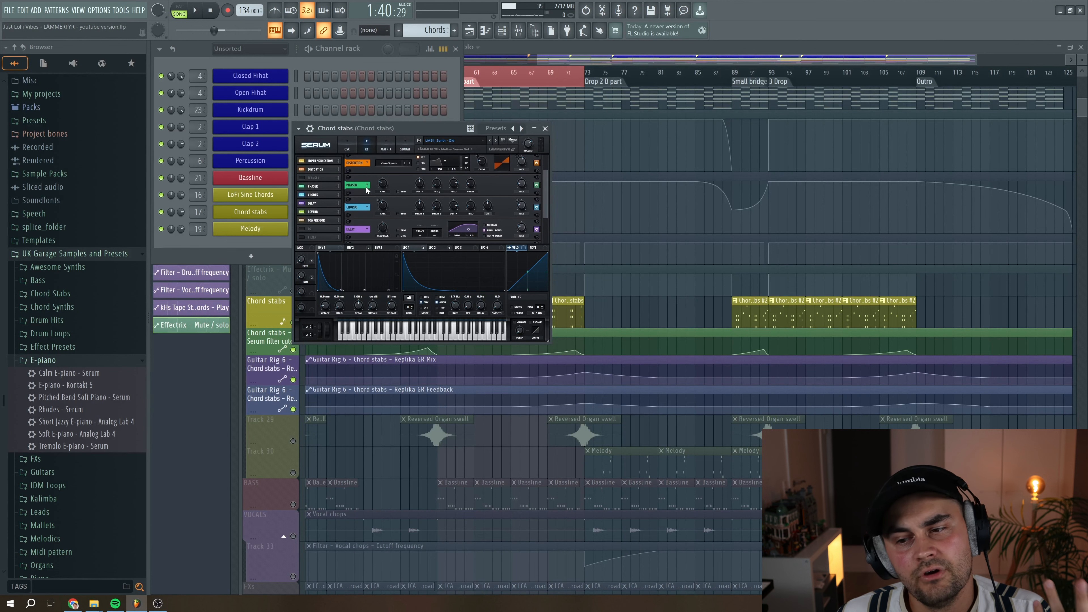
scroll(366, 190, down, 7)
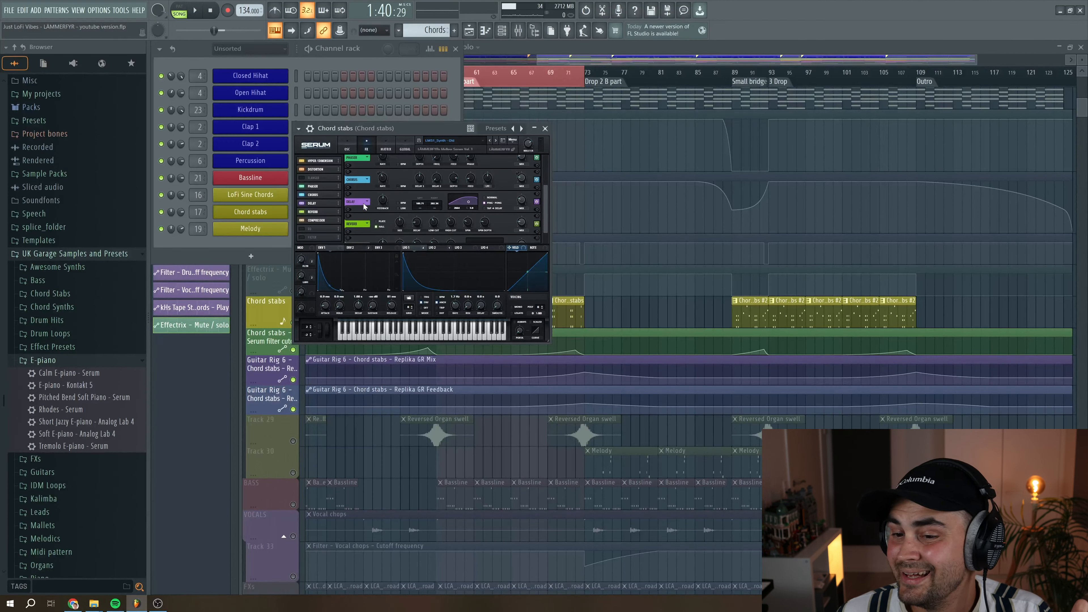
scroll(365, 211, down, 2)
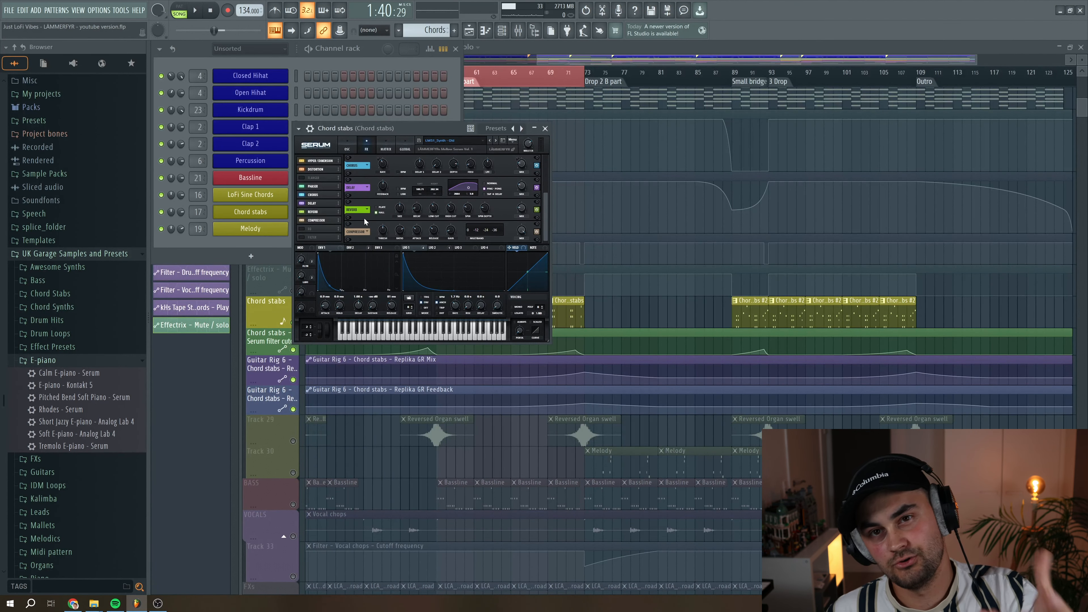
click(545, 128)
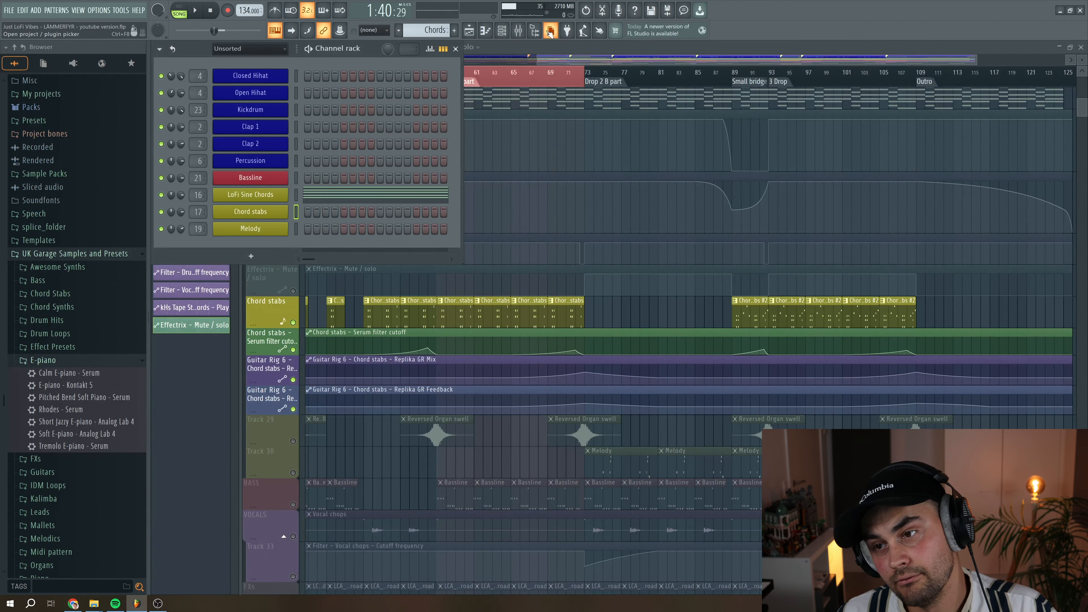
- Open Guitar Rig 6 on the Chord stabs mixer track, view its Choral, Replika and Bite modules, and close it
click(518, 30)
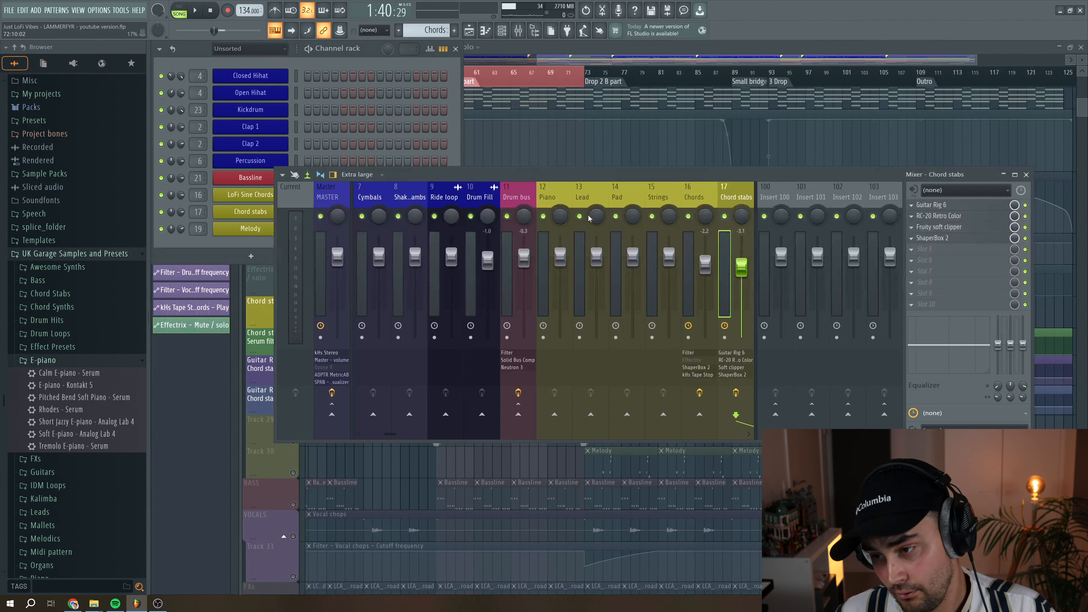
click(984, 208)
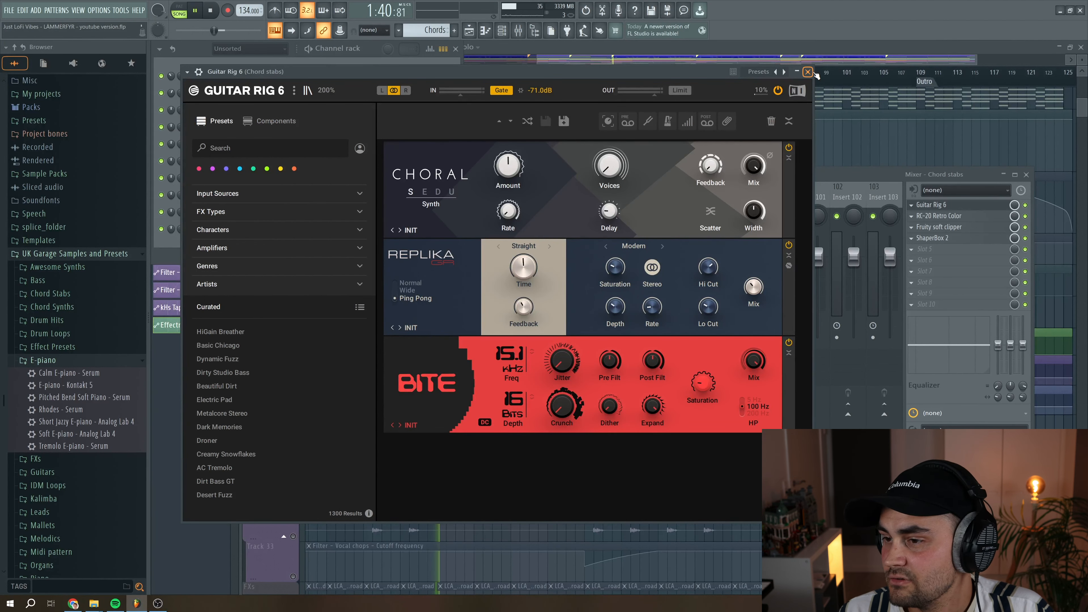
click(932, 205)
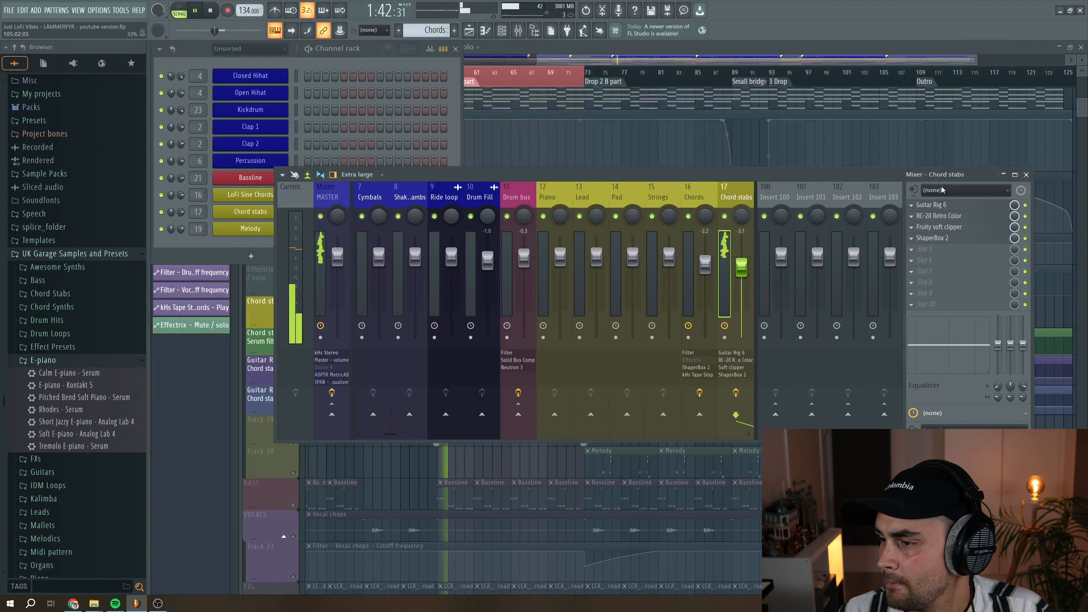
- Open RC-20 Retro Color on the Chord stabs mixer track and examine its wobble, distort and magnetic settings during playback
click(958, 216)
drag(423, 106, 455, 82)
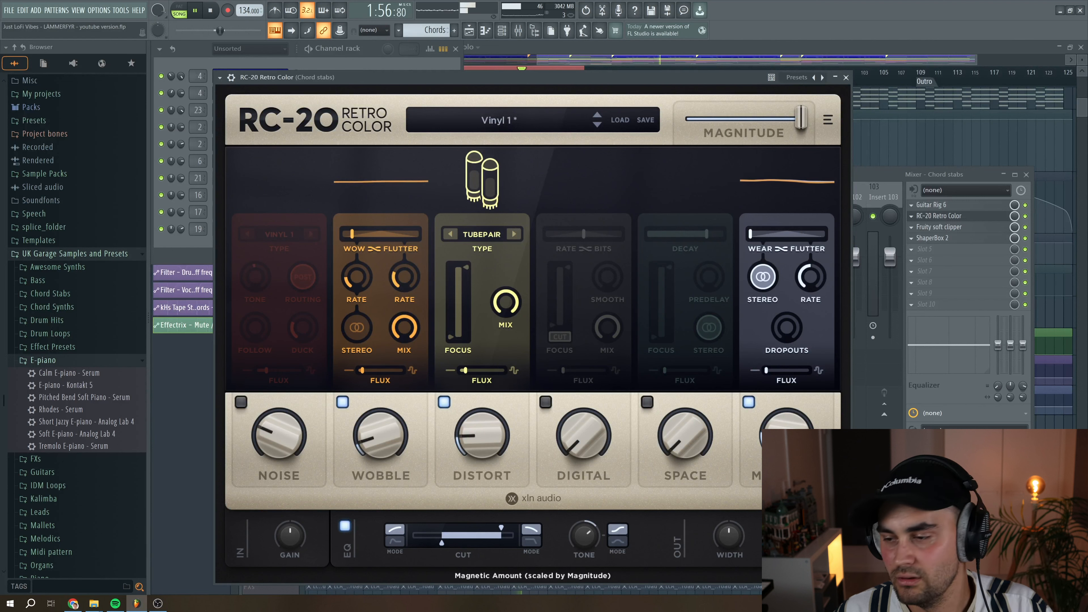
key(space)
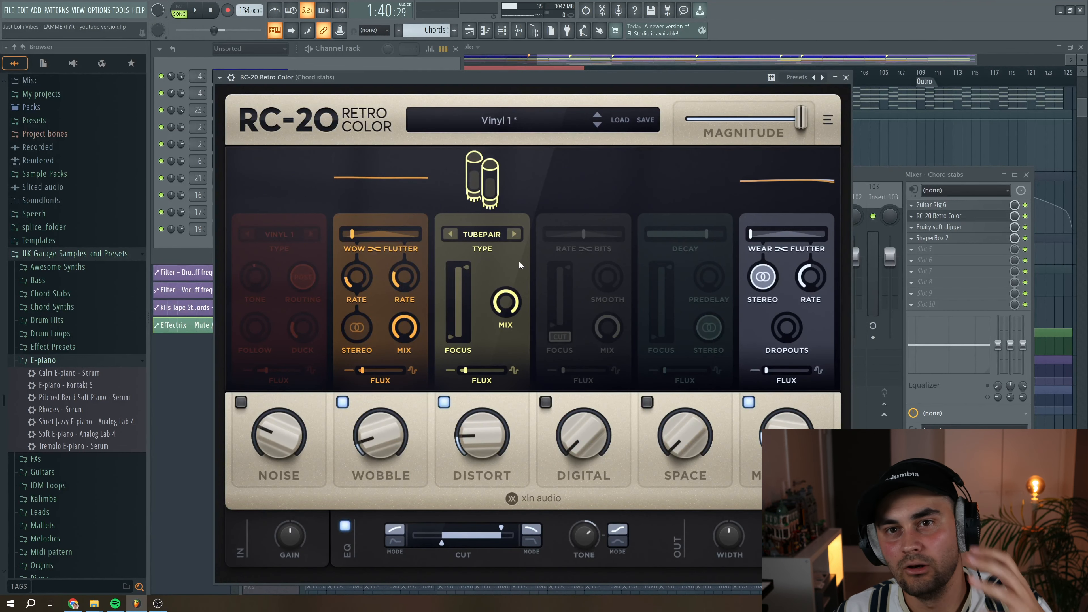
- Examine the Fruity soft clipper and ShaperBox 2 settings on the Chord stabs mixer insert
click(846, 77)
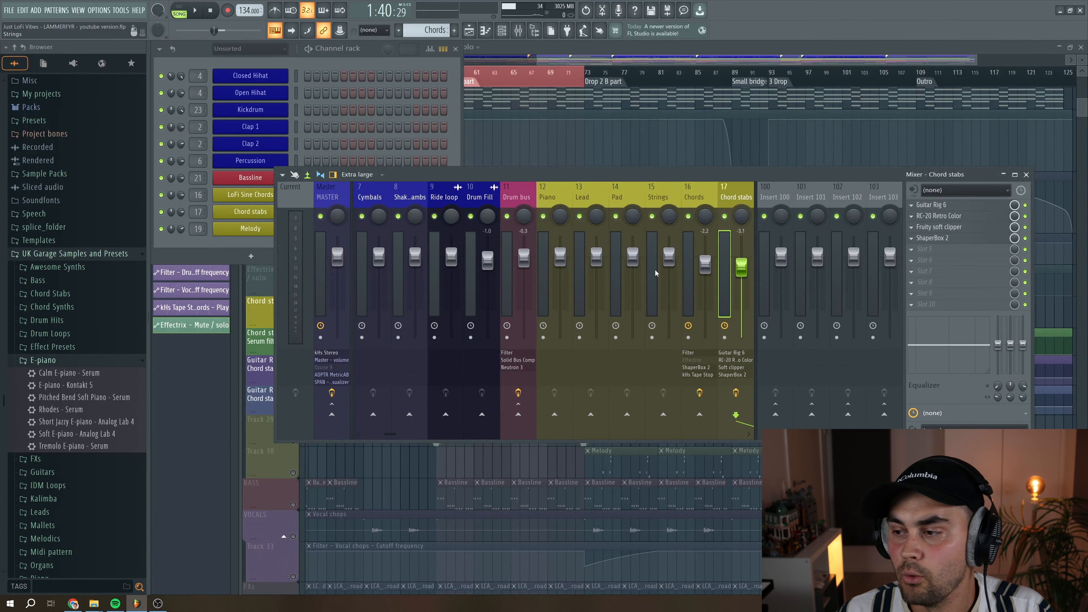
click(958, 232)
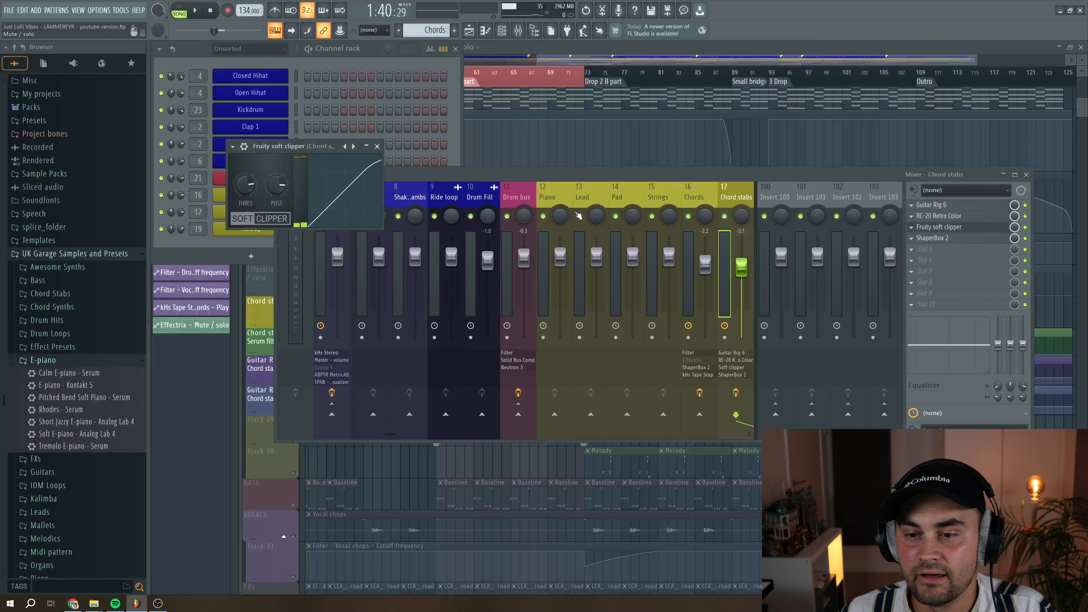
drag(300, 152, 308, 157)
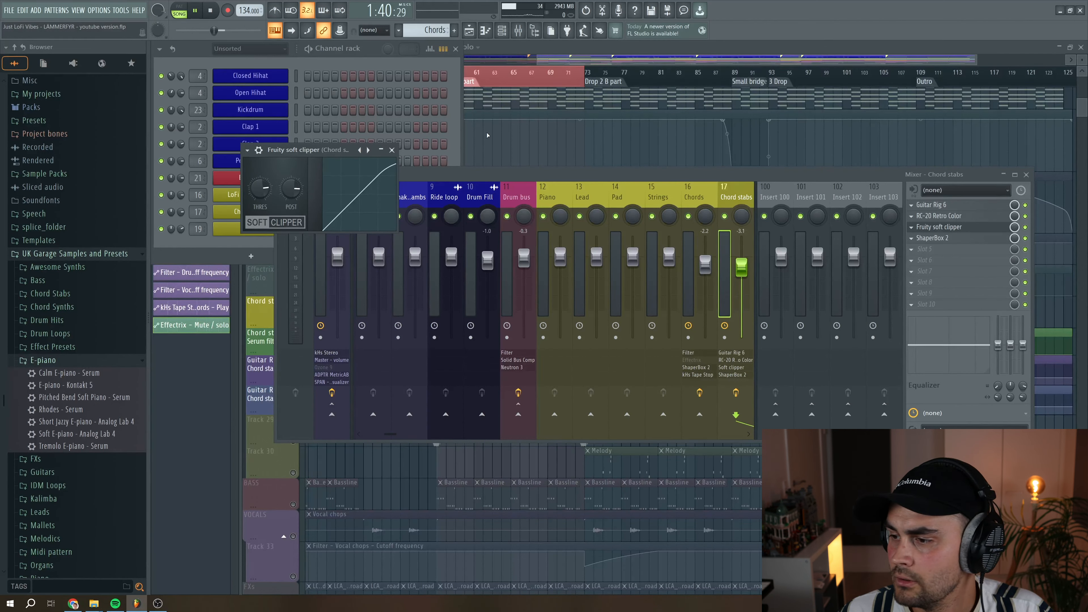
click(930, 238)
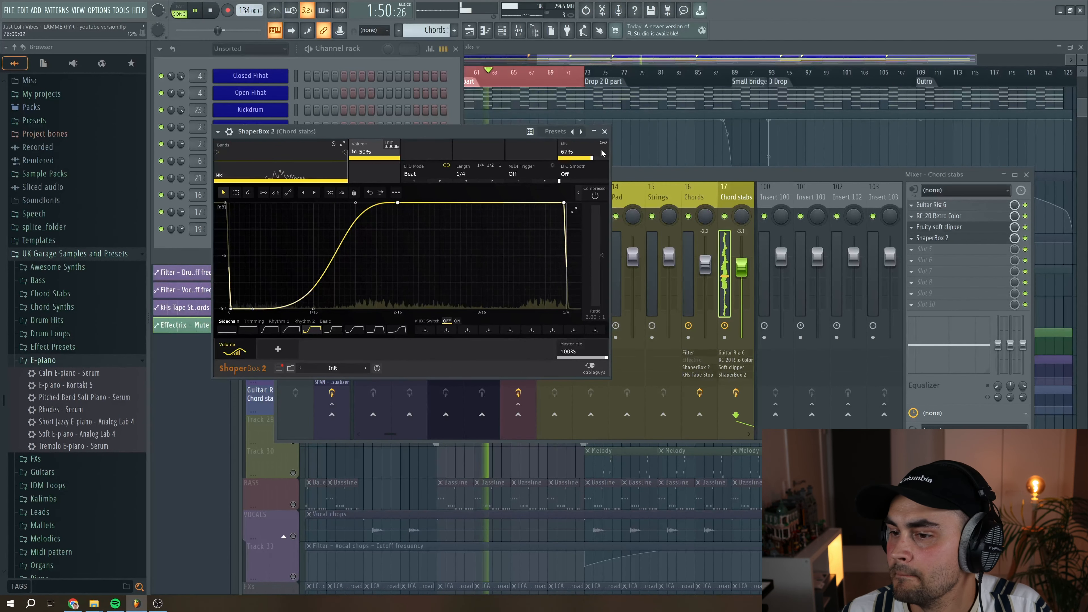
click(605, 132)
- Make the Chord stabs Serum filter cutoff automation track taller in the playlist and play the end of Drop 2 A part
click(593, 49)
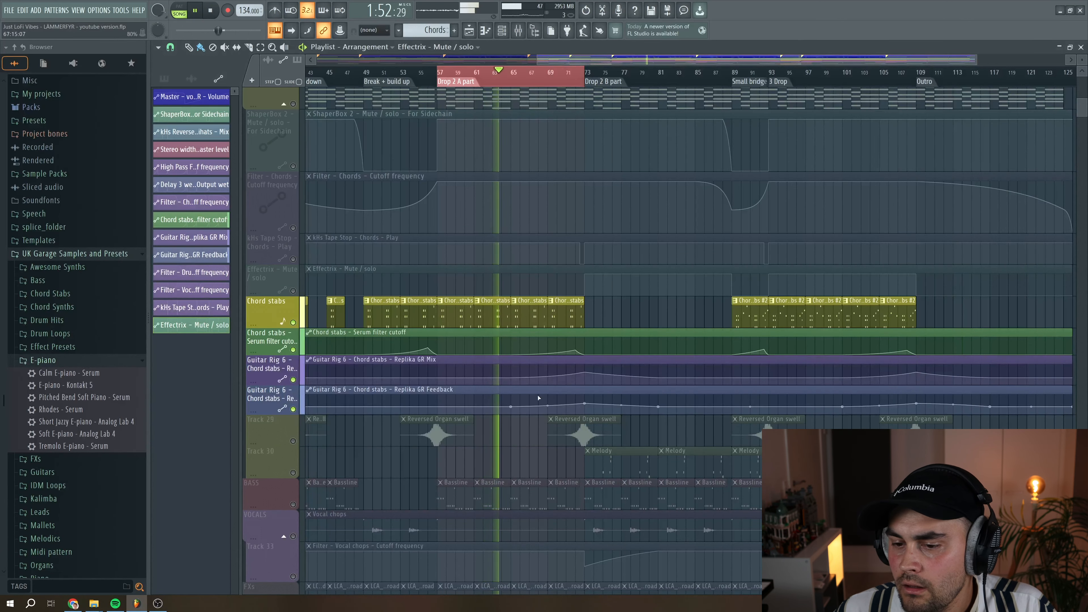
drag(283, 363, 283, 383)
click(537, 74)
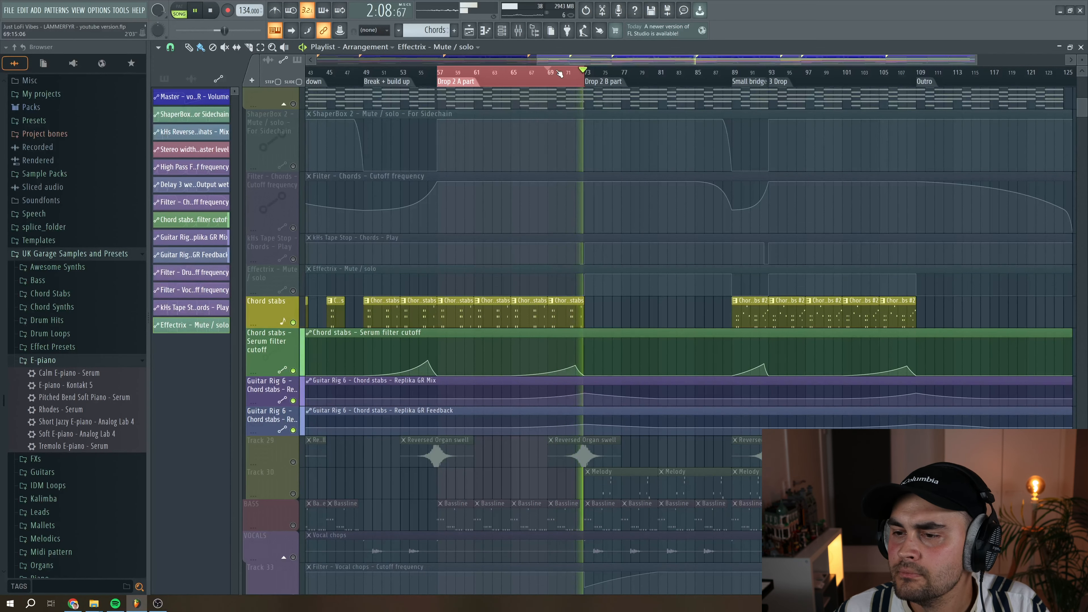
key(space)
click(541, 74)
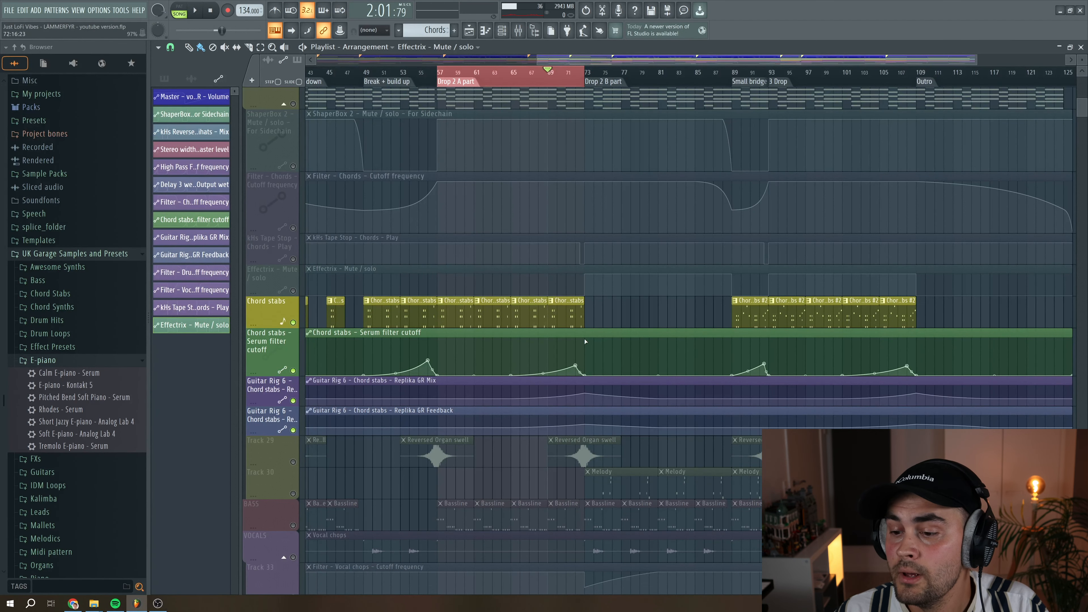
- Make the Replika GR Mix and Replika GR Feedback automation tracks of the Chord stabs taller
scroll(269, 371, down, 1)
drag(269, 372, 271, 407)
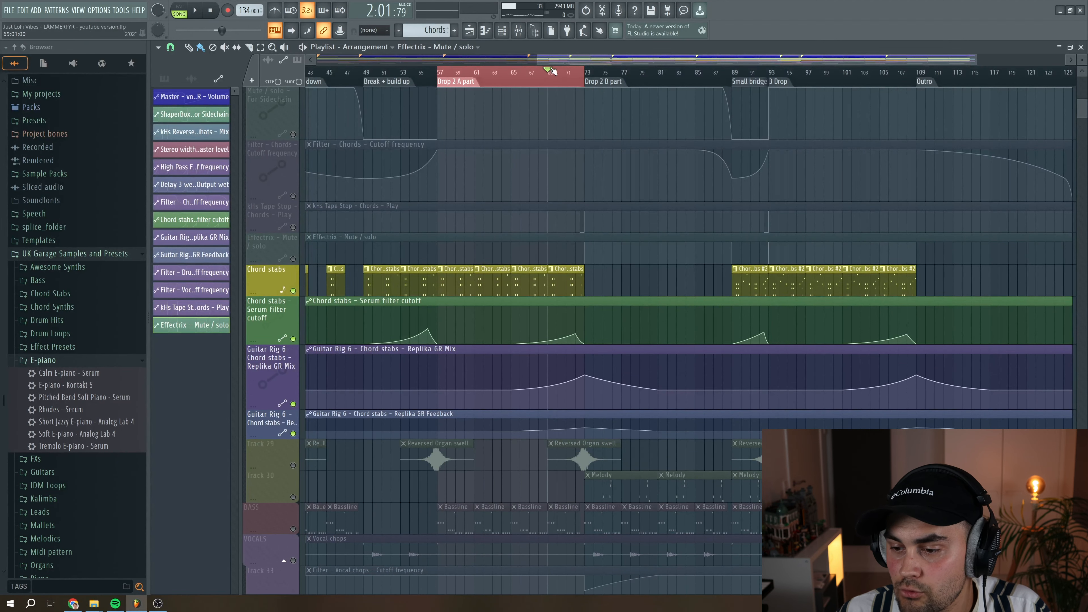
mouse_move(581, 368)
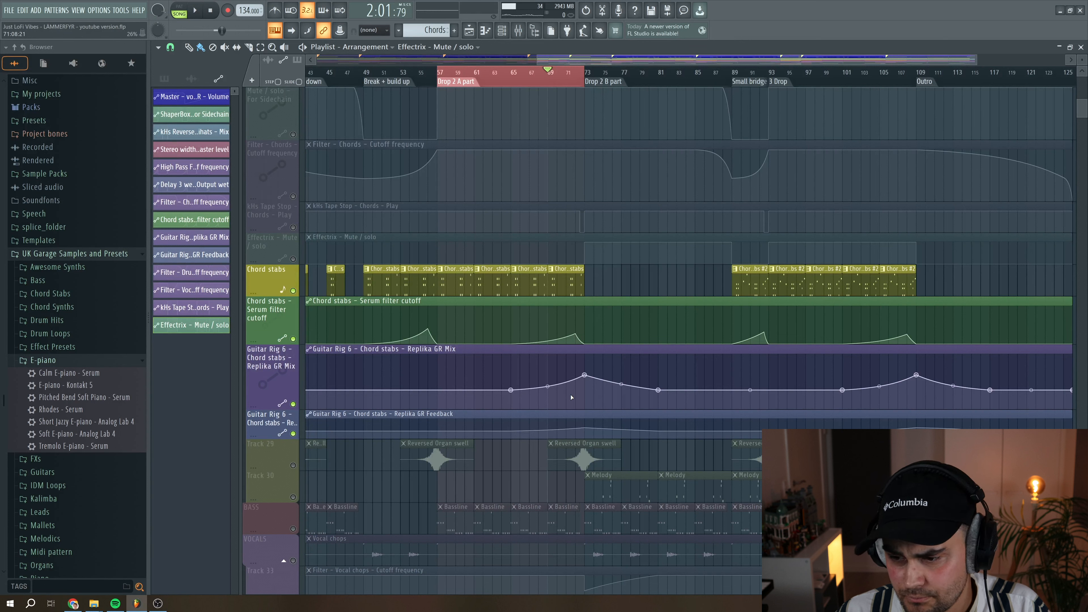
drag(283, 439, 283, 458)
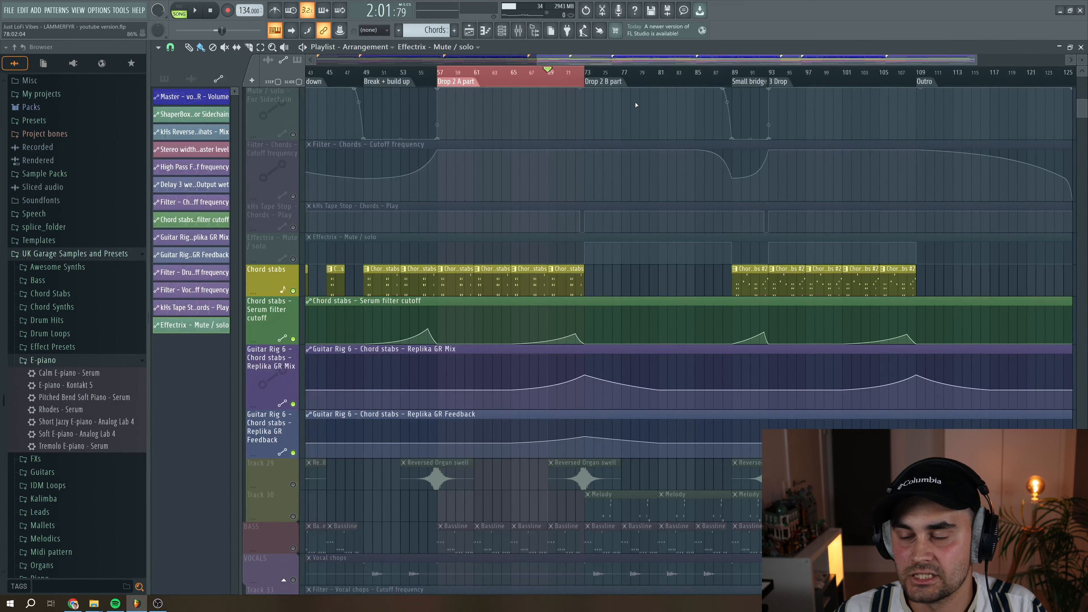
- Play back the automated chord stabs in Drop 2 A part and again from the 3 Drop marker
key(space)
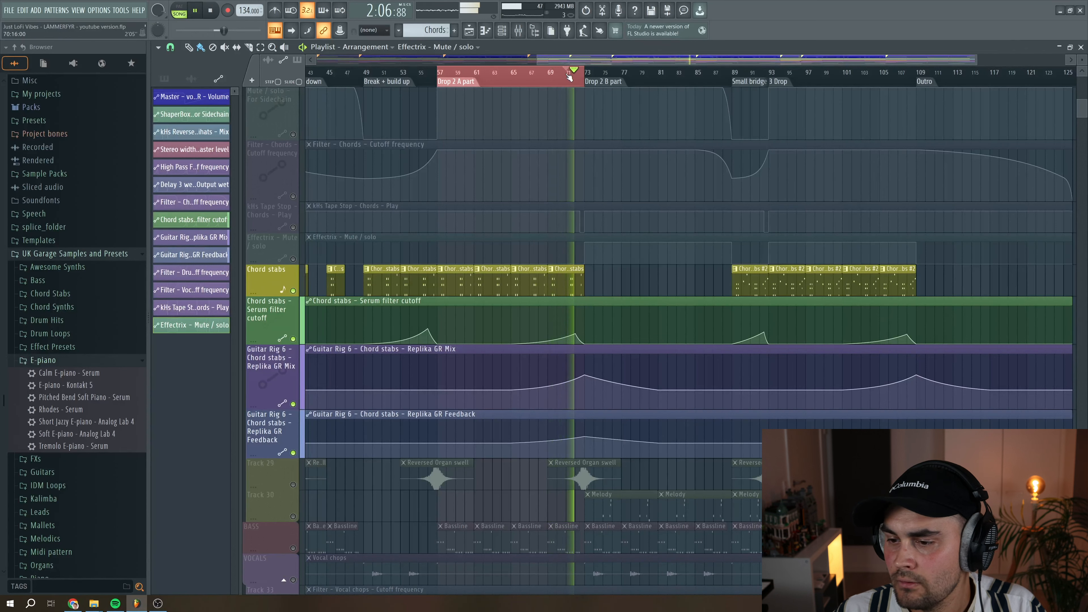
click(440, 75)
key(space)
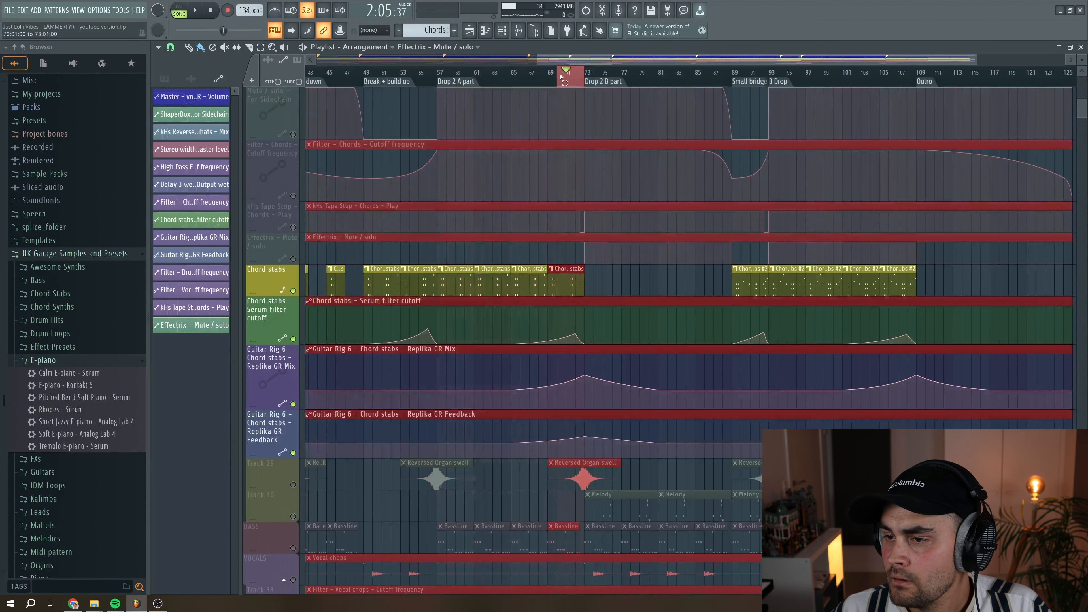
click(769, 75)
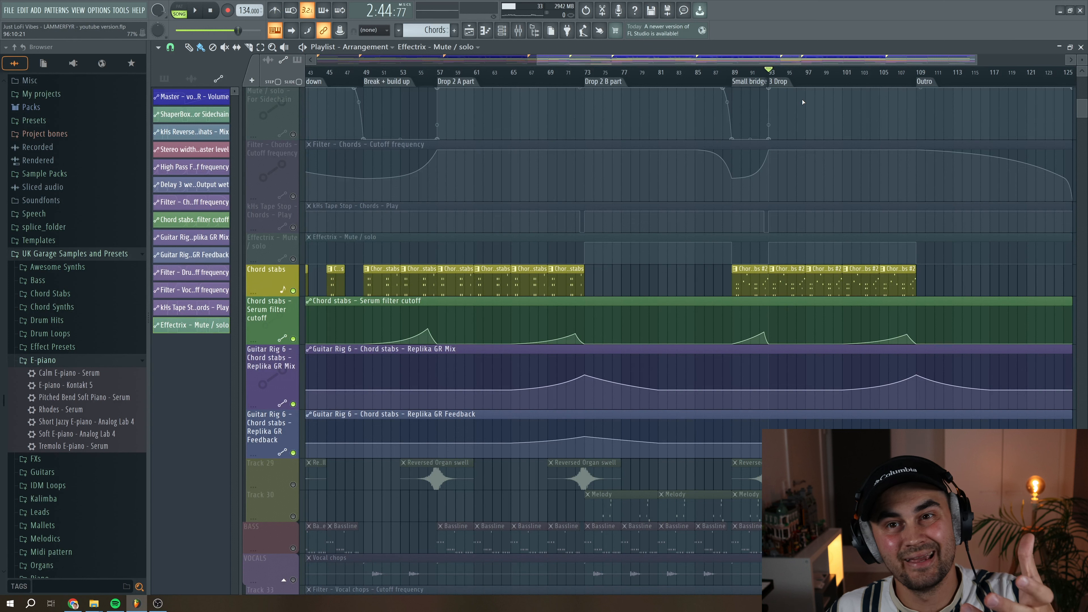
key(space)
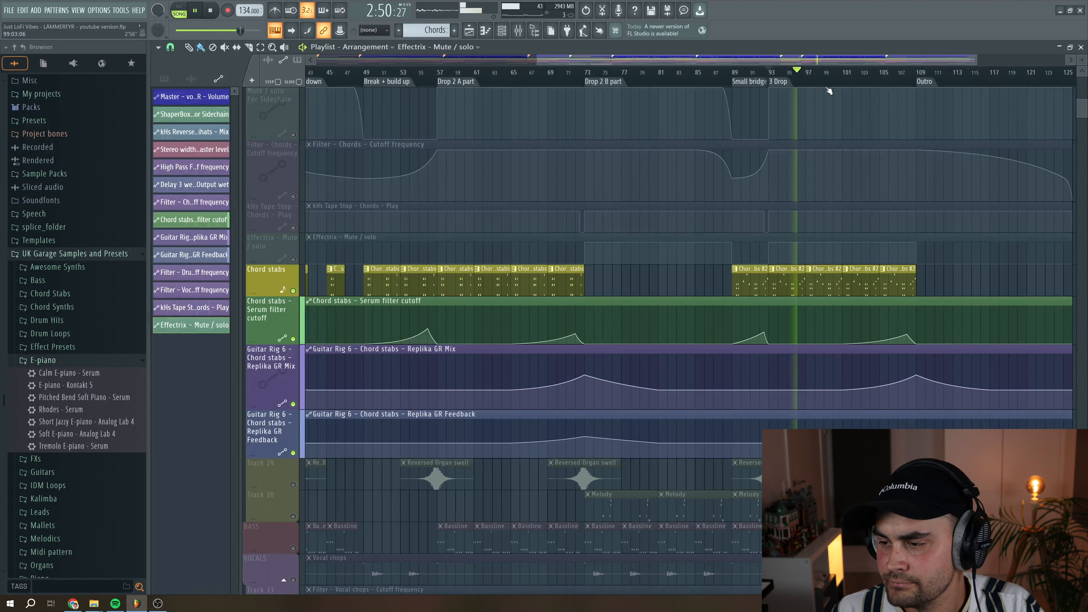
key(space)
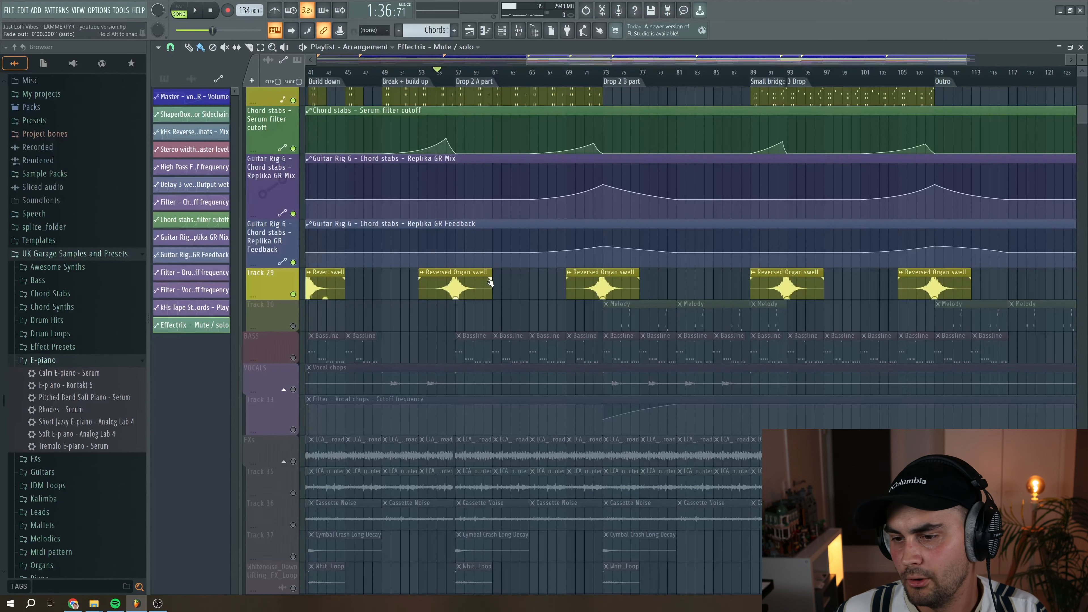
- Solo Track 29 with the Reversed Organ swell clips and play it through the transition into Drop 2 A part
click(451, 290)
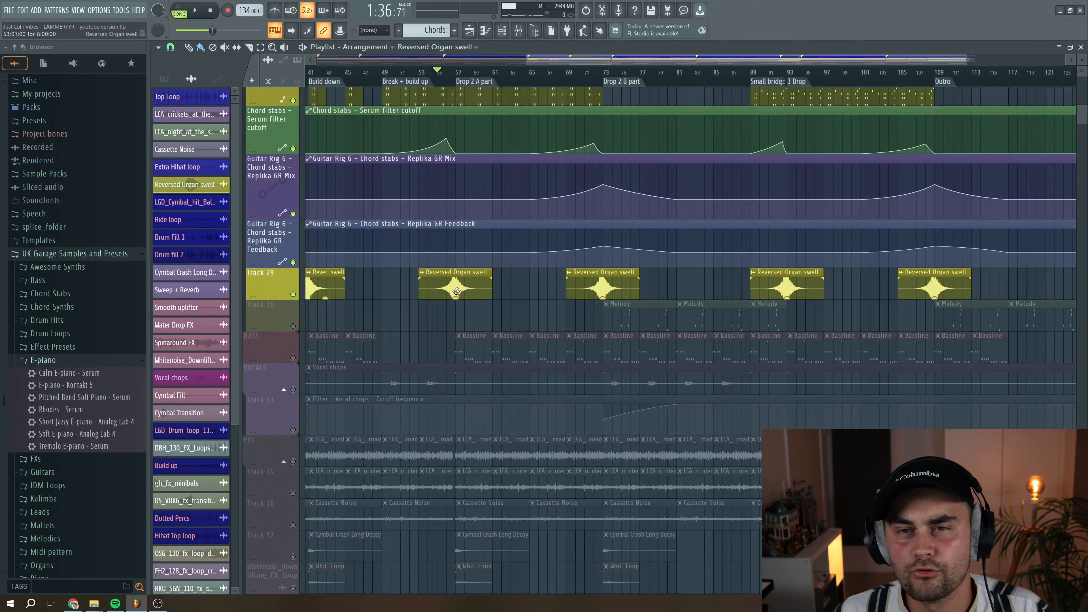
key(space)
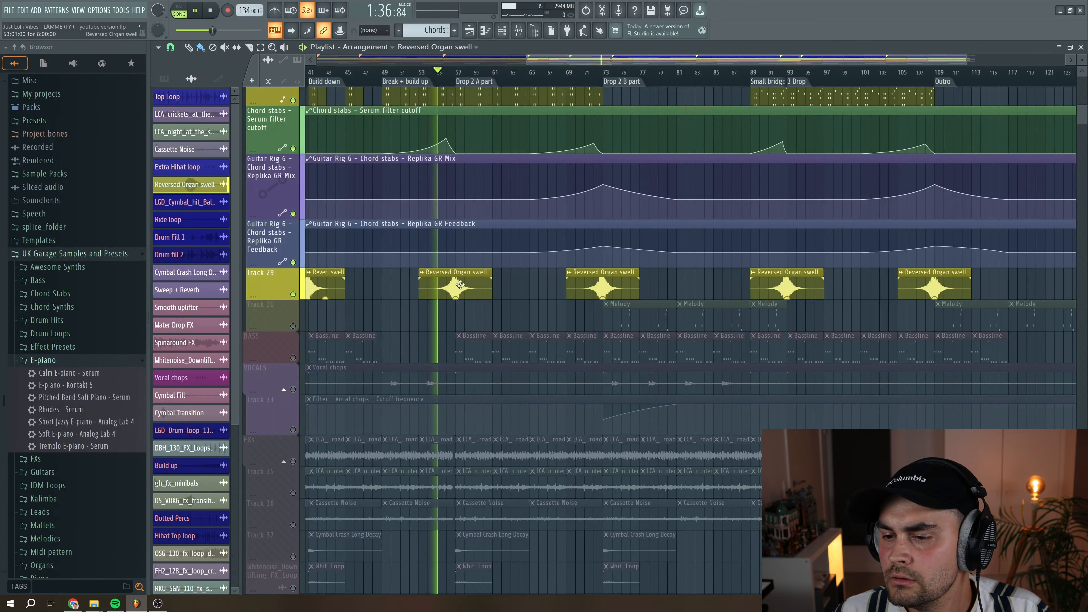
ctrl+click(293, 294)
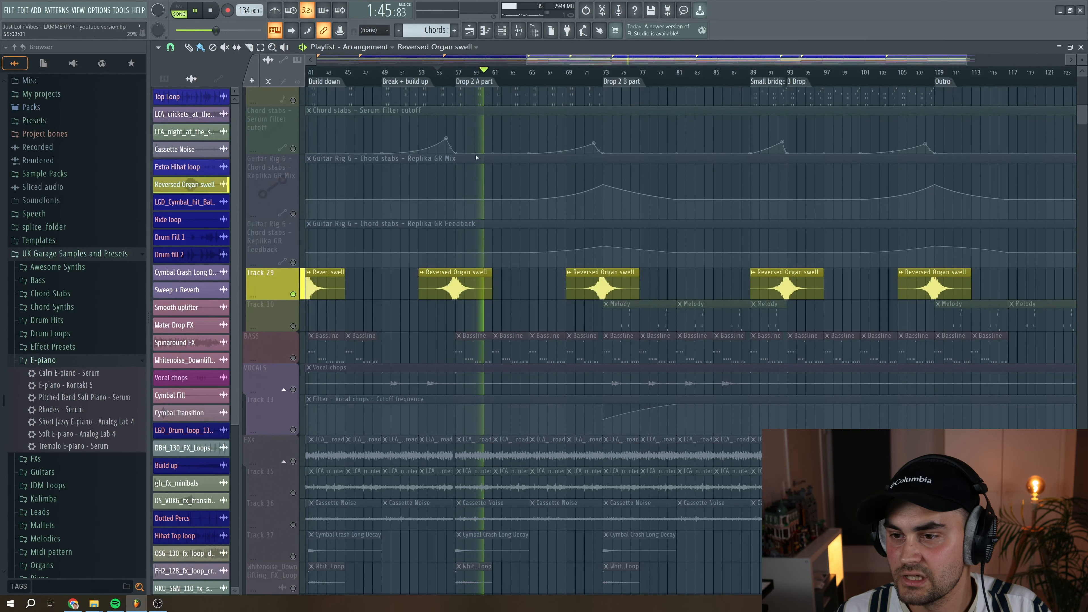
scroll(467, 184, down, 2)
key(space)
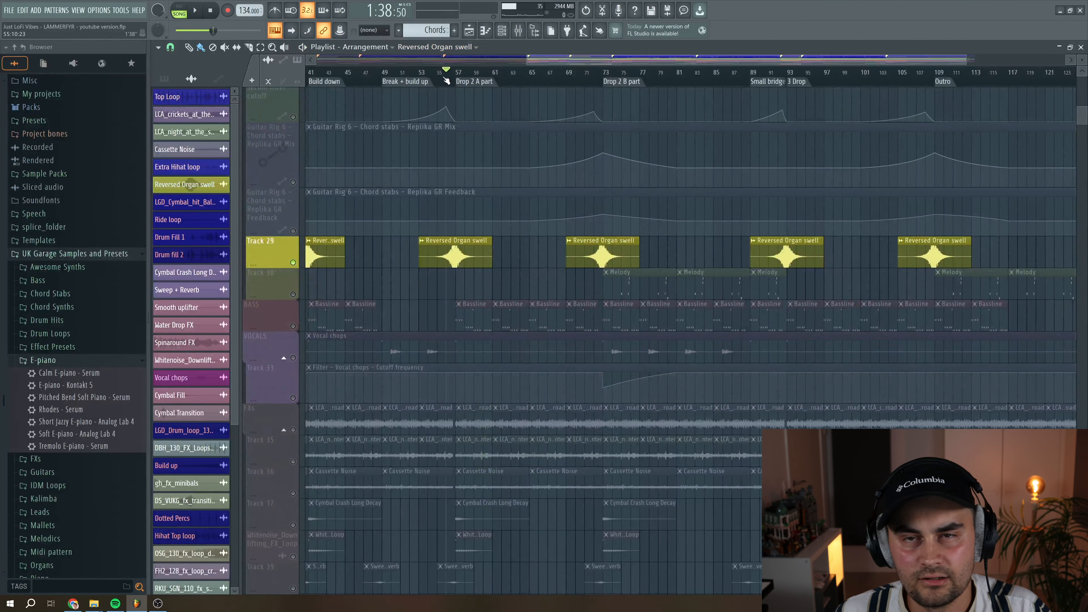
key(space)
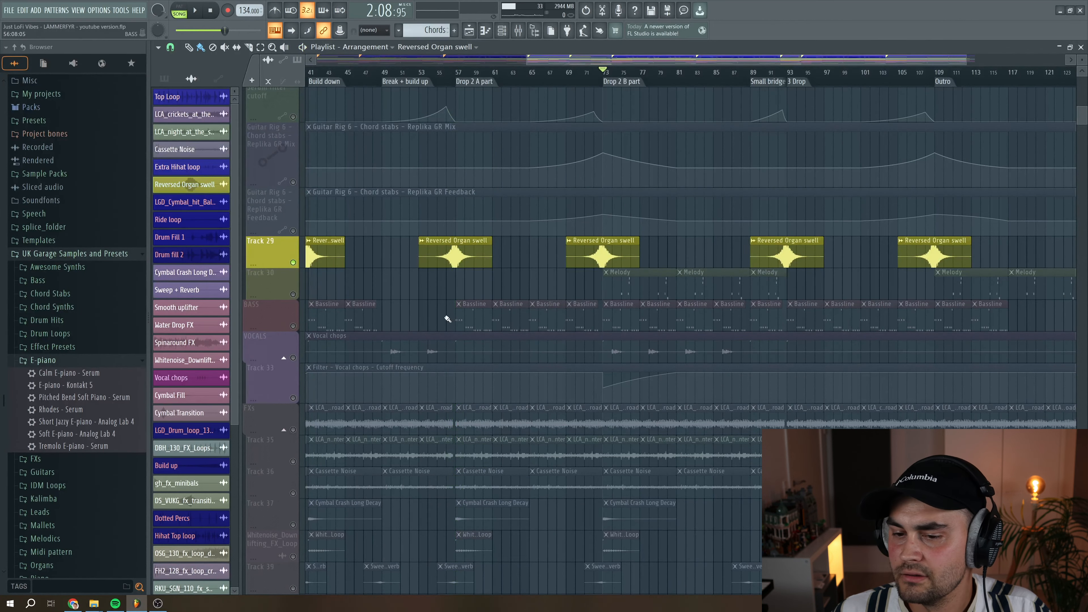
- Unmute Track 30 with the Melody clips and play it together with the organ swell from Drop 2 B part
click(293, 294)
scroll(603, 70, right, 2)
key(space)
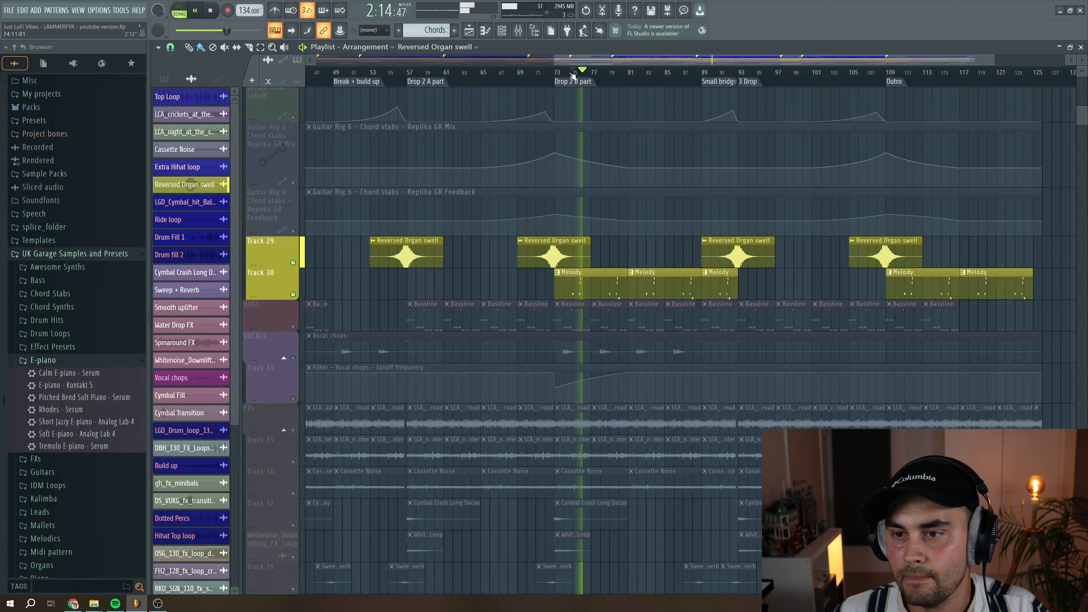
key(space)
- Show the Unsorted channels in the channel rack and open the Melody channel's Serum synth
click(502, 30)
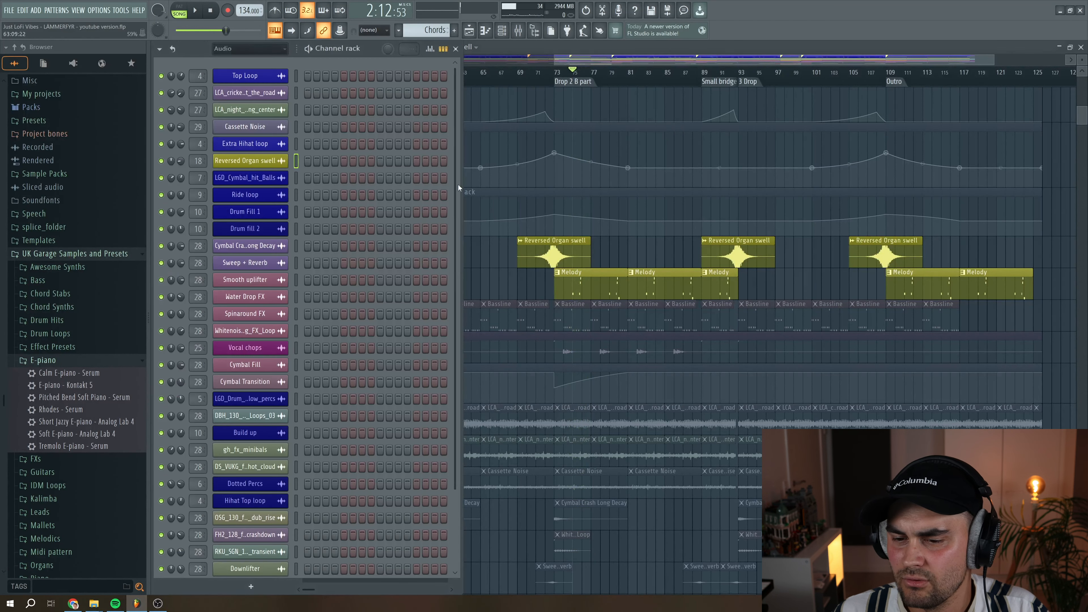
click(248, 49)
click(220, 91)
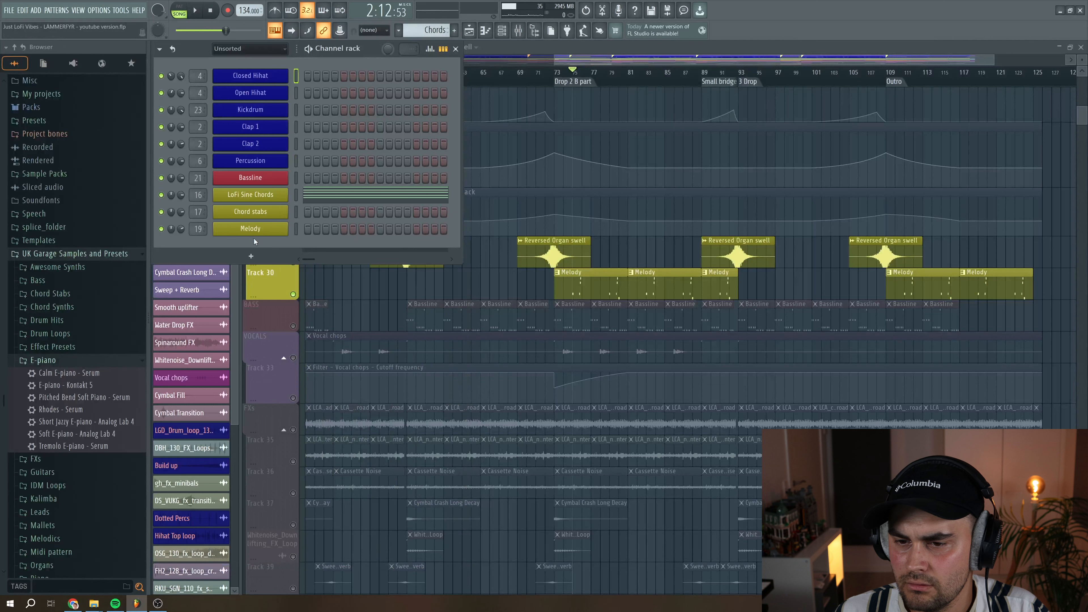
click(257, 229)
drag(366, 174, 411, 152)
- Play the melody while examining Serum's oscillator and effects pages, closing the synth when done
key(space)
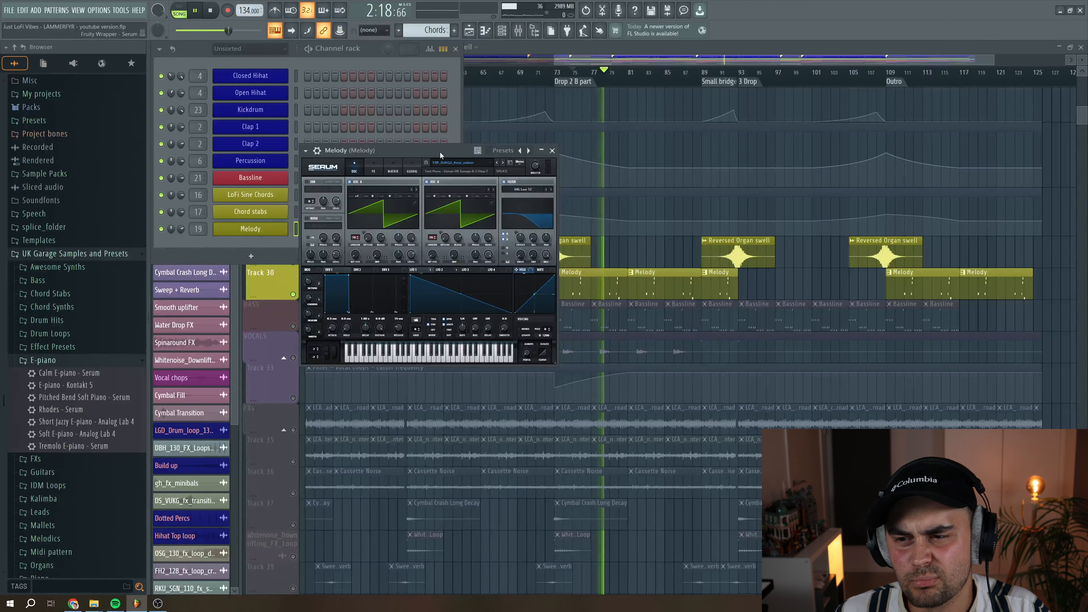
drag(439, 152, 447, 134)
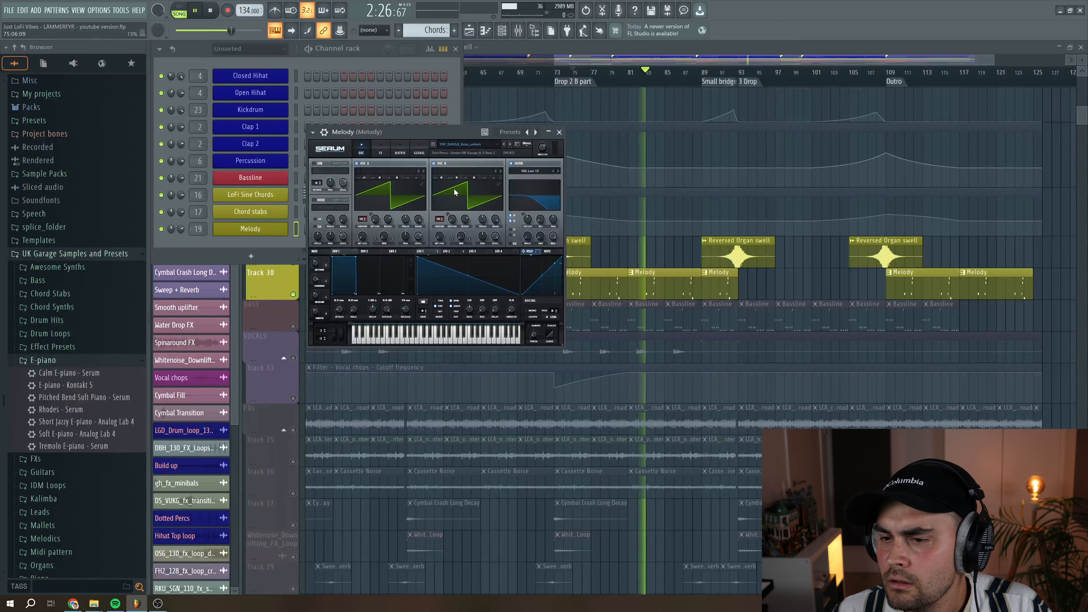
click(381, 152)
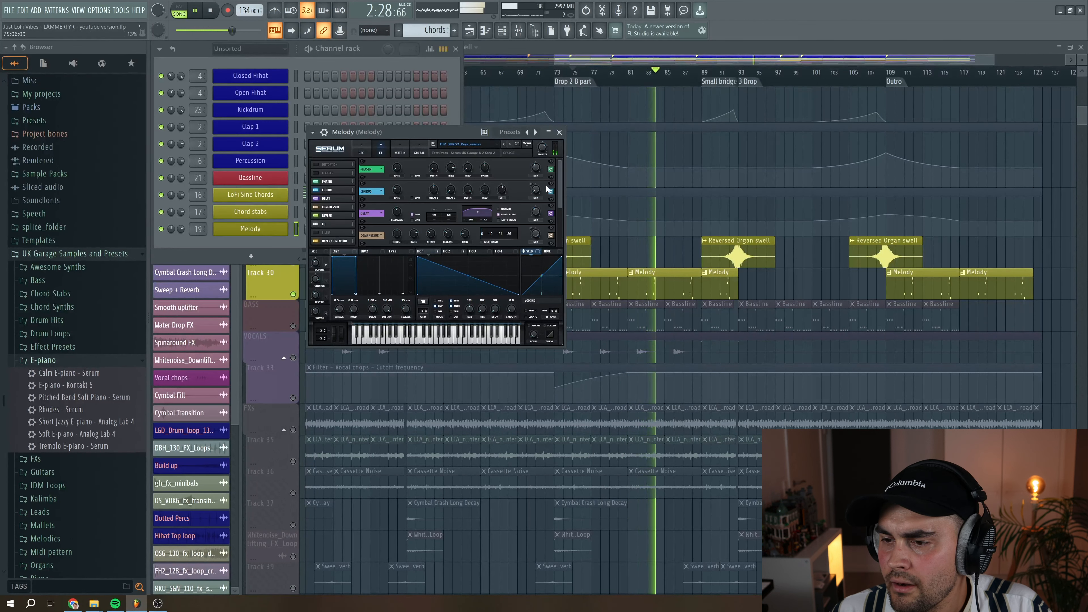
mouse_move(561, 172)
mouse_down()
mouse_move(562, 216)
mouse_move(566, 159)
mouse_up()
click(560, 132)
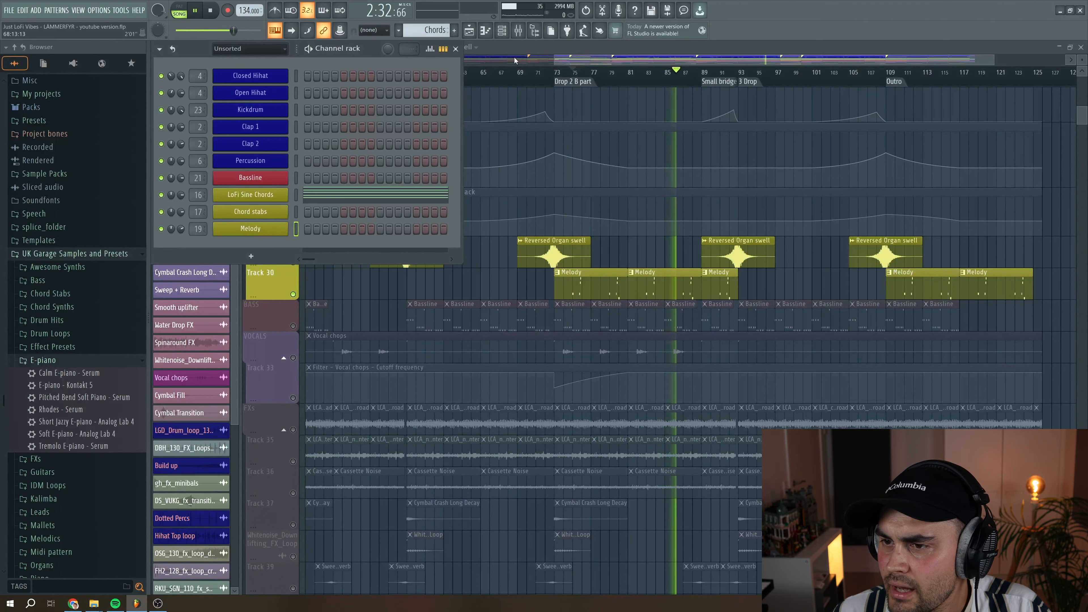
- Examine the RC-20 Retro Color and Fruity Reeverb 2 effects on the Melody mixer insert
key(F9)
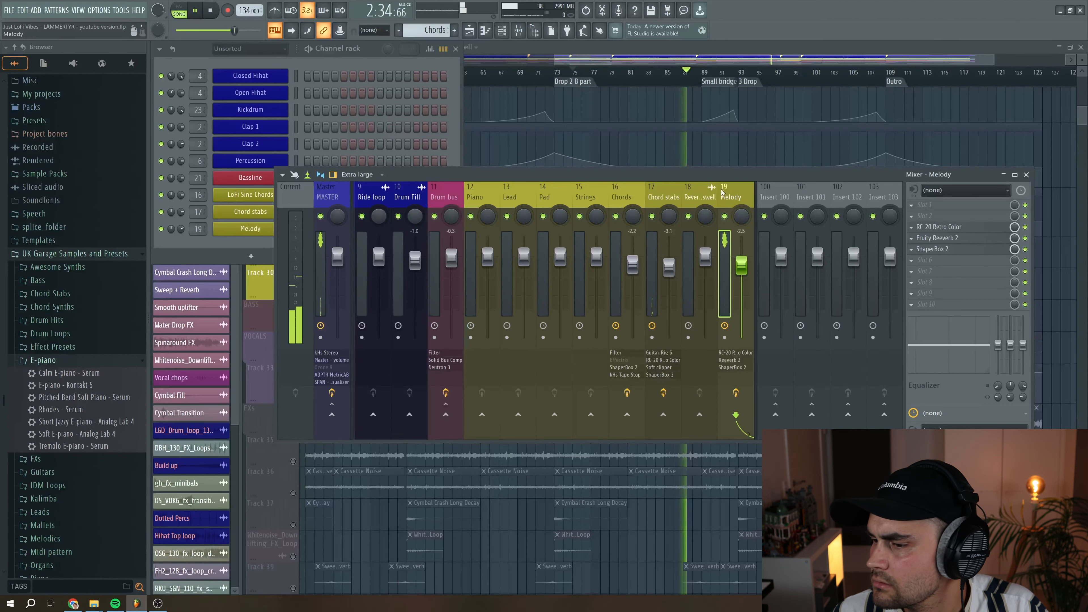
click(938, 227)
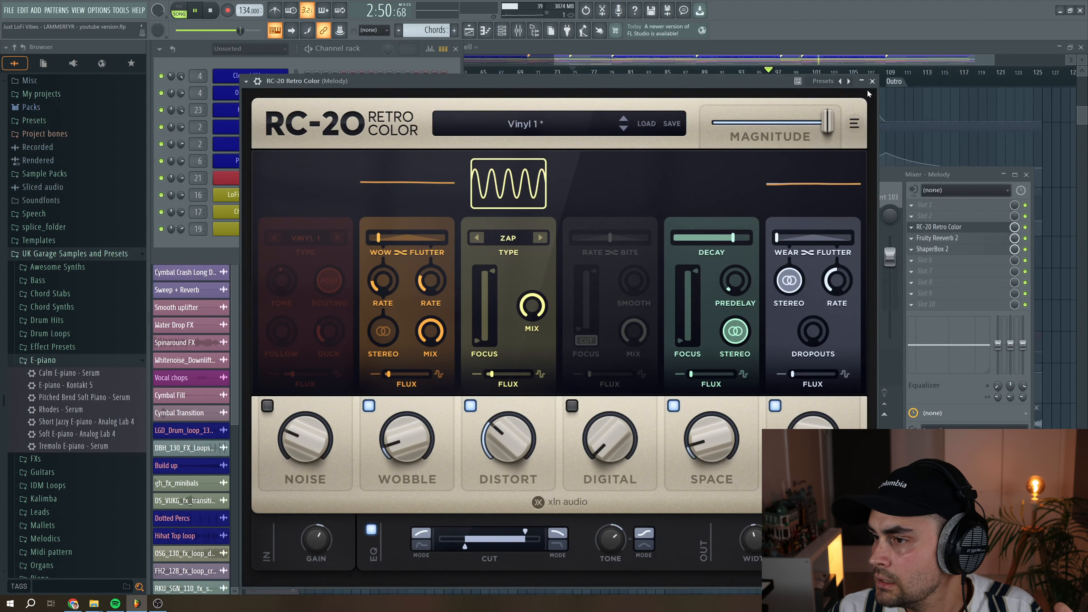
click(872, 80)
click(937, 238)
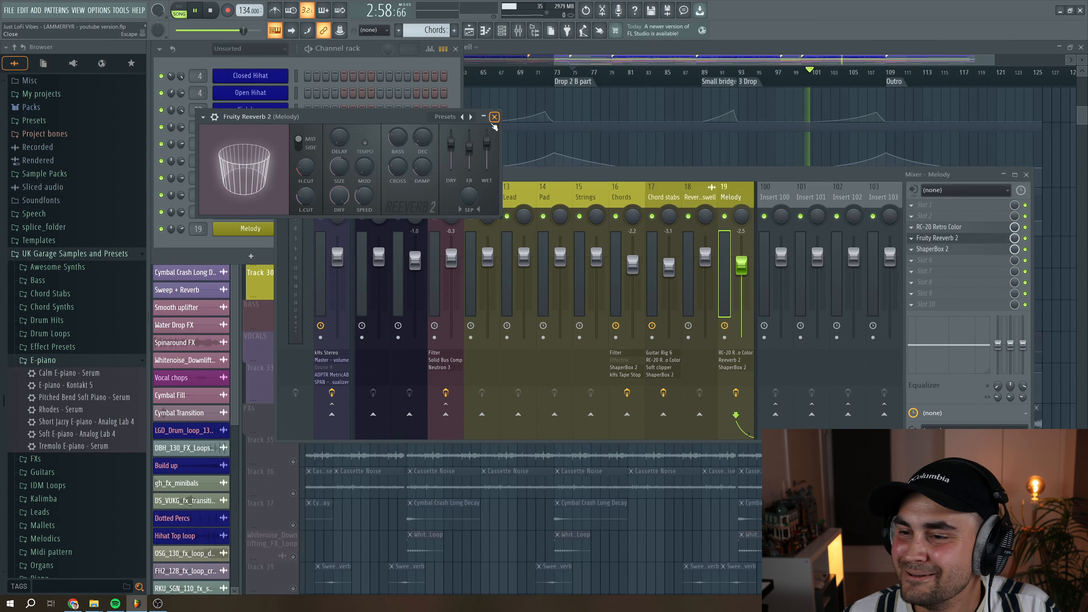
click(494, 119)
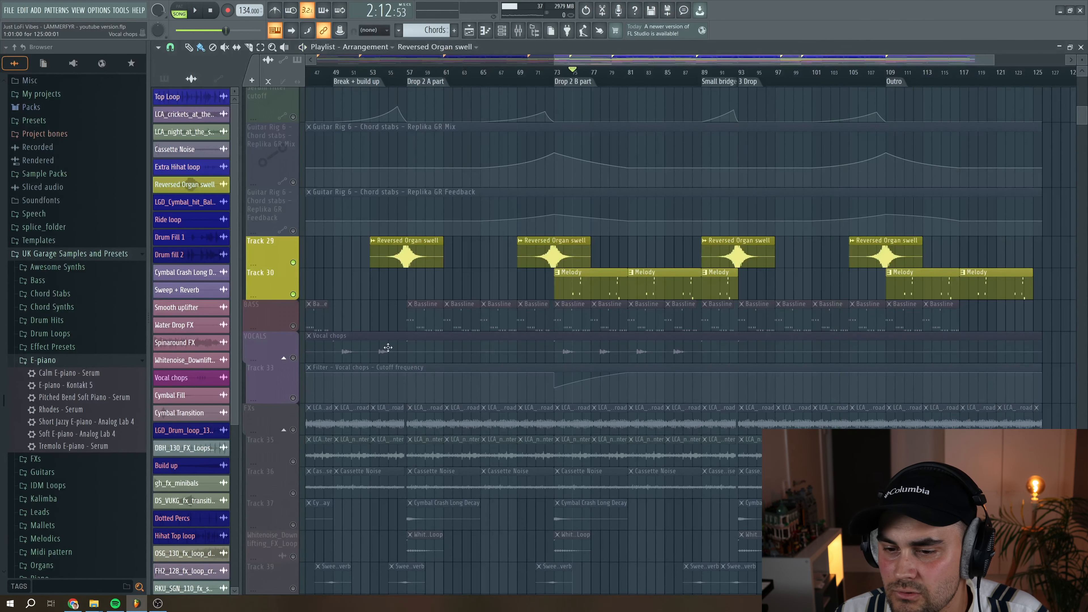
- Re-enable all playlist tracks and play the full arrangement in Drop 2 B part
right_click(293, 294)
right_click(293, 294)
key(space)
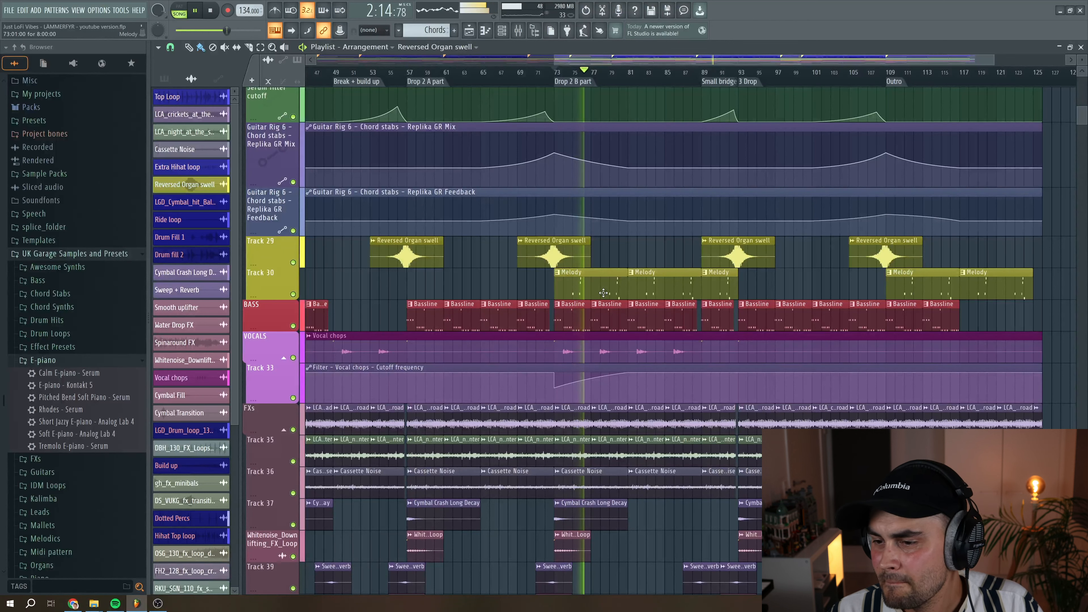
click(613, 78)
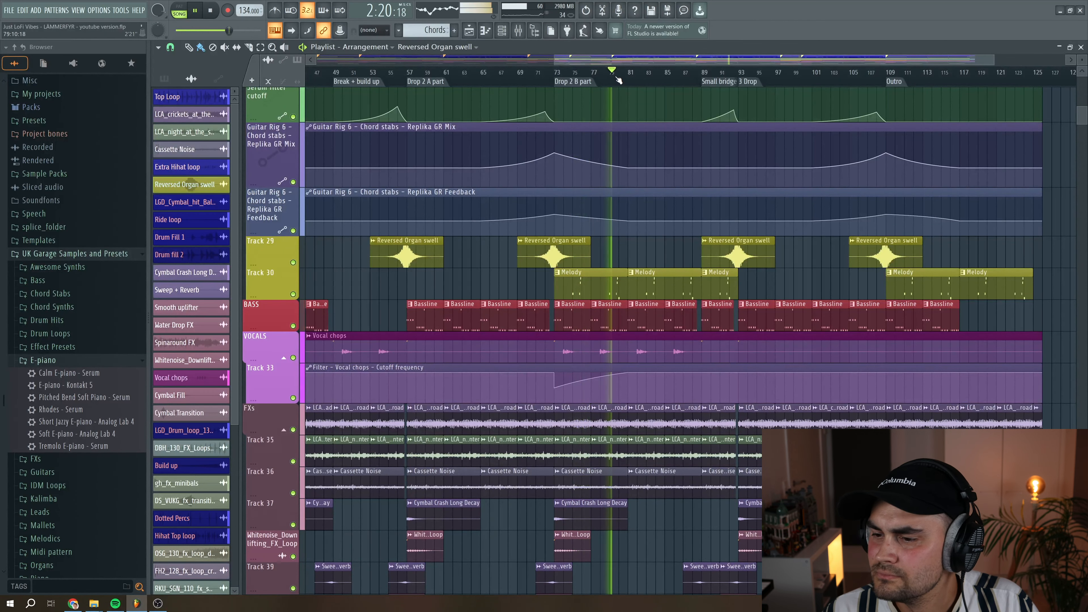
key(space)
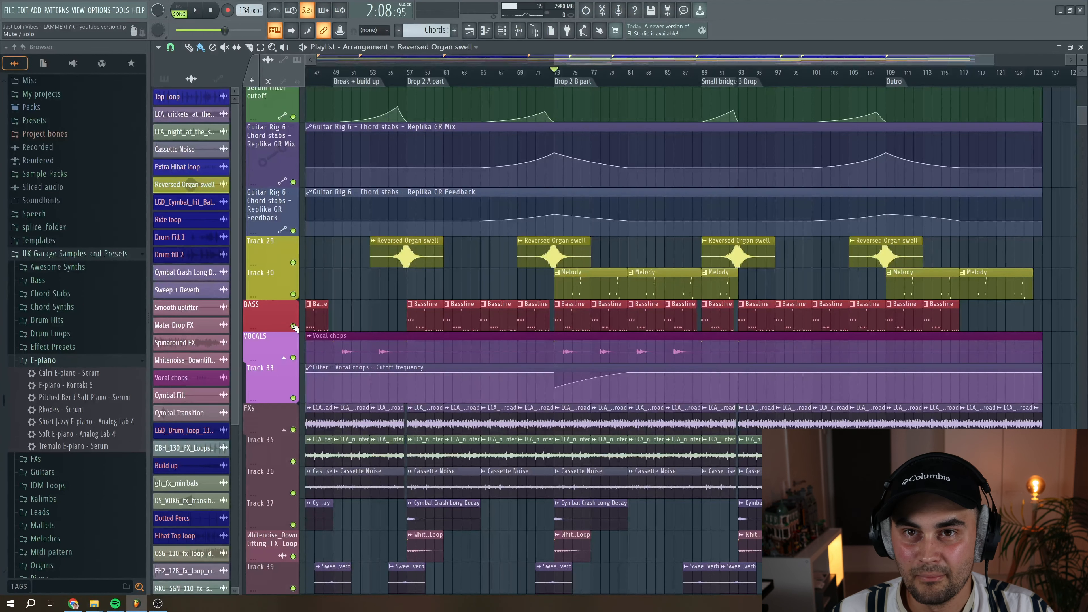
- Solo the BASS track in the playlist
ctrl+click(294, 327)
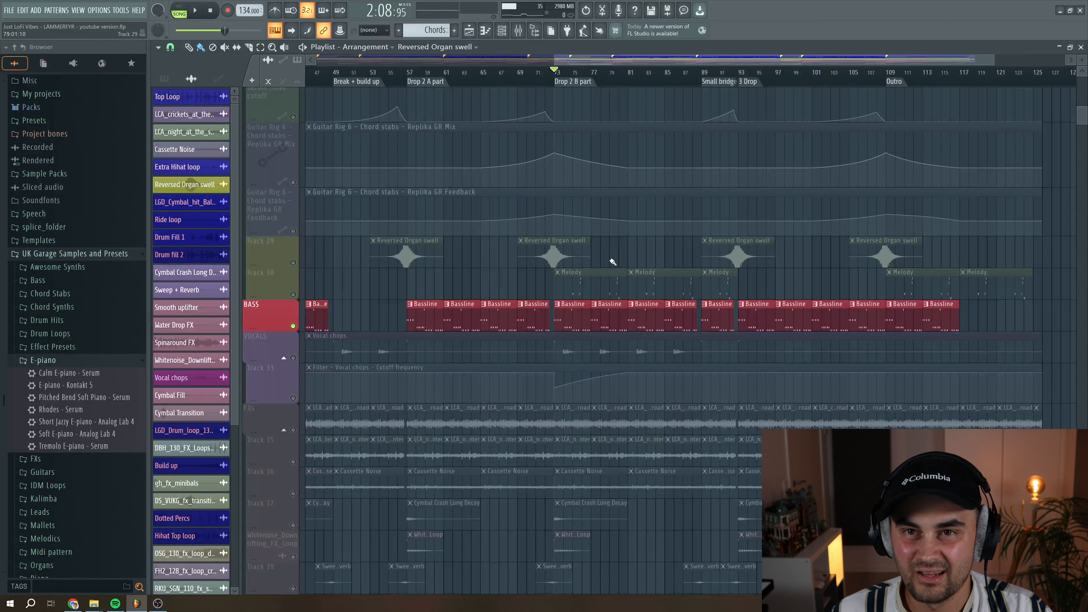
- Play the soloed bass and examine the Bassline pattern's notes in the piano roll during playback
key(space)
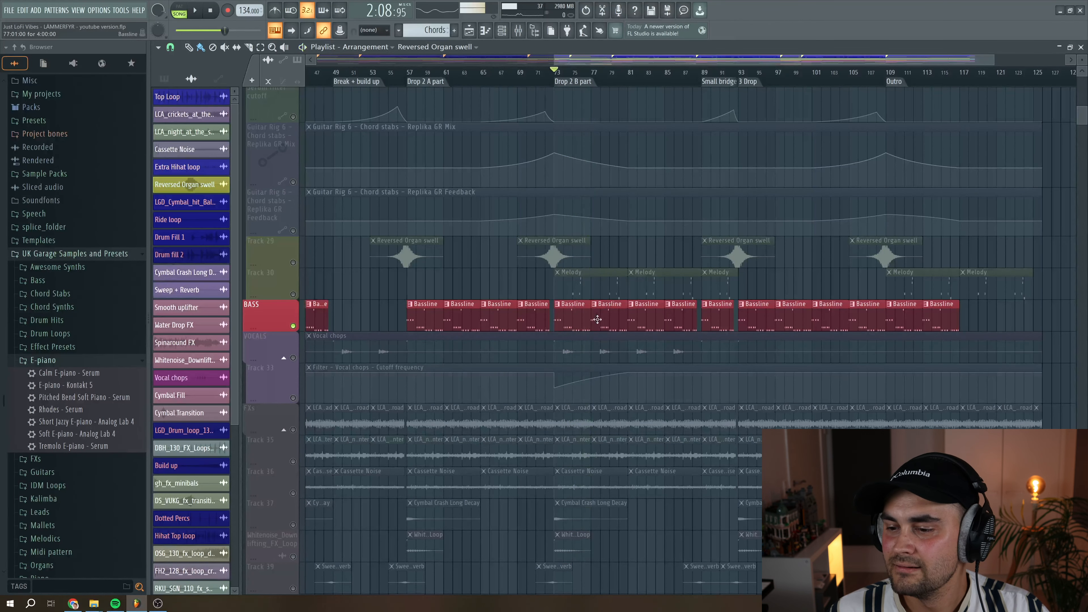
key(space)
click(577, 318)
double_click(578, 318)
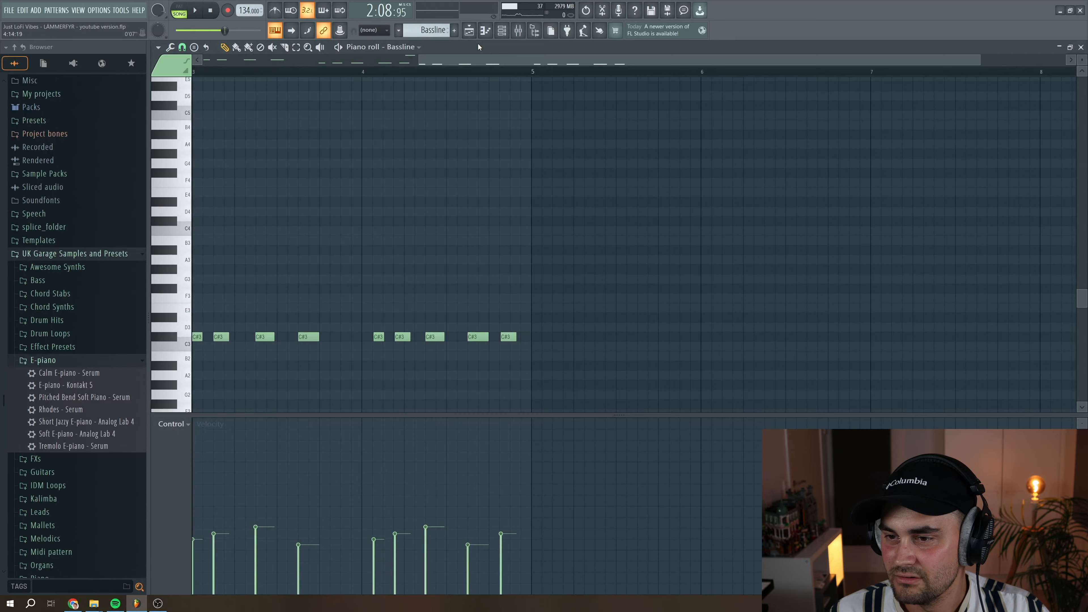
scroll(697, 114, down, 1)
scroll(698, 114, down, 3)
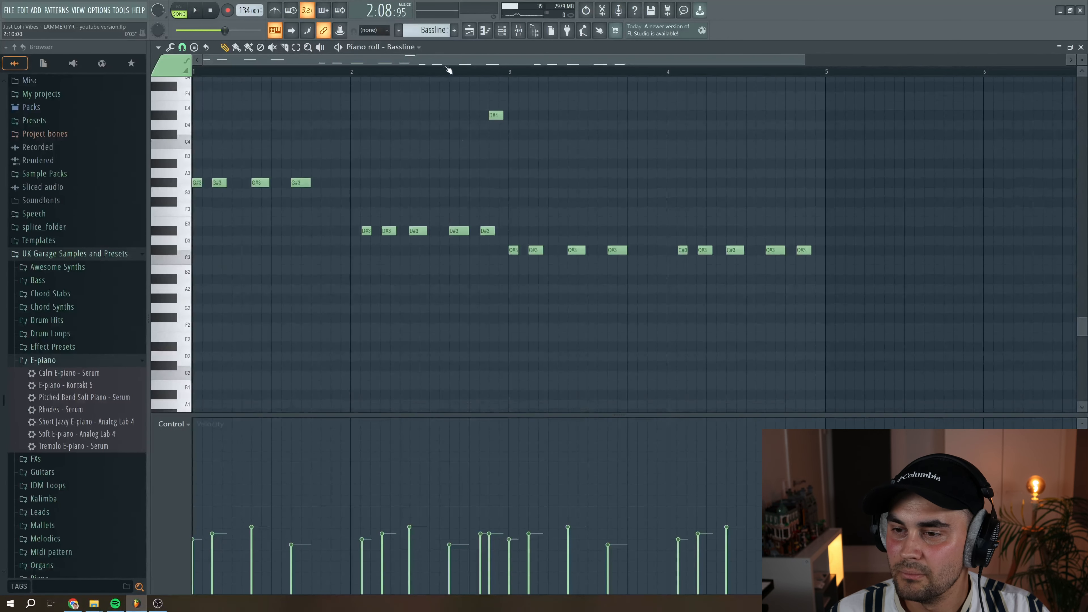
scroll(426, 247, up, 1)
key(space)
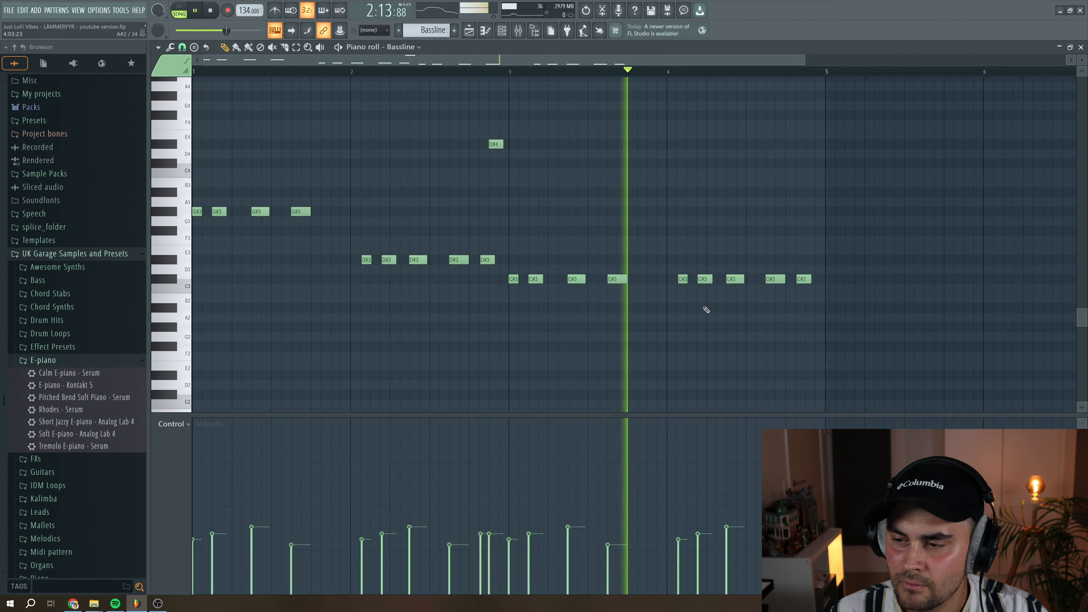
key(space)
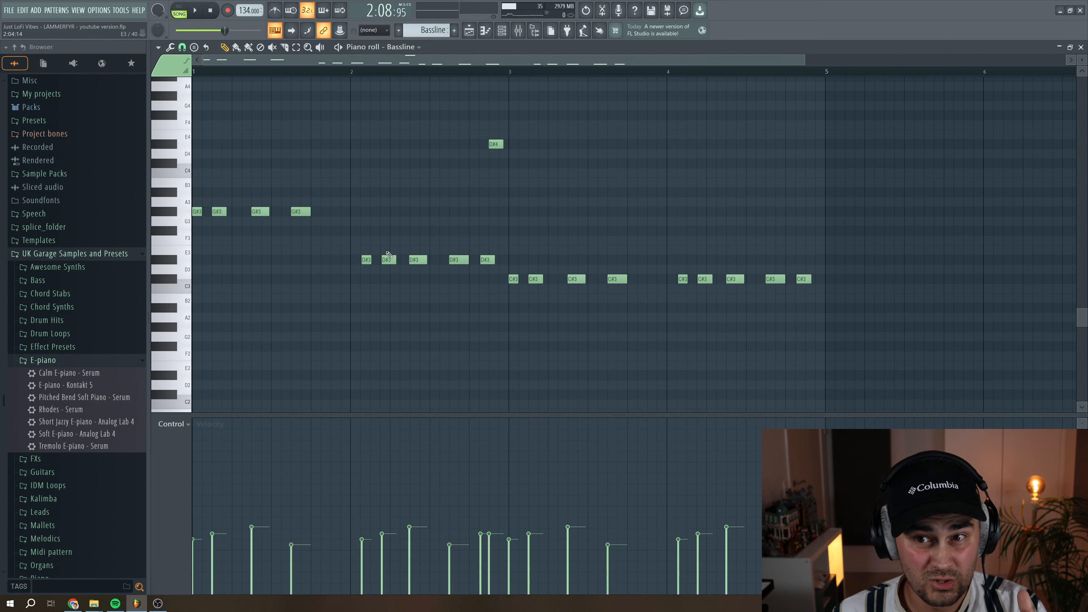
- Examine the spacing and timing of the Bassline notes around the second bar
drag(806, 59, 635, 60)
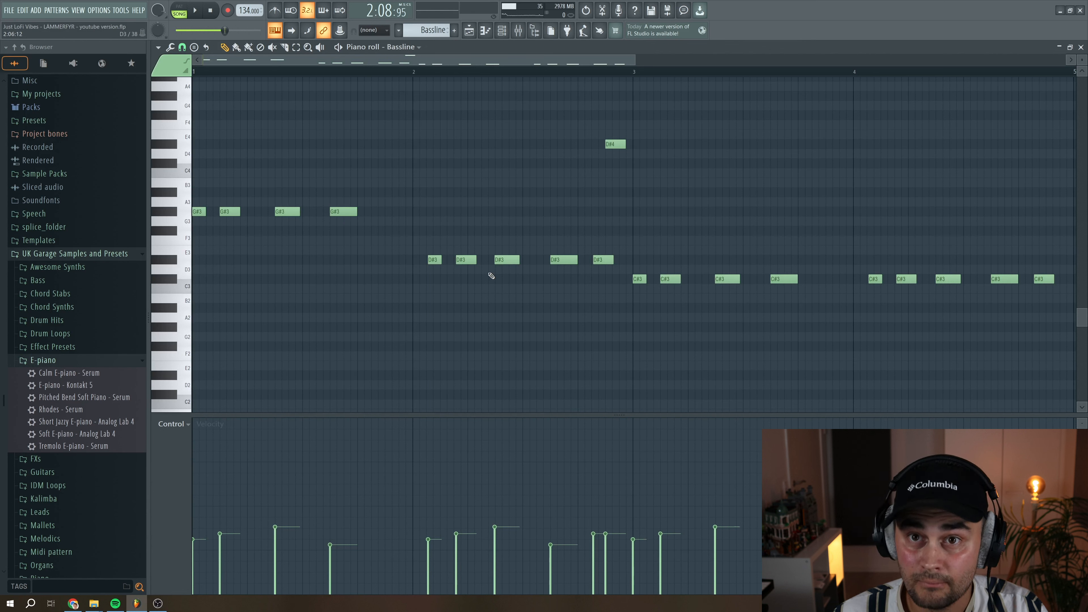
drag(635, 60, 660, 57)
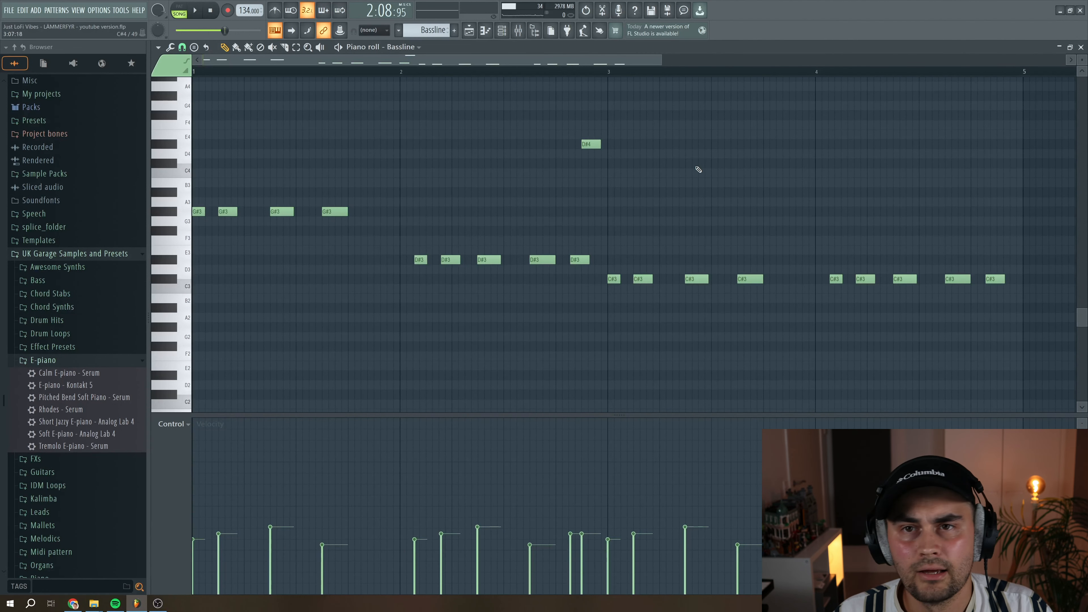
key(space)
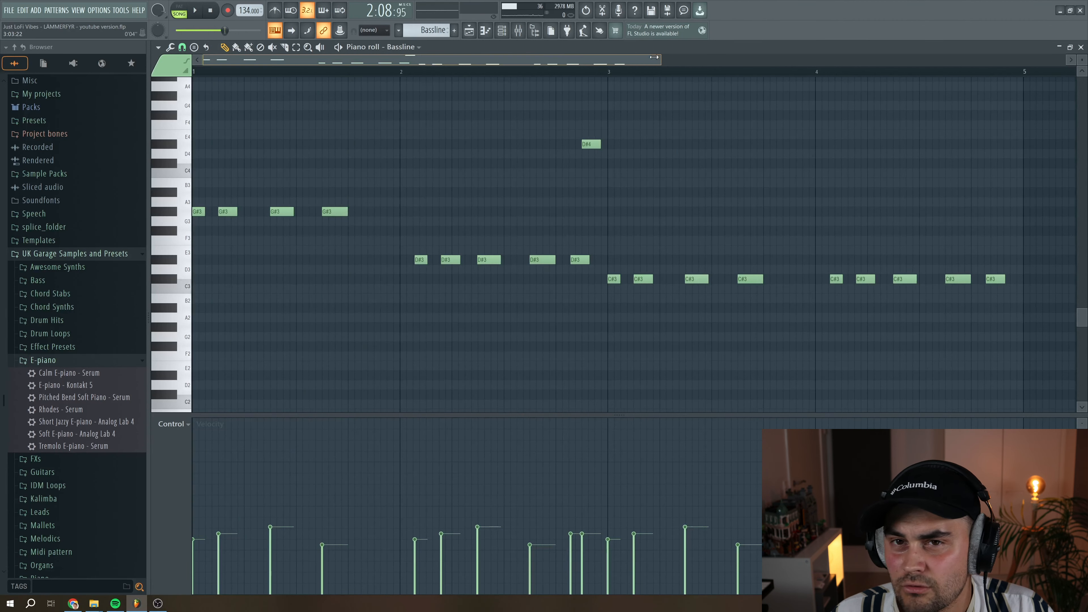
drag(649, 64, 574, 63)
click(473, 261)
drag(473, 260, 468, 260)
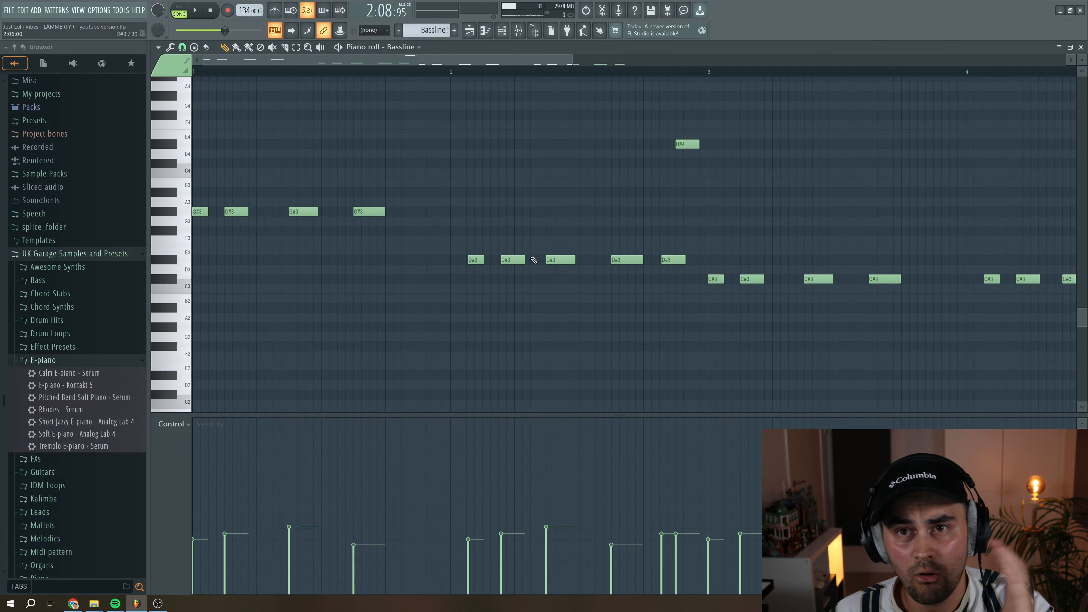
key(space)
drag(574, 60, 596, 58)
key(space)
- Set the piano roll snap to (none), then nudge bar 2's first D#3 note slightly later and back to its original position
click(182, 47)
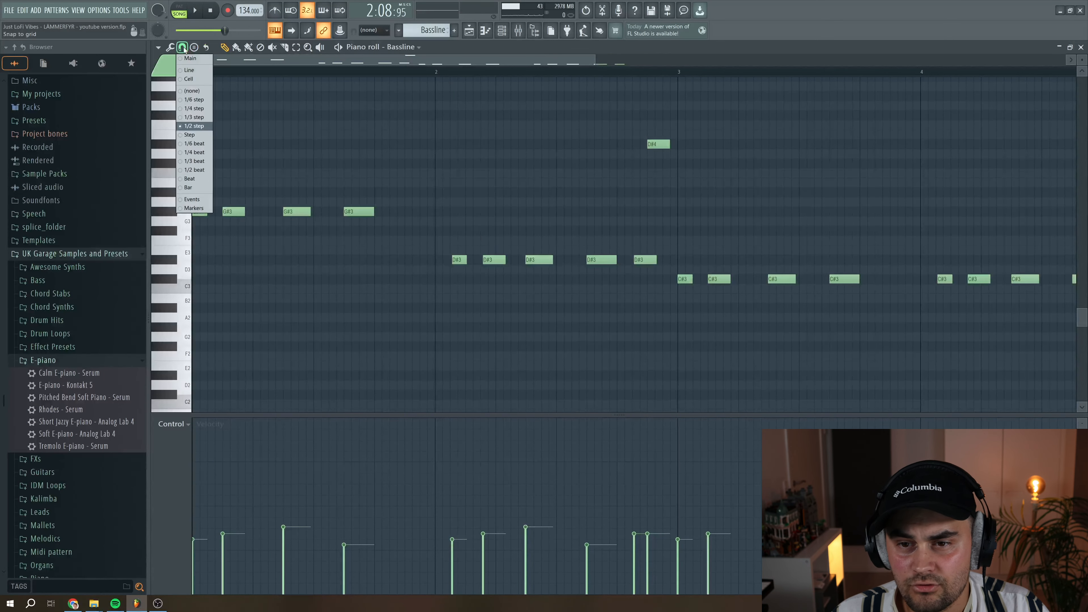
click(194, 72)
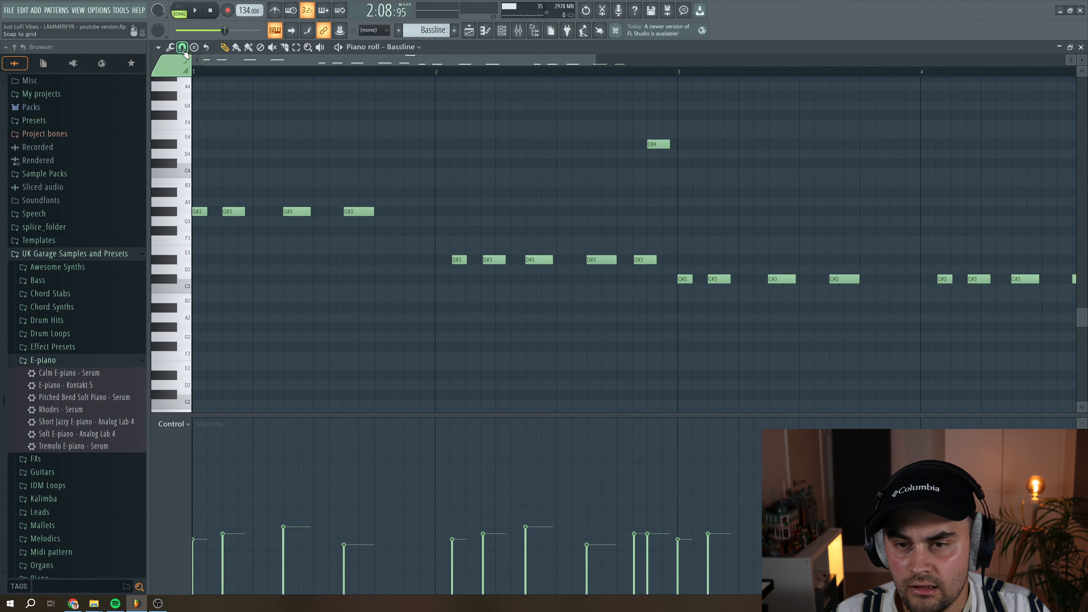
drag(457, 259, 459, 259)
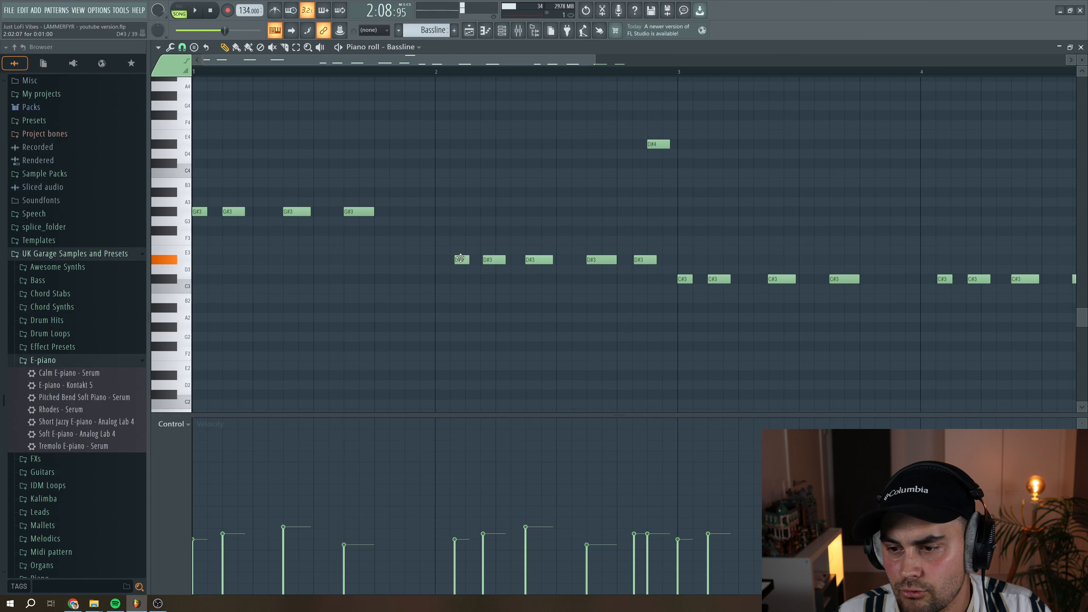
drag(463, 258, 461, 258)
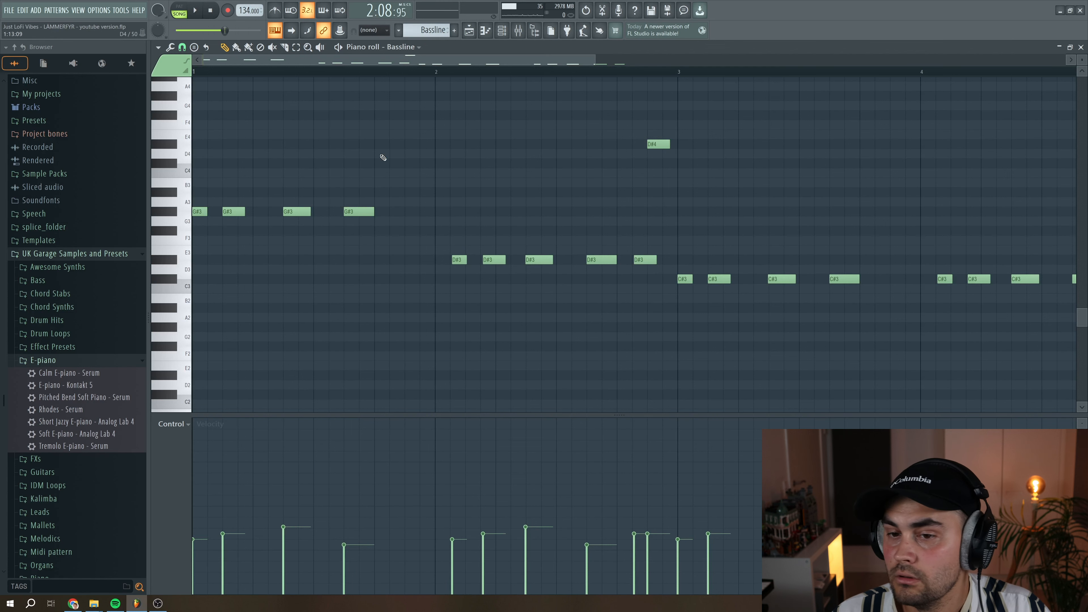
click(182, 47)
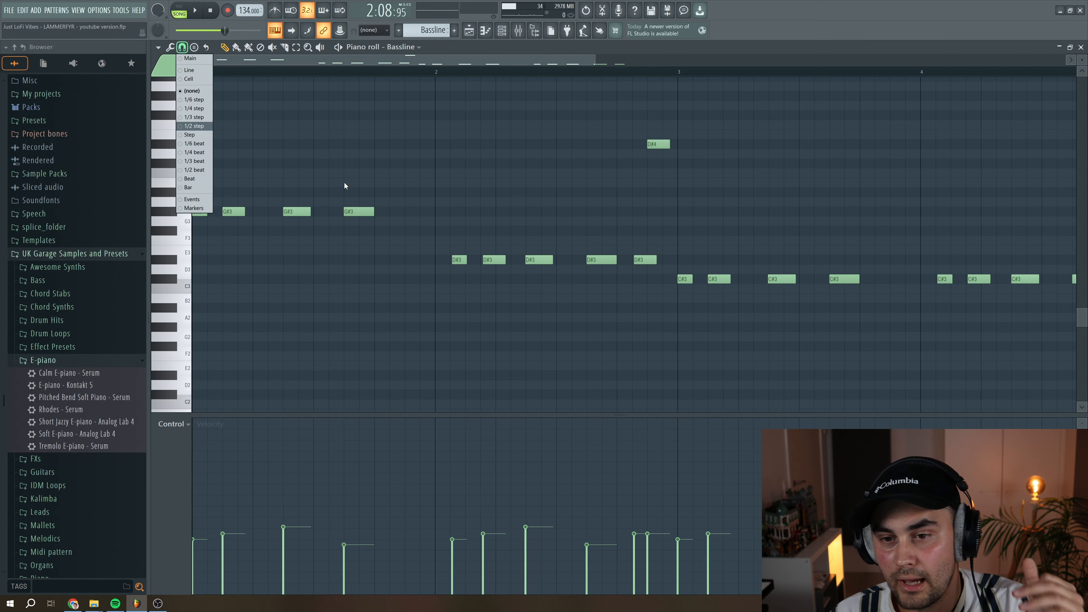
- Close the piano roll and open the Bassline channel's Reaktor Monark synth over the playlist
click(1081, 47)
click(1081, 47)
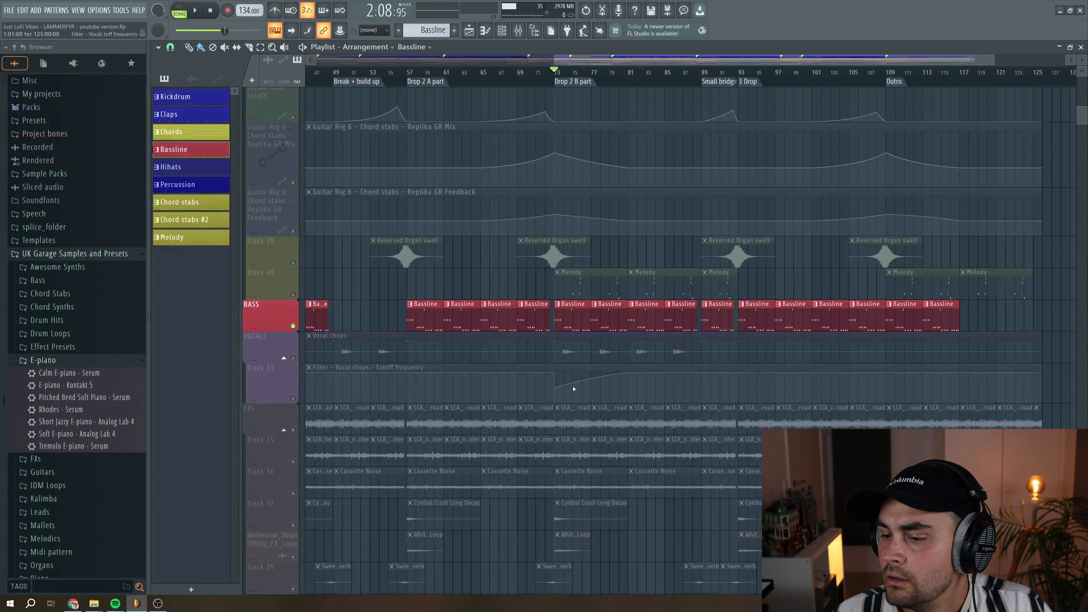
key(F6)
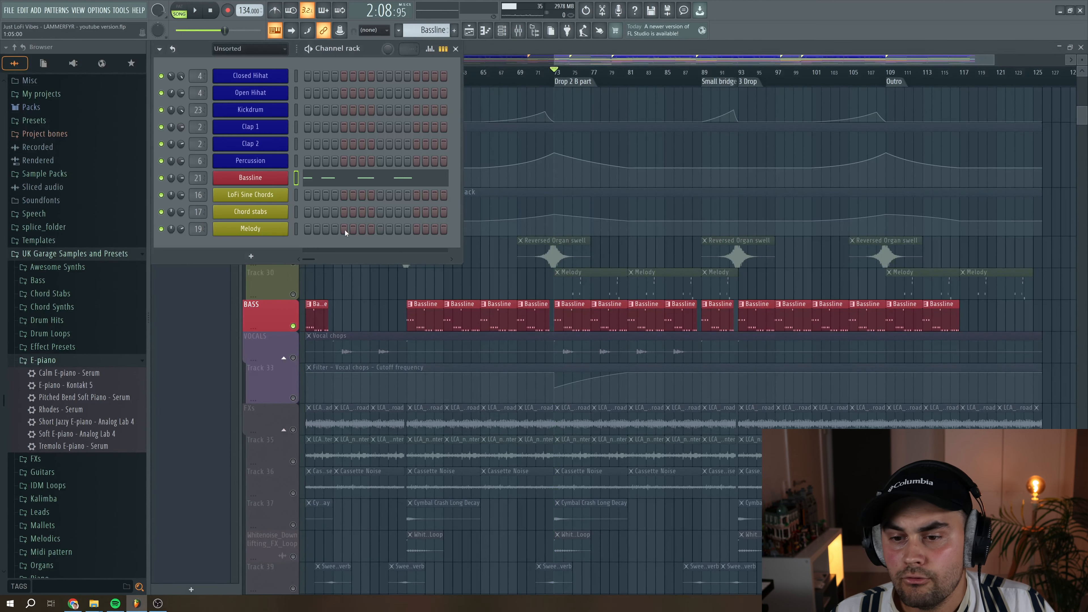
click(263, 179)
drag(282, 72, 316, 159)
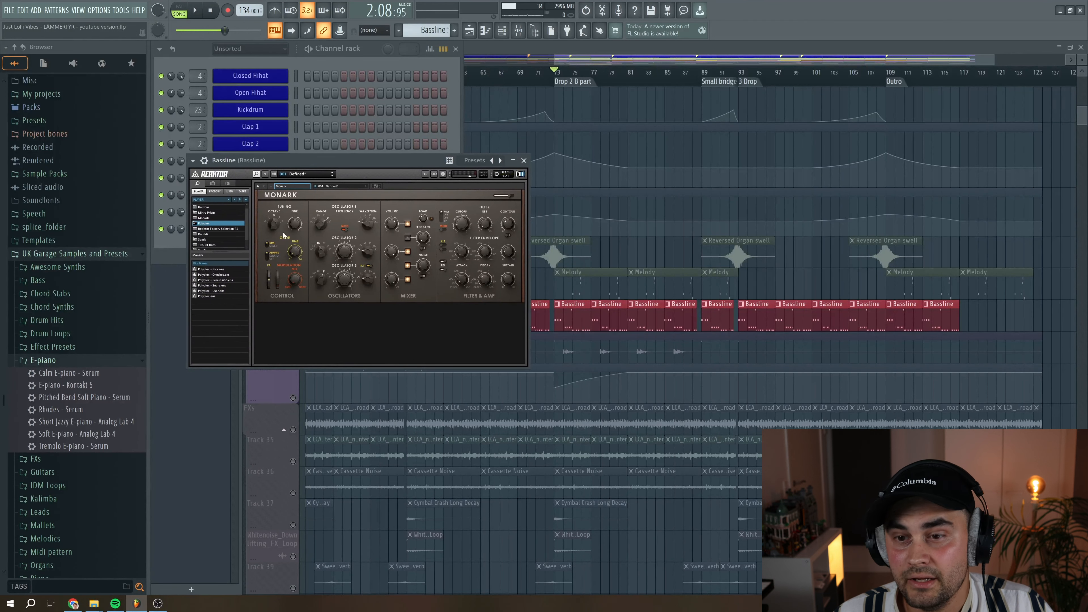
drag(413, 162, 408, 147)
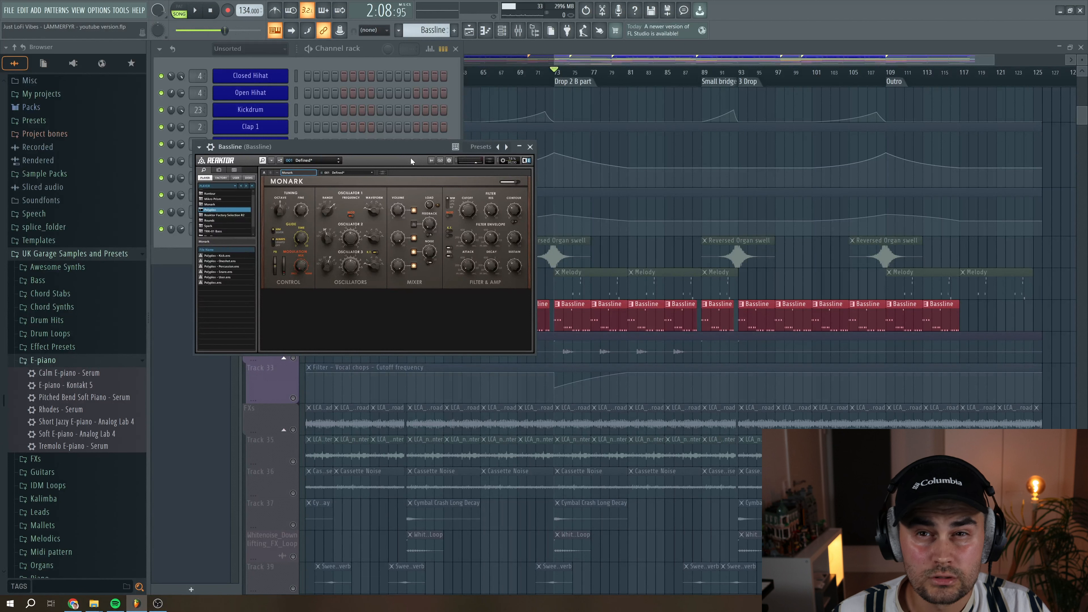
mouse_move(353, 144)
mouse_down()
mouse_move(388, 141)
mouse_move(346, 146)
mouse_up()
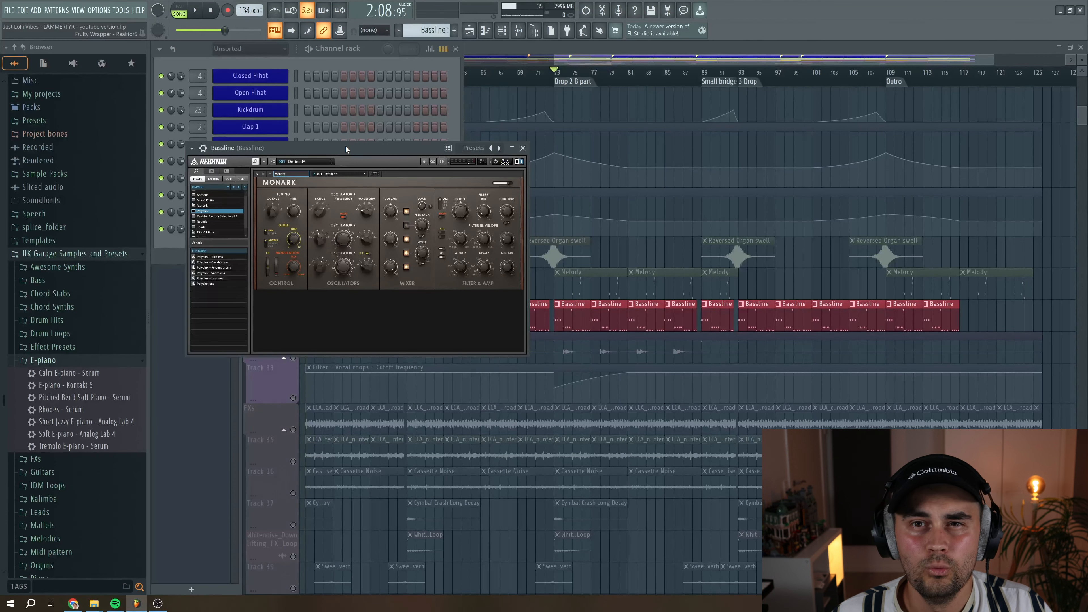
- Play the soloed bassline from Drop 2 B part with the Monark synth open
key(space)
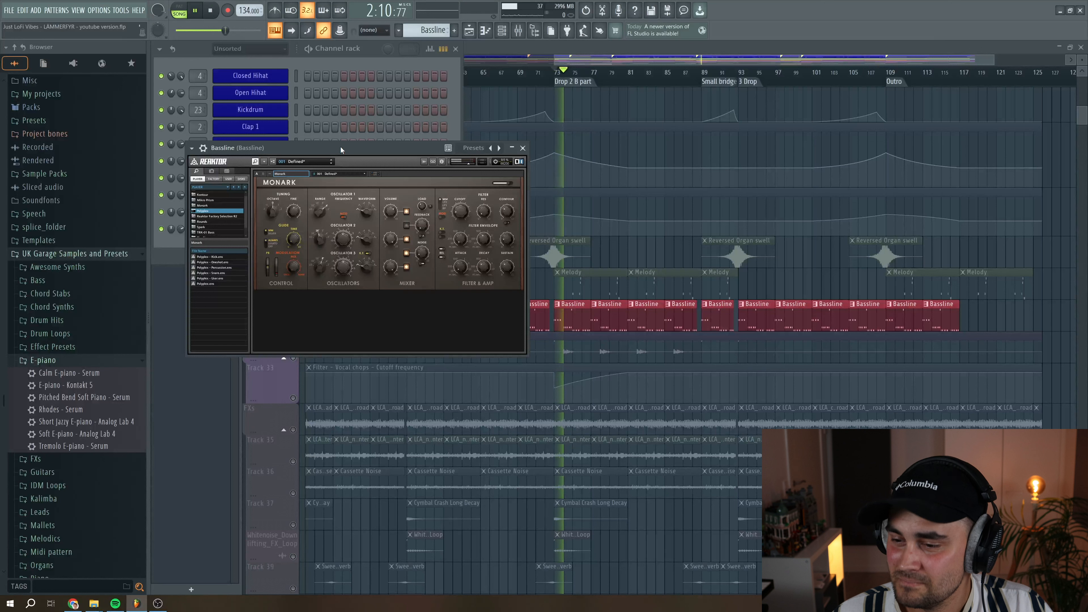
key(space)
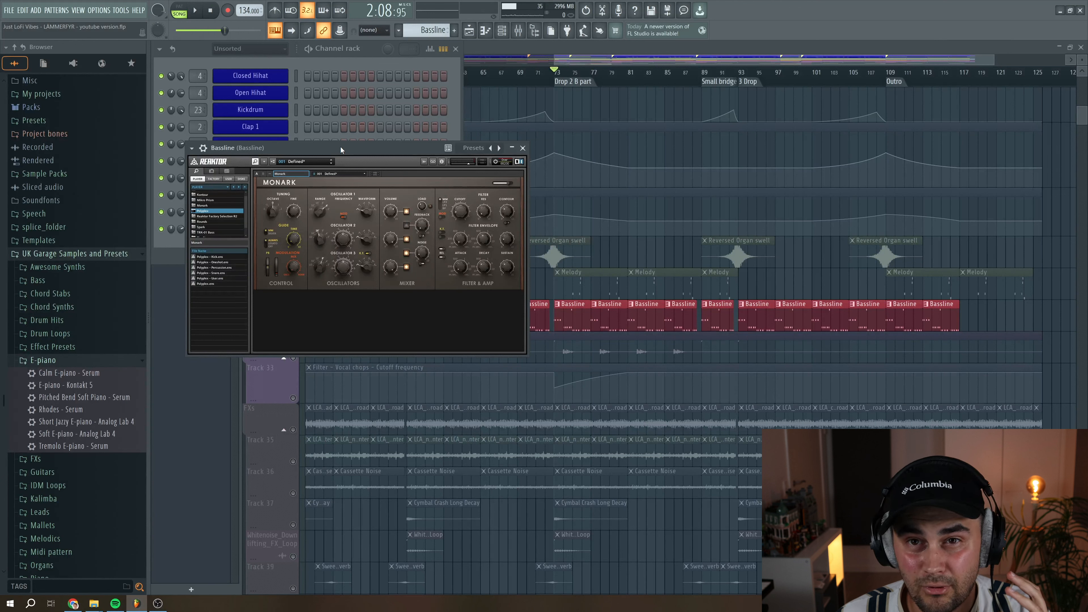
drag(372, 156, 364, 140)
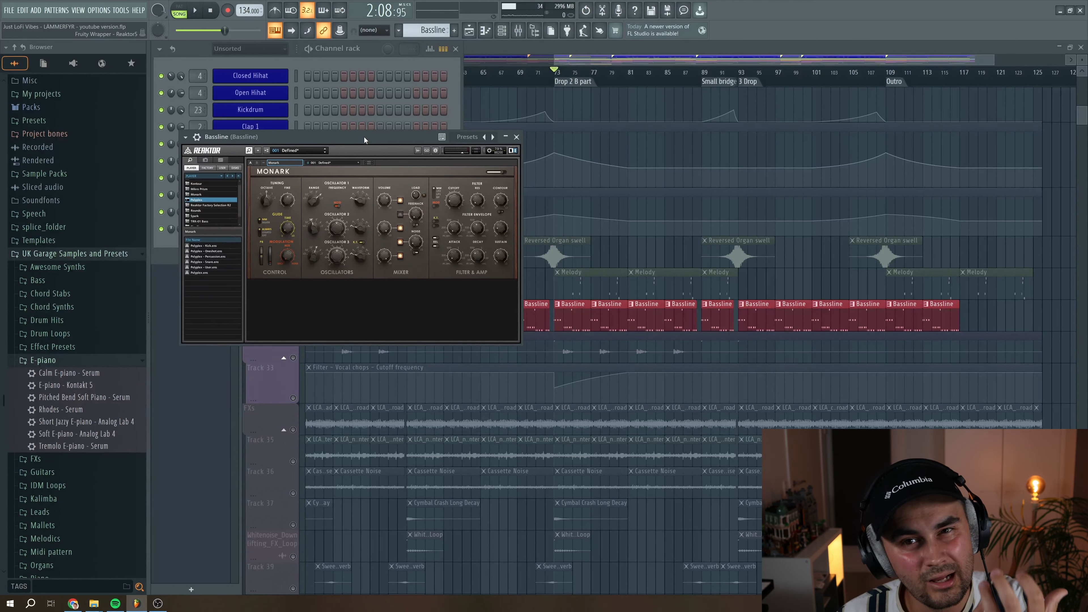
key(space)
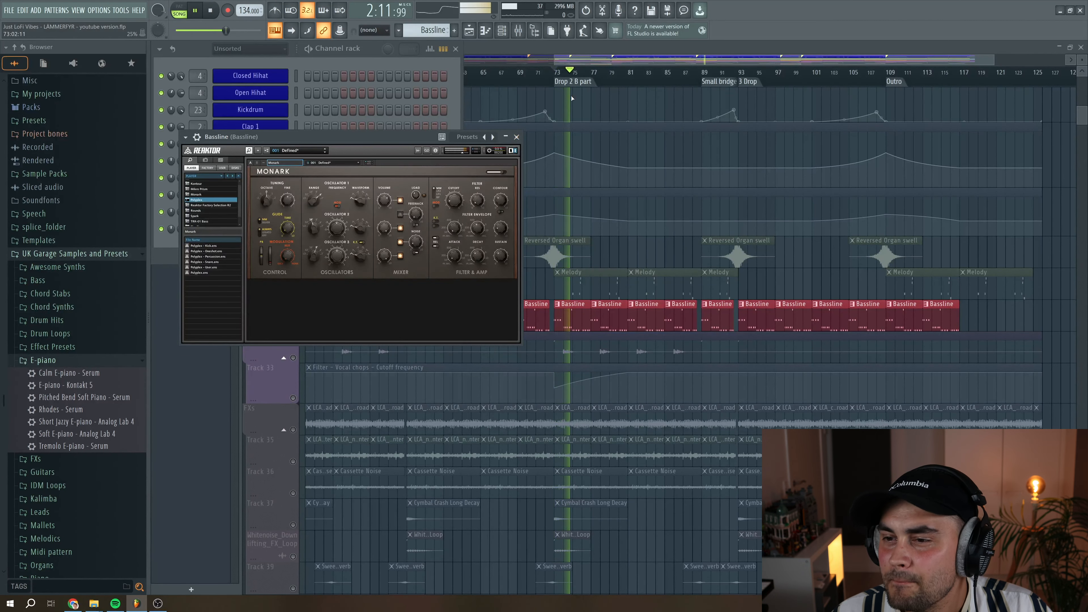
key(space)
- Examine the Fruity Limiter on the Bassline mixer insert, including its sidechain source choices and the Kickdrum routing
key(F9)
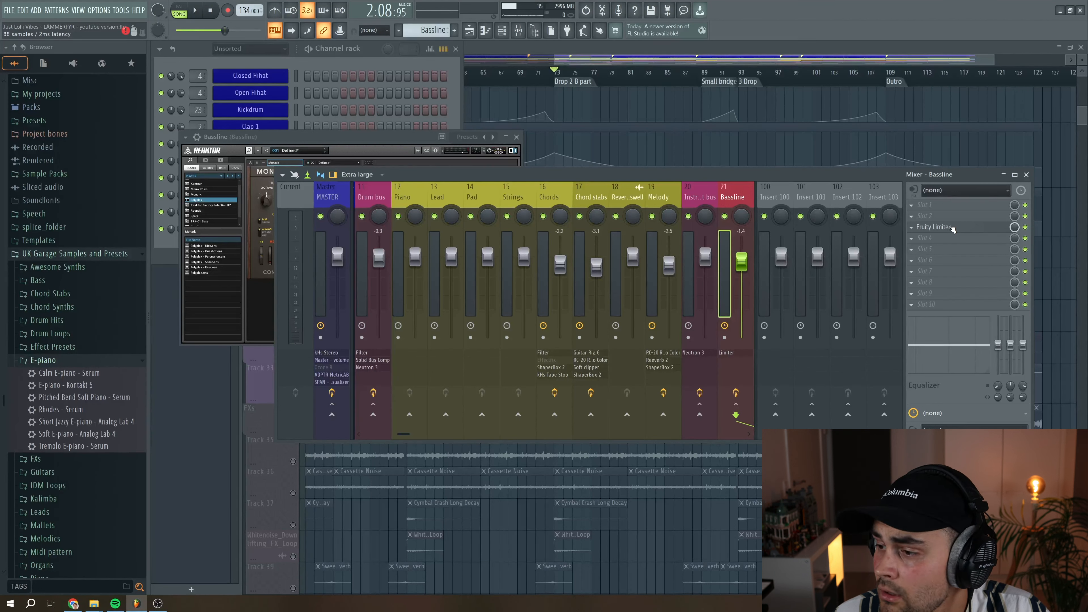
click(952, 229)
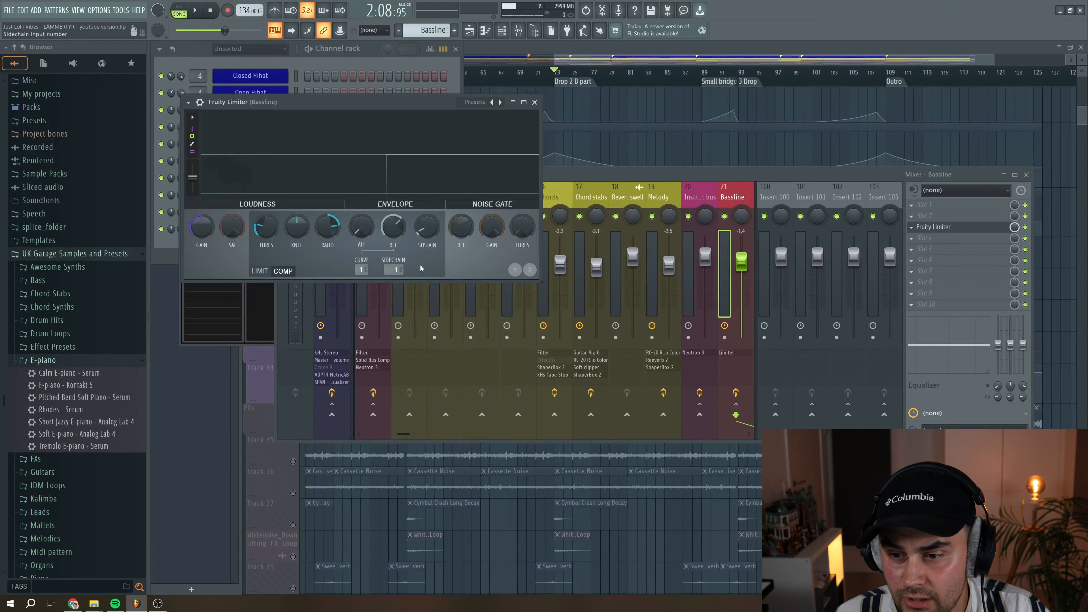
click(739, 197)
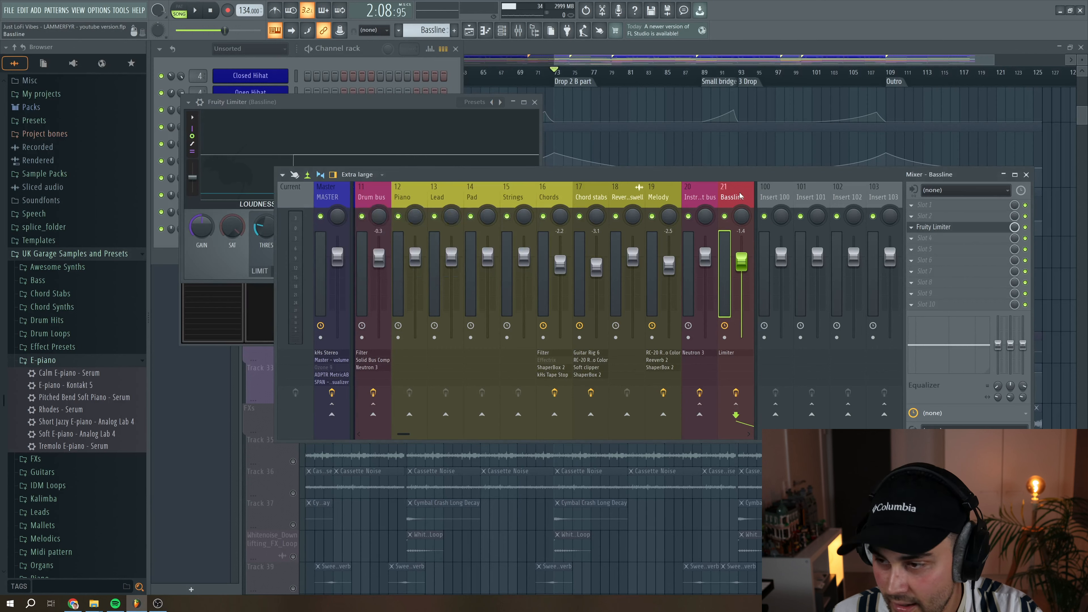
scroll(740, 199, down, 3)
scroll(740, 200, up, 1)
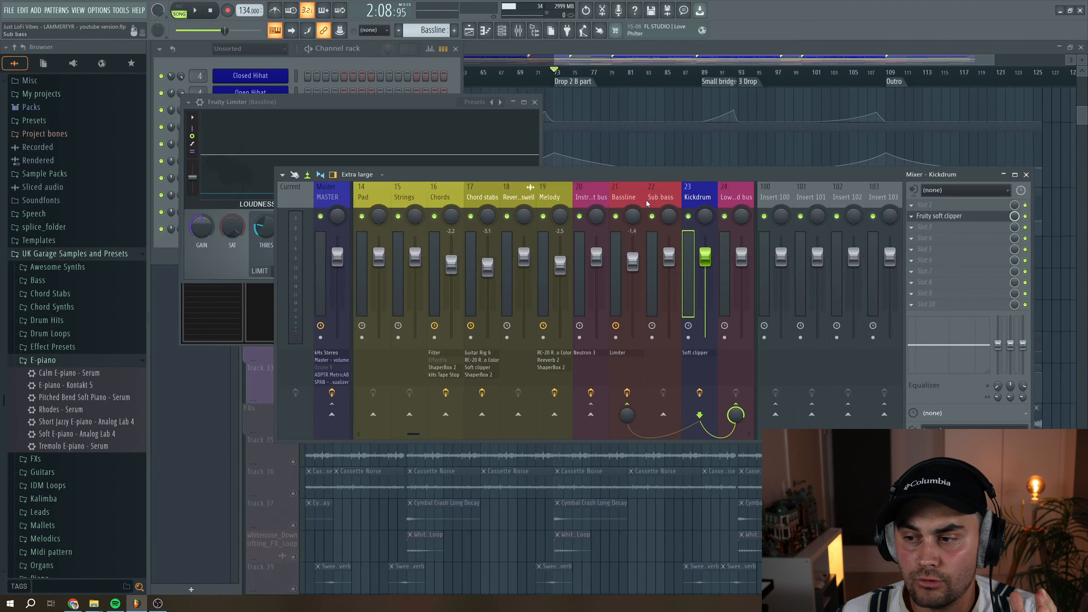
mouse_move(407, 98)
mouse_down()
mouse_move(420, 108)
mouse_move(403, 95)
mouse_up()
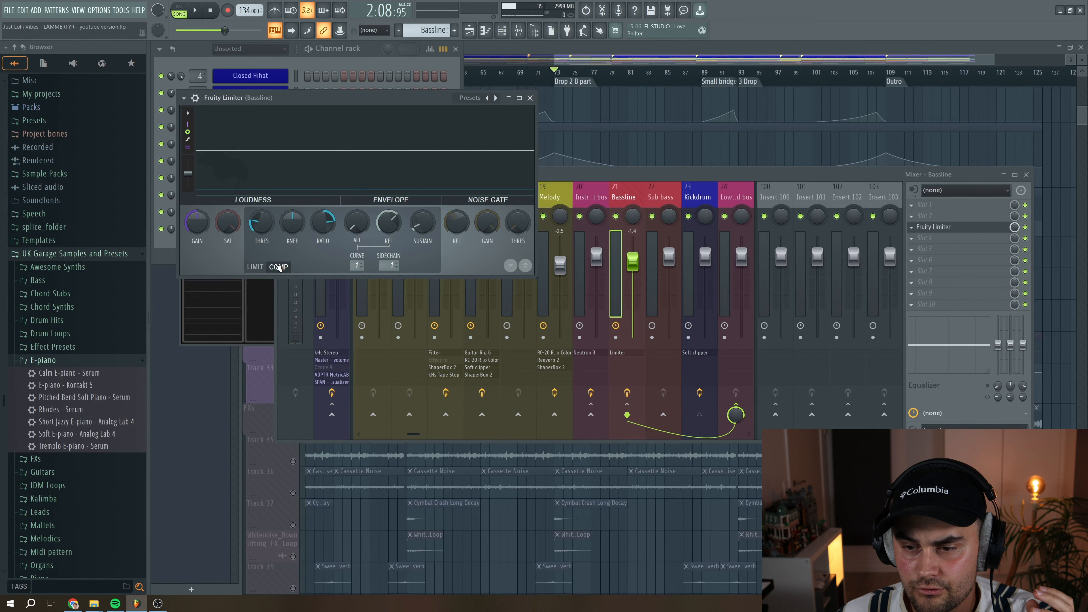
click(391, 265)
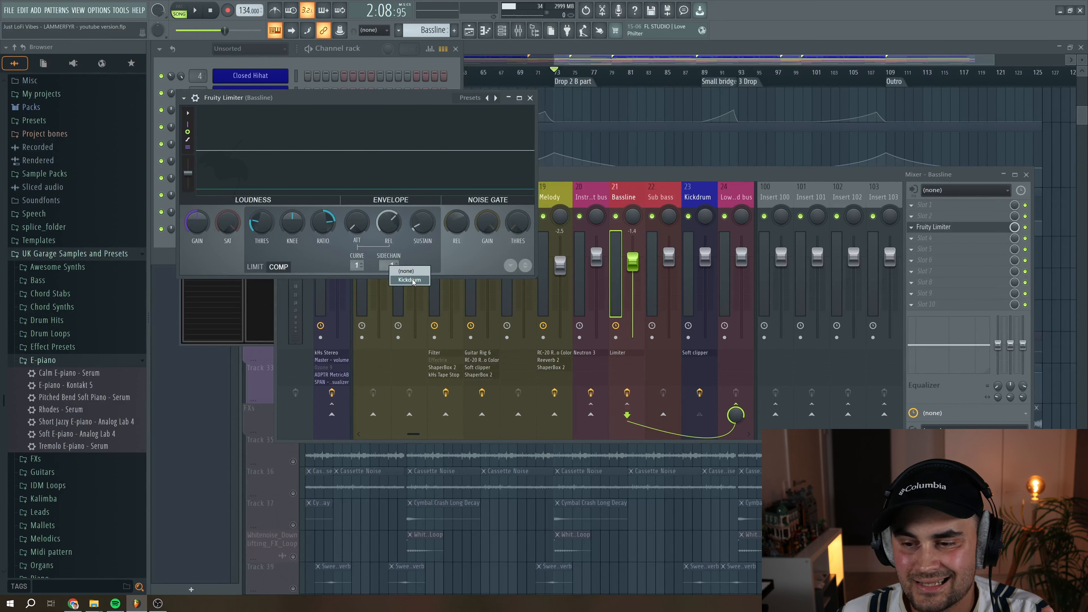
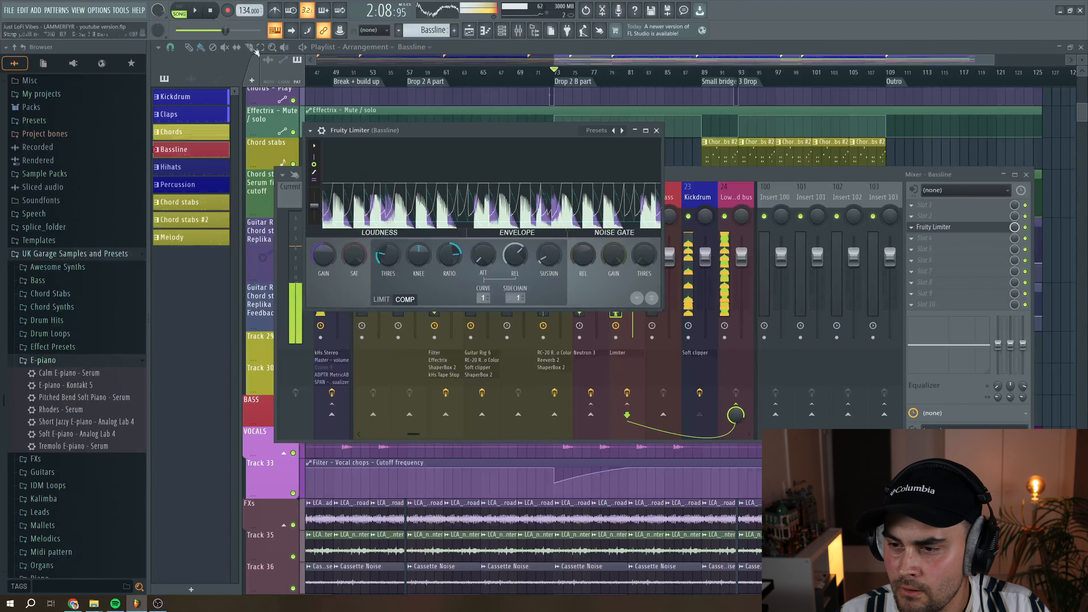
- Stop playback, close the mixer and limiter windows, and solo the VOCALS track in the playlist
key(space)
key(F12)
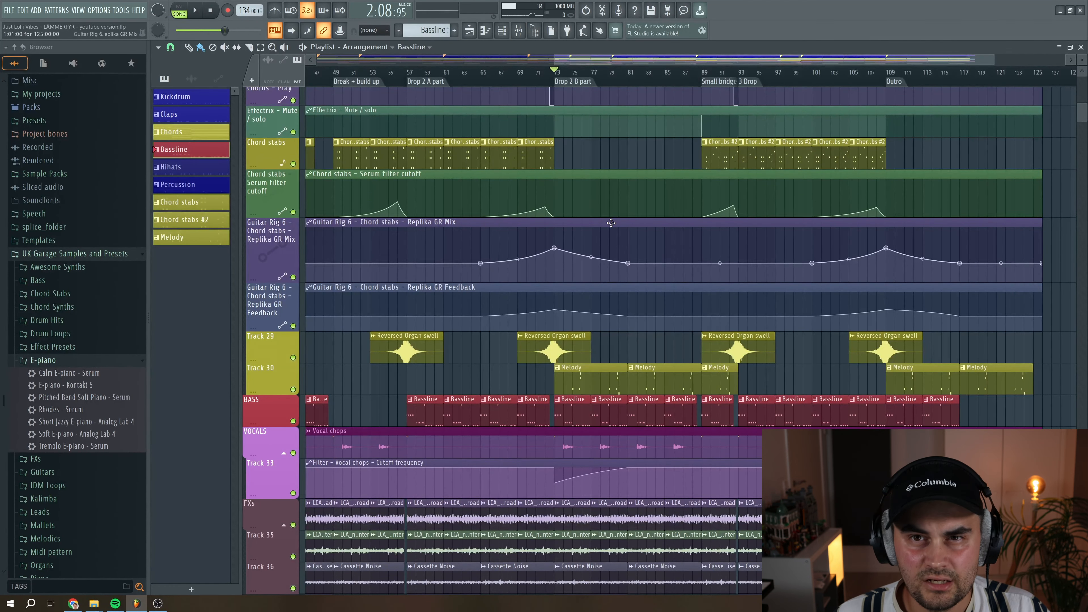
scroll(640, 161, down, 3)
scroll(639, 172, down, 3)
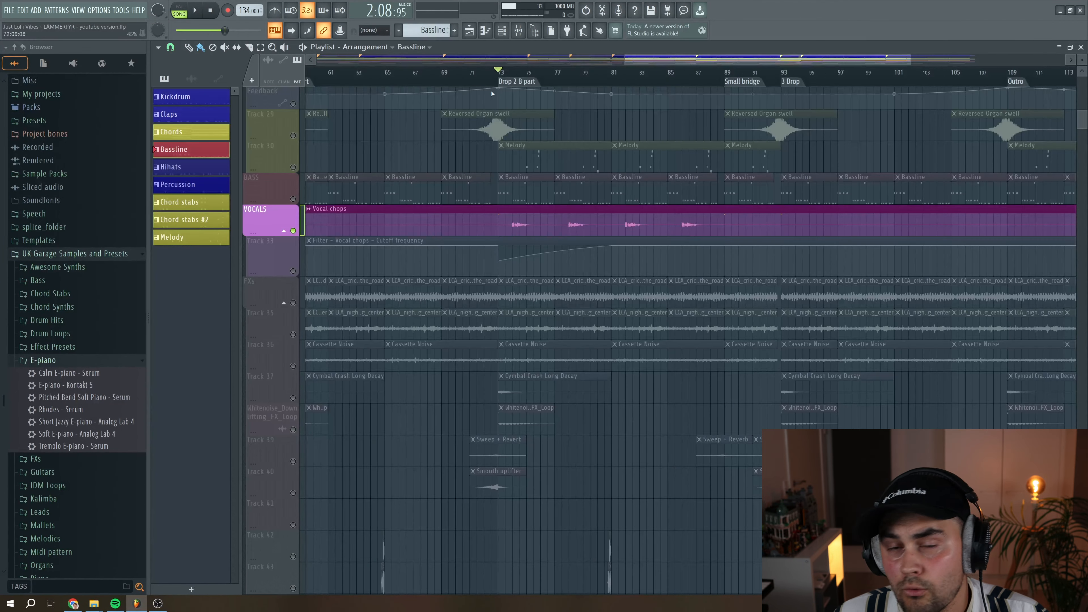
- Play the soloed vocal chops from Drop 2 B part and open the Vocal chops mixer insert
key(space)
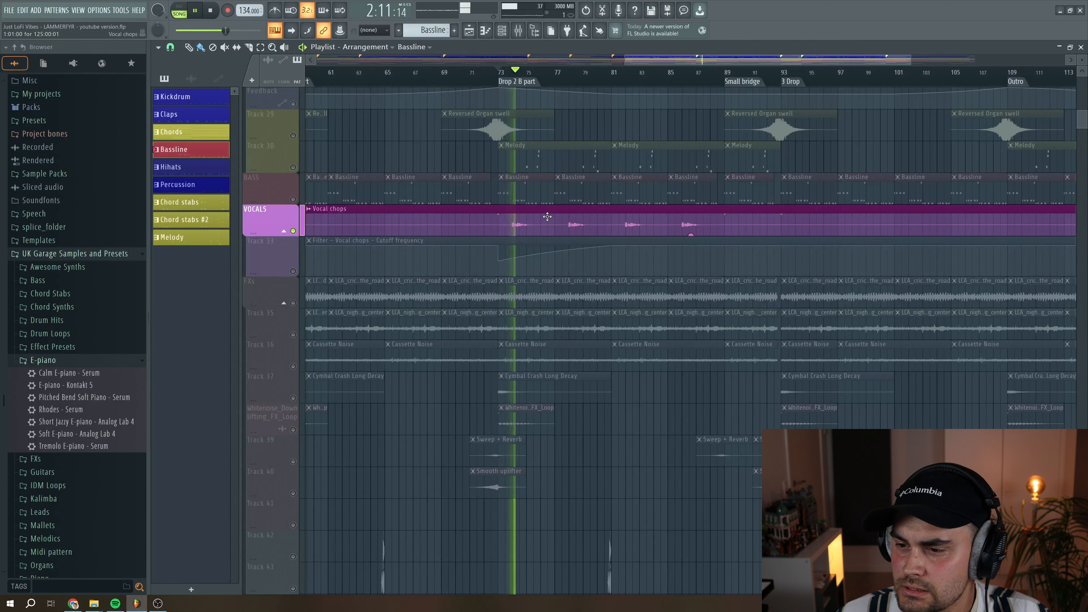
key(space)
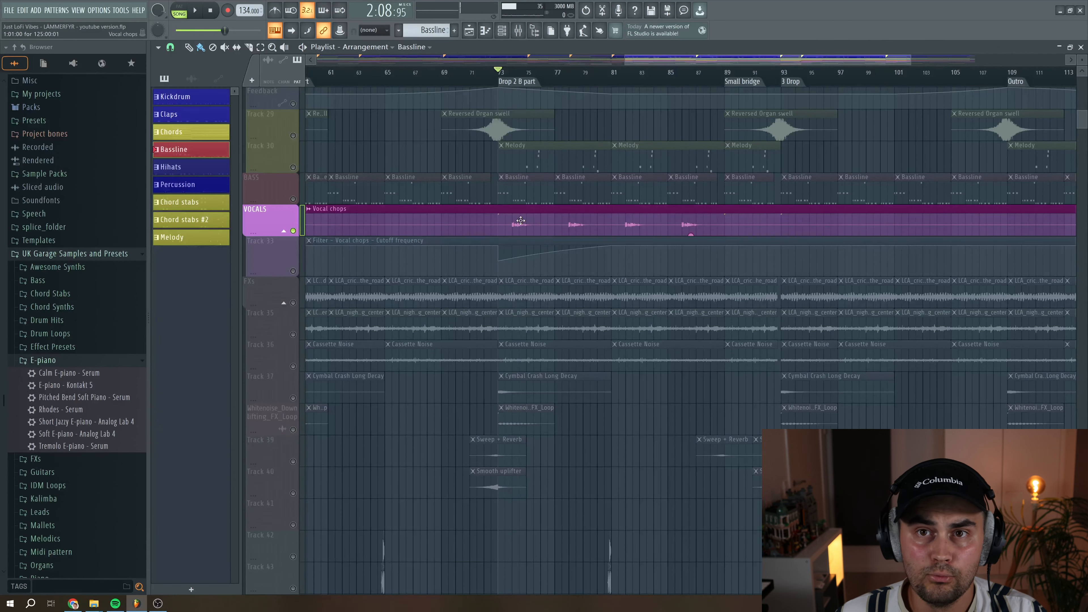
click(518, 34)
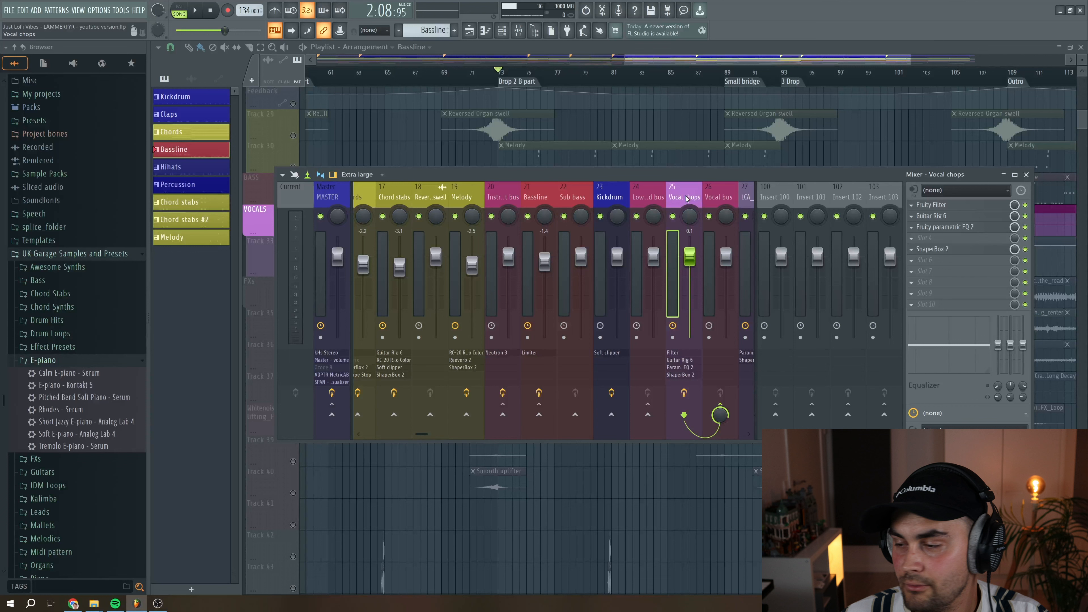
- Check the Fruity Filter on the Vocal chops insert, then enable and heighten Track 33 holding its cutoff frequency automation
click(945, 206)
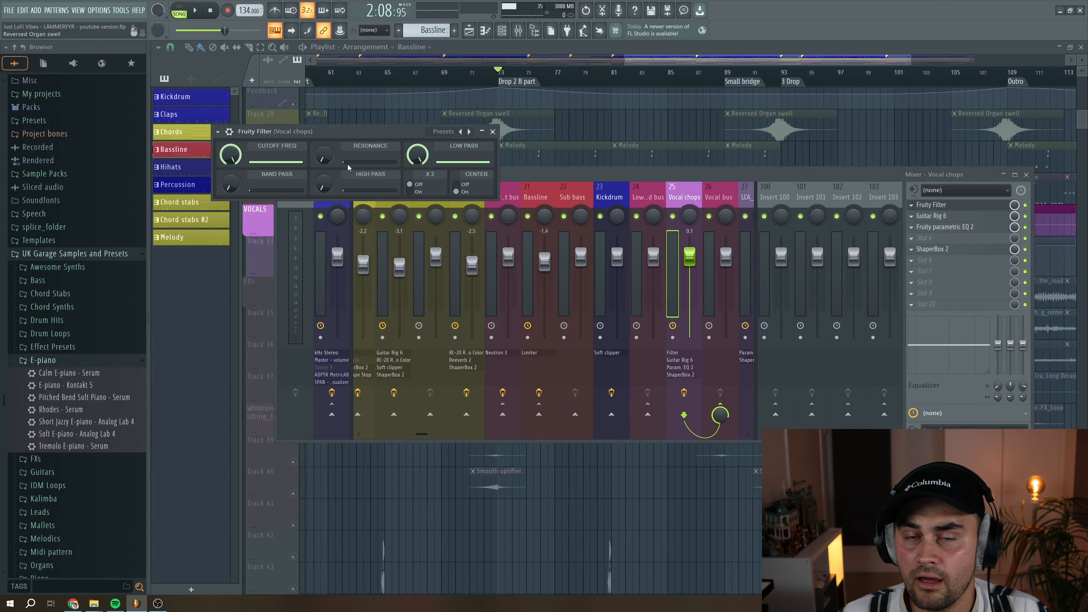
click(693, 62)
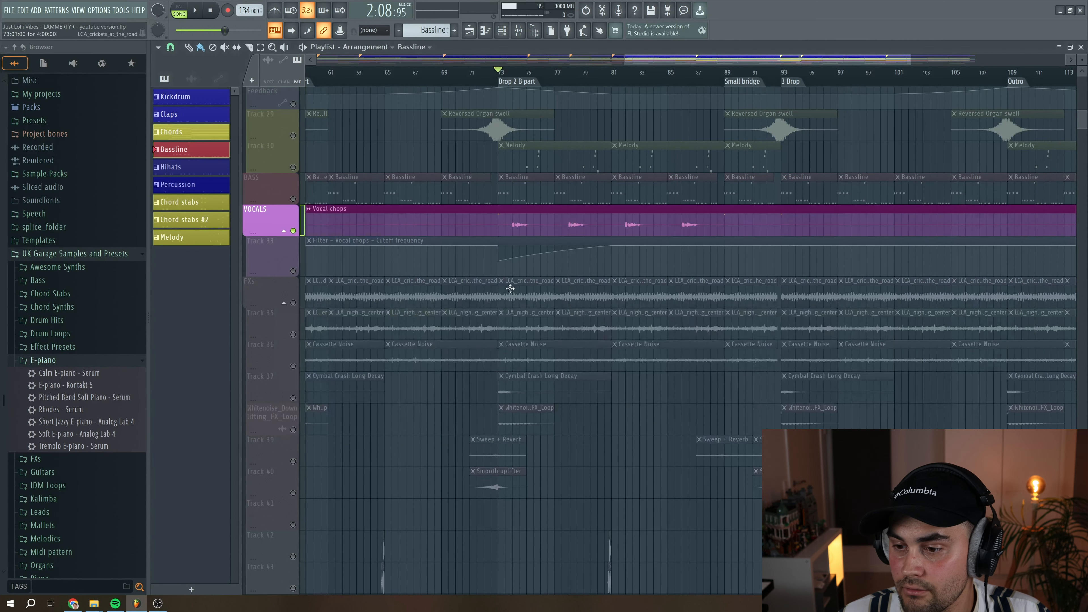
click(294, 272)
drag(271, 282, 271, 317)
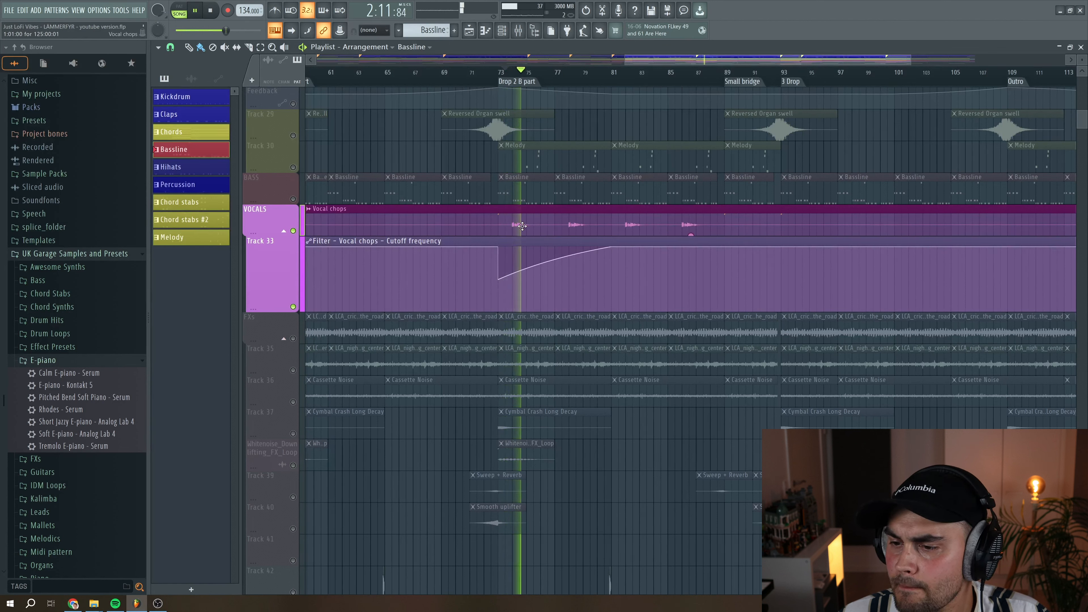
- Play the soloed vocal chops from about bar 78, including with the Vocal chops insert's Guitar Rig 6 open
click(572, 74)
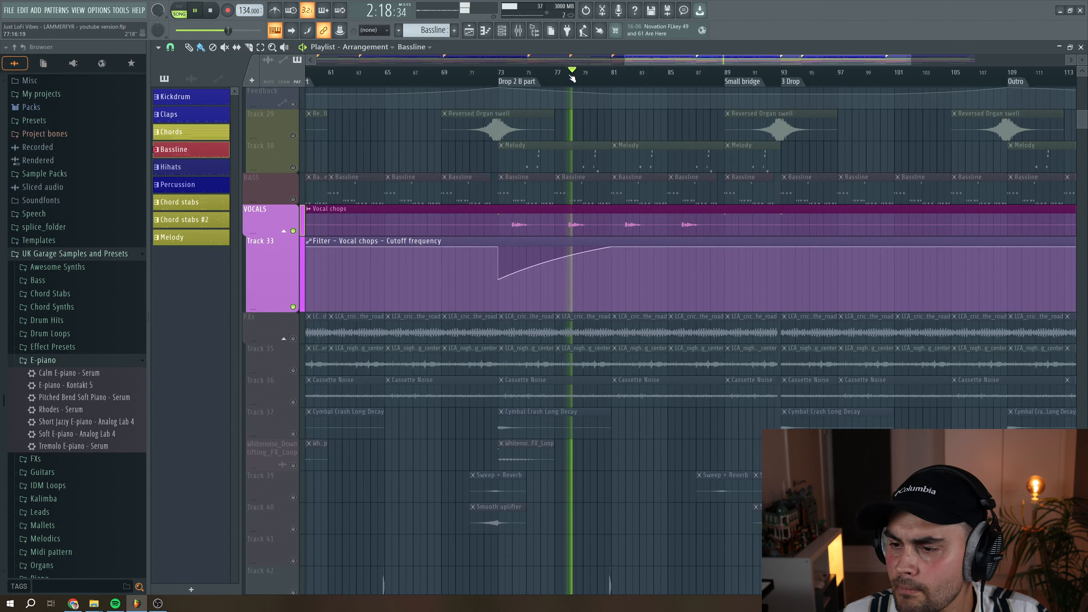
key(space)
click(517, 31)
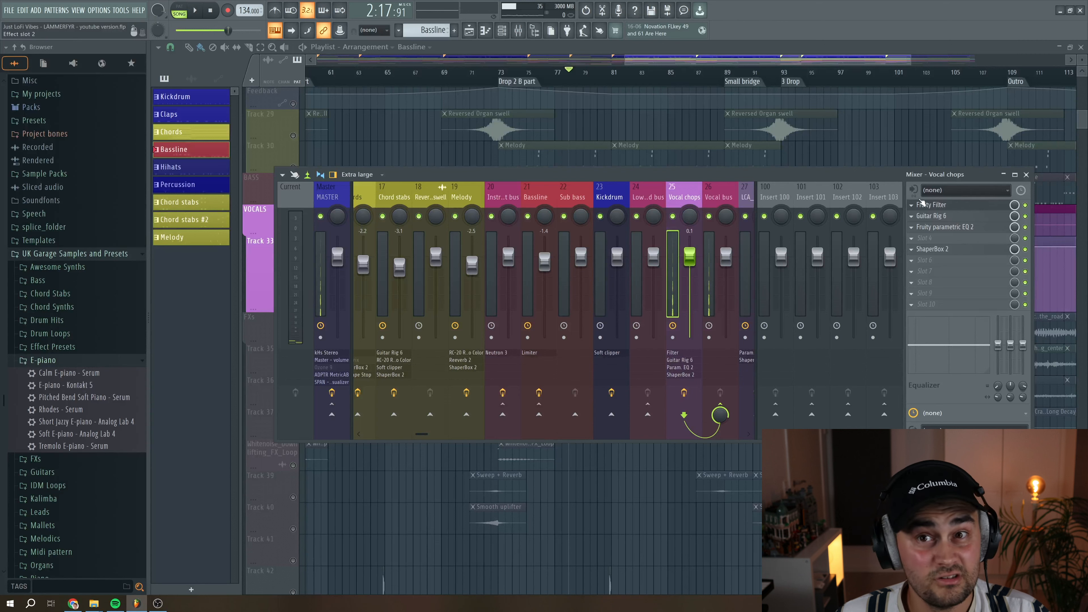
click(931, 216)
drag(518, 95, 505, 56)
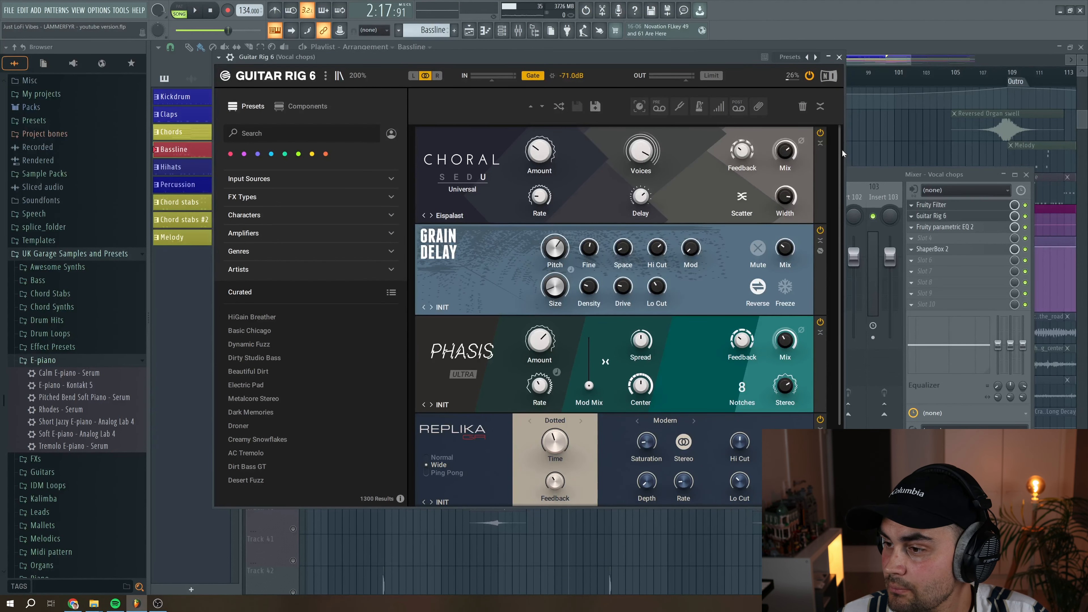
scroll(841, 149, down, 2)
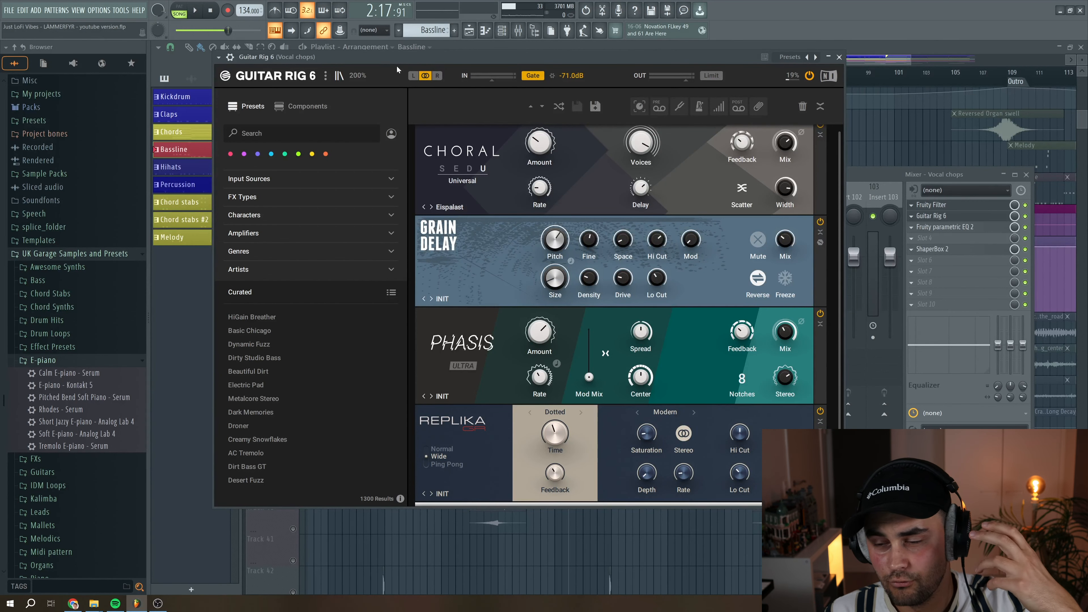
click(195, 13)
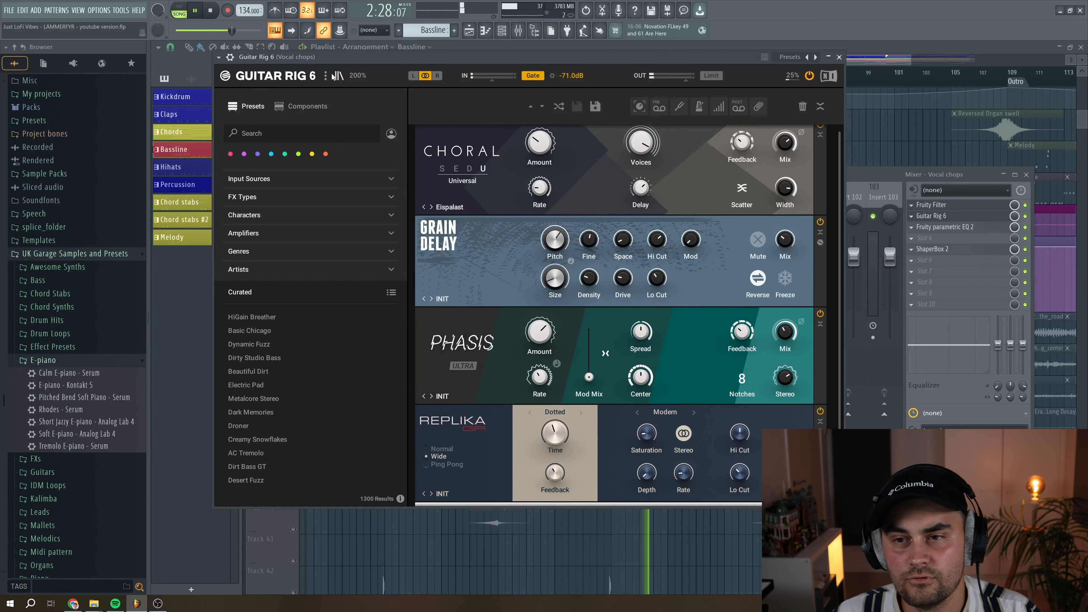
click(212, 11)
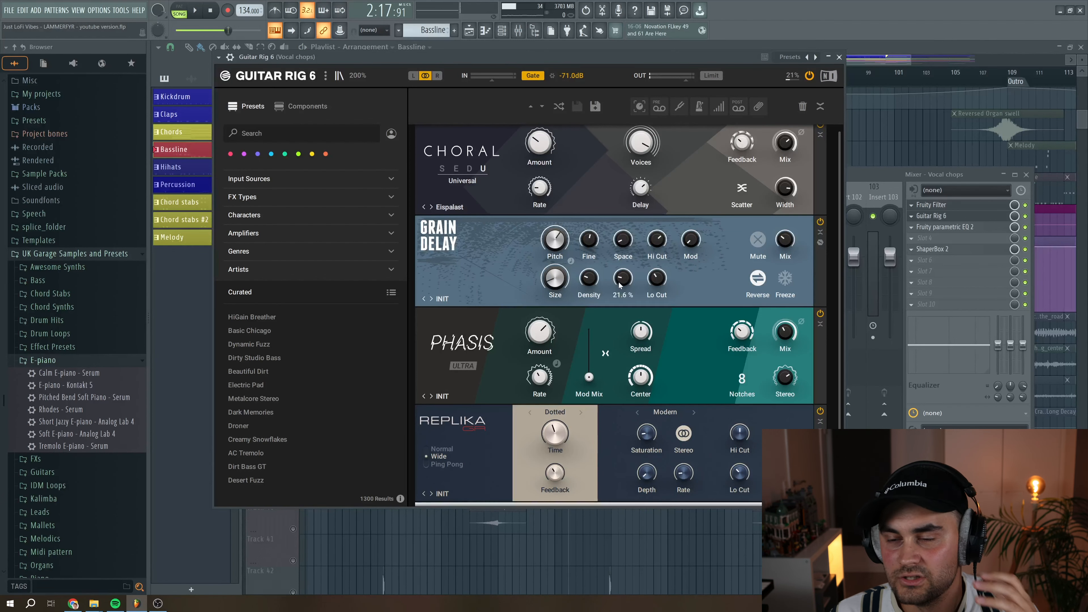
- Examine the Grain Delay, Phasis, Replika and Raum modules in the Guitar Rig 6 rack, then close the plugin
scroll(618, 295, down, 2)
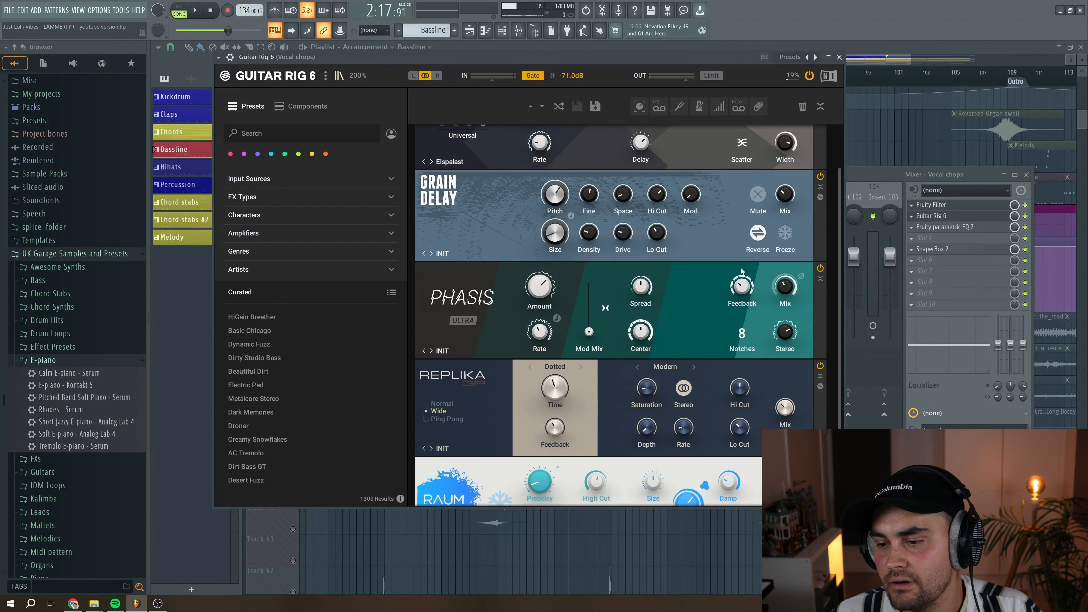
scroll(725, 258, down, 1)
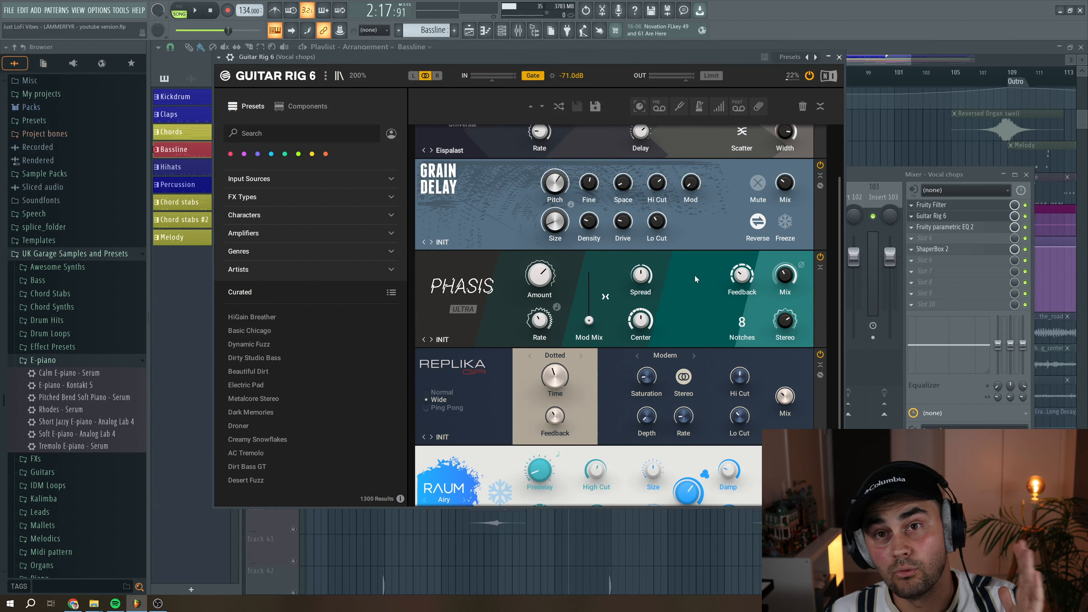
scroll(695, 276, down, 2)
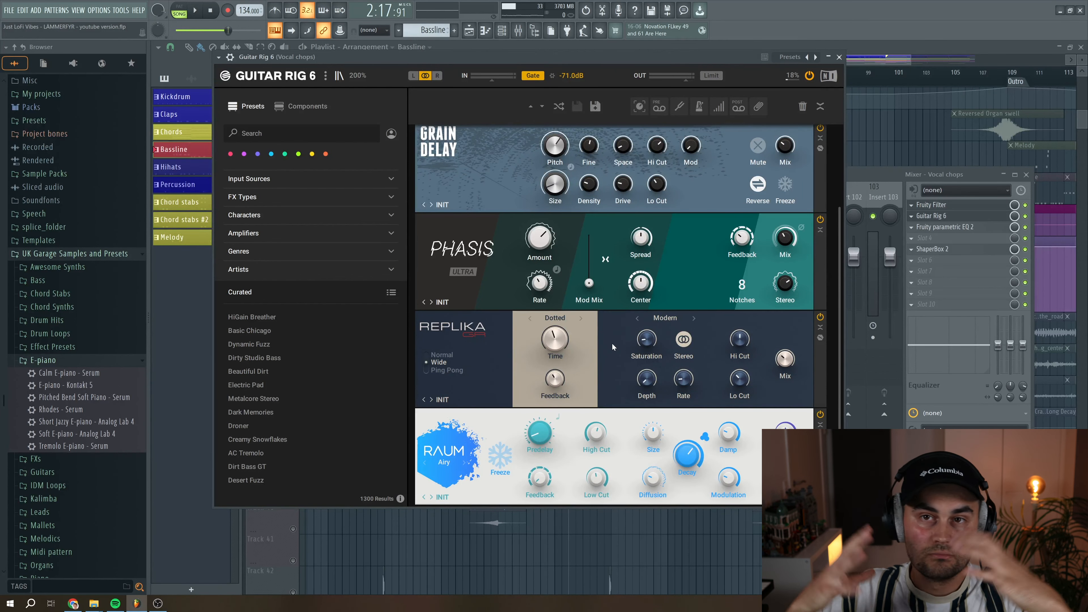
click(930, 215)
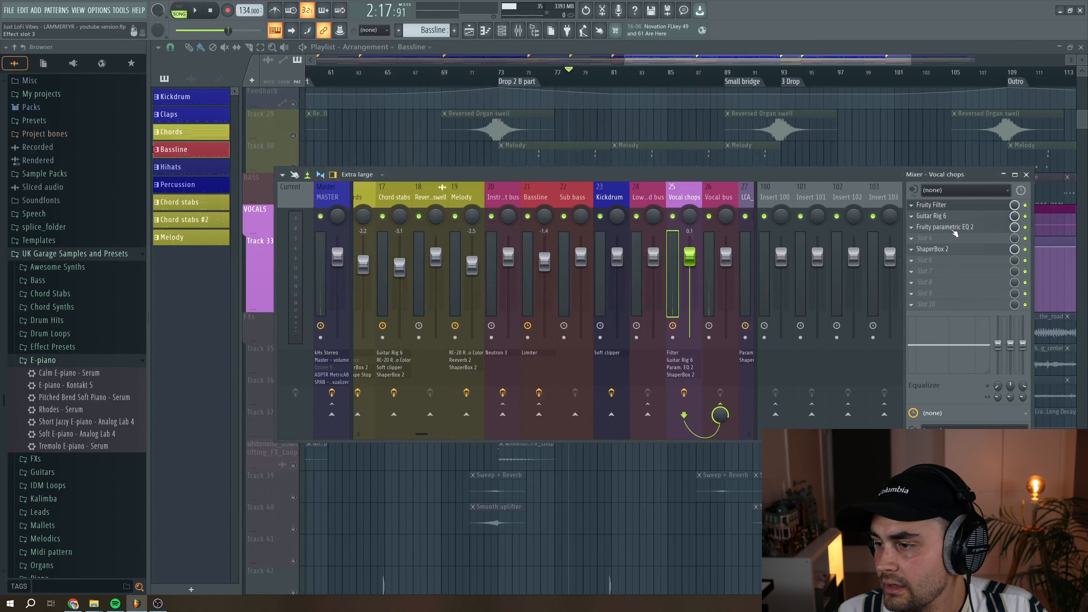
- Play the chops through the Vocal chops insert's Fruity parametric EQ 2 and lower band 7's low-pass cutoff to about 13.6 kHz
click(947, 227)
drag(426, 174, 470, 167)
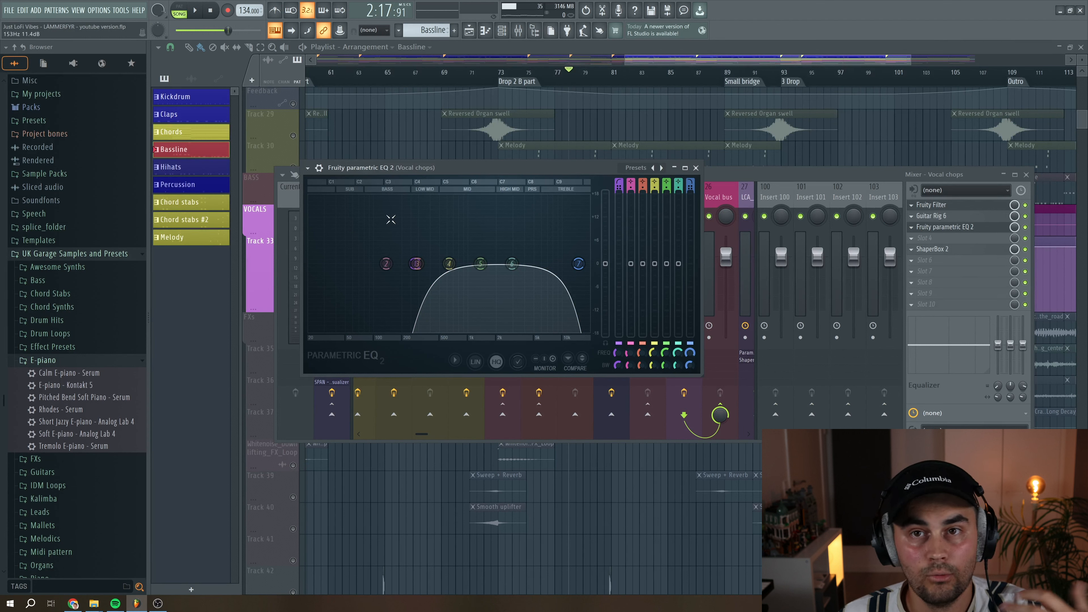
key(space)
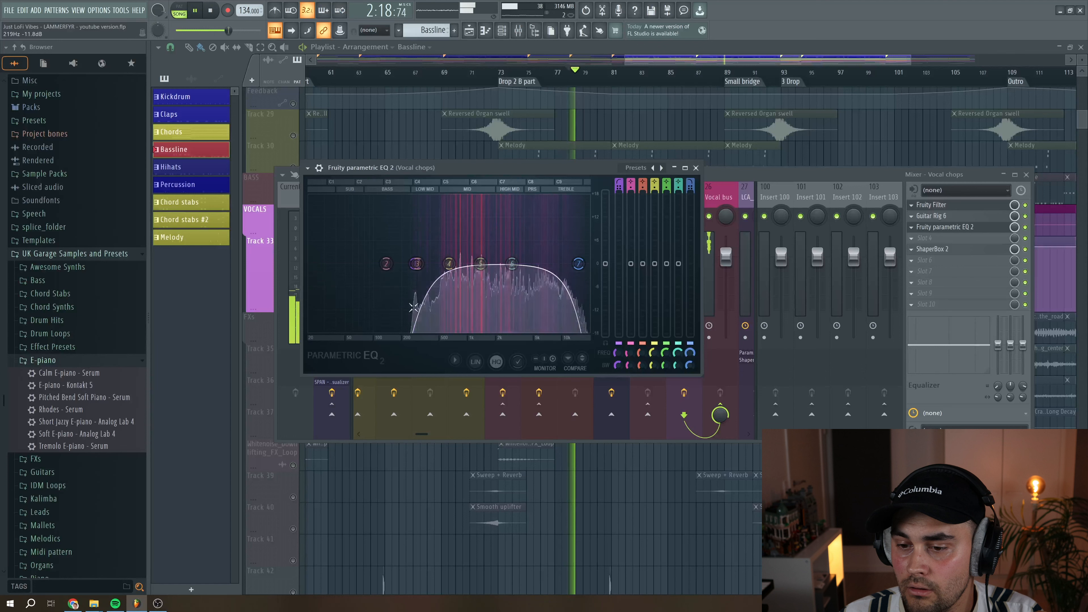
key(space)
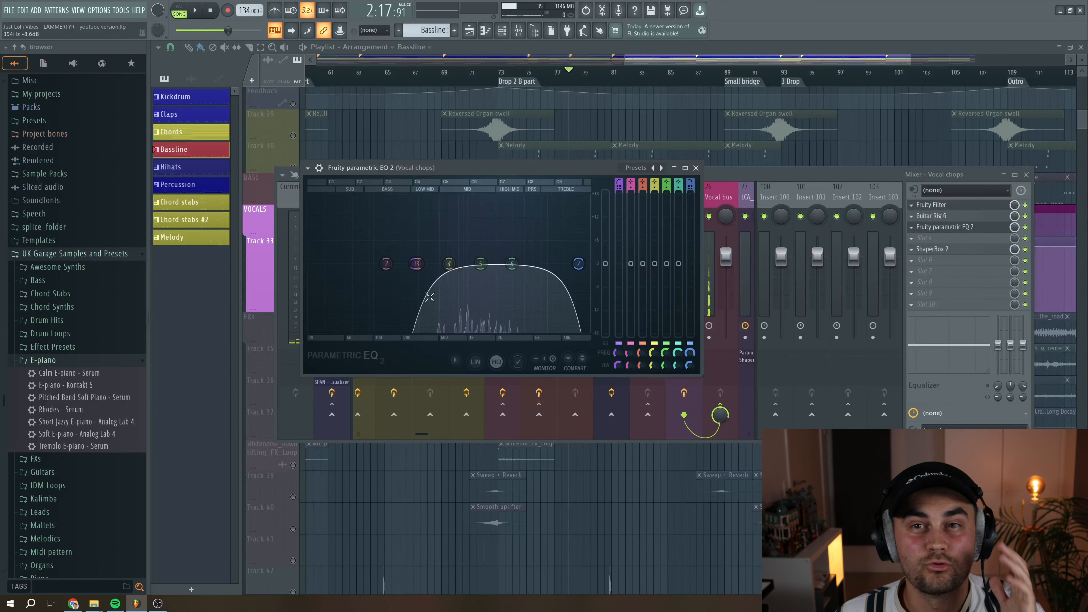
drag(578, 263, 572, 264)
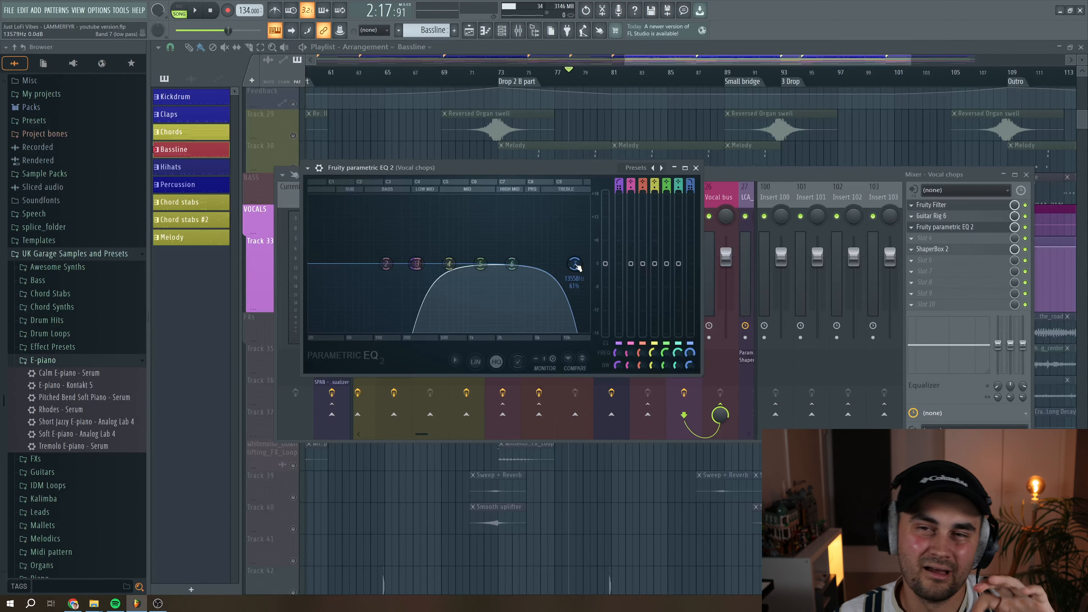
click(696, 168)
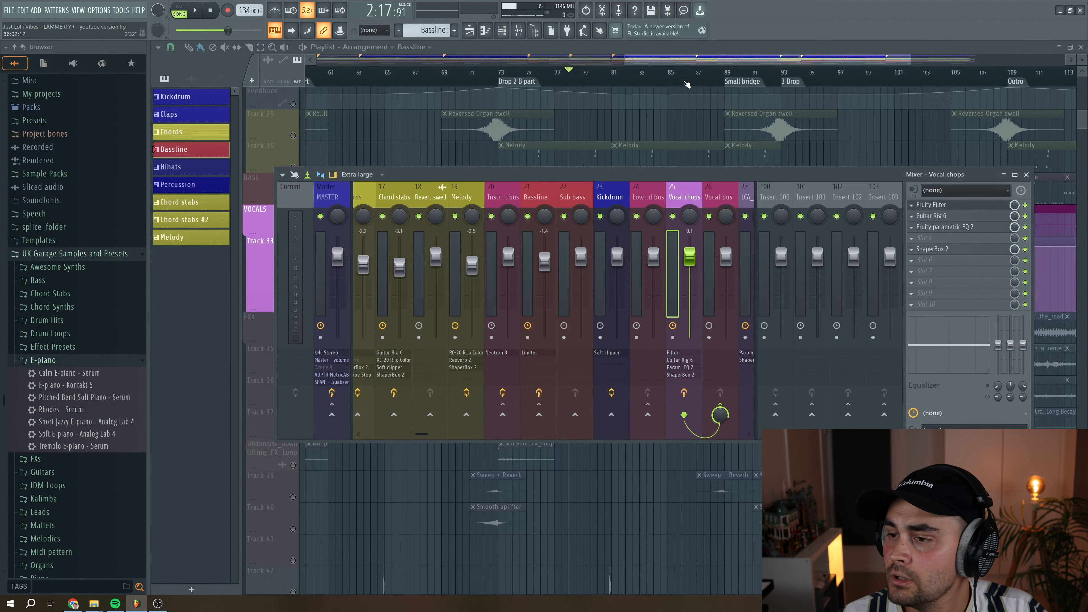
- Close the mixer and play the vocal chops with their filter automation, jumping to about bar 82 before stopping
key(Escape)
scroll(608, 250, down, 2)
key(space)
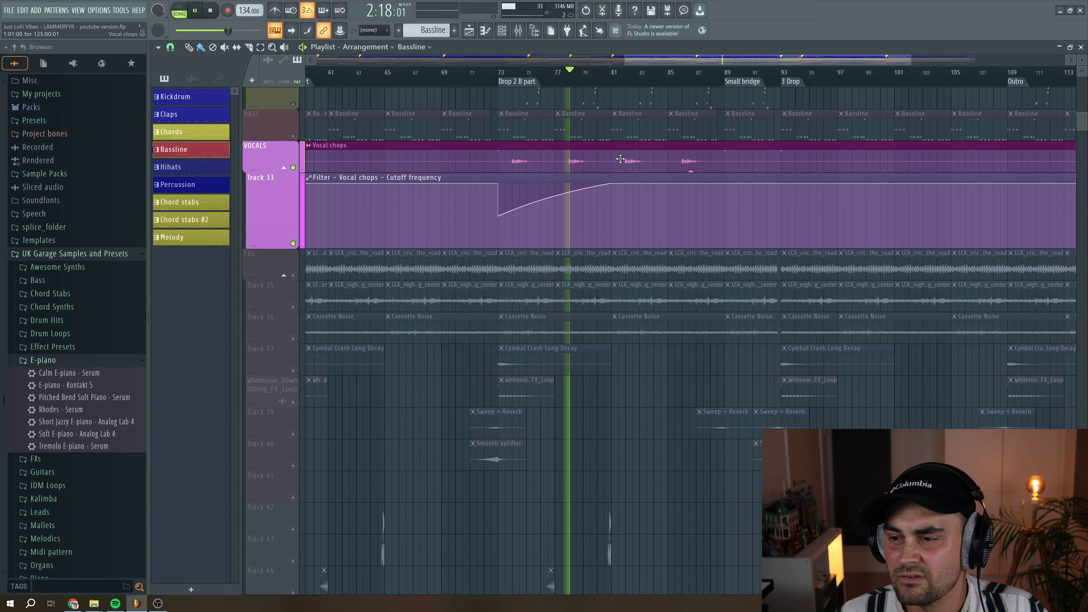
scroll(608, 250, up, 2)
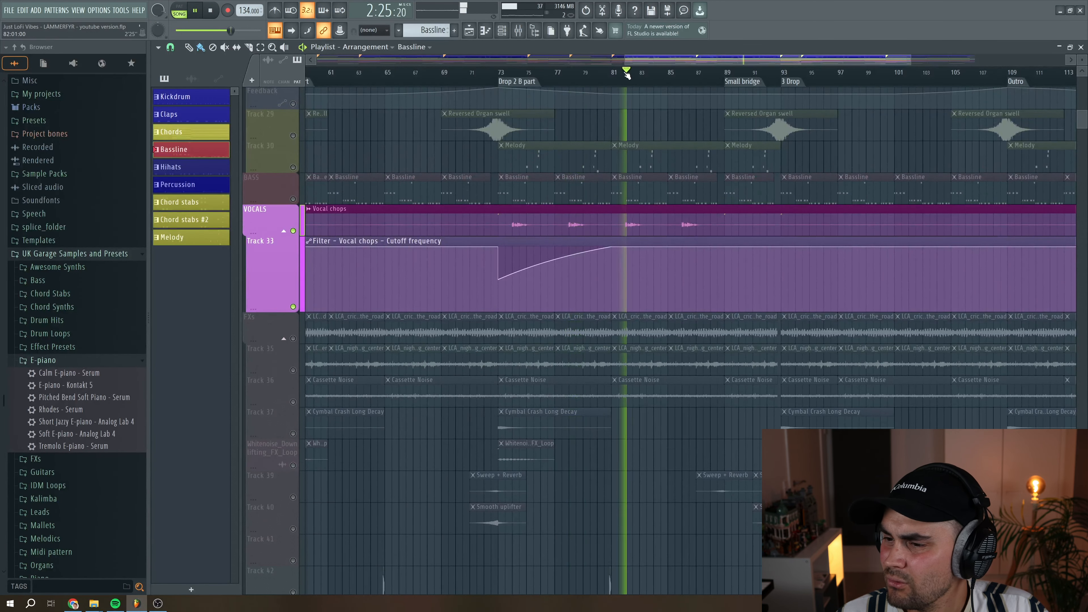
key(space)
- Place the playhead at Drop 2 A part and solo the FXs track
scroll(508, 125, up, 3)
scroll(508, 125, down, 2)
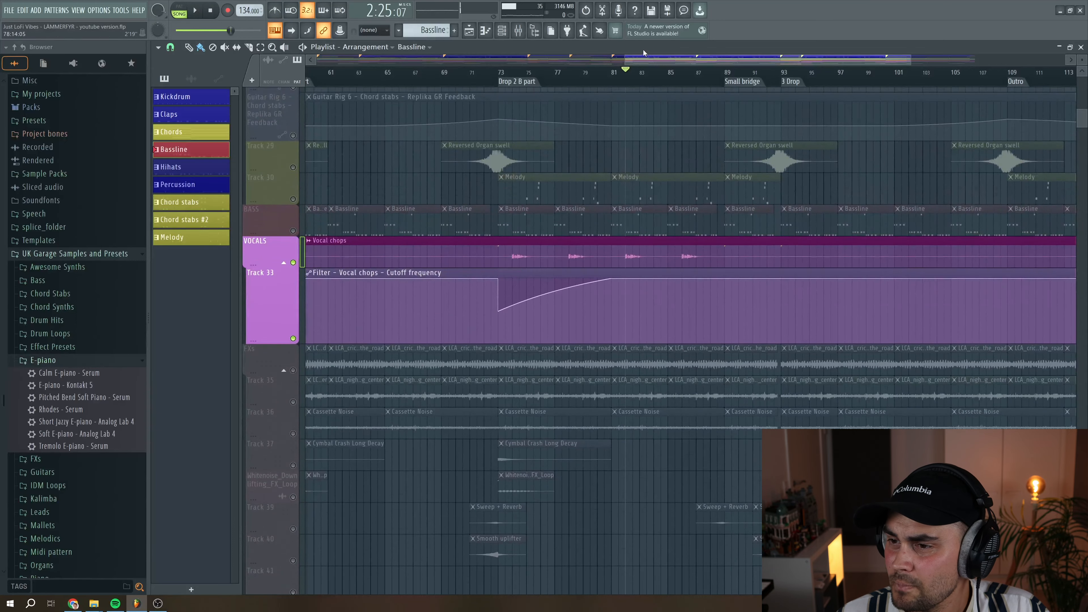
scroll(644, 53, down, 3)
scroll(517, 199, down, 2)
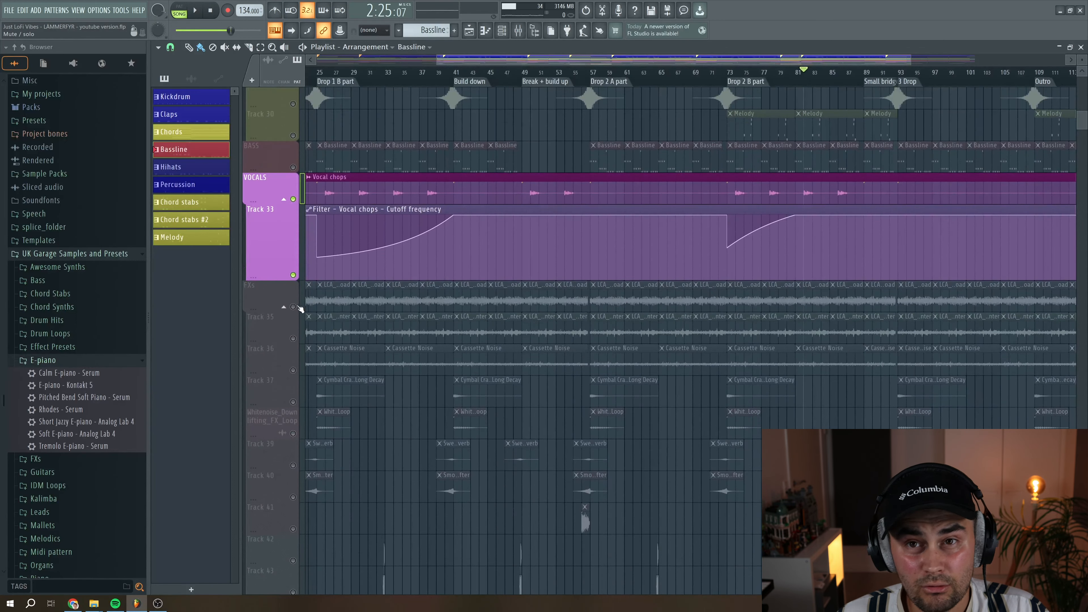
scroll(529, 346, down, 3)
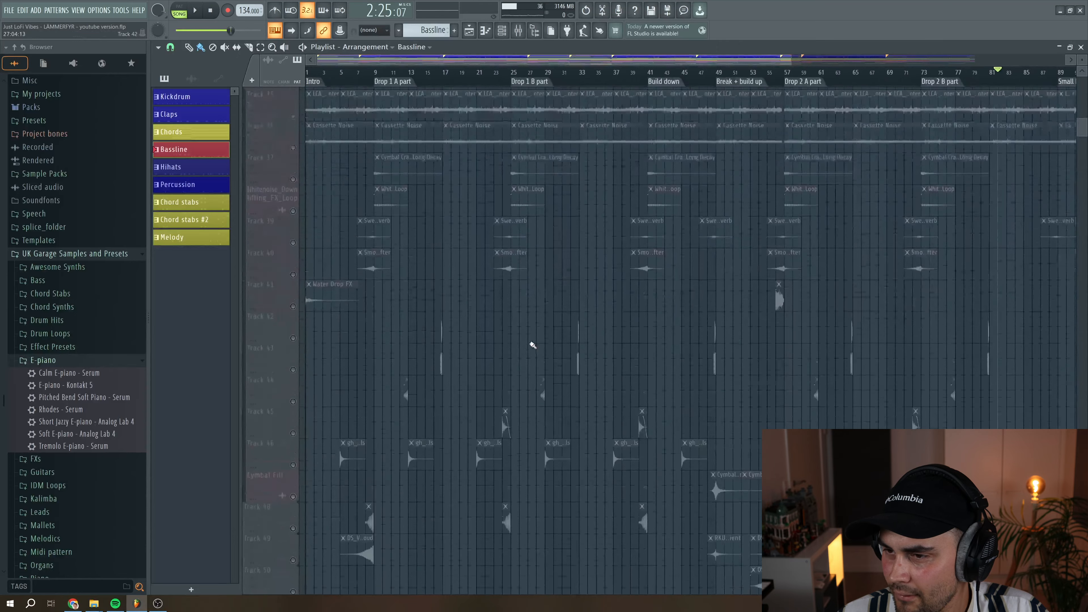
scroll(530, 345, up, 3)
scroll(584, 60, left, 5)
scroll(584, 60, right, 8)
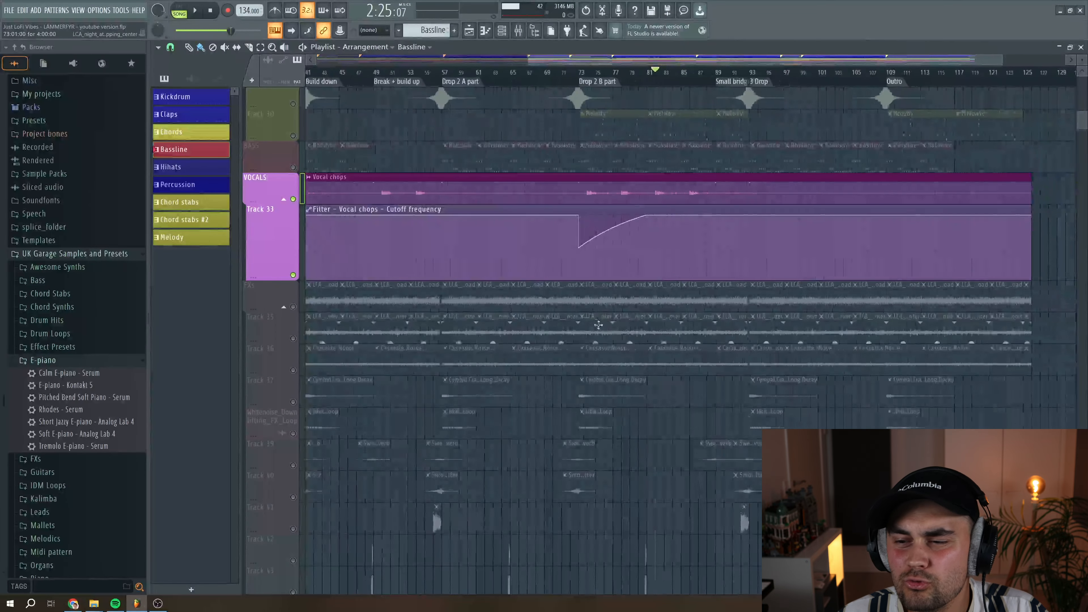
scroll(485, 262, down, 5)
click(442, 71)
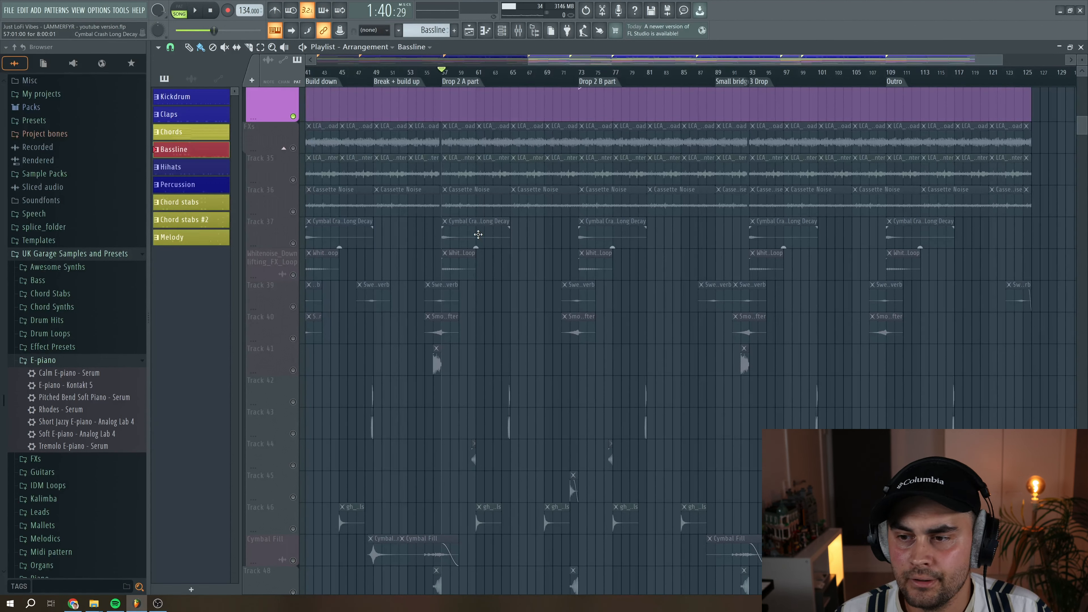
right_click(294, 148)
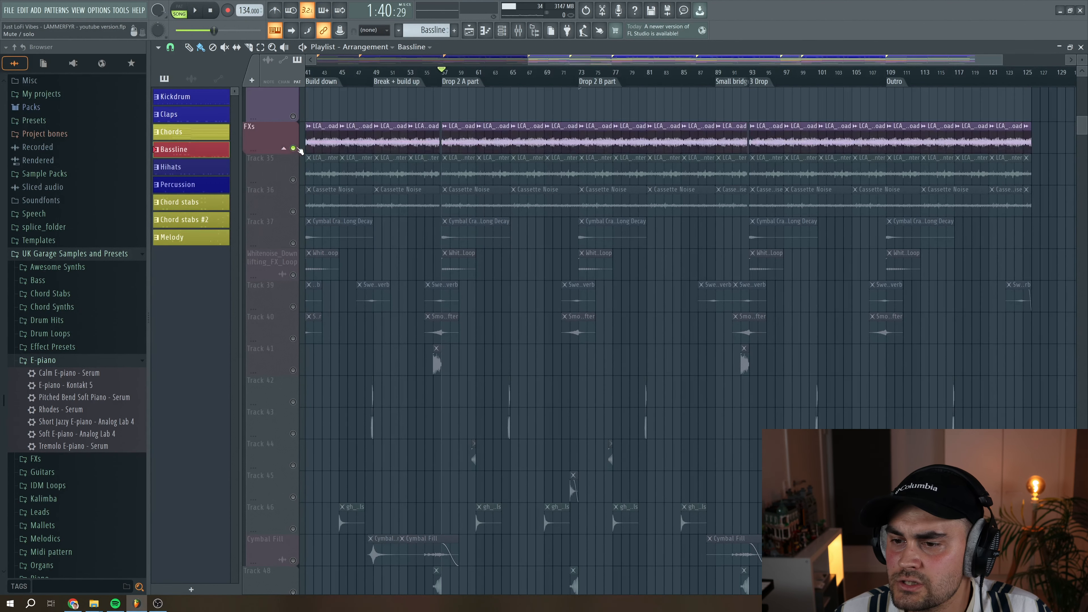
- Open the LCA_crickets_at_the_road clip's channel settings, play it soloed, and briefly raise its channel volume before lowering it again
double_click(463, 137)
drag(432, 165, 556, 172)
key(space)
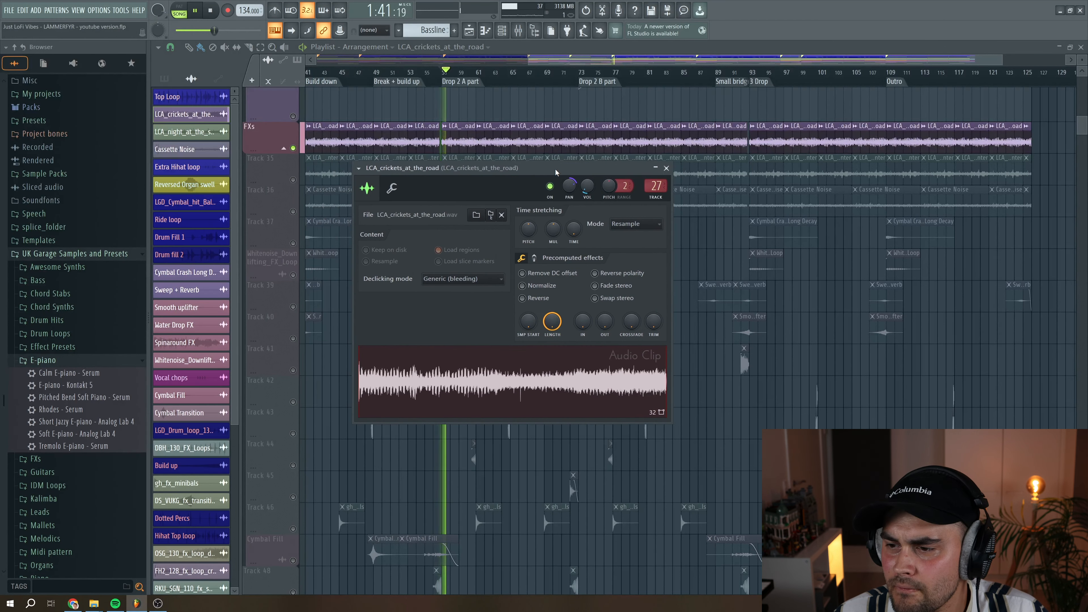
drag(587, 186, 587, 171)
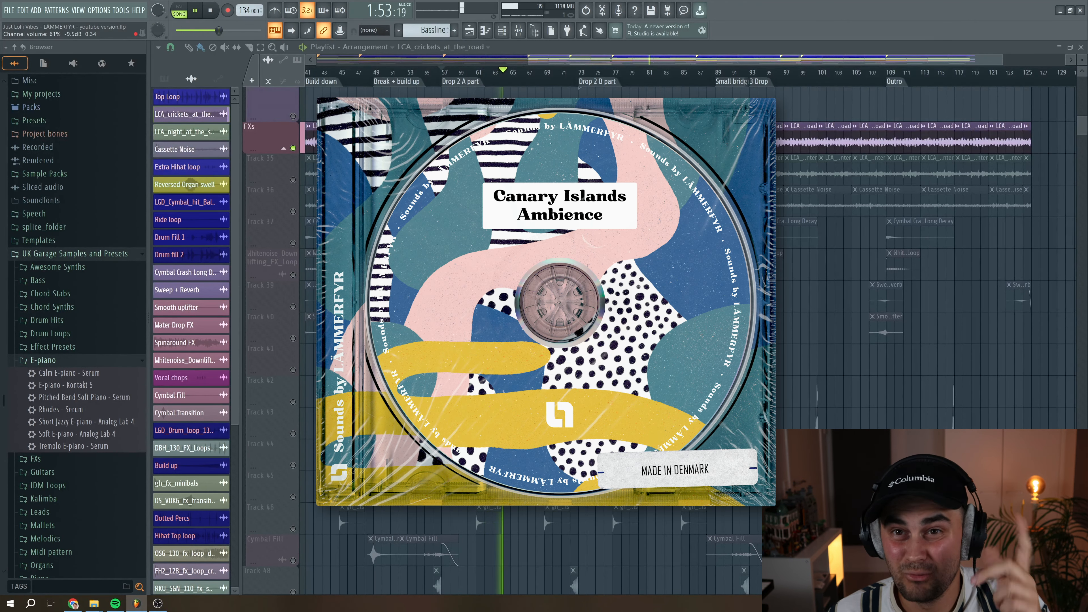
drag(586, 170, 587, 192)
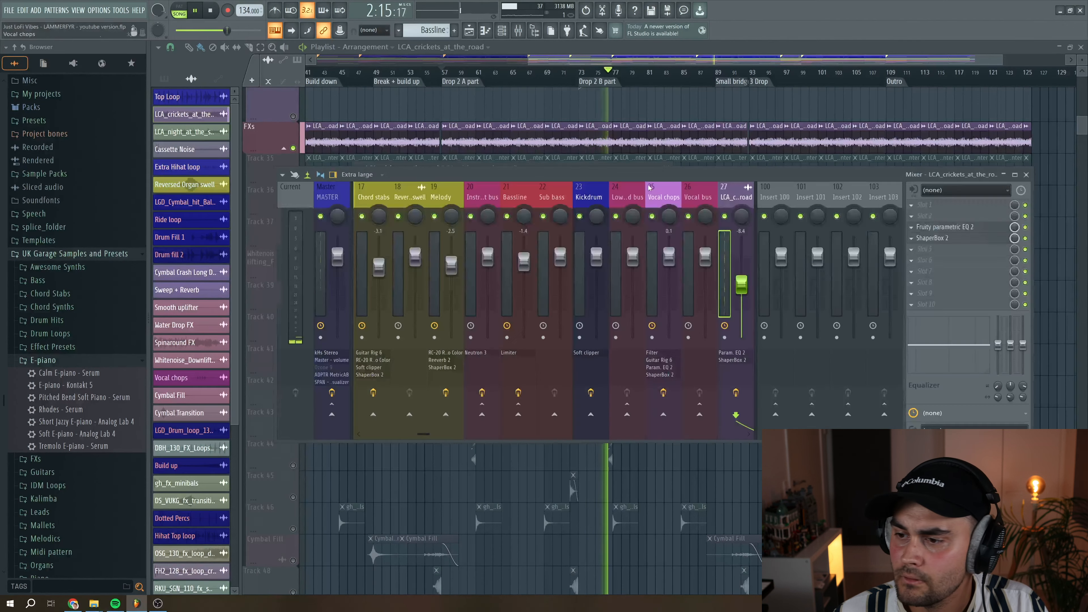
- Set band 6 of the LCA_crickets_at_the_road insert's Fruity parametric EQ 2 to about 4.3 kHz and -4.2 dB
key(F9)
click(959, 226)
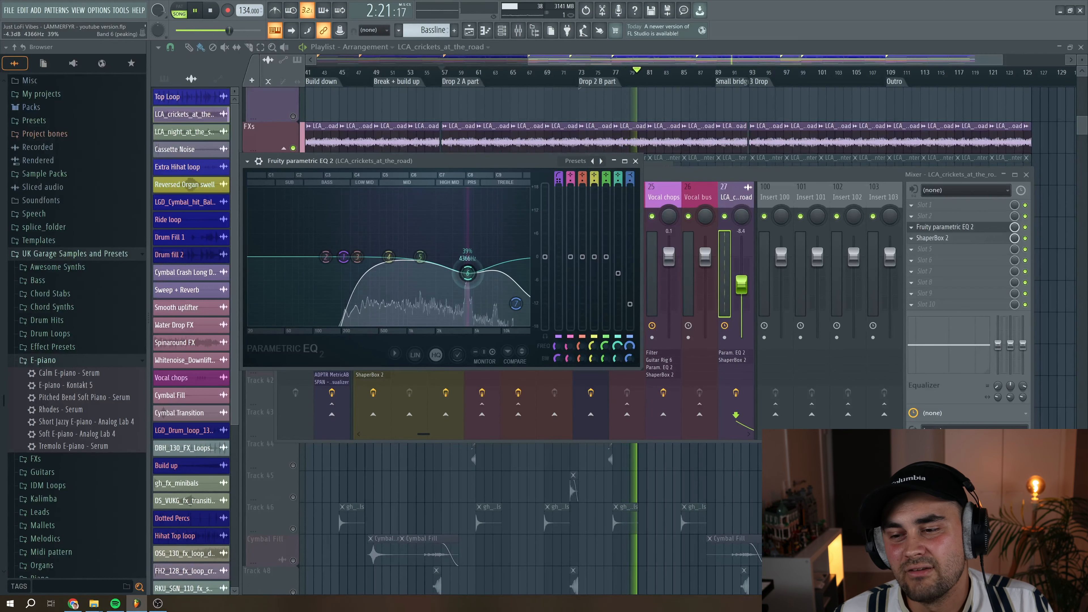
mouse_move(467, 272)
mouse_down()
mouse_move(468, 214)
mouse_move(468, 276)
mouse_up()
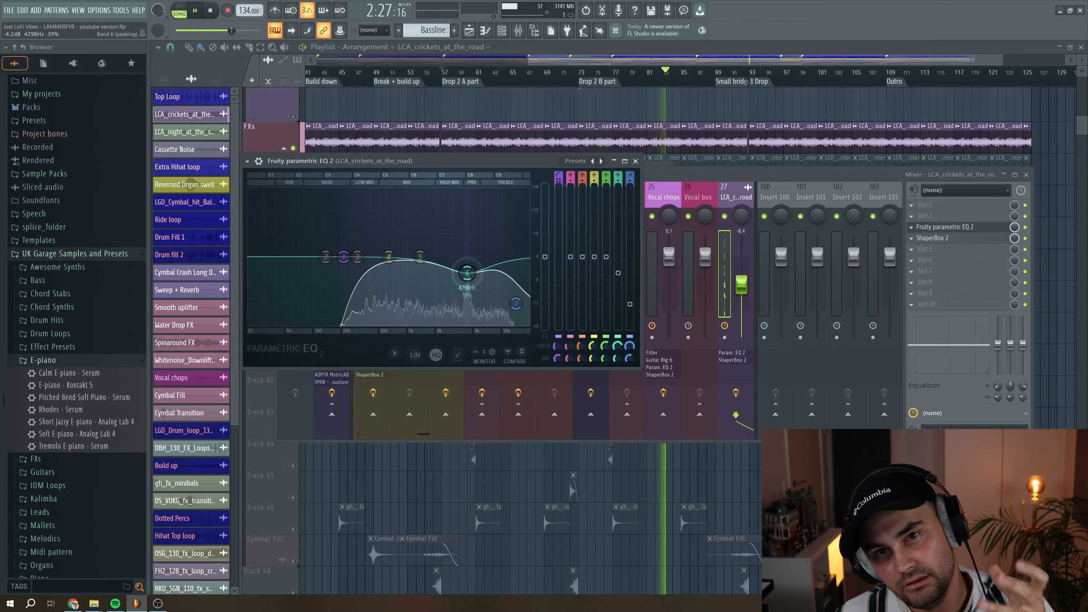
click(636, 161)
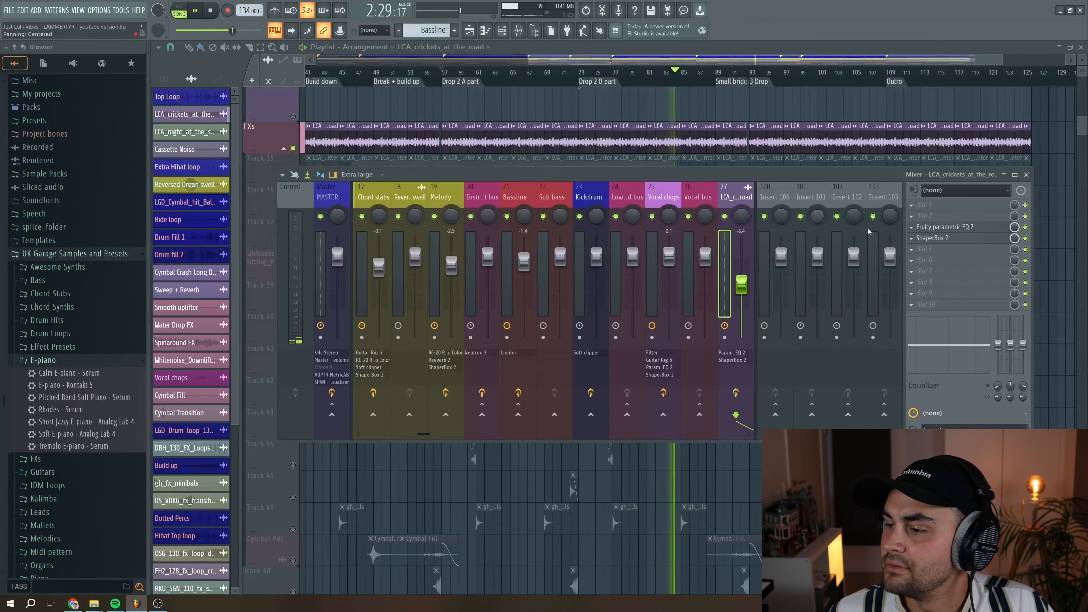
- Open ShaperBox 2 on the LCA_crickets_at_the_road insert and set its Pan shaper's mix to 57%
click(945, 237)
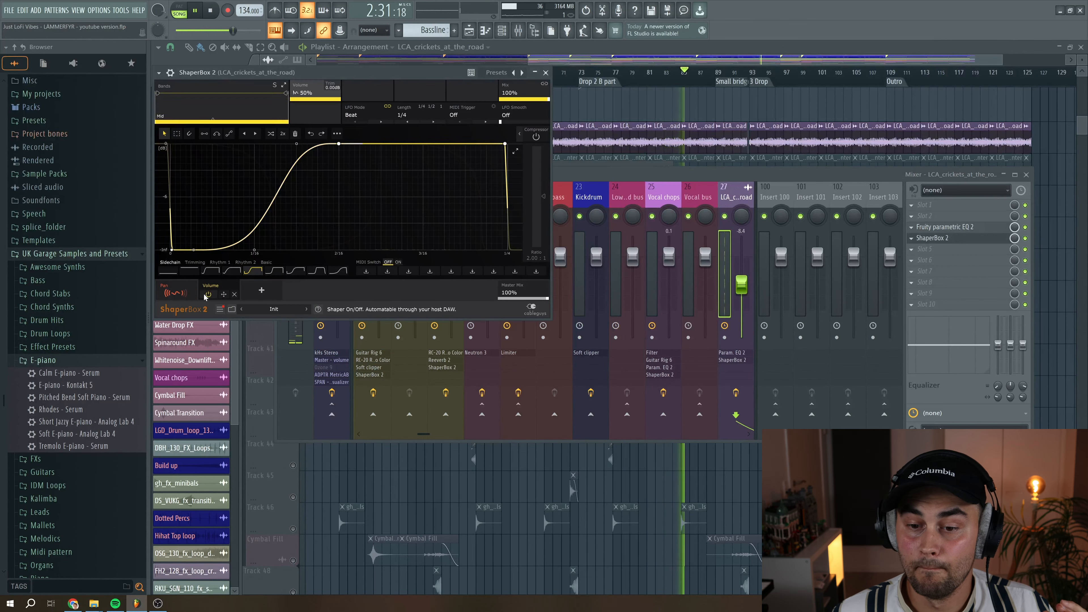
click(175, 291)
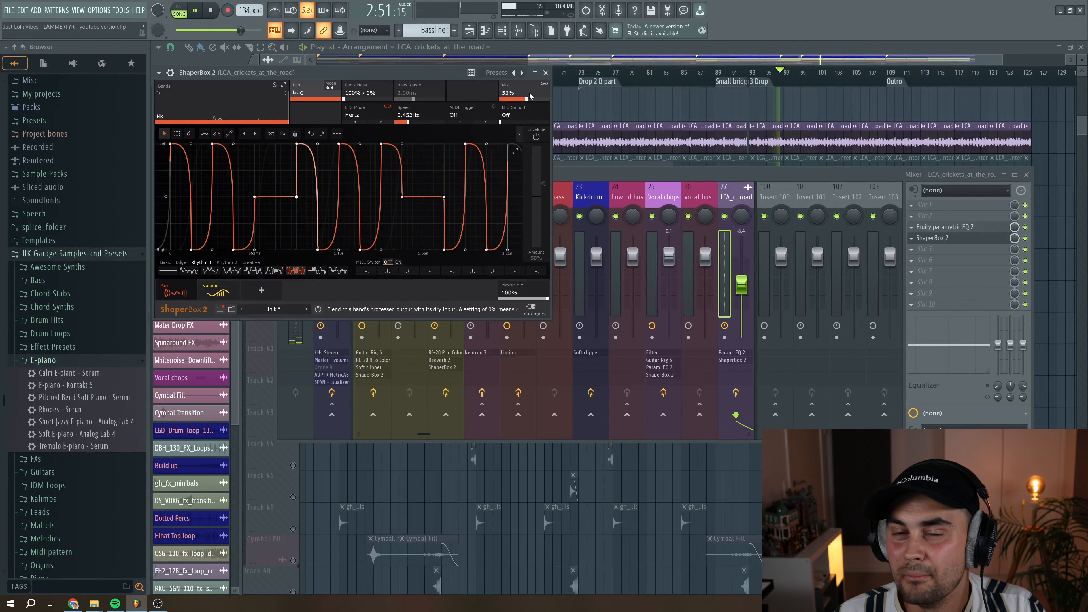
drag(527, 103, 534, 103)
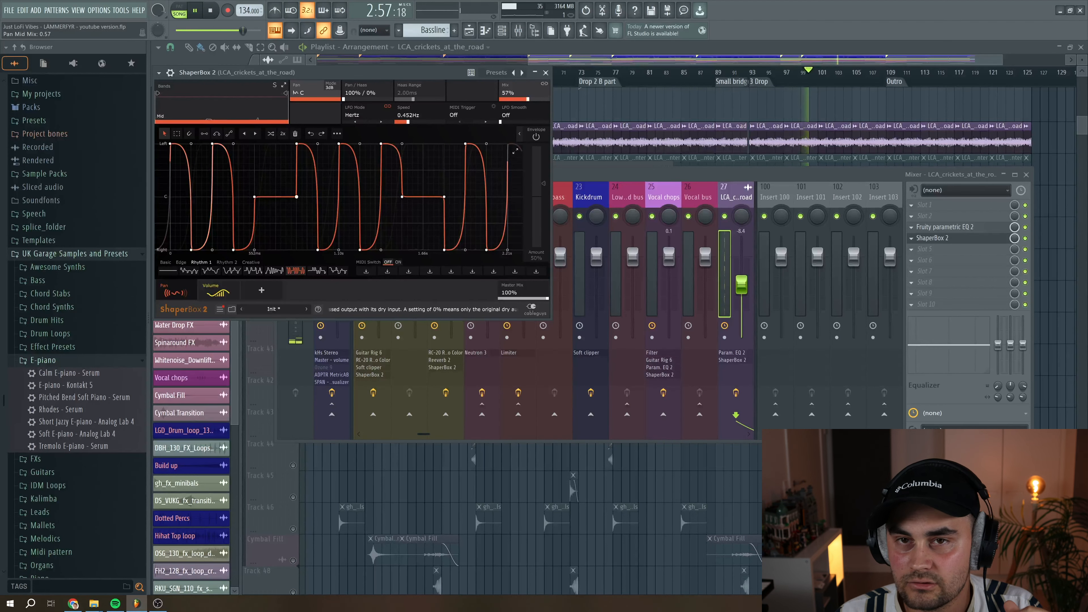
- Show the Volume shaper curve in ShaperBox 2 on the LCA_crickets_at_the_road insert, and close the plugin and the mixer
click(227, 286)
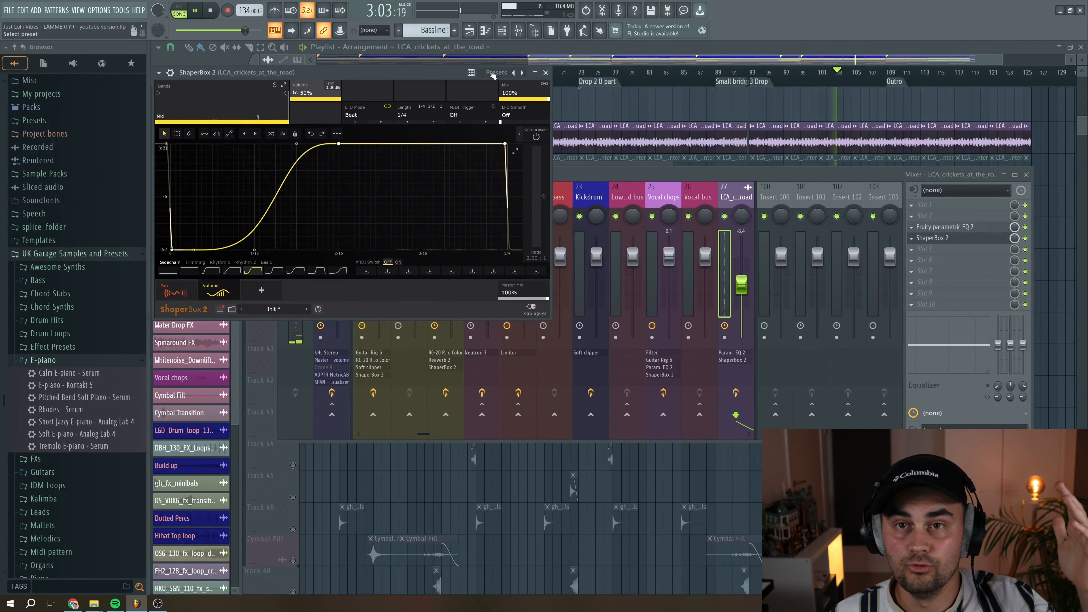
click(546, 72)
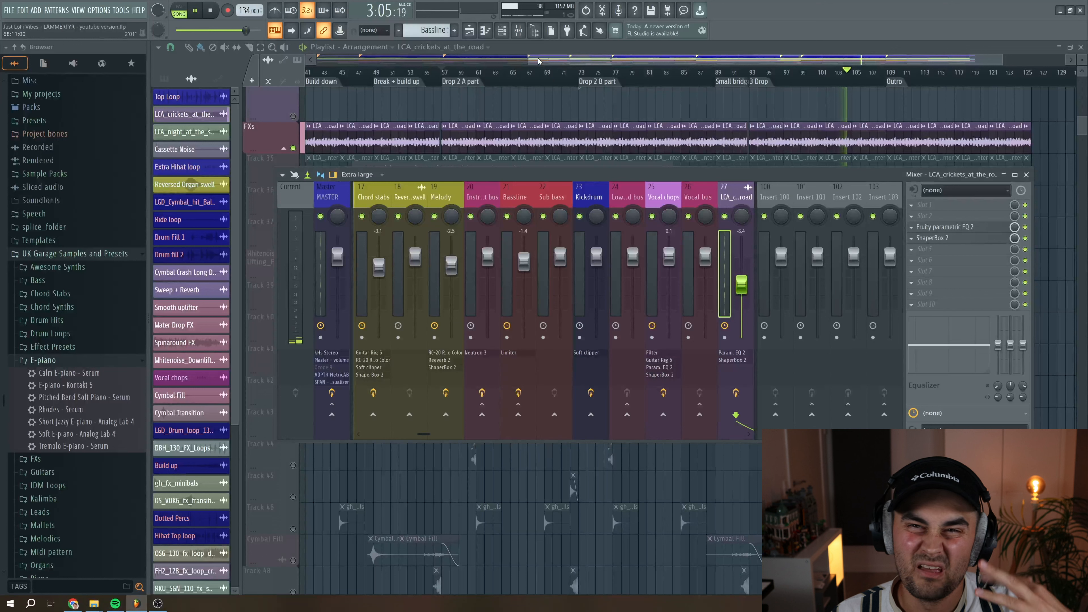
key(F9)
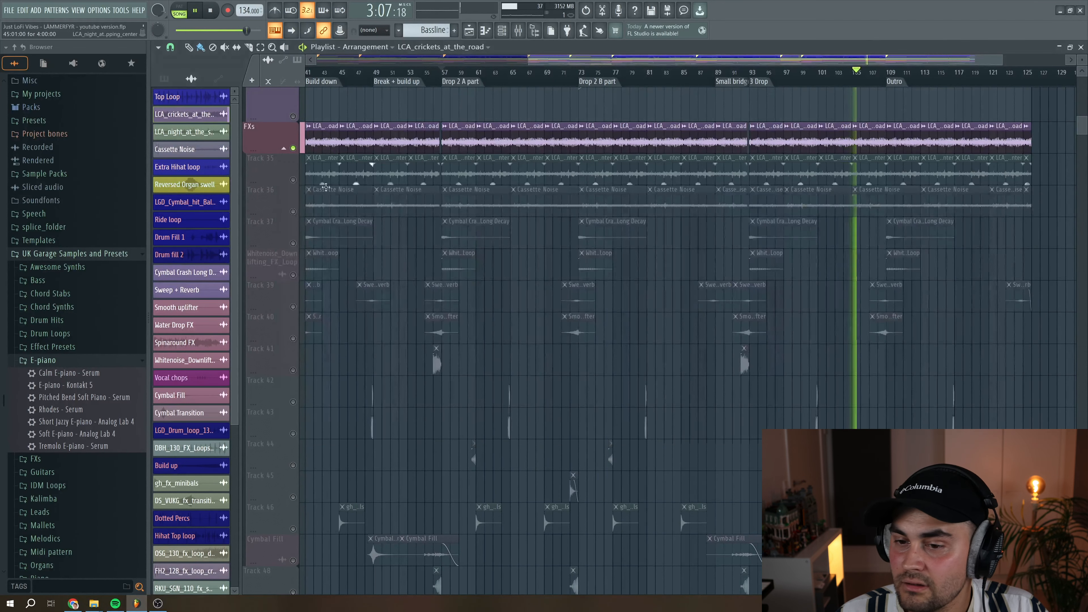
- Unmute Track 35, open the LCA_night_at_the_shopping_center clip's channel settings, and route it briefly to the master before restoring mixer track 27
click(293, 180)
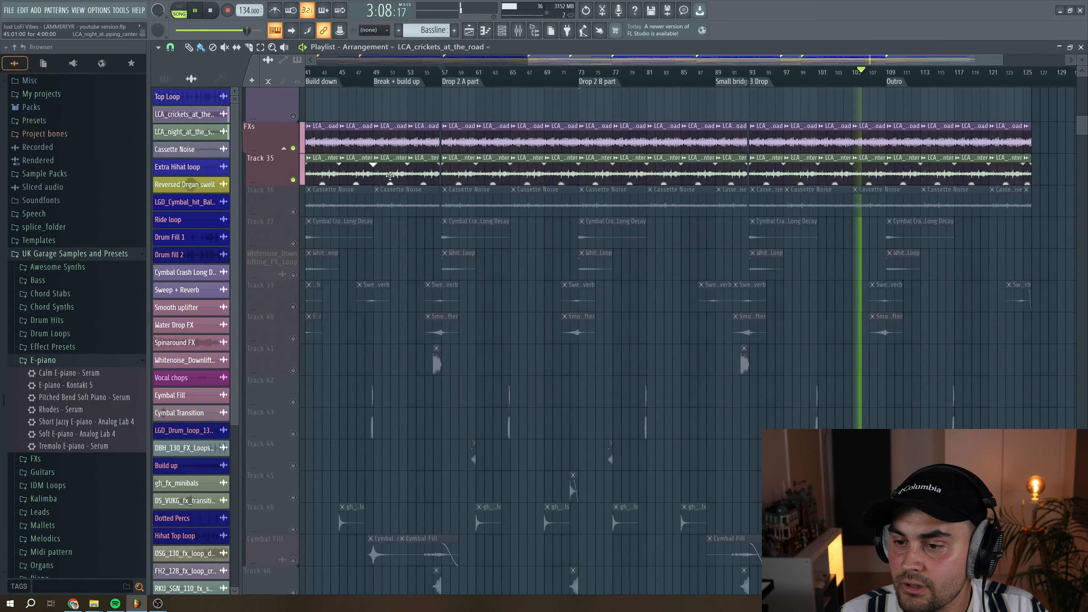
double_click(458, 171)
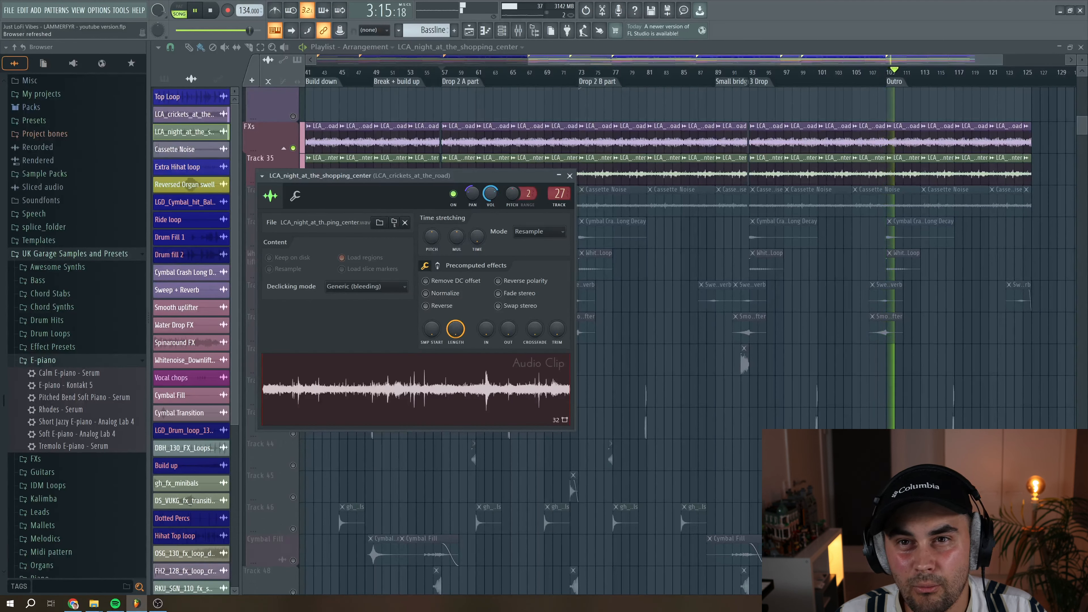
drag(557, 194, 558, 232)
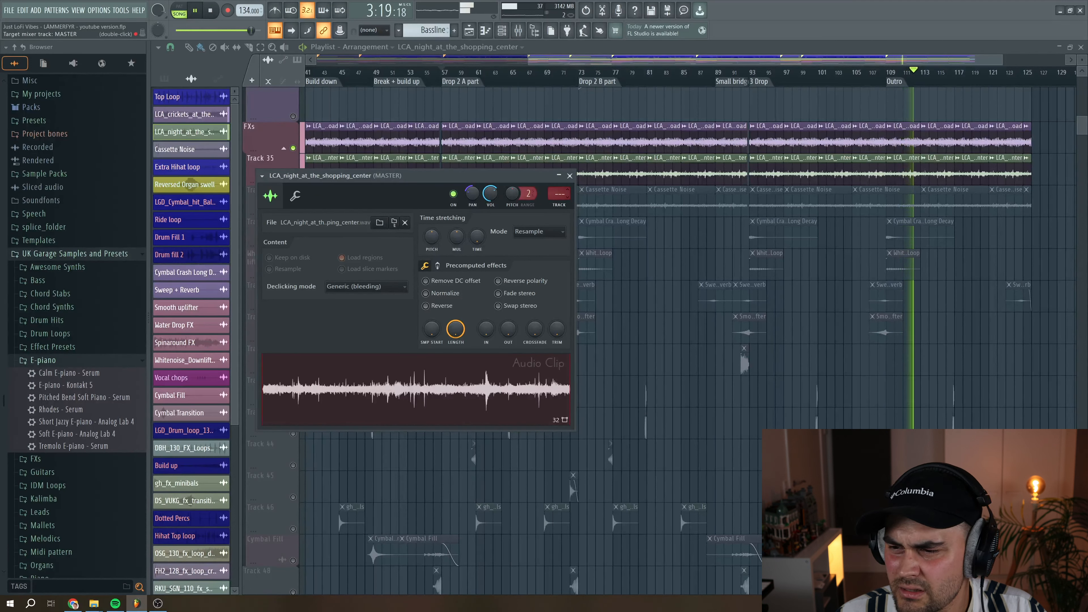
drag(559, 194, 559, 189)
key(space)
key(space)
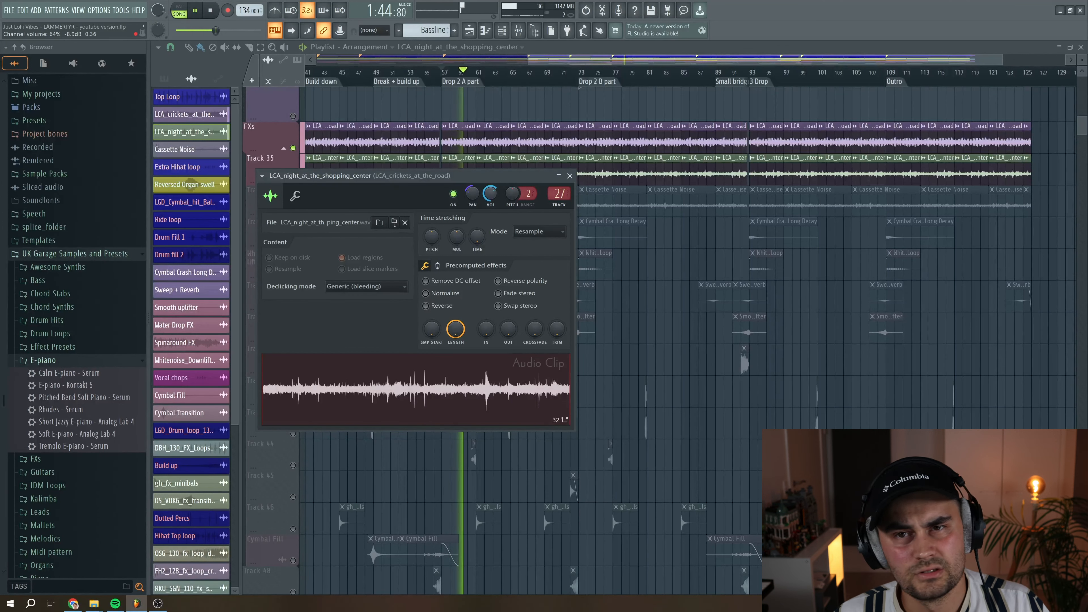
click(570, 176)
- Unmute Track 36 and inspect the Cassette Noise clip's channel settings, checking its channel volume
click(293, 212)
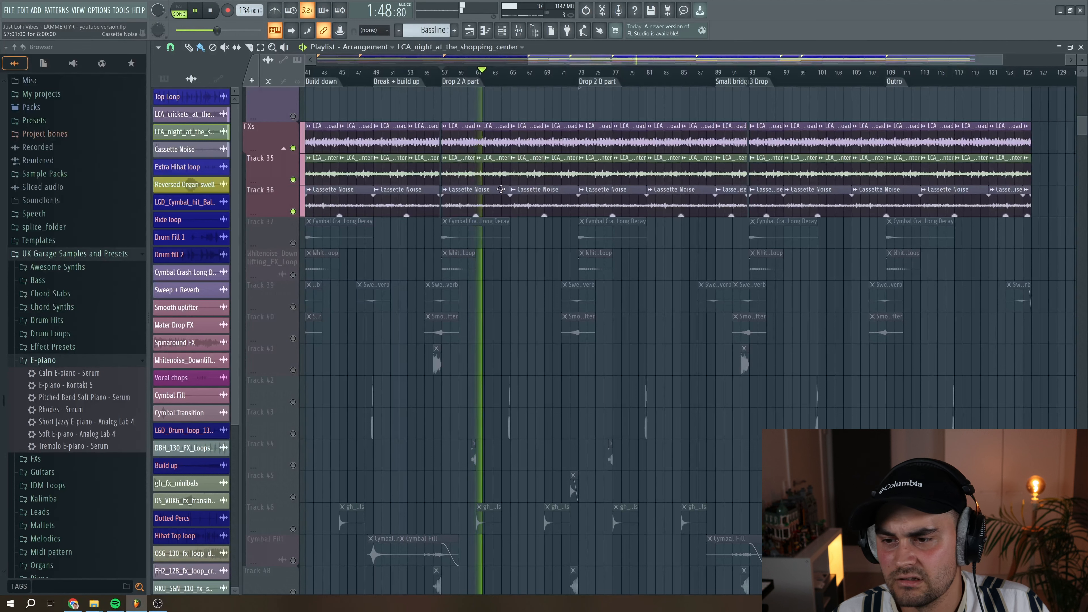
click(332, 189)
drag(393, 99, 392, 77)
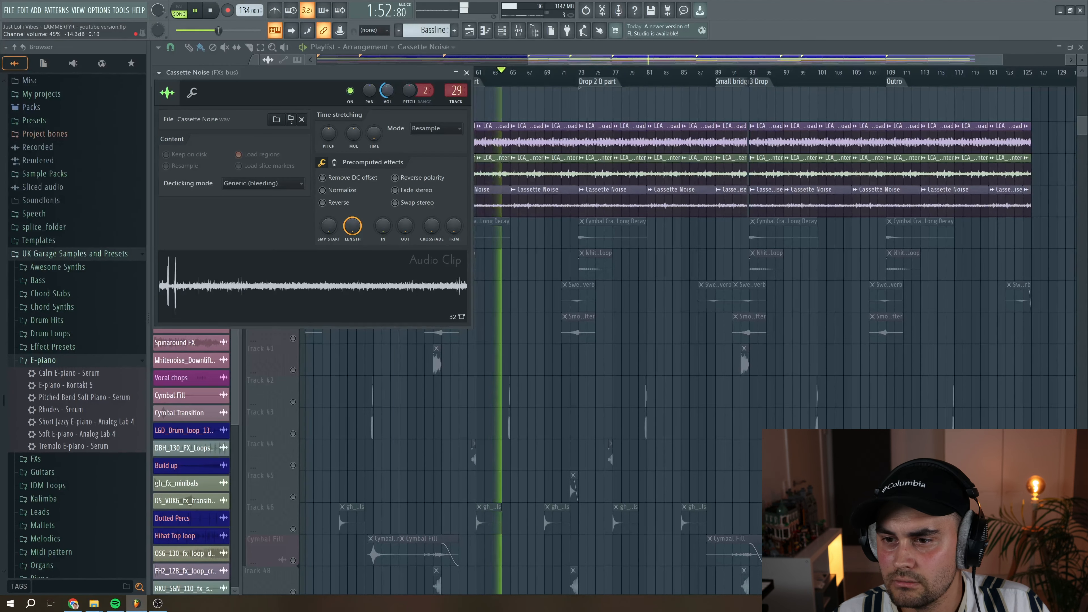
click(467, 72)
- Unmute Track 37 with the Cymbal Crash Long Decay clips and play it from the Drop 2 A part
key(space)
click(293, 243)
key(space)
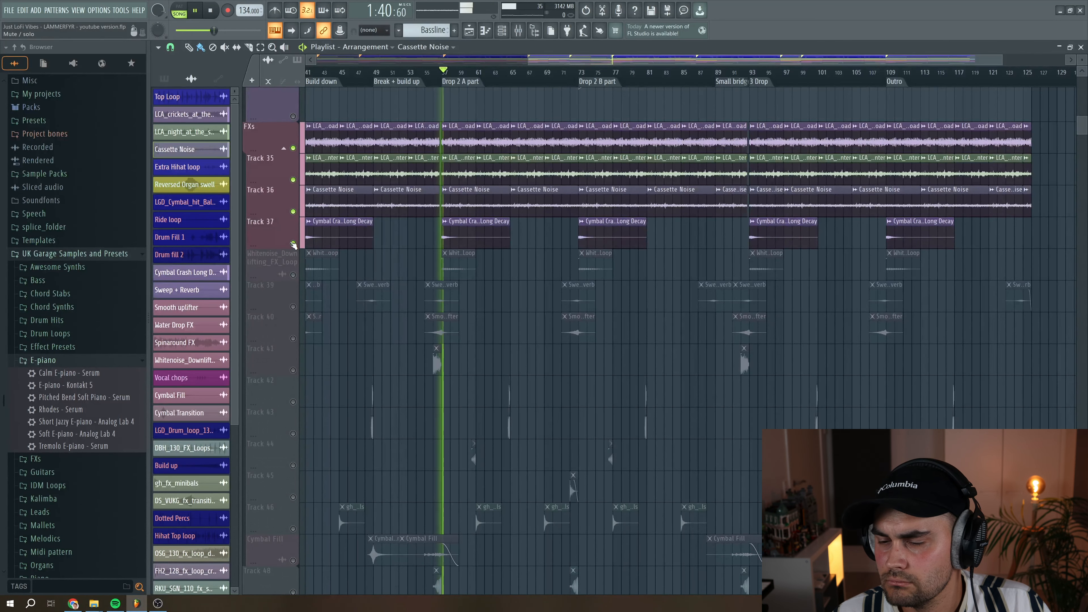
- Unmute the Whitenoise_Downlifting_FX_Loop track, play it, and inspect the clip's channel settings
click(293, 275)
double_click(461, 264)
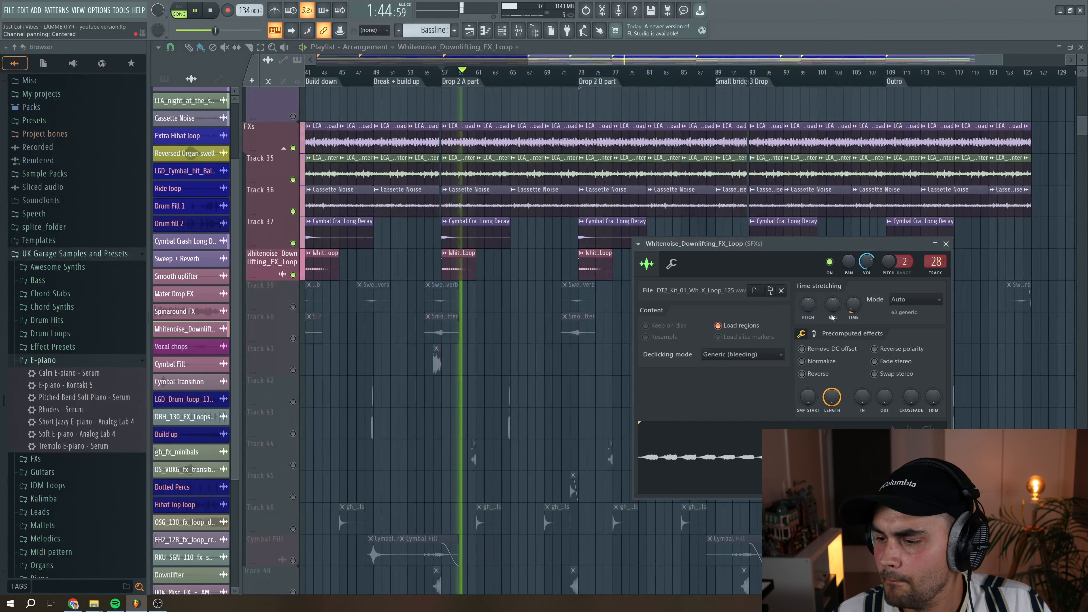
key(space)
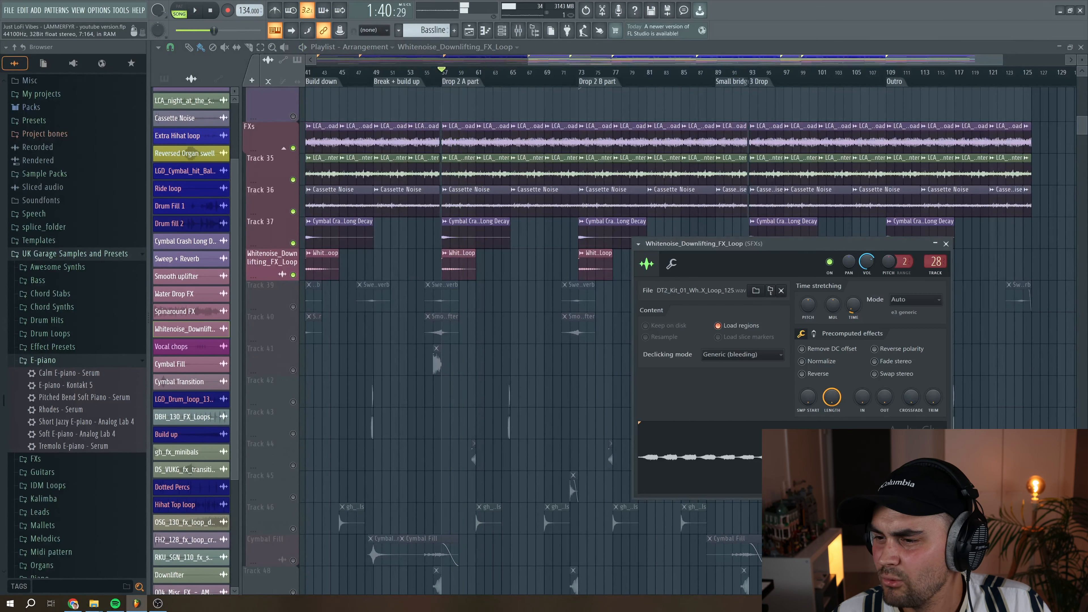
click(947, 244)
- Unmute Tracks 39 and 40 with the Sweep + Reverb and Smooth uplifter clips and play them leading into the Drop 2 A part
scroll(451, 89, up, 10)
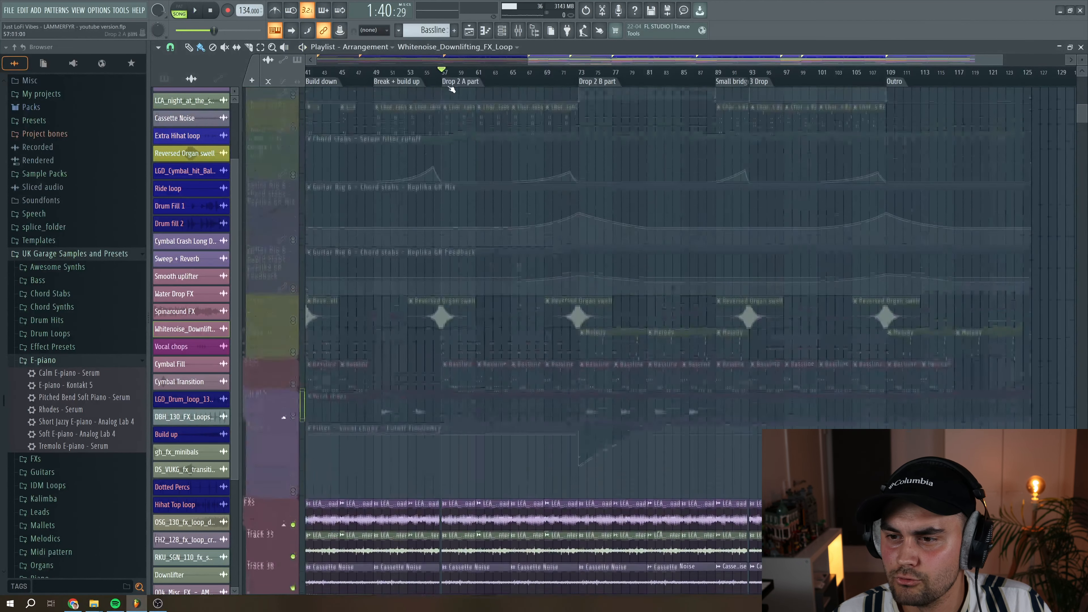
ctrl+scroll(451, 89, down, 2)
scroll(452, 192, down, 6)
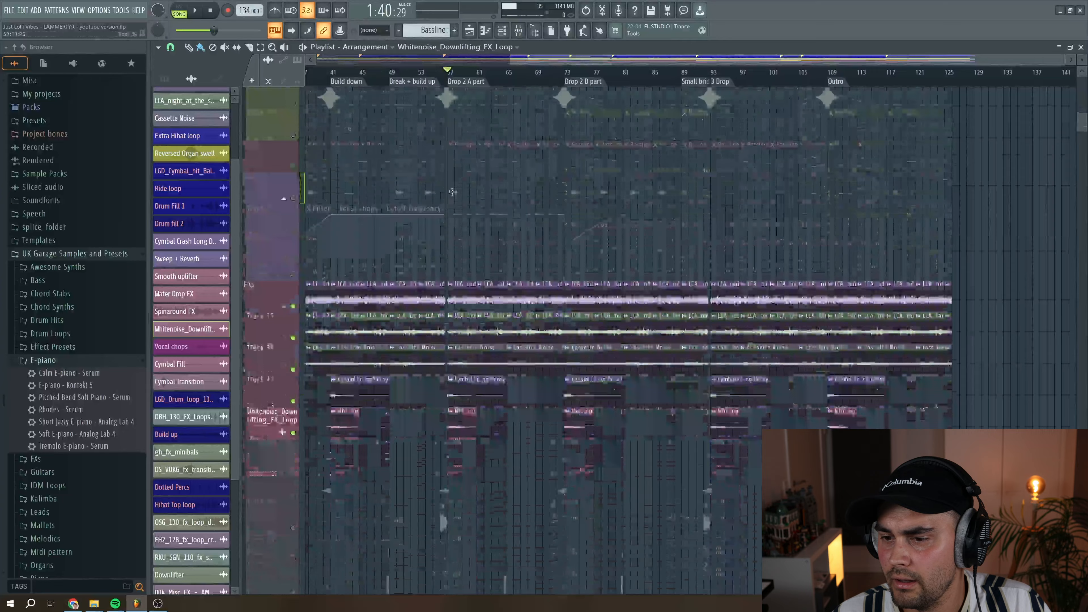
scroll(453, 192, down, 8)
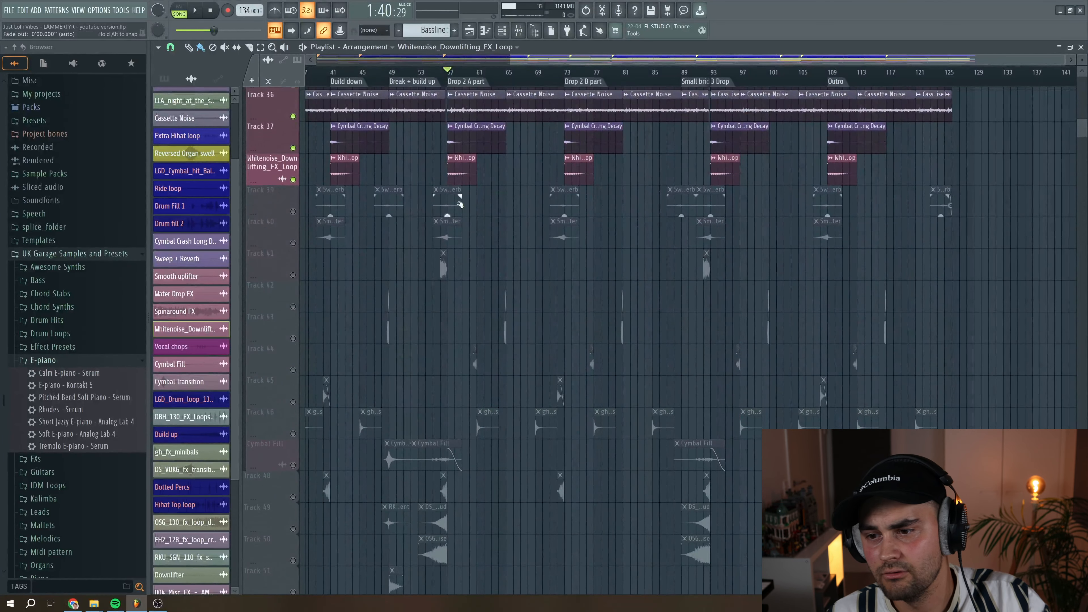
click(293, 211)
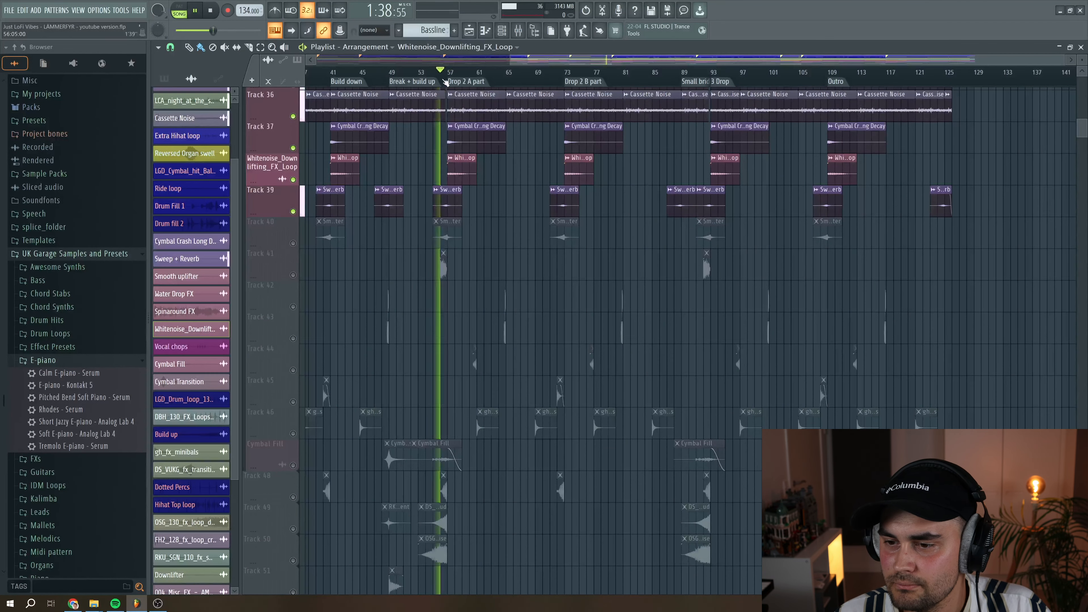
click(293, 243)
key(space)
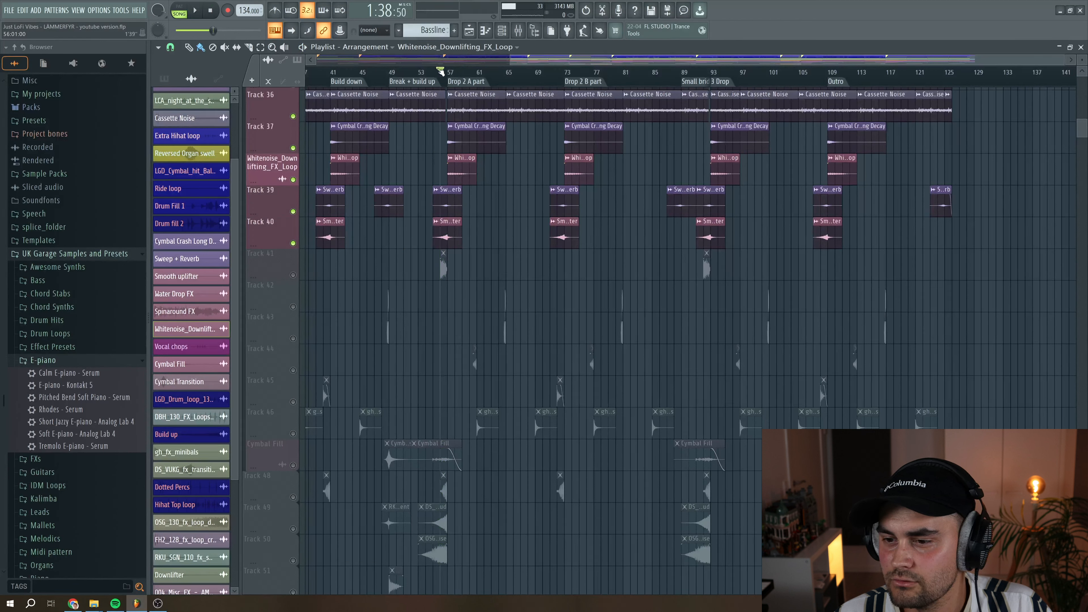
key(space)
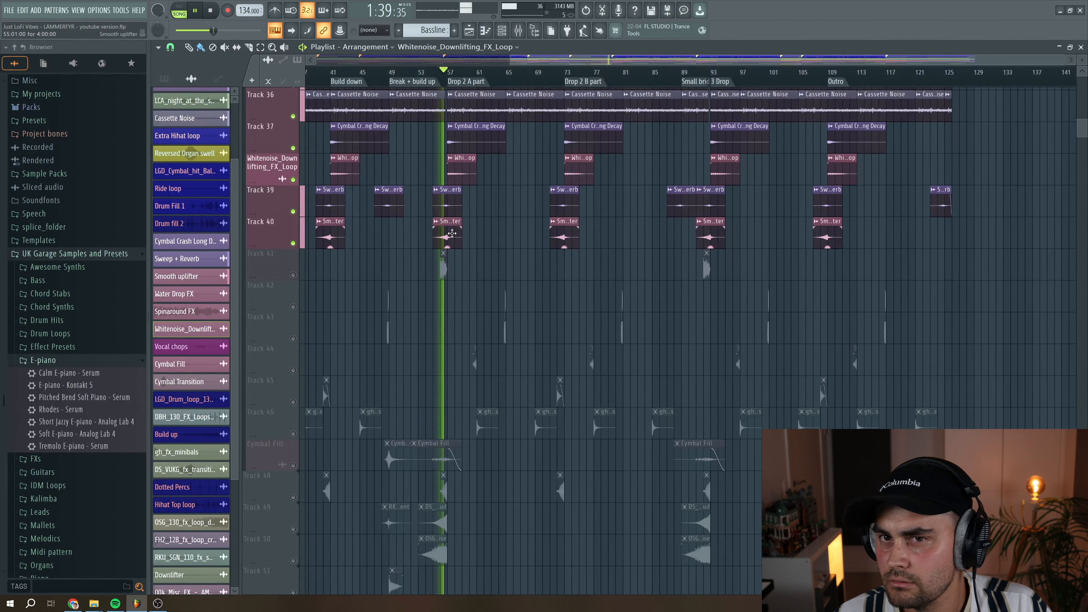
key(space)
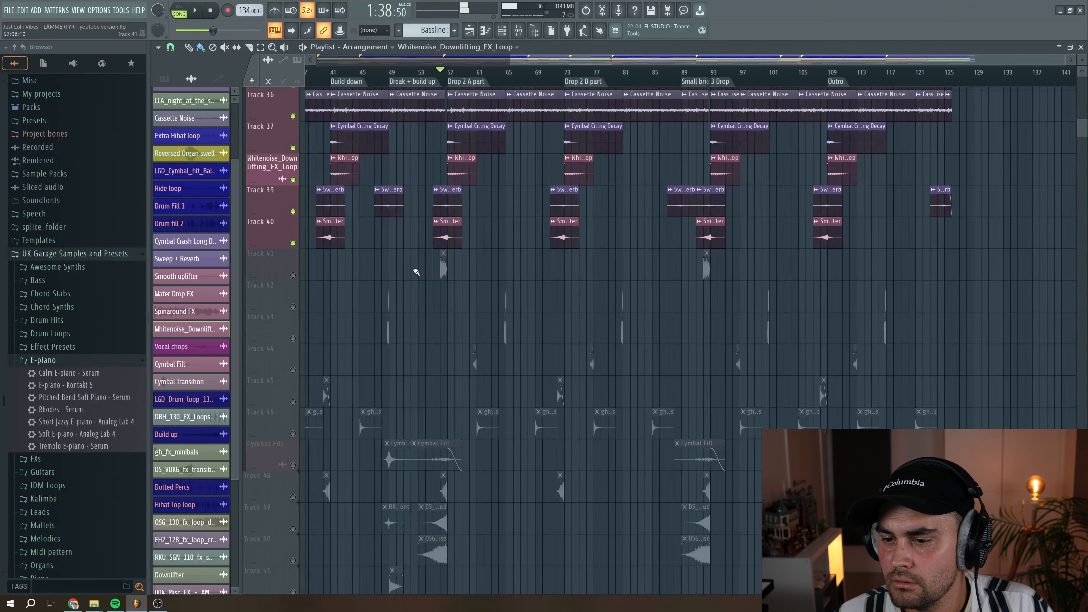
- Unmute Track 41 and play the Spinaround FX clip just before the Drop 2 A part
drag(1064, 59, 656, 65)
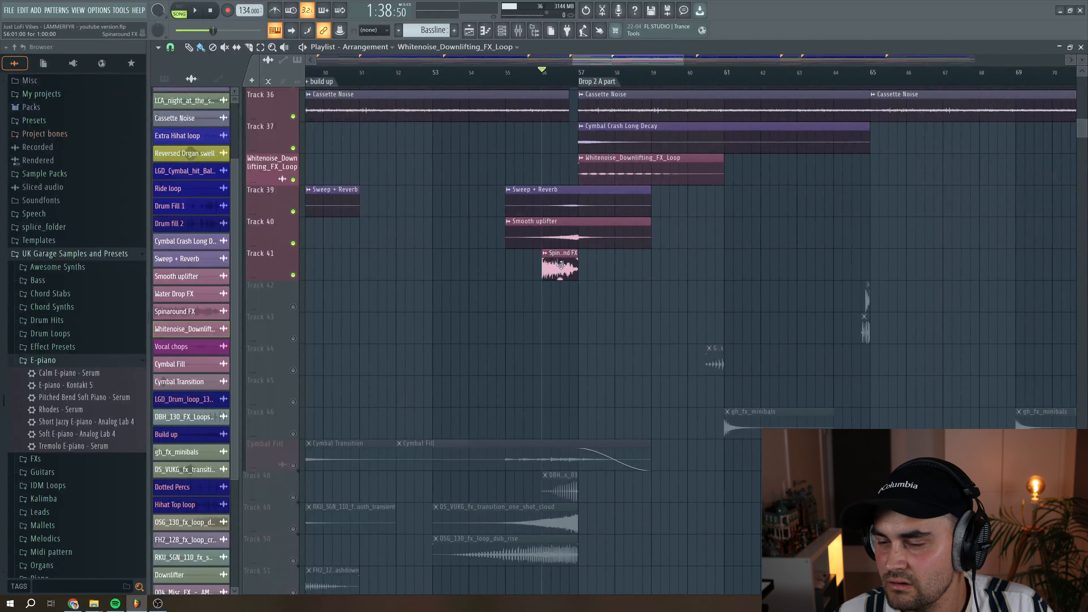
key(space)
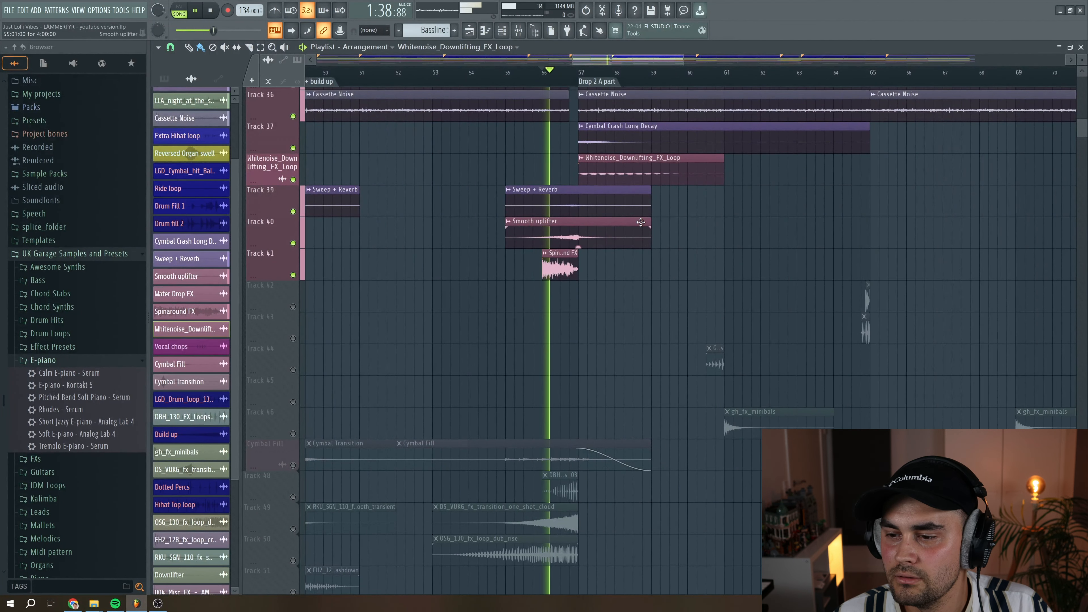
key(space)
- Unmute the Cymbal Fill track and Track 48, and play them into the Drop 2 A part
scroll(645, 222, down, 3)
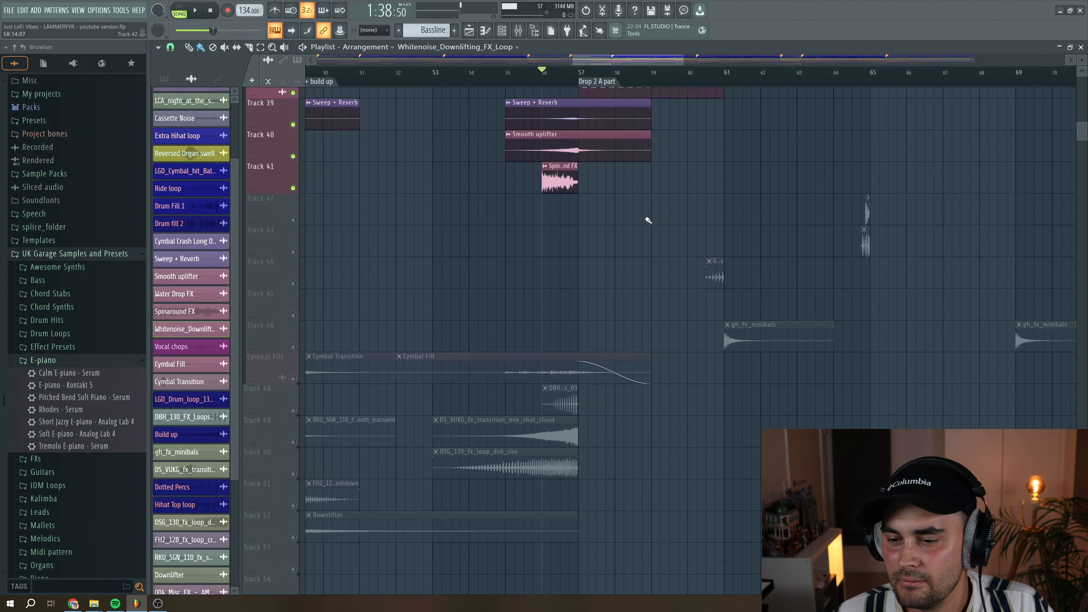
click(293, 371)
key(space)
key(space)
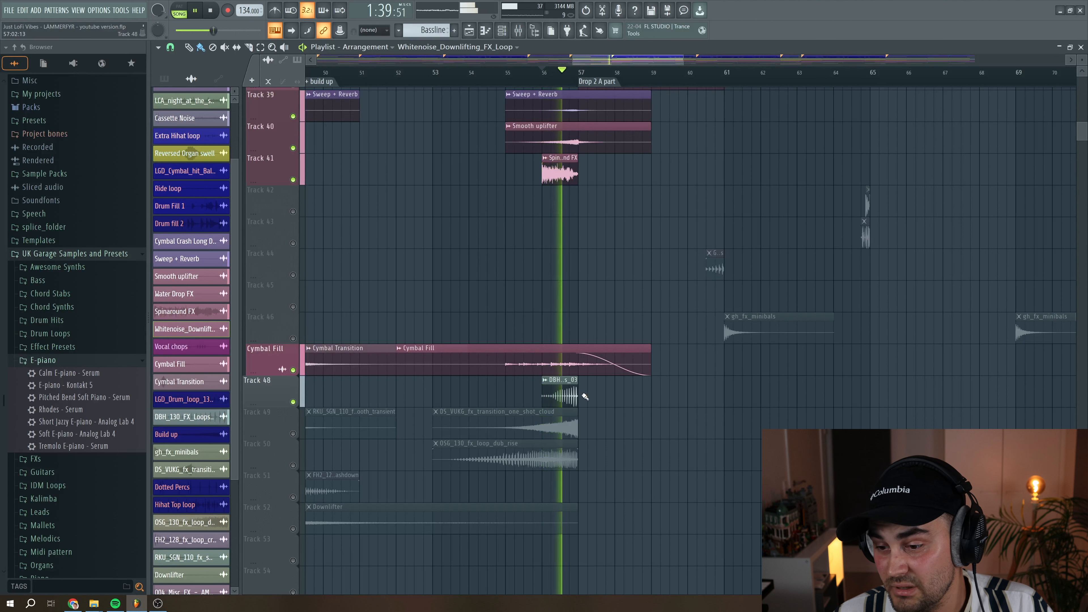
key(space)
- Unmute Tracks 49 and 50 and play the DS_VUKG_fx_transition_one_shot_cloud and OSG_130_fx_loop_dub_rise clips before the drop
click(294, 433)
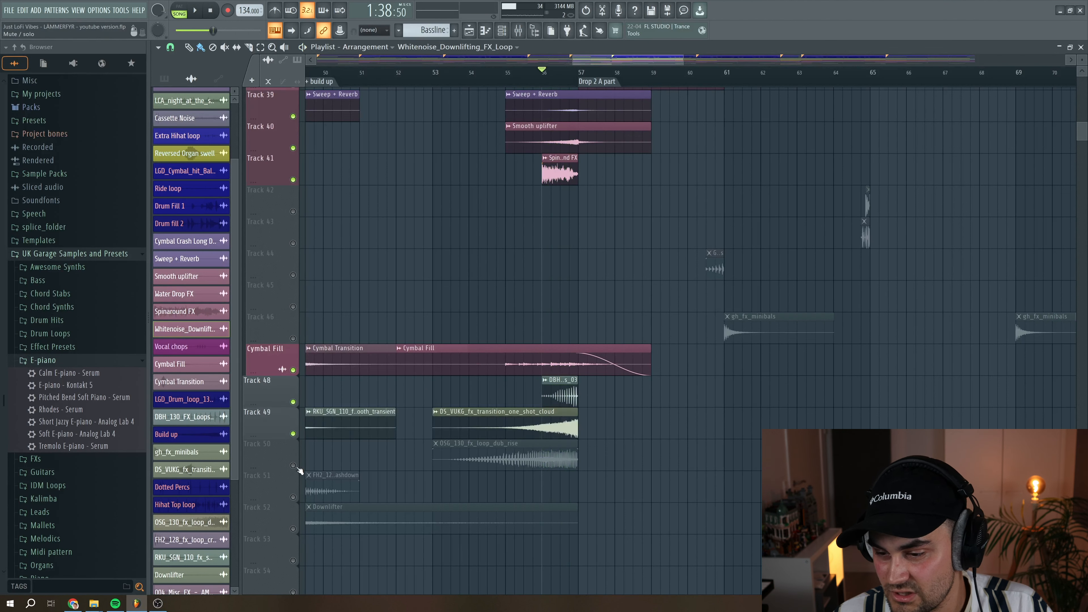
click(294, 466)
key(space)
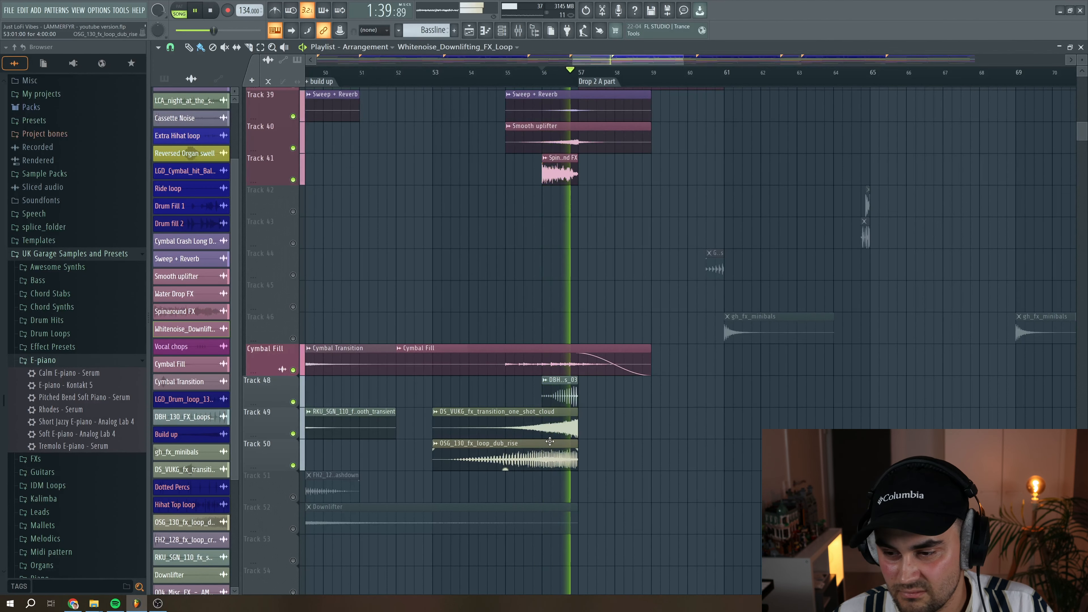
key(space)
- Unmute the remaining FX tracks, 51 and 52 as well as 42 to 46
scroll(312, 482, down, 2)
click(294, 434)
click(293, 466)
scroll(394, 394, up, 6)
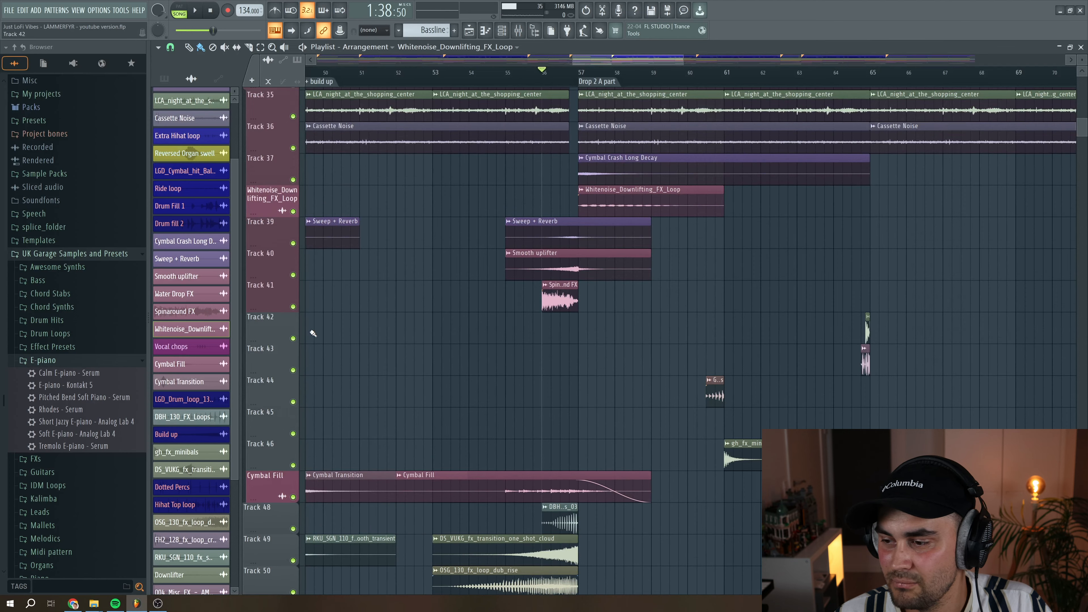
- Play the short transition FX on Tracks 42 and 43 before bar 65, and the Track 44 FX before bar 61
scroll(637, 149, right, 5)
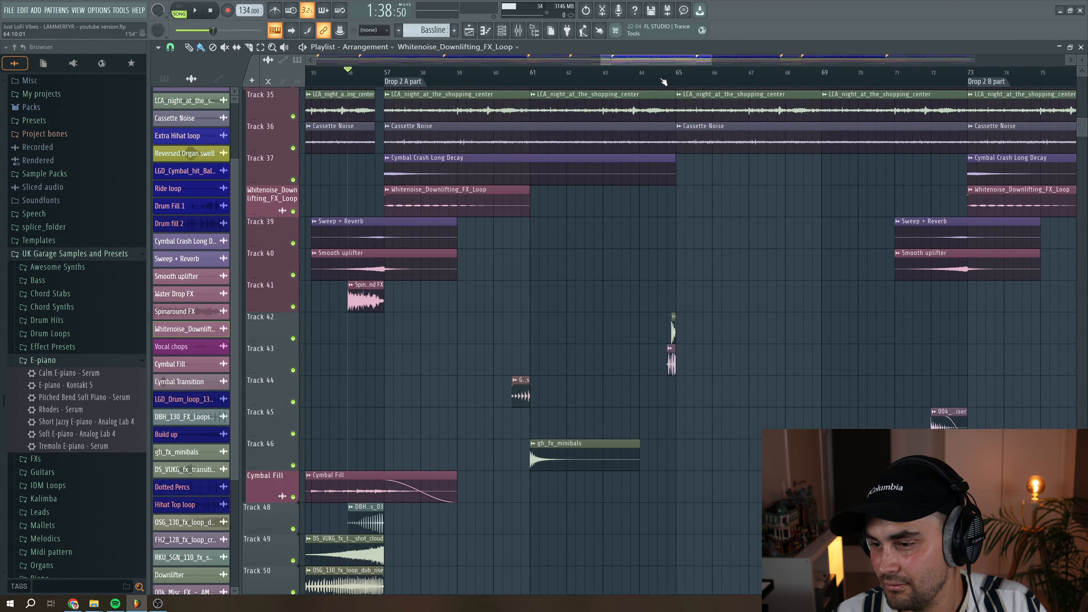
key(space)
key(space)
key(space)
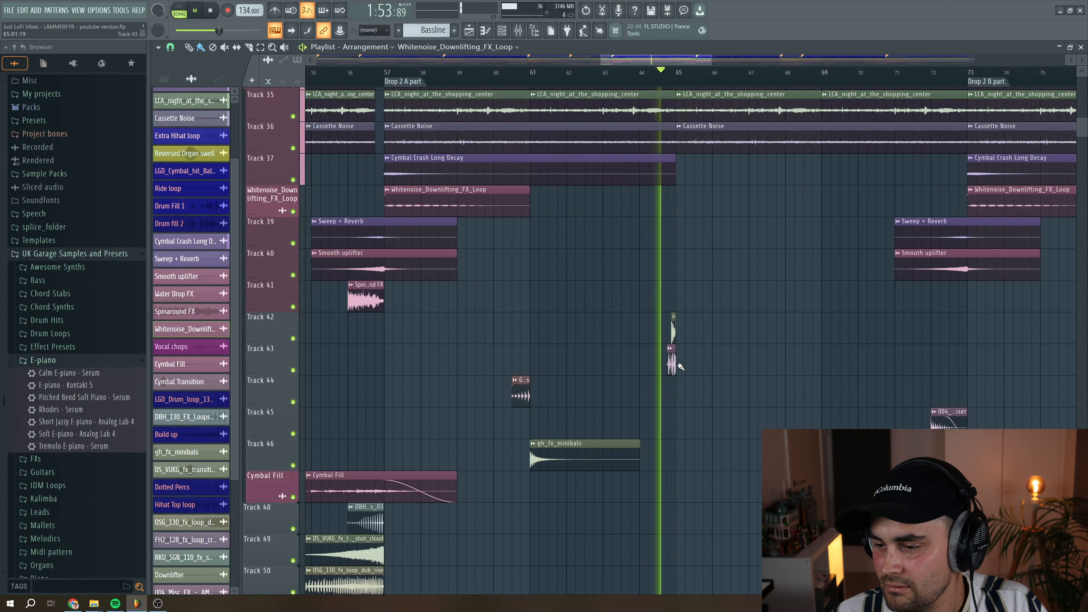
key(space)
key(space)
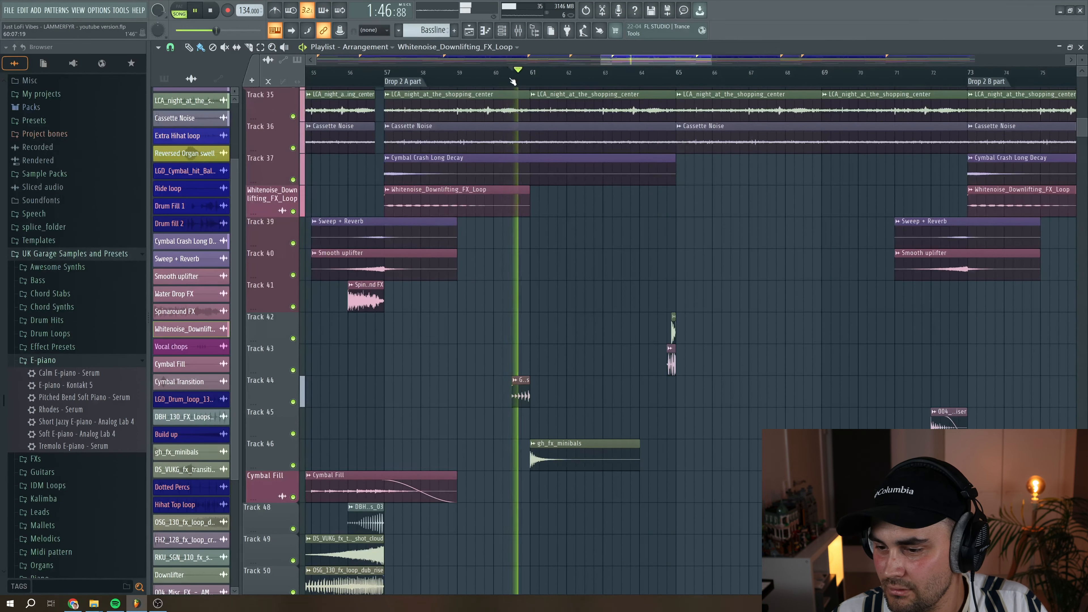
key(space)
- Play the riser FX on Tracks 45 and 48 from bar 72 leading into the Drop 2 B part
drag(634, 62, 675, 60)
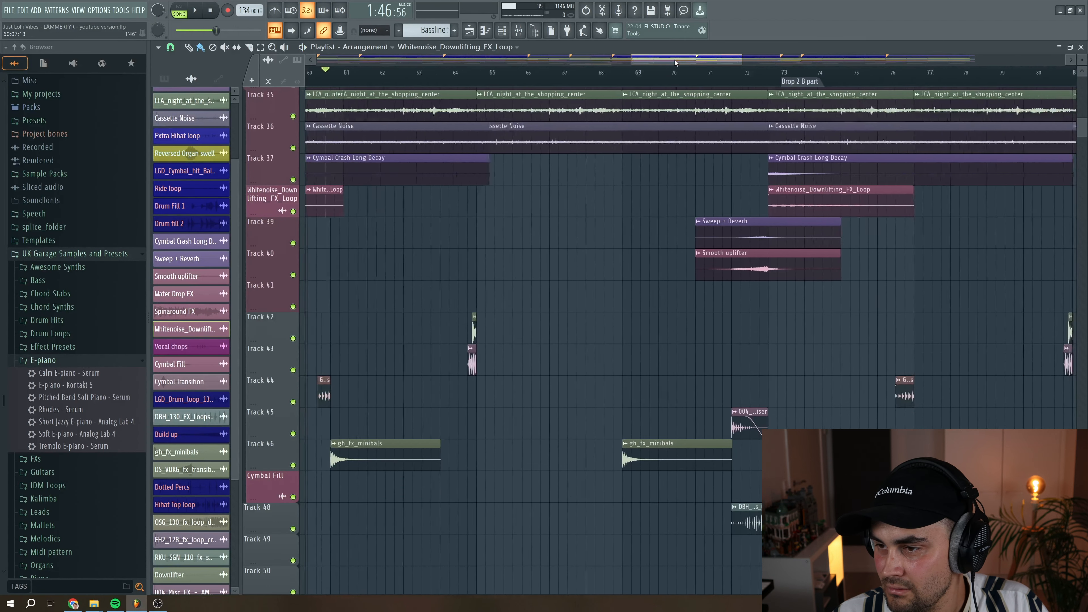
click(628, 73)
key(space)
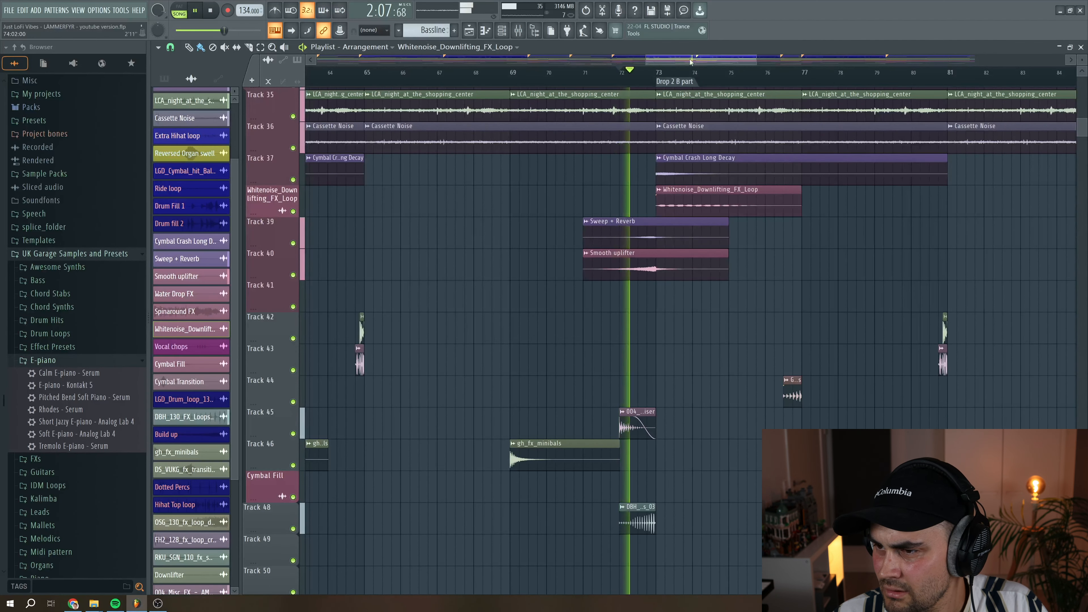
key(space)
- Look over the placement of the FX clips across the arrangement from the Intro to the Drop 2 B part
drag(646, 58, 278, 72)
scroll(473, 309, up, 2)
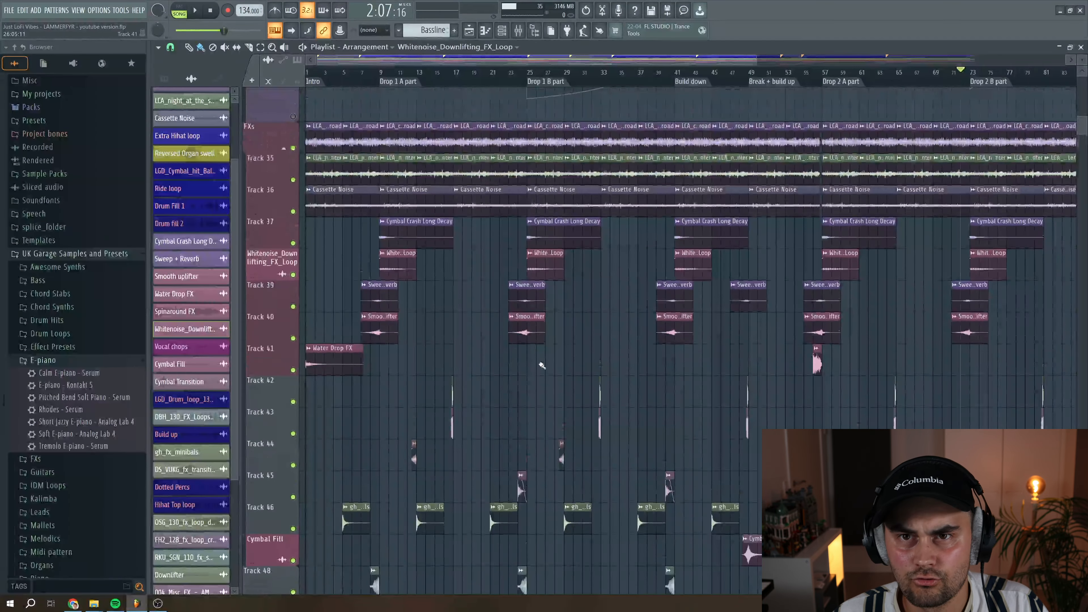
scroll(542, 365, down, 2)
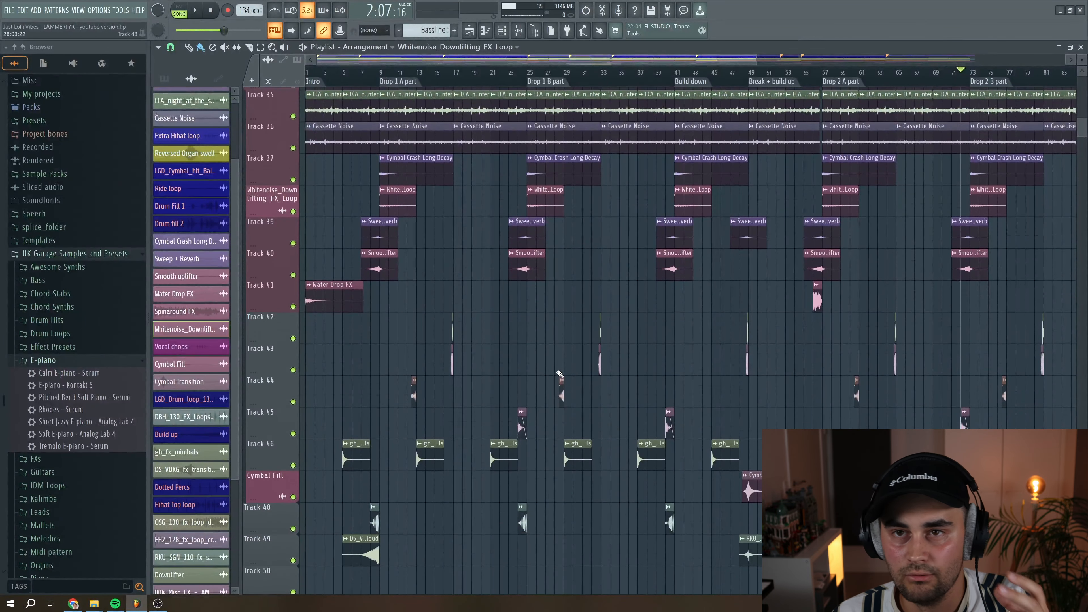
scroll(565, 367, up, 10)
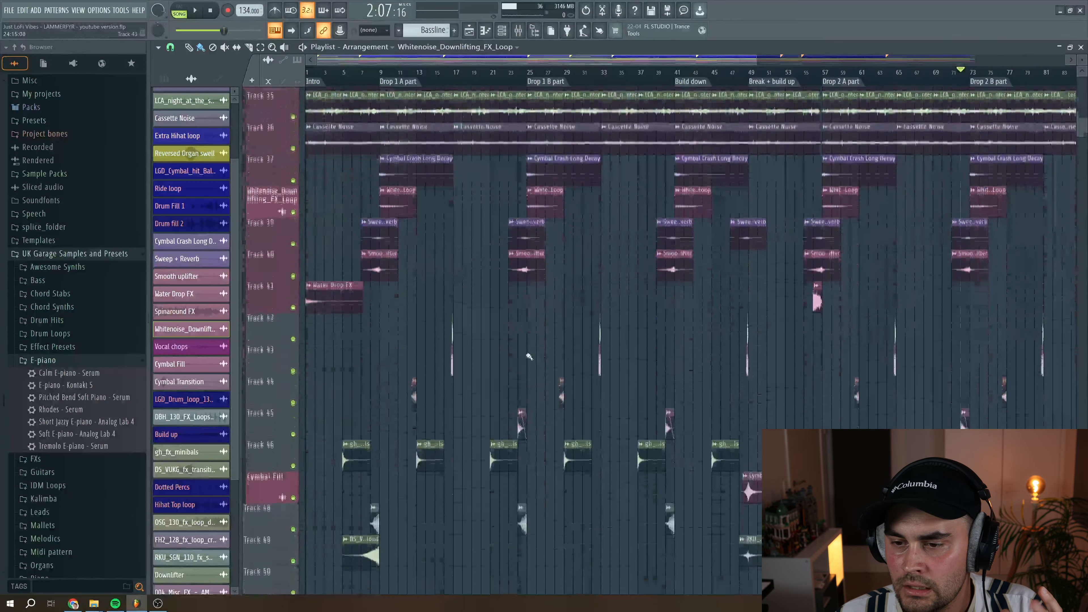
scroll(529, 357, up, 7)
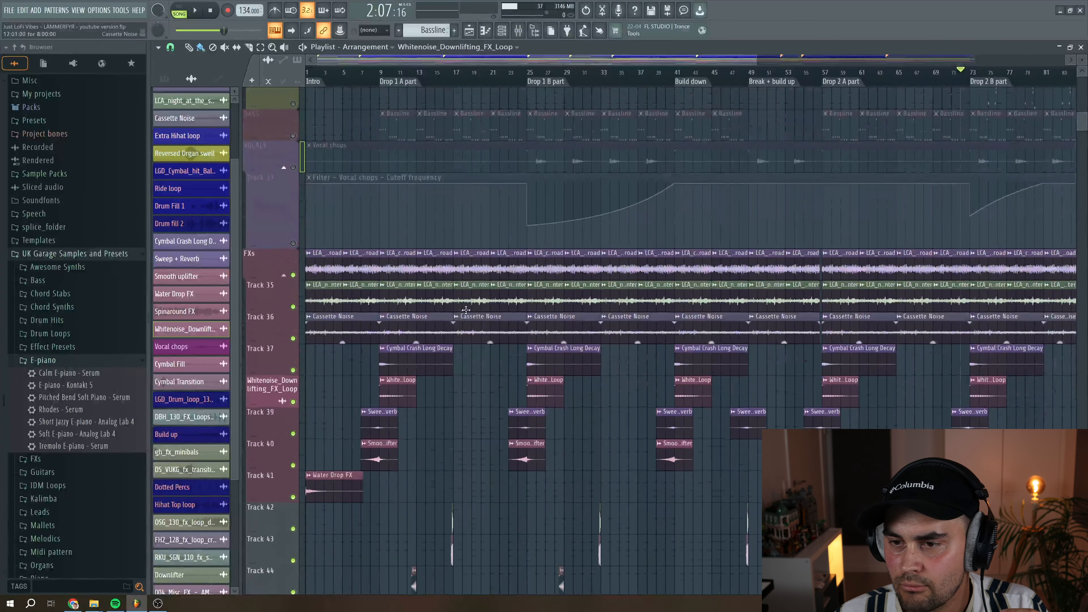
- Play the arrangement from the start of the Intro while looking through the automation, drum, vocal and FX tracks
scroll(424, 335, down, 2)
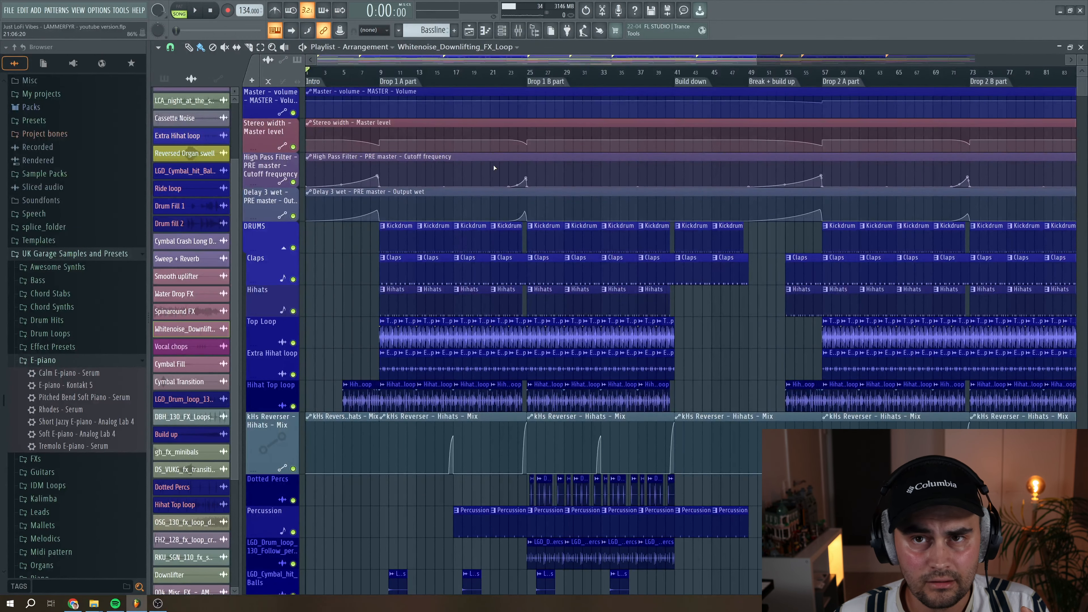
scroll(494, 168, down, 1)
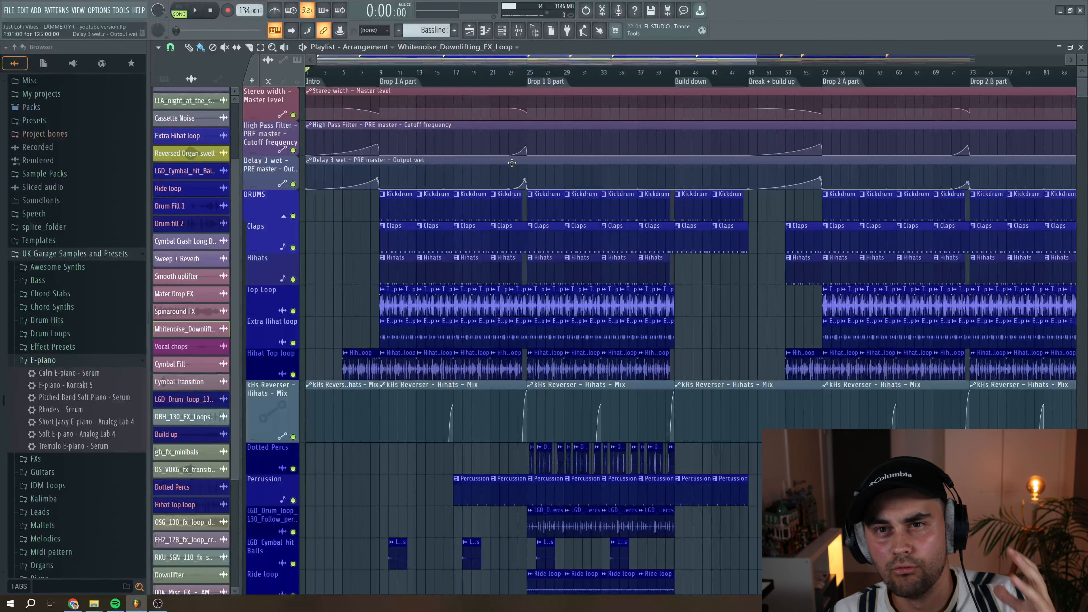
scroll(442, 171, down, 3)
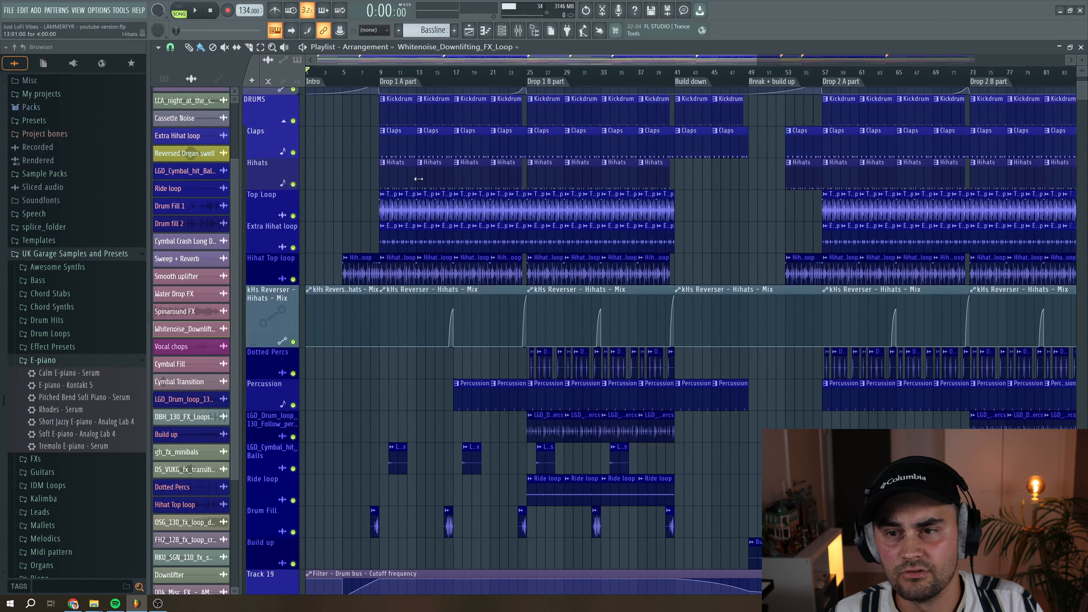
scroll(347, 88, up, 4)
scroll(336, 96, up, 4)
scroll(343, 107, left, 2)
key(space)
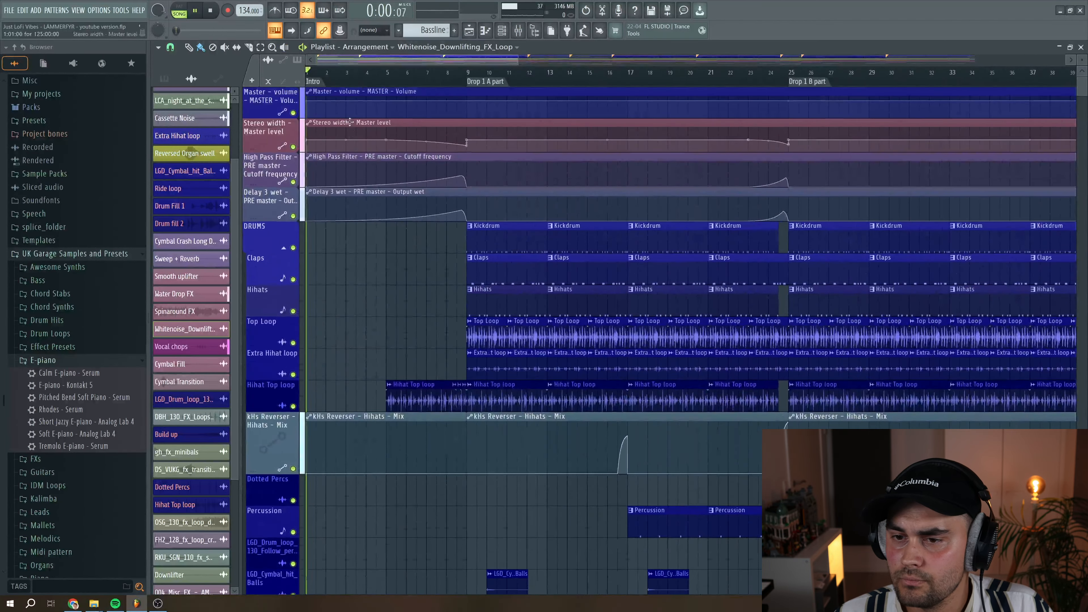
scroll(454, 201, down, 3)
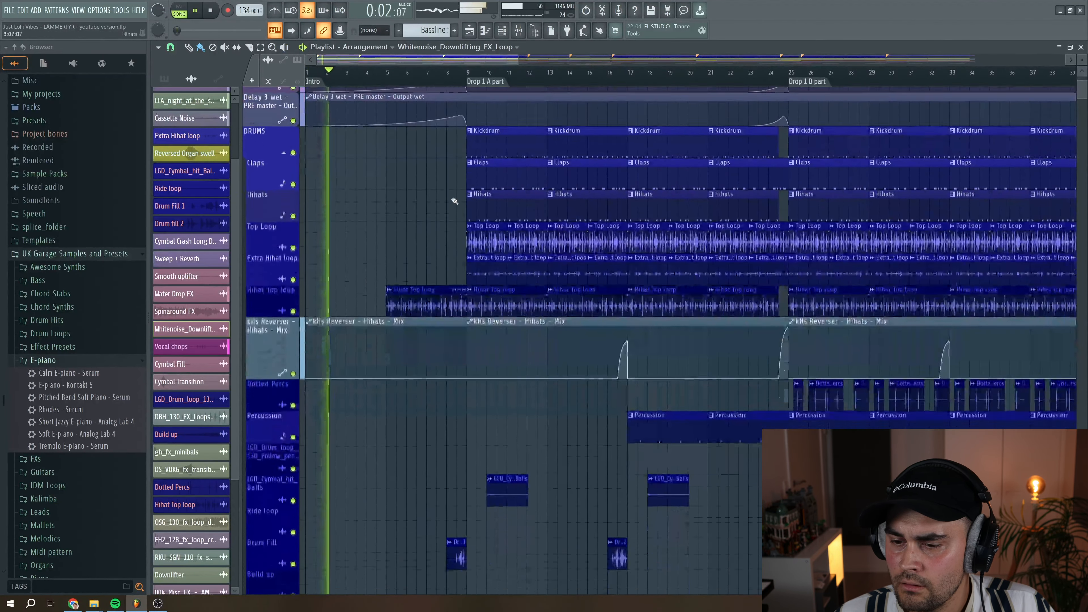
scroll(454, 201, down, 20)
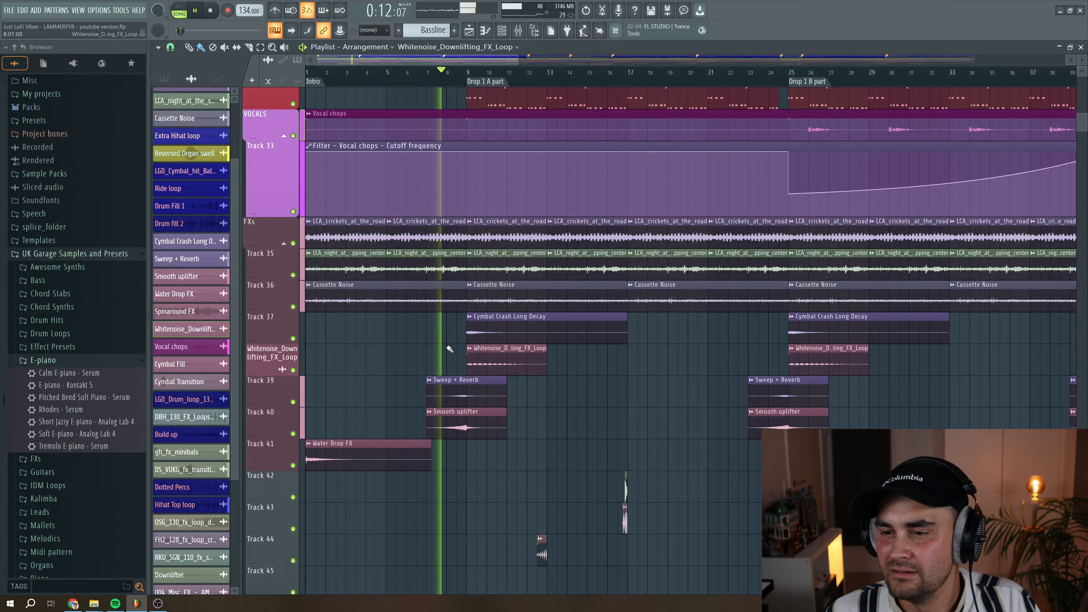
- Follow playback through the Drop 1 A part past bar 17, checking the chords, drum and master automation tracks, and stop it
scroll(449, 349, up, 10)
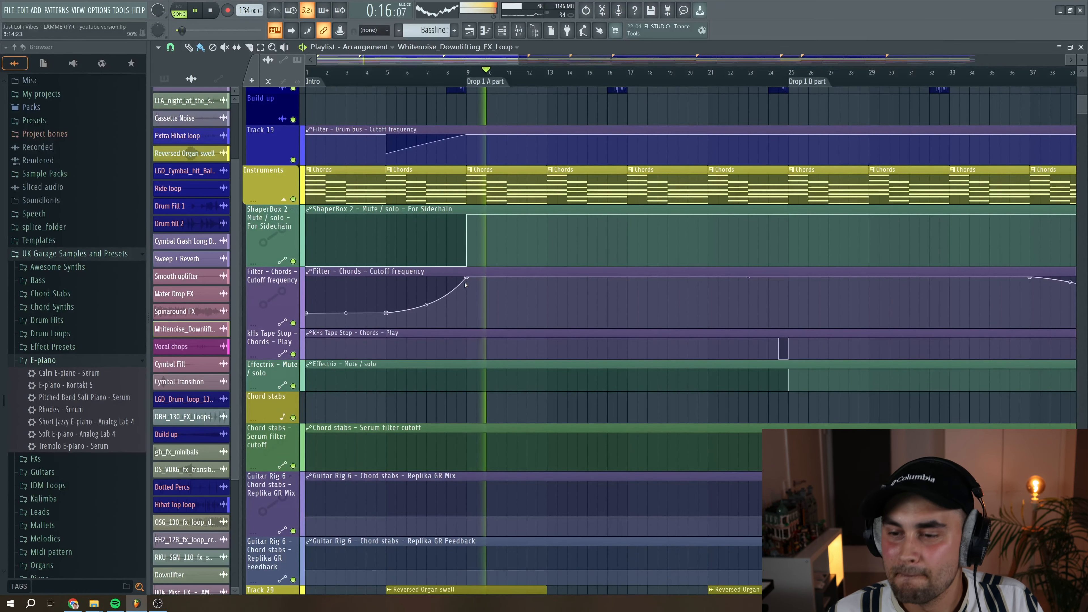
scroll(492, 287, up, 8)
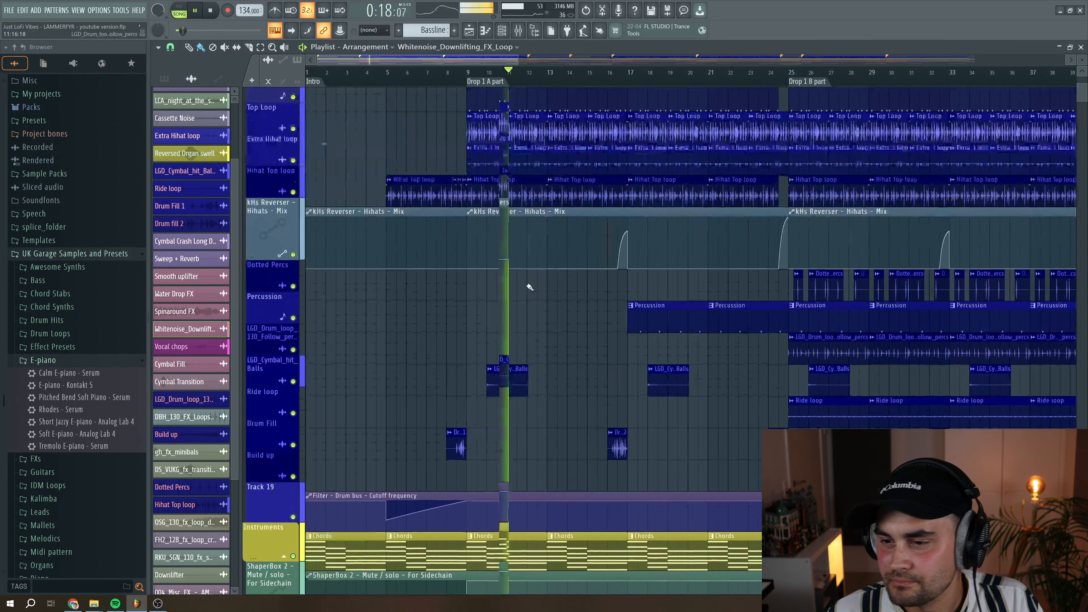
scroll(530, 288, up, 7)
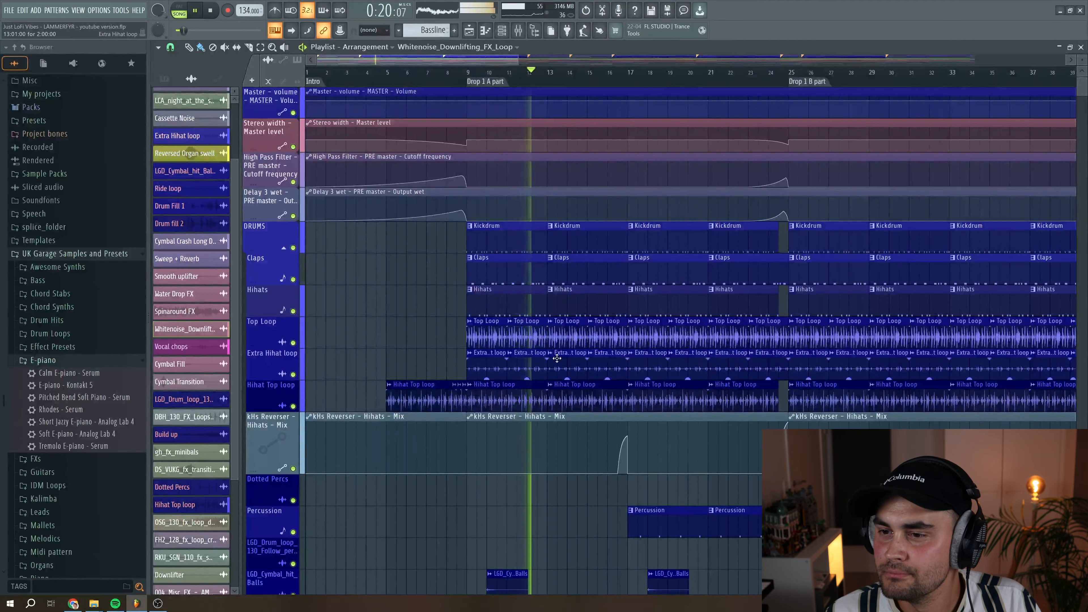
scroll(535, 300, right, 5)
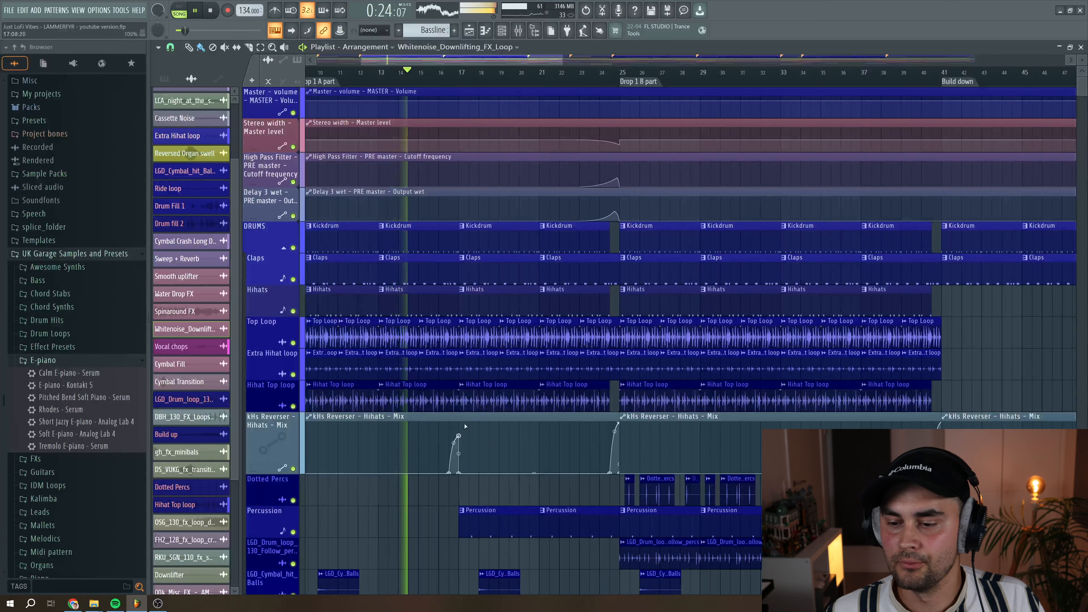
scroll(466, 427, down, 2)
scroll(463, 343, down, 1)
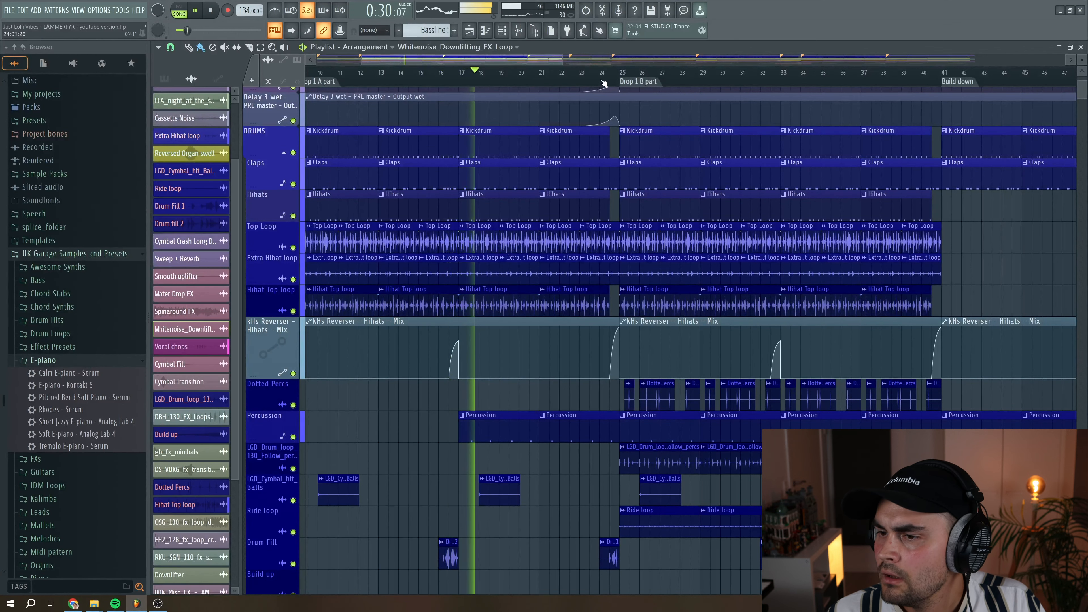
key(space)
- Play the transition from bar 23 into the Drop 1 B part, with the drum tracks in view, and stop it
drag(543, 62, 558, 154)
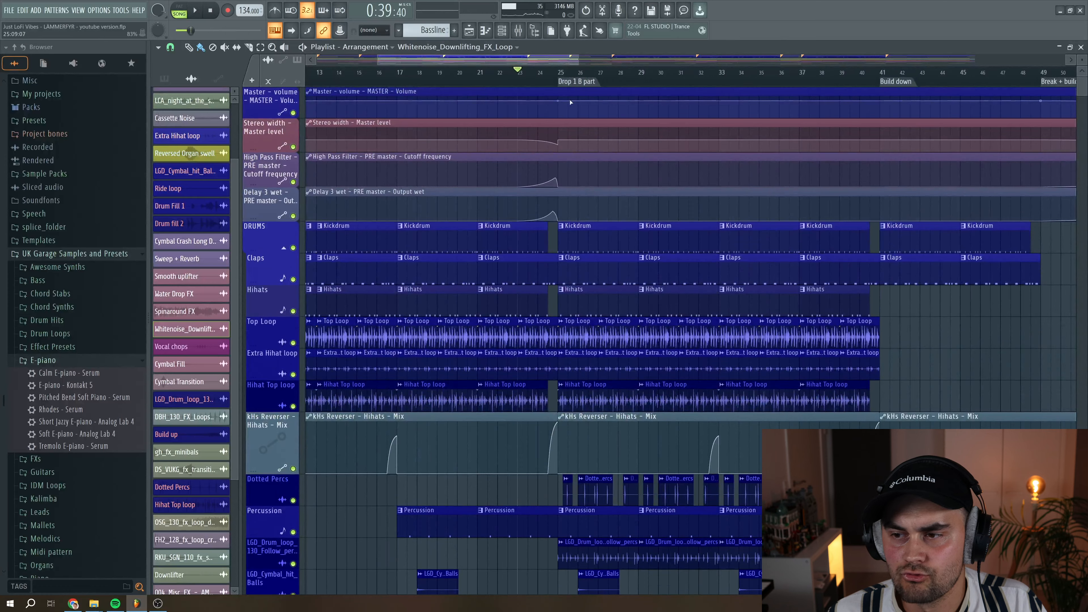
scroll(591, 129, down, 2)
key(space)
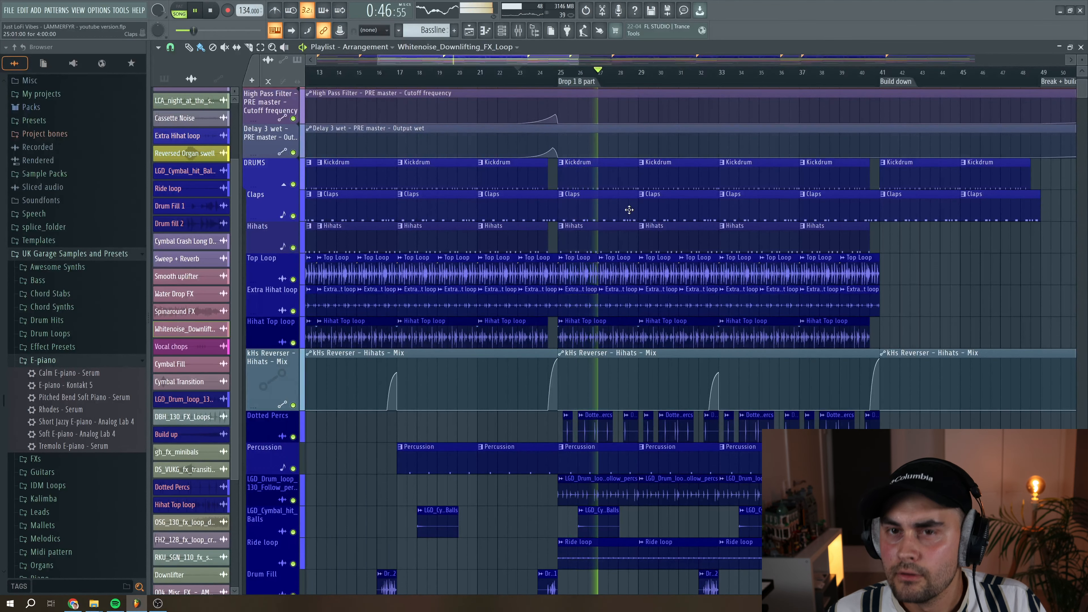
key(space)
- Examine the percussion, drum loop and ride loop layers that enter in the Drop 1 B part
scroll(622, 433, down, 5)
scroll(622, 433, down, 5)
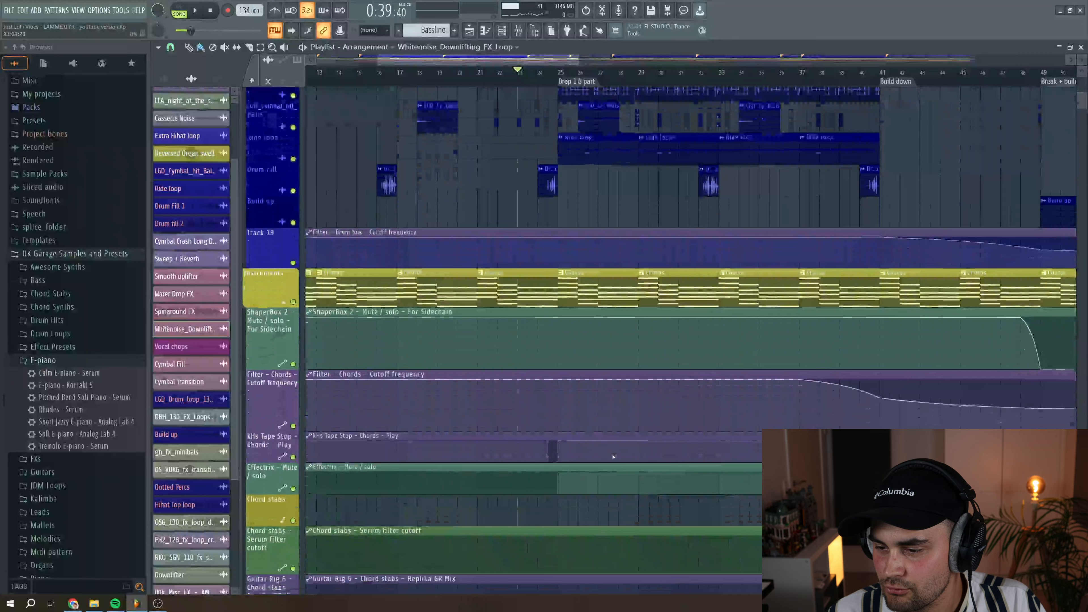
scroll(647, 373, up, 4)
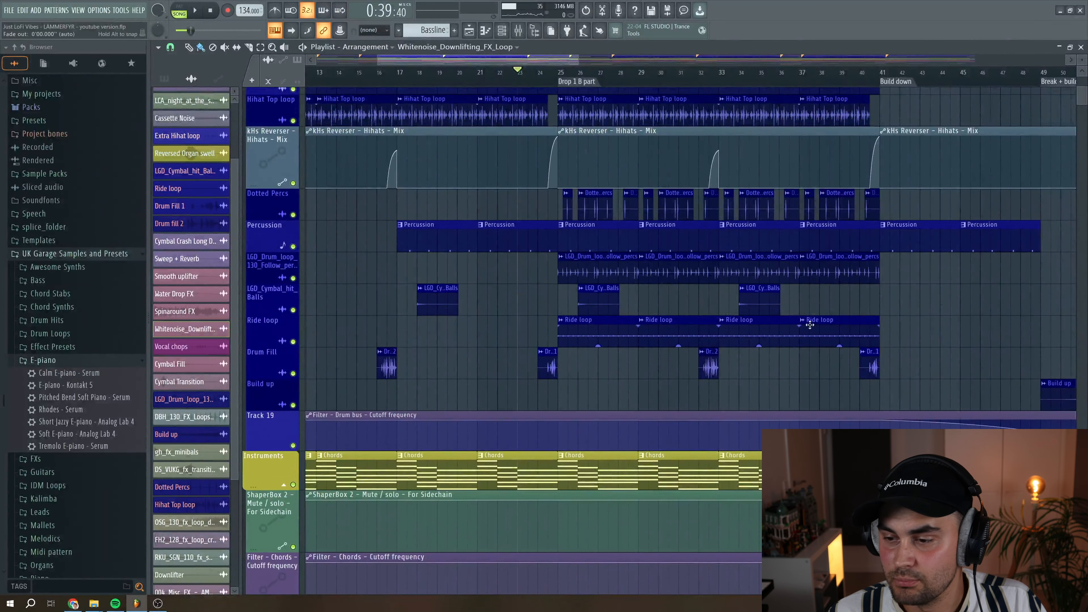
scroll(644, 301, up, 1)
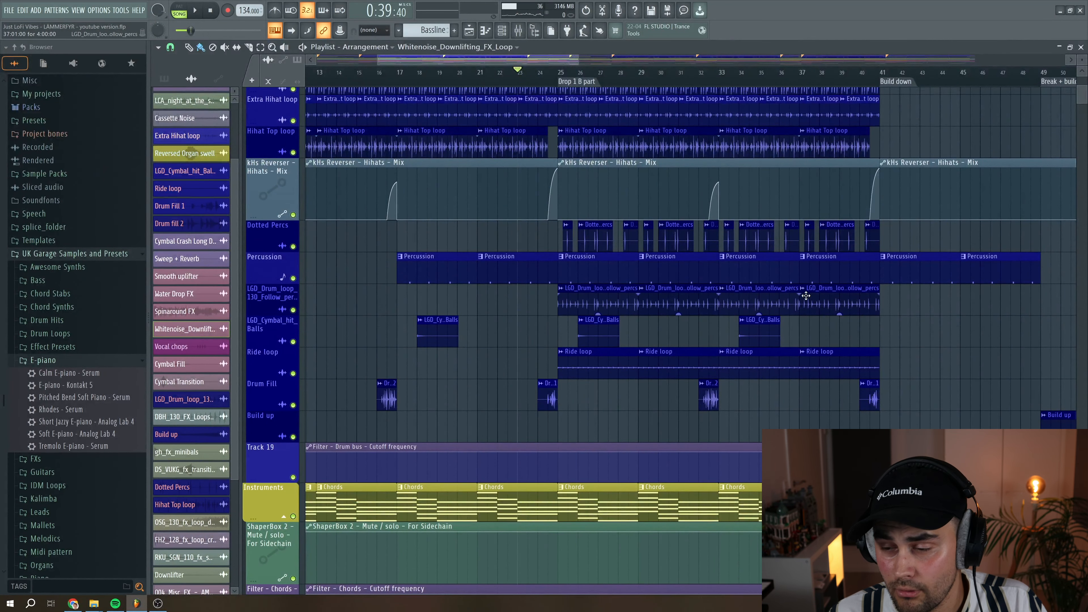
- Replay the song from just after bar 23 through the start of Drop 1 B, looking over the drum, instrument, bass, vocal and FX tracks
scroll(571, 290, up, 8)
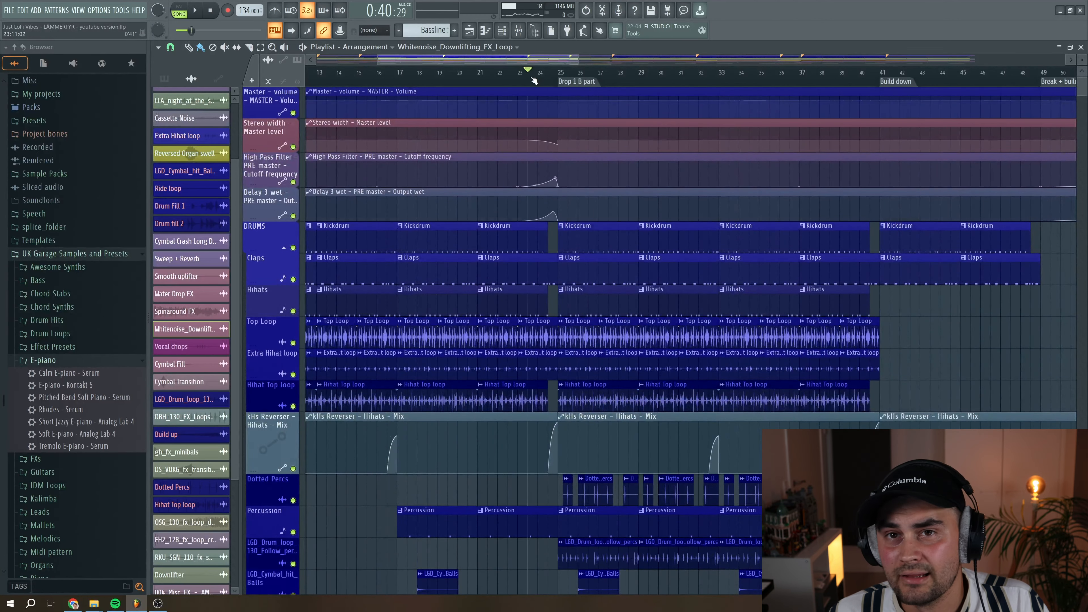
key(space)
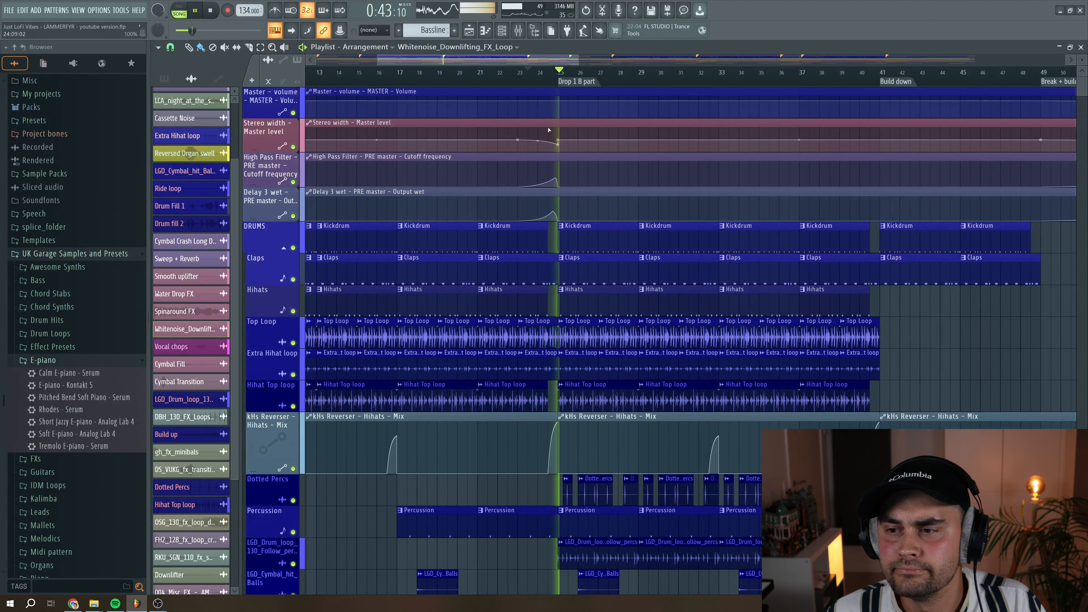
scroll(572, 81, right, 4)
scroll(550, 246, down, 12)
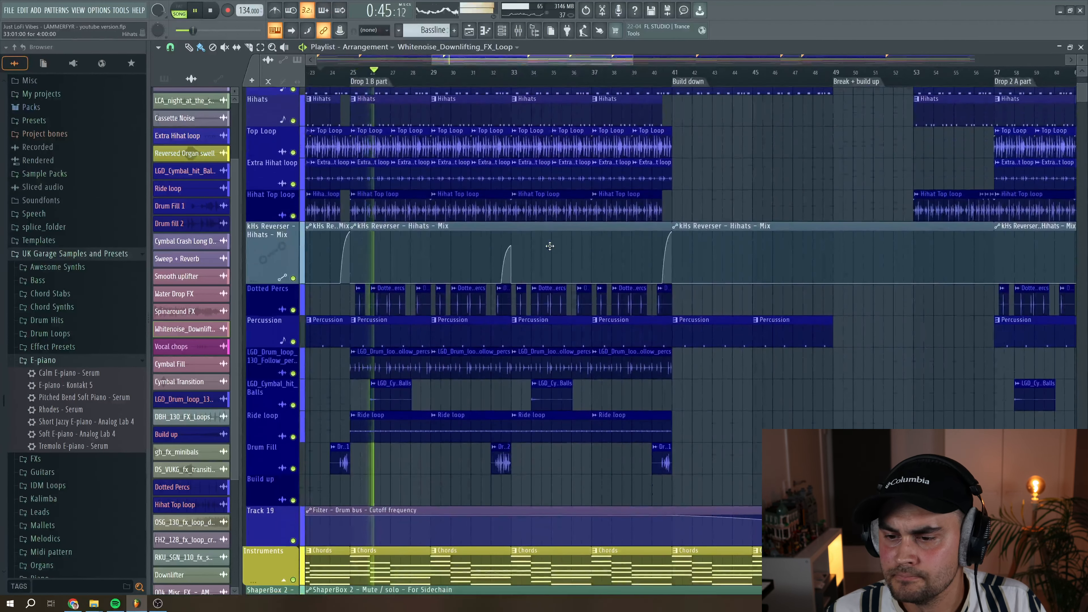
scroll(549, 246, down, 10)
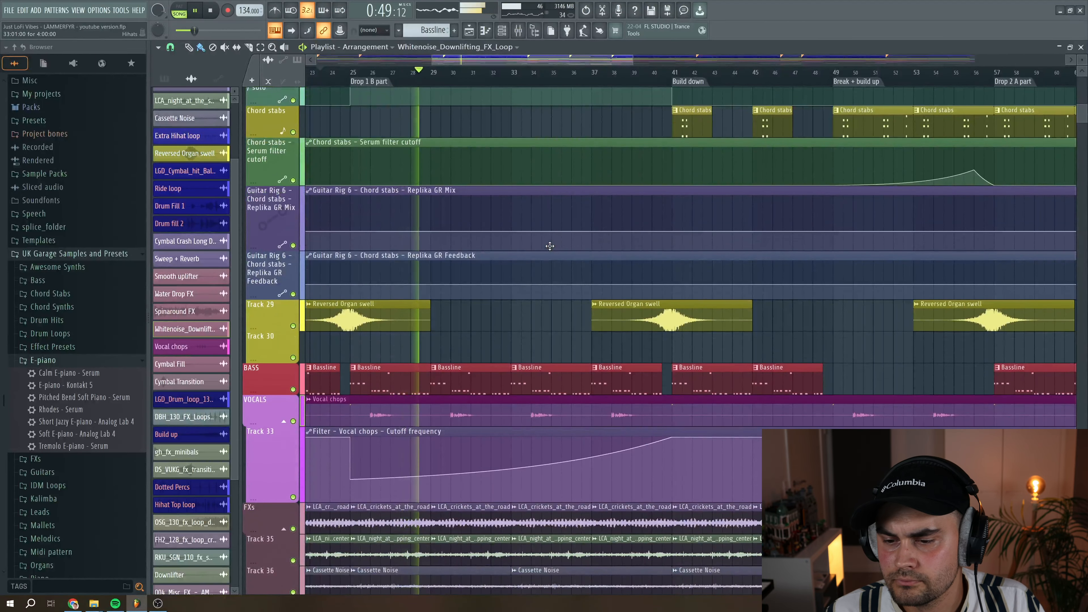
scroll(550, 246, down, 2)
scroll(550, 246, down, 5)
scroll(550, 246, up, 2)
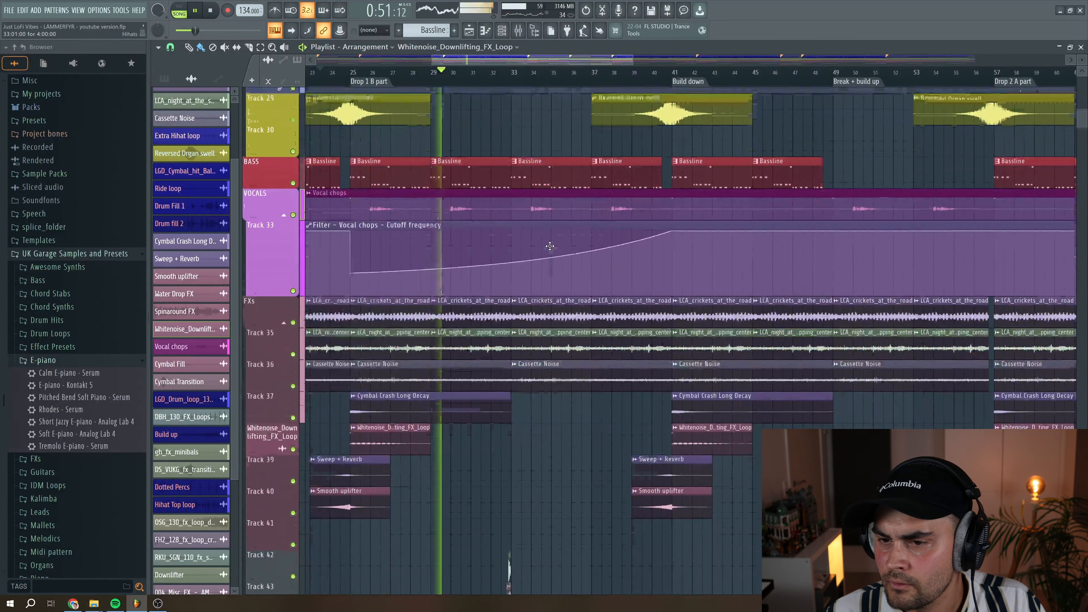
drag(546, 60, 518, 60)
key(space)
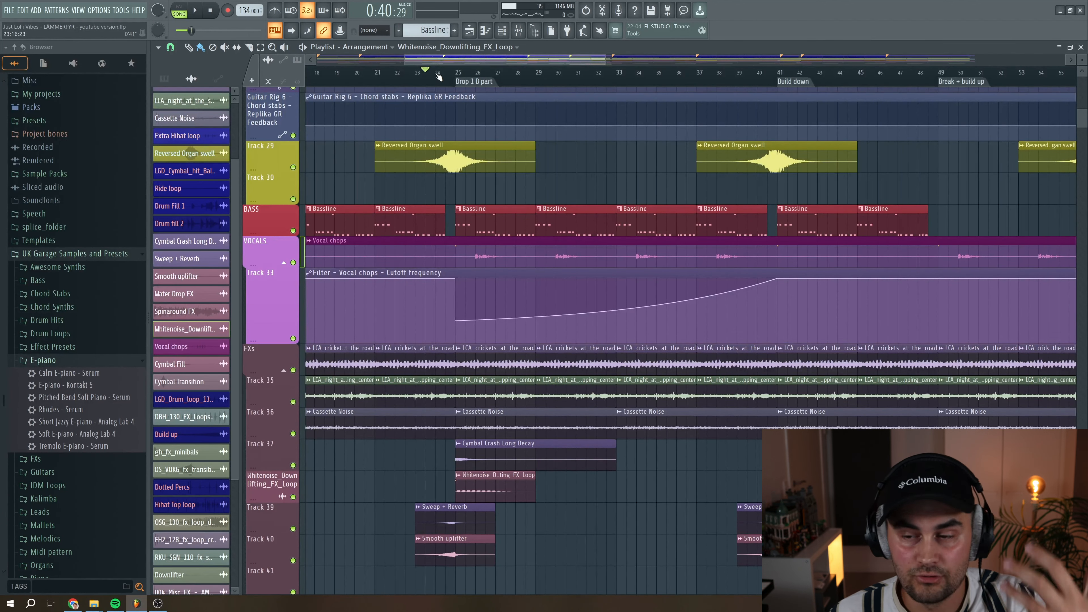
- Inspect the gaps in the bassline, chords and drum tracks just before the Drop 1 B part, along with the fill and automation there
scroll(457, 214, up, 3)
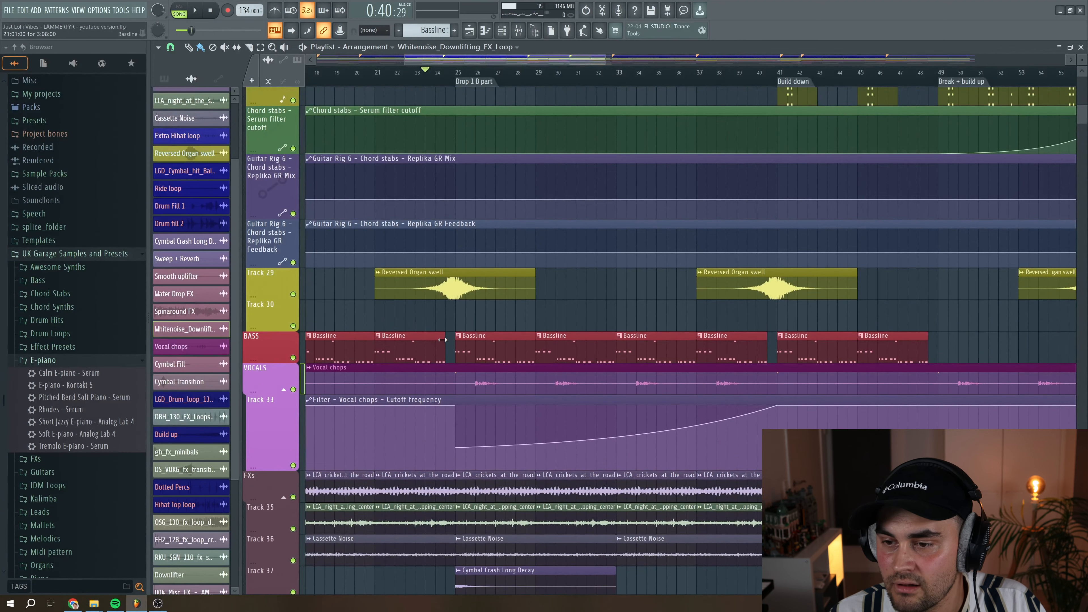
scroll(442, 339, up, 10)
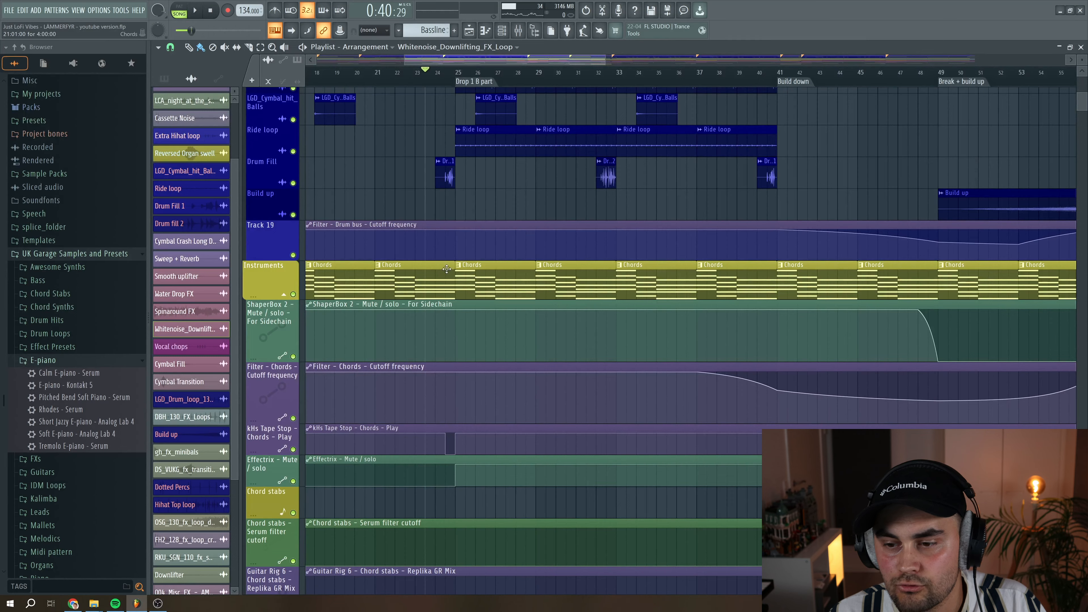
scroll(442, 277, up, 3)
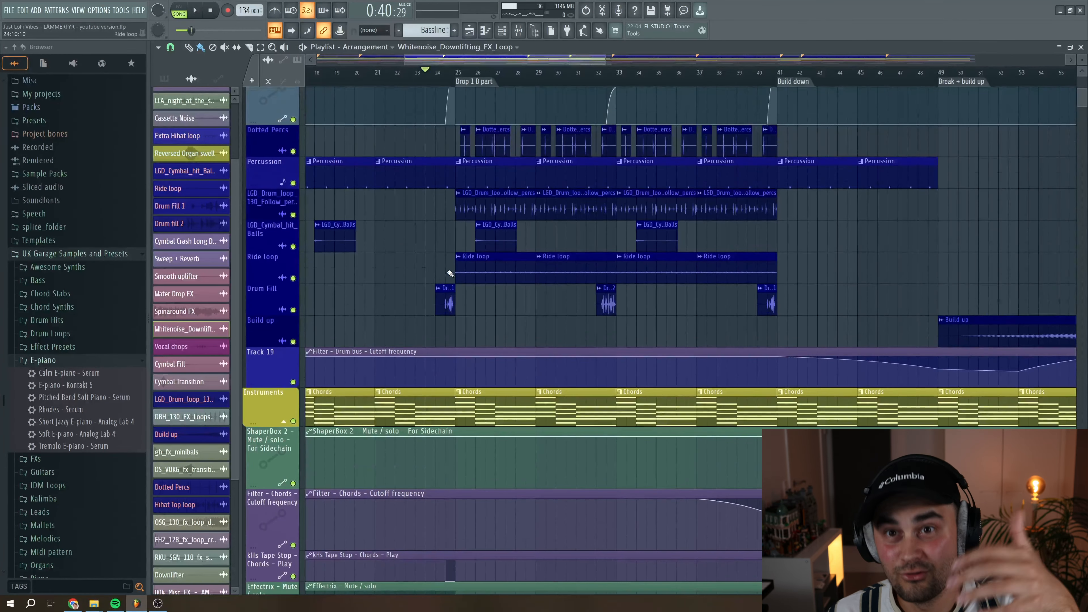
scroll(450, 274, up, 8)
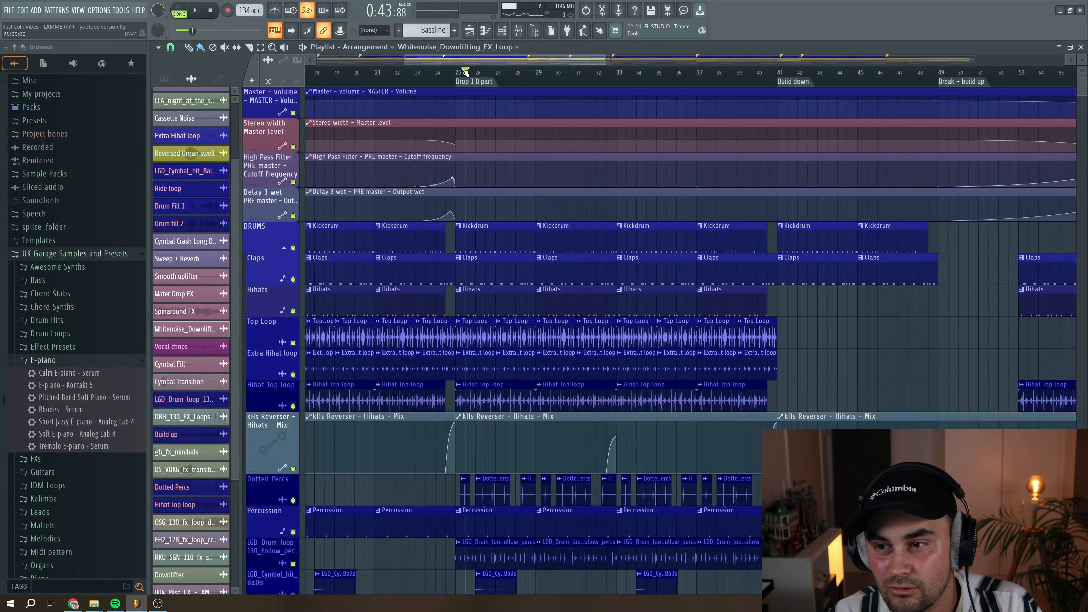
- Replay the transition into the Drop 1 B part from bar 23, with the master automation and drum tracks in view
drag(459, 73, 418, 71)
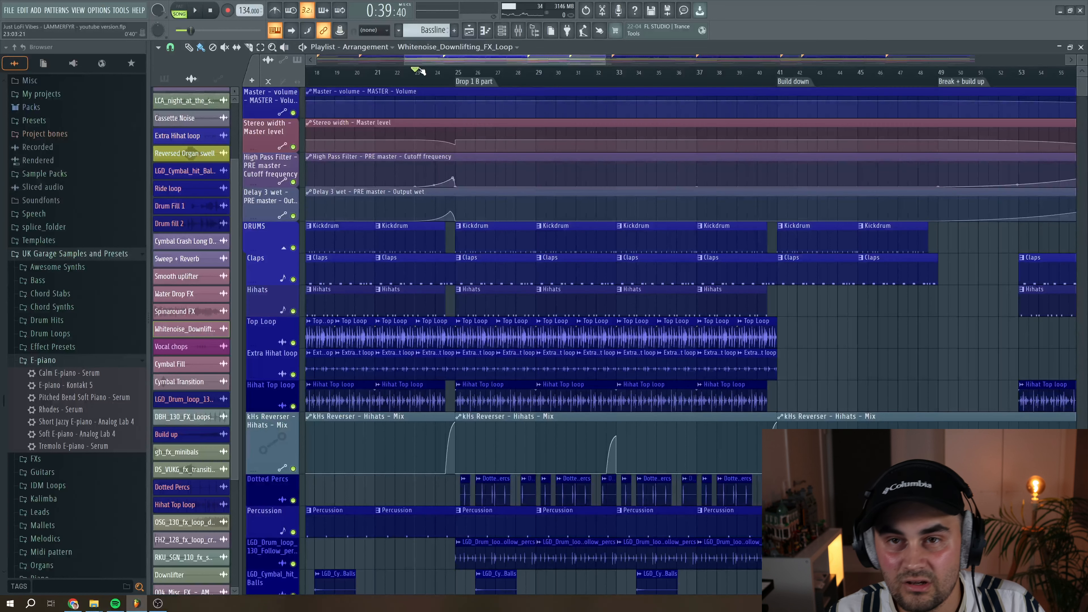
key(space)
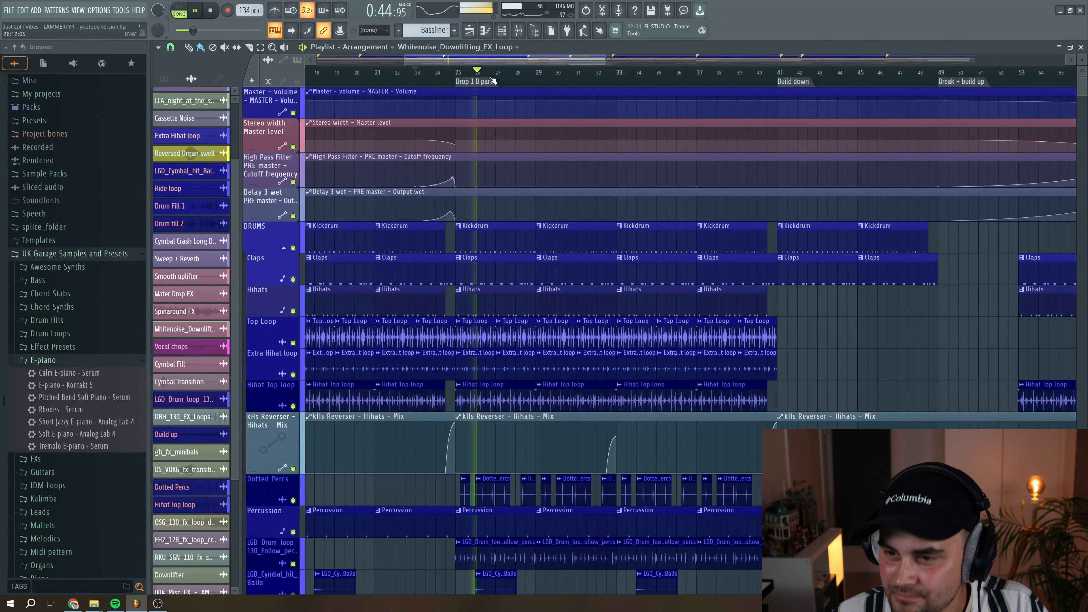
drag(485, 58, 518, 72)
key(space)
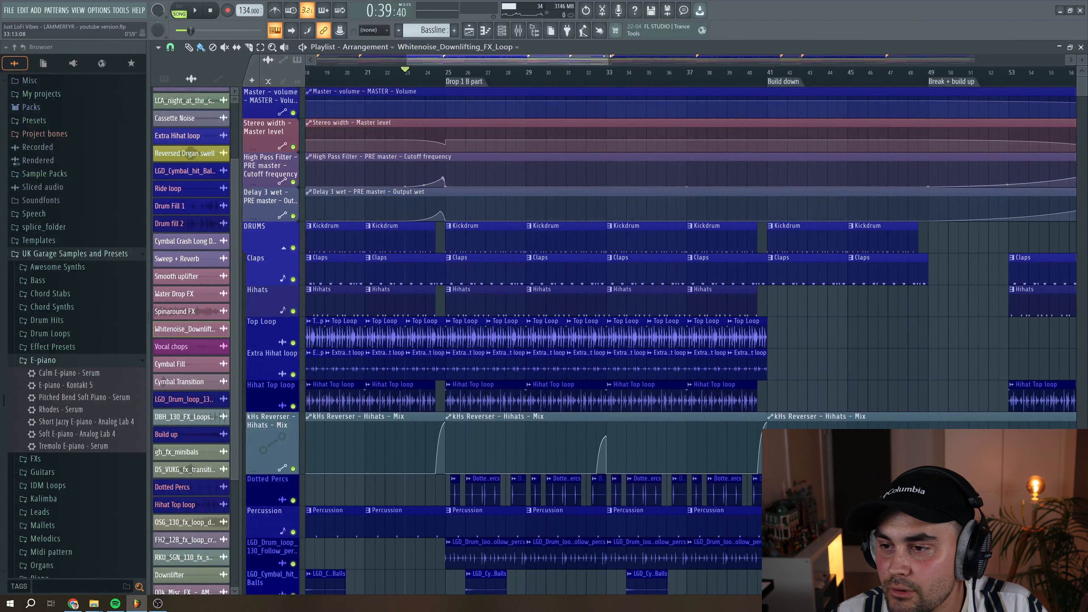
- Play the last bars of the Drop 1 B part from bar 39 into the Build down
drag(607, 56, 696, 56)
click(590, 72)
key(space)
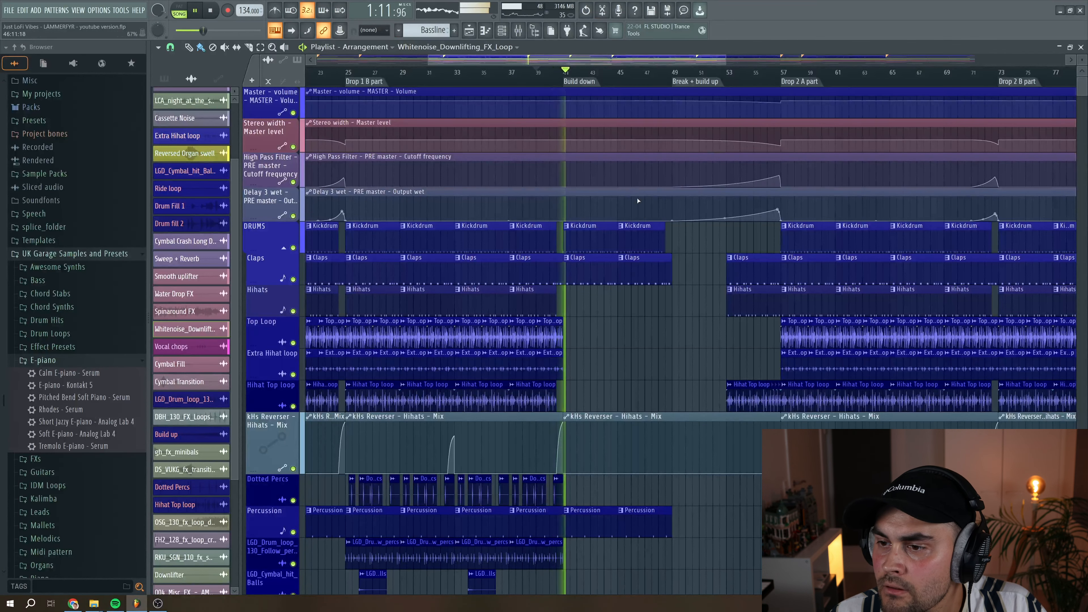
key(space)
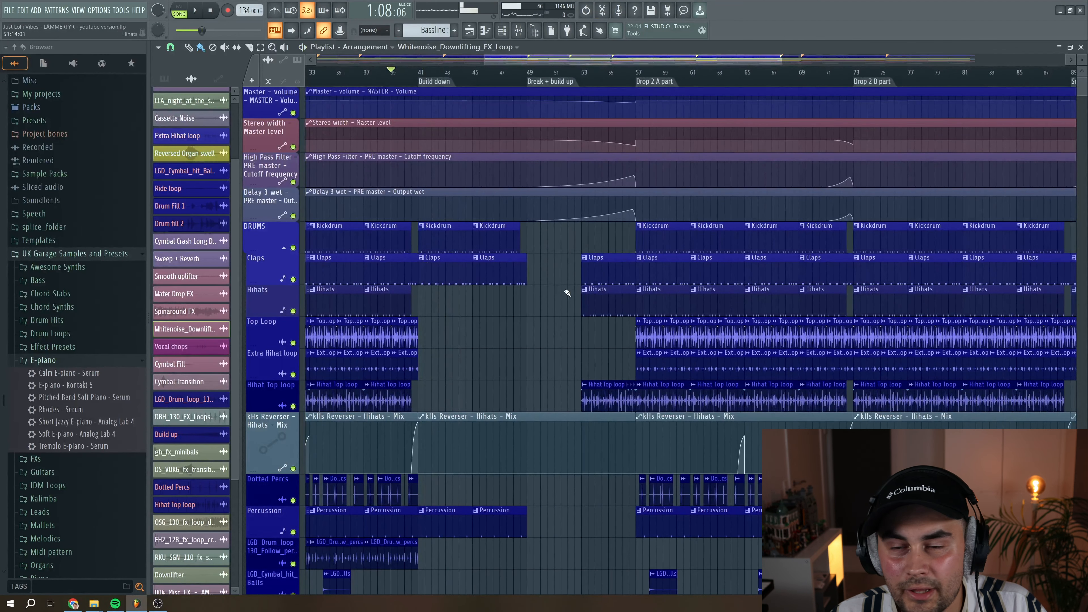
- Play from the Build down at bar 41 into the Break + build up, checking the drum clips and filter cutoff automation
click(423, 70)
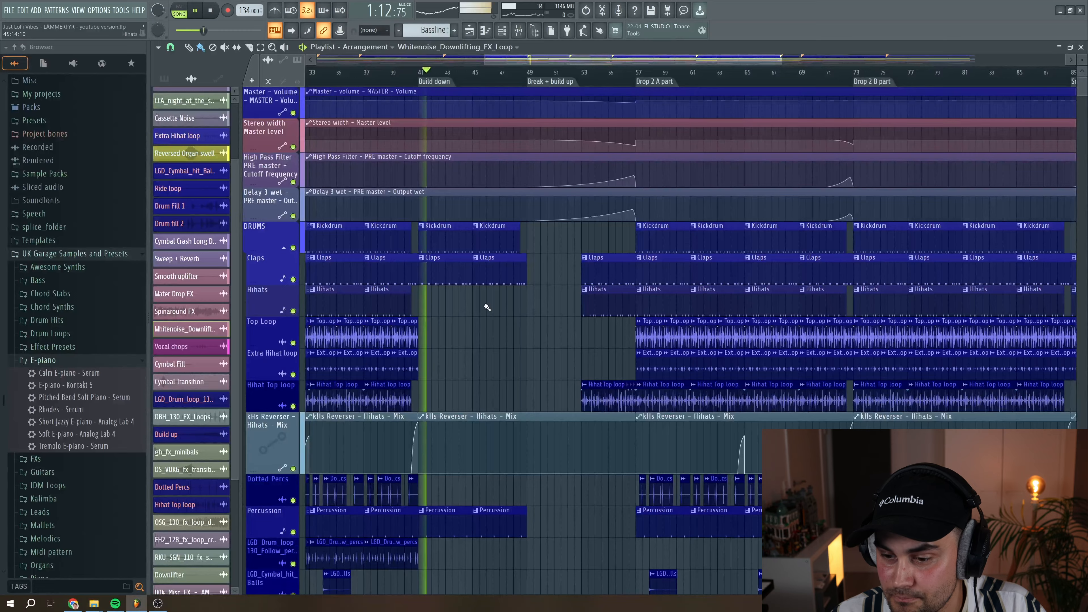
scroll(474, 231, down, 4)
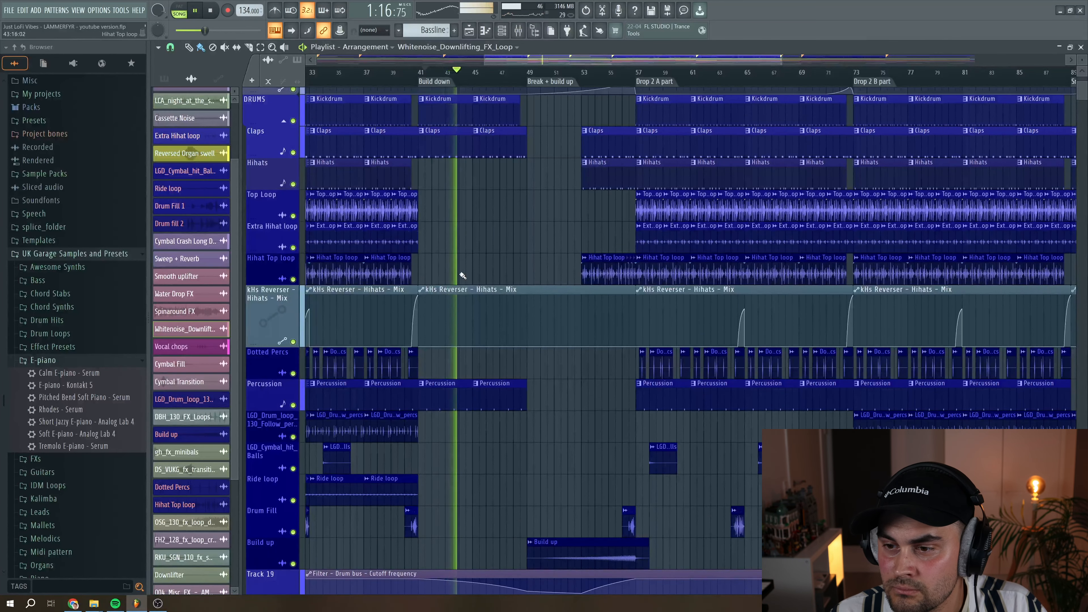
scroll(479, 266, down, 6)
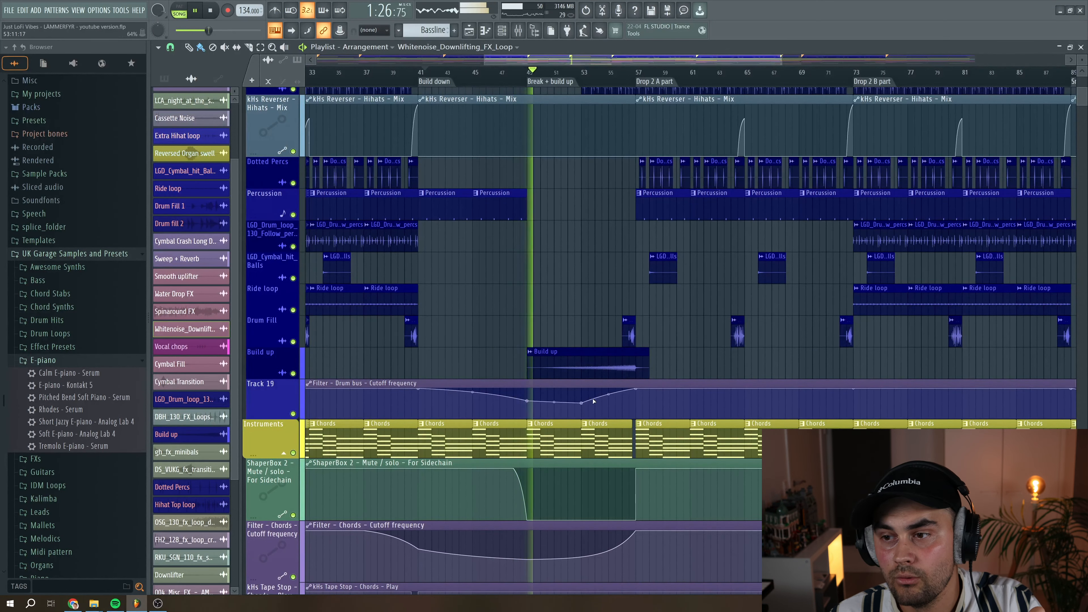
scroll(595, 395, up, 5)
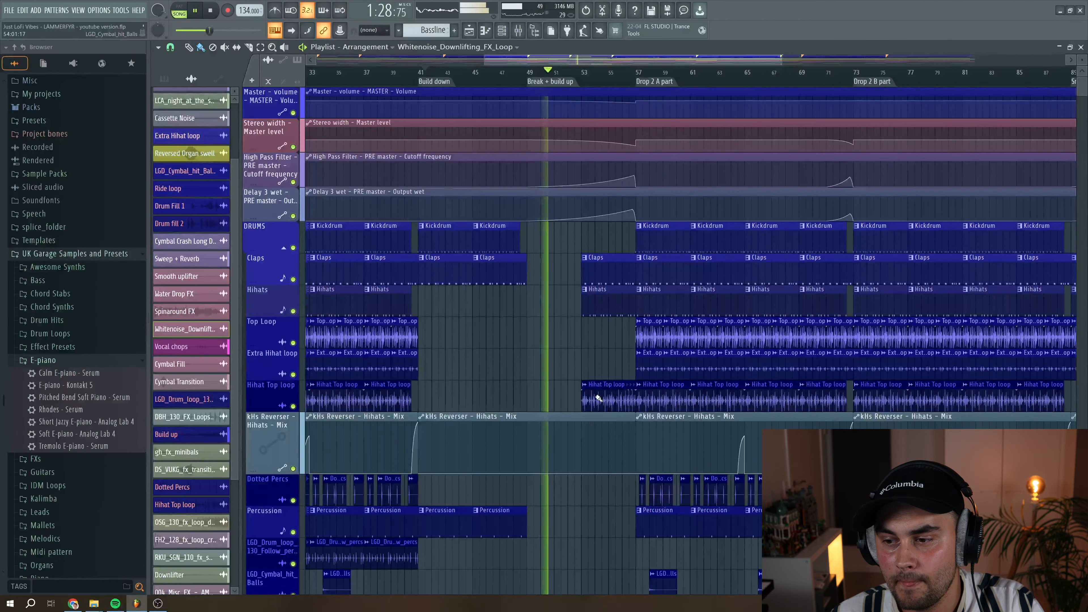
- Let playback run from the Break + build up into the Drop 2 A part, checking chord stabs, filter automation, build up and drum clips
scroll(604, 395, down, 6)
scroll(599, 368, down, 6)
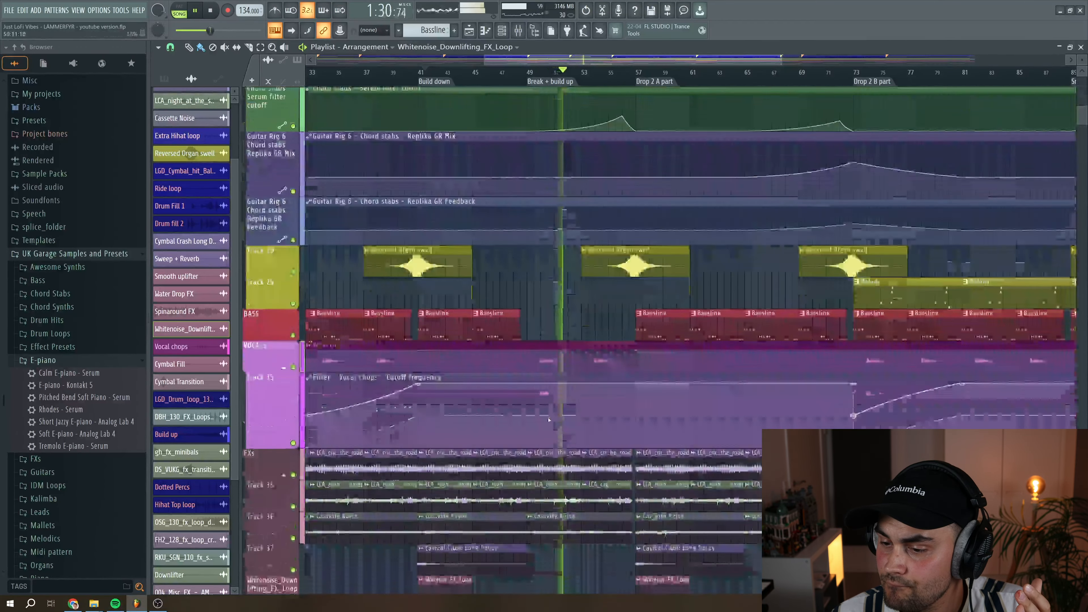
scroll(575, 339, up, 3)
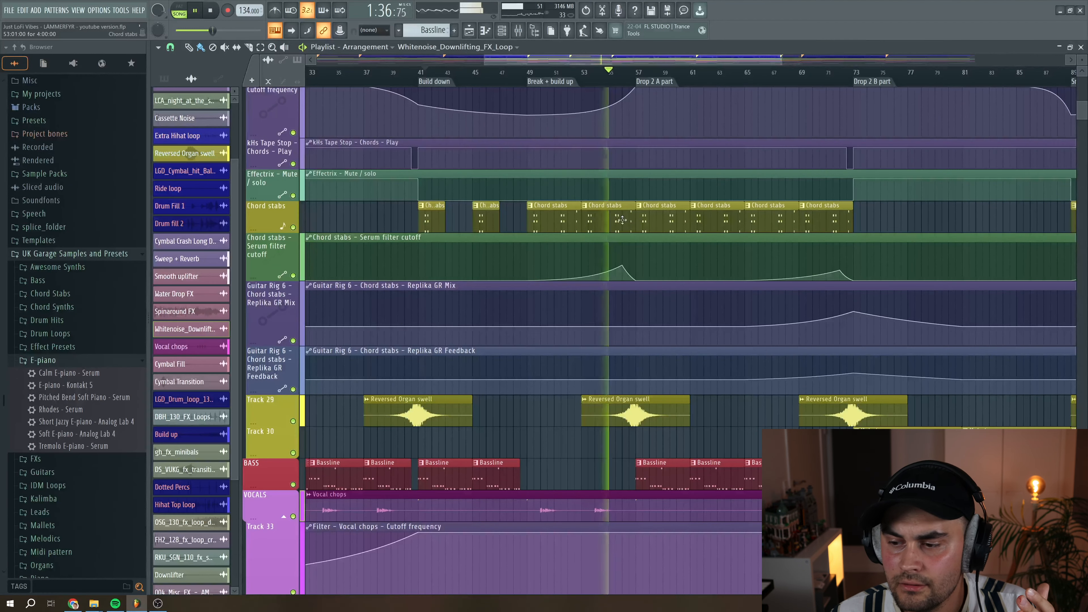
scroll(623, 221, up, 5)
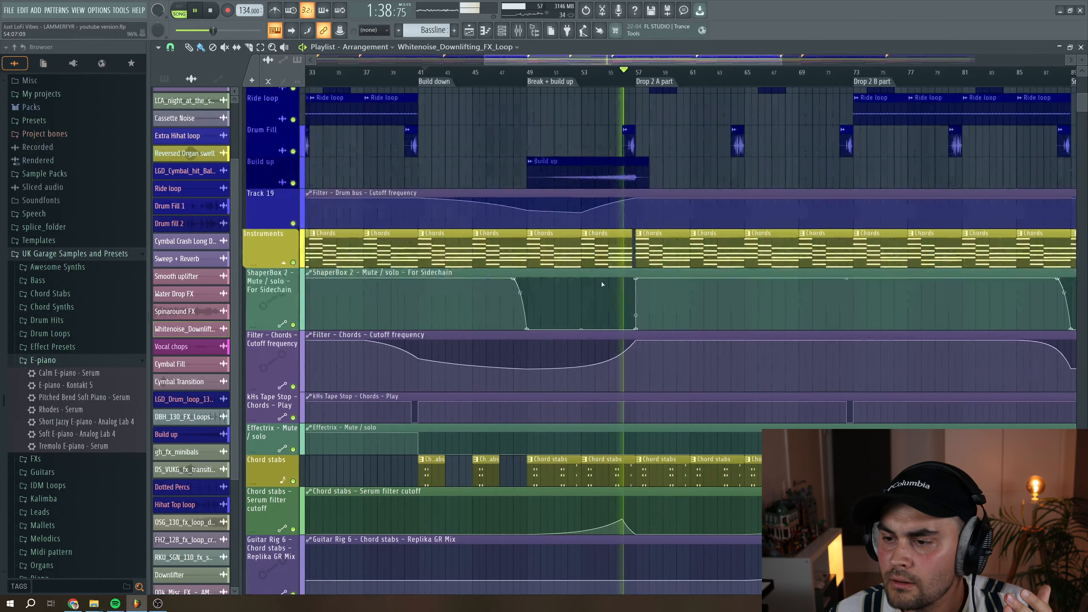
scroll(578, 273, up, 6)
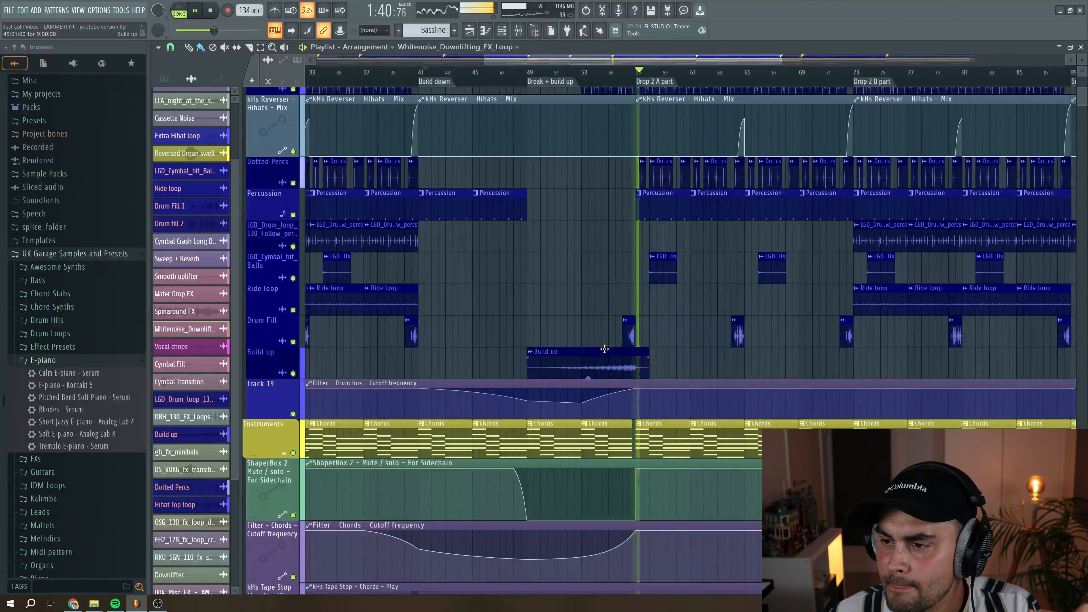
scroll(585, 311, up, 3)
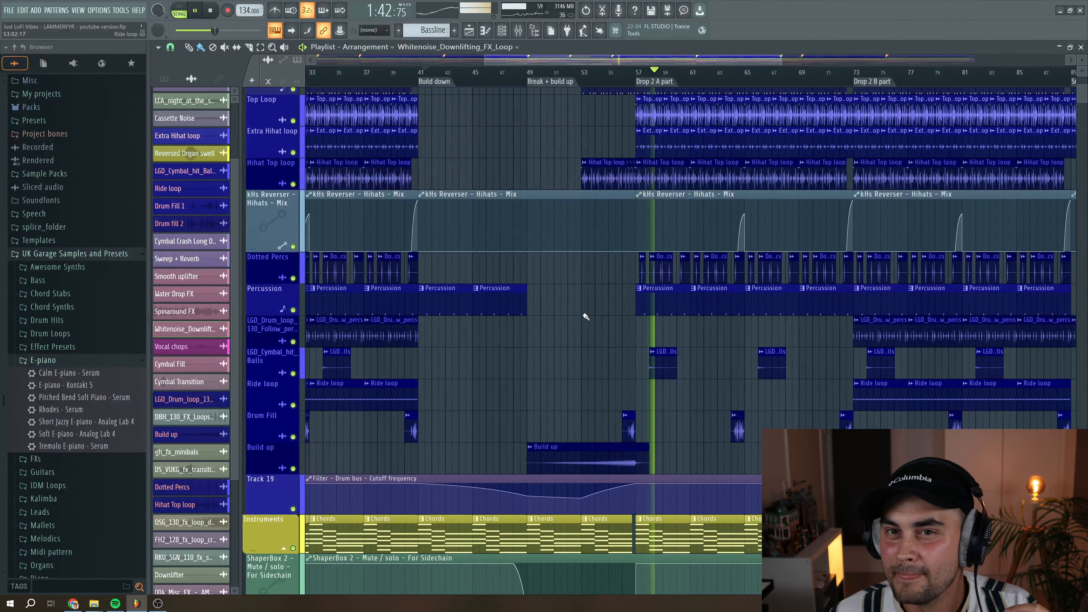
scroll(585, 316, up, 7)
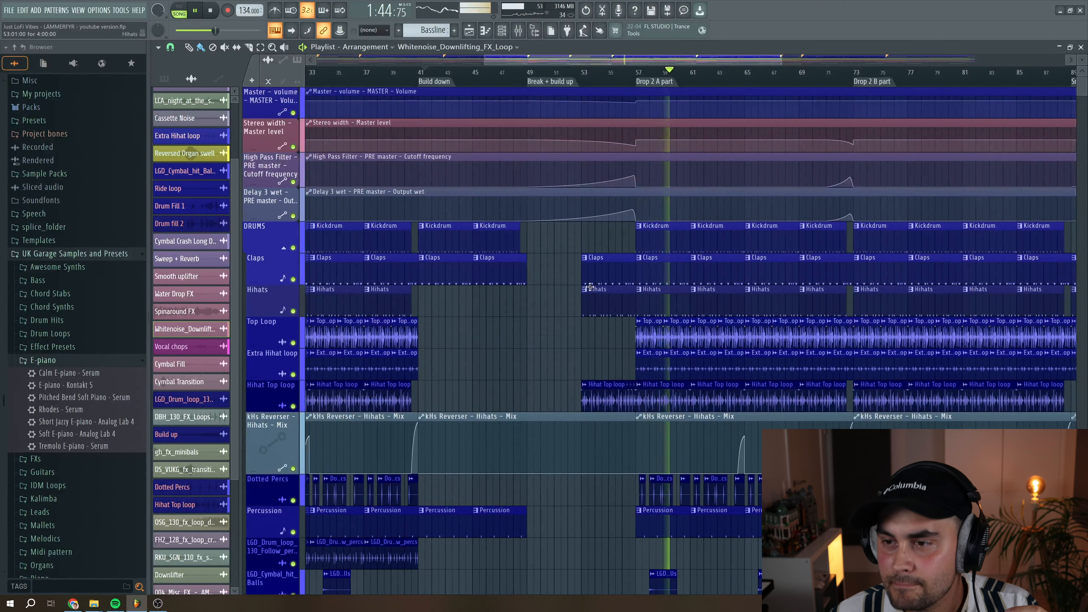
drag(535, 60, 594, 62)
key(space)
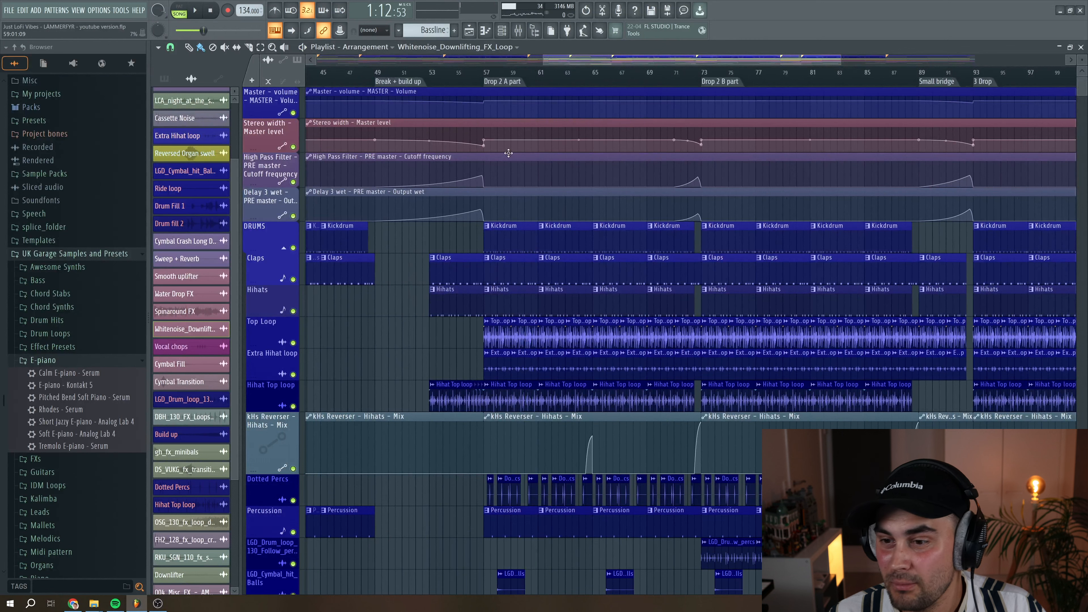
- Enlarge the master volume, stereo width, high pass filter and delay automation tracks and place the playhead just before the Drop 2 A part
scroll(519, 137, left, 4)
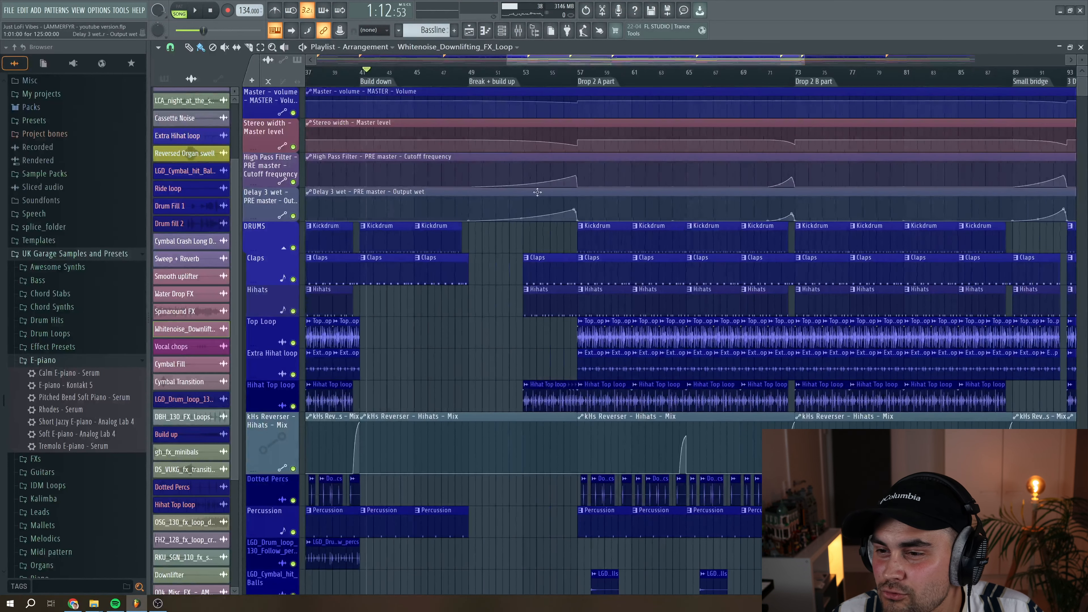
click(530, 71)
drag(258, 117, 264, 268)
drag(262, 307, 262, 320)
mouse_move(448, 70)
mouse_down()
mouse_move(578, 71)
mouse_move(566, 72)
mouse_up()
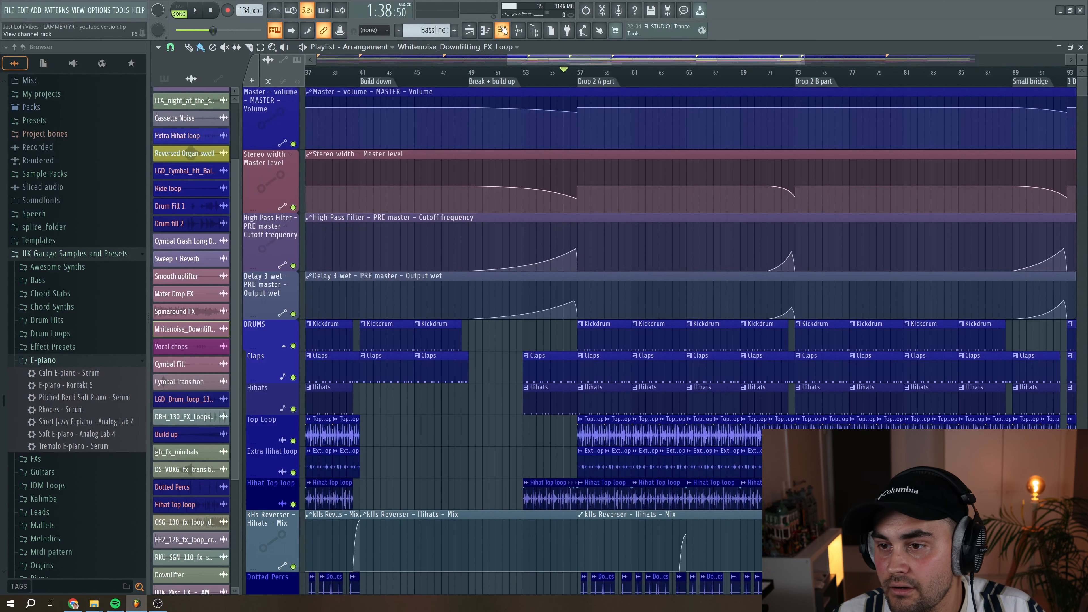
- Inspect the Master - volume and kHs Stereo effects on the mixer's master channel alongside their automation before the Drop 2 A part
click(517, 30)
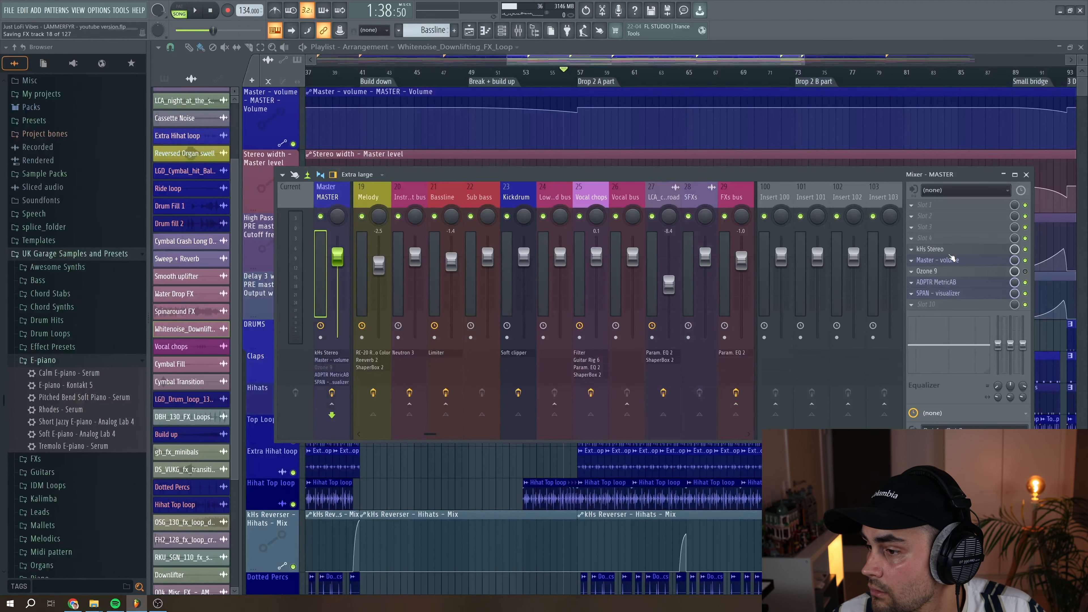
click(951, 260)
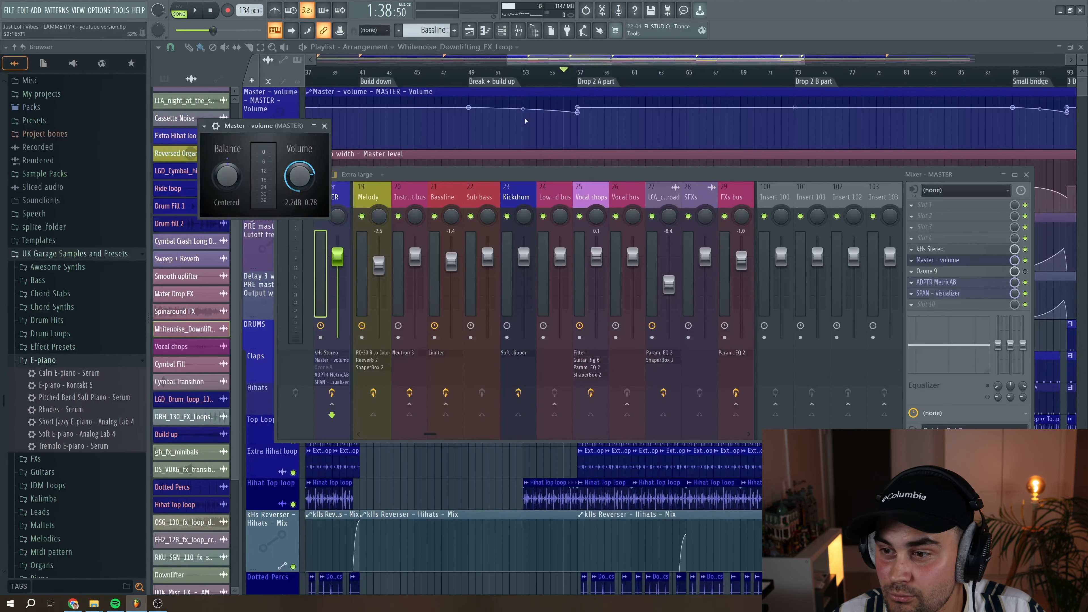
click(582, 80)
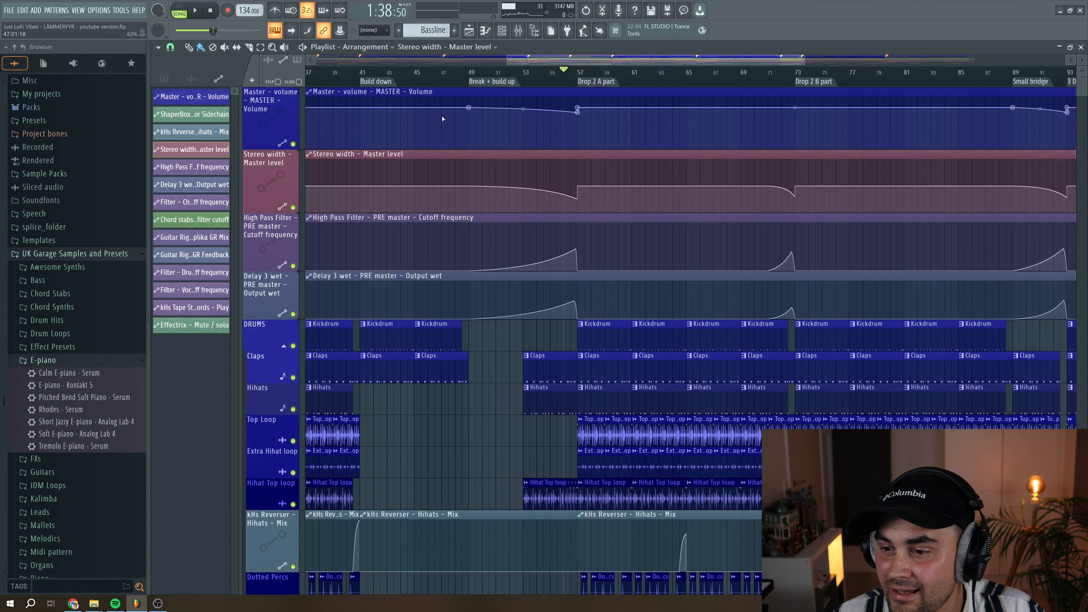
click(519, 31)
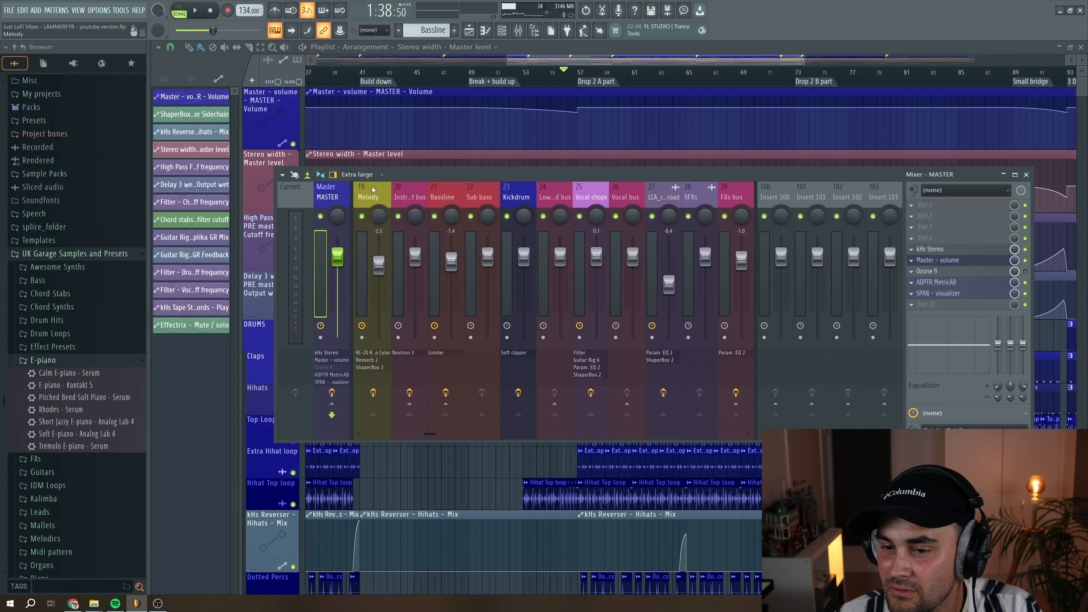
click(948, 251)
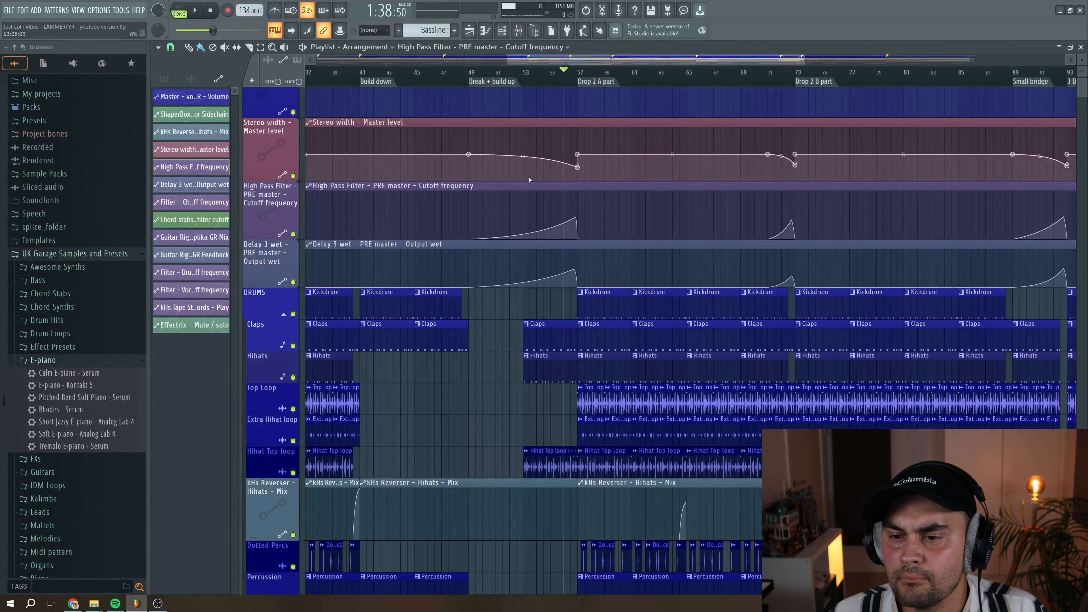
- Inspect the automated Fruity Filter and Fruity Delay 3 effects on the PRE master mixer channel
click(519, 31)
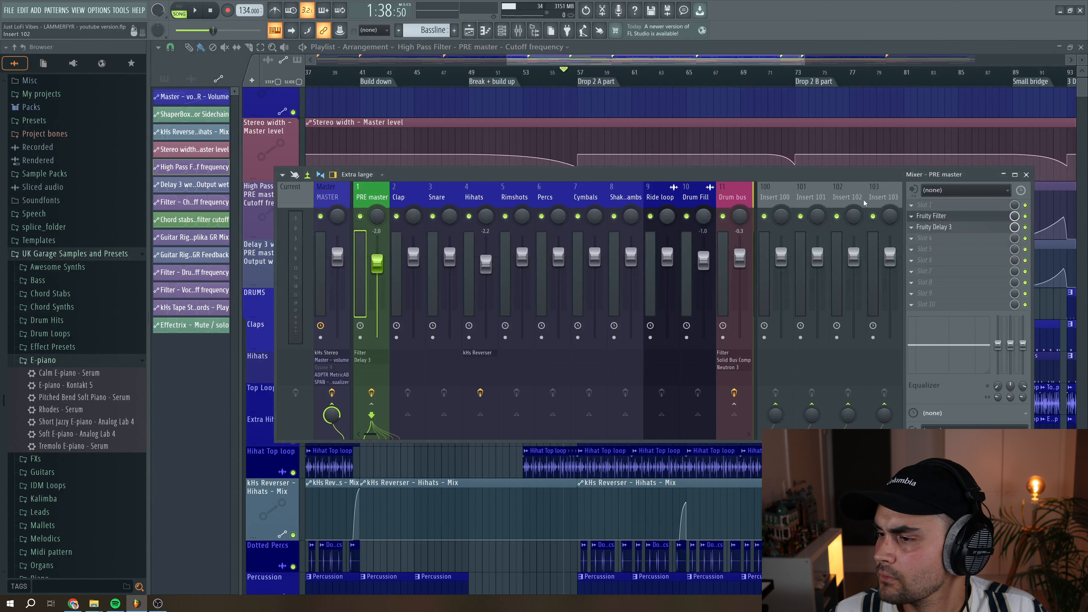
click(932, 216)
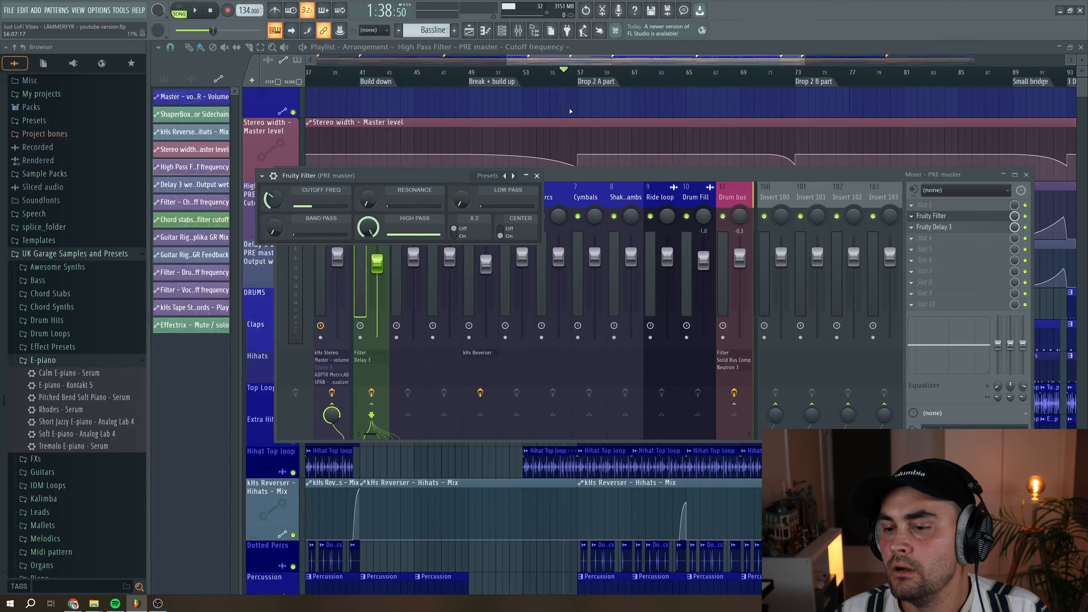
click(536, 176)
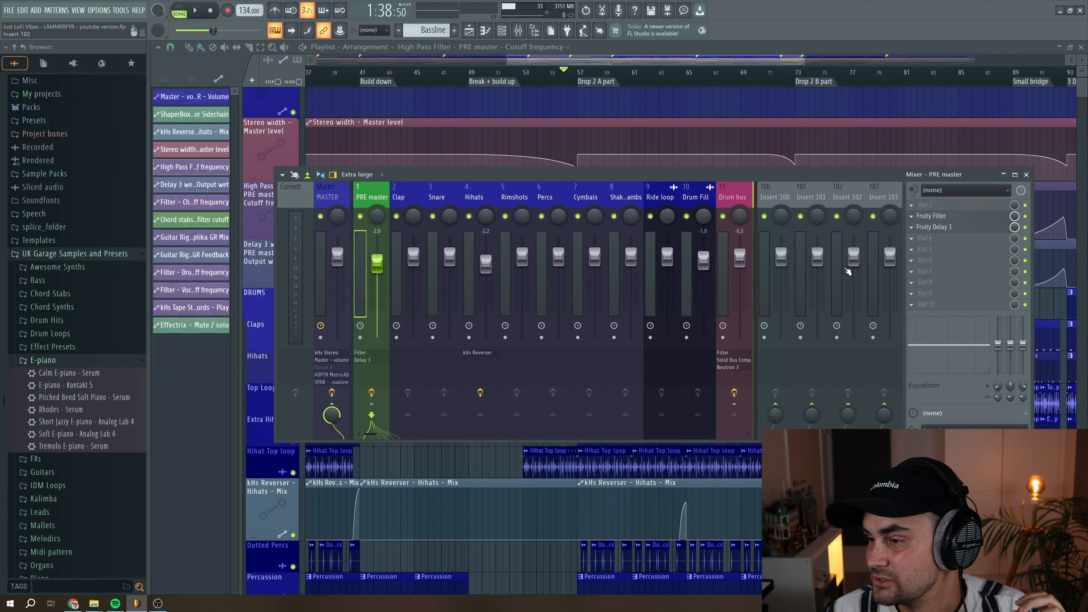
click(933, 228)
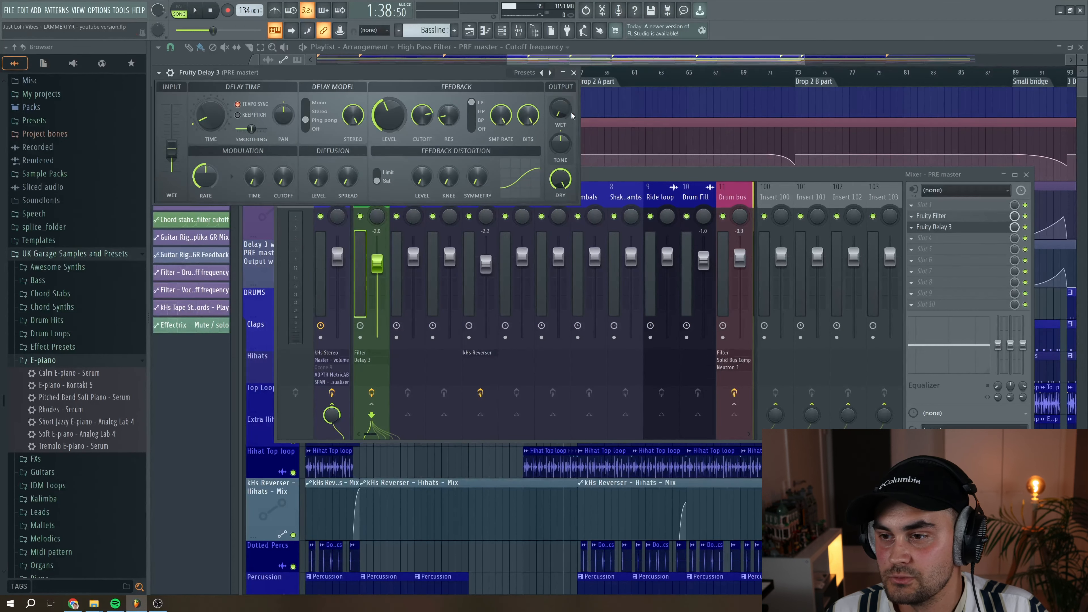
click(574, 74)
key(Escape)
- Play from bar 53 through the build up into the Drop 2 A part with the master automation in view
drag(545, 71, 525, 71)
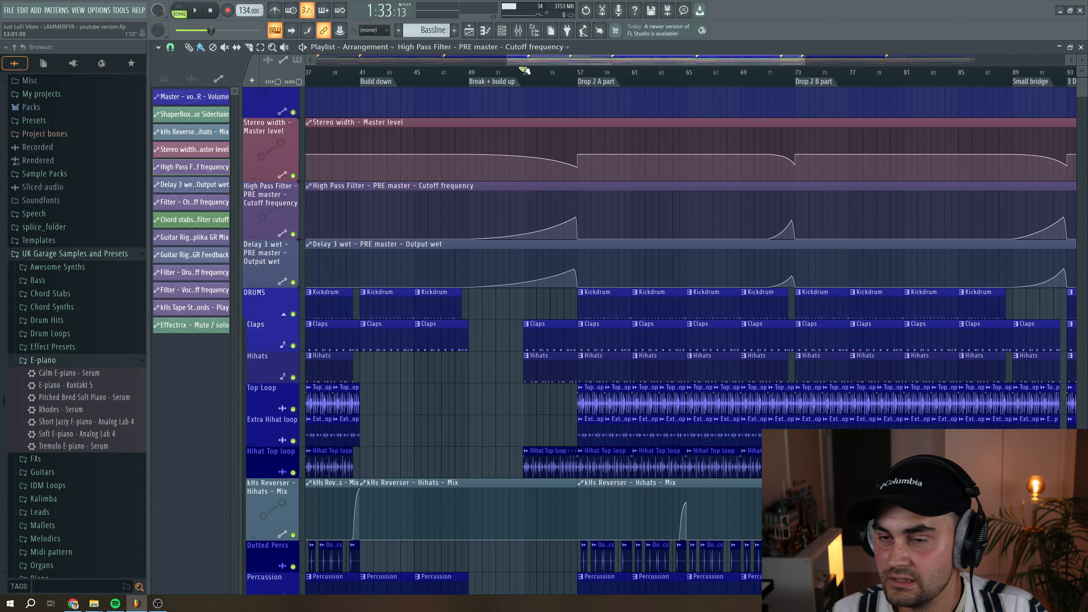
key(space)
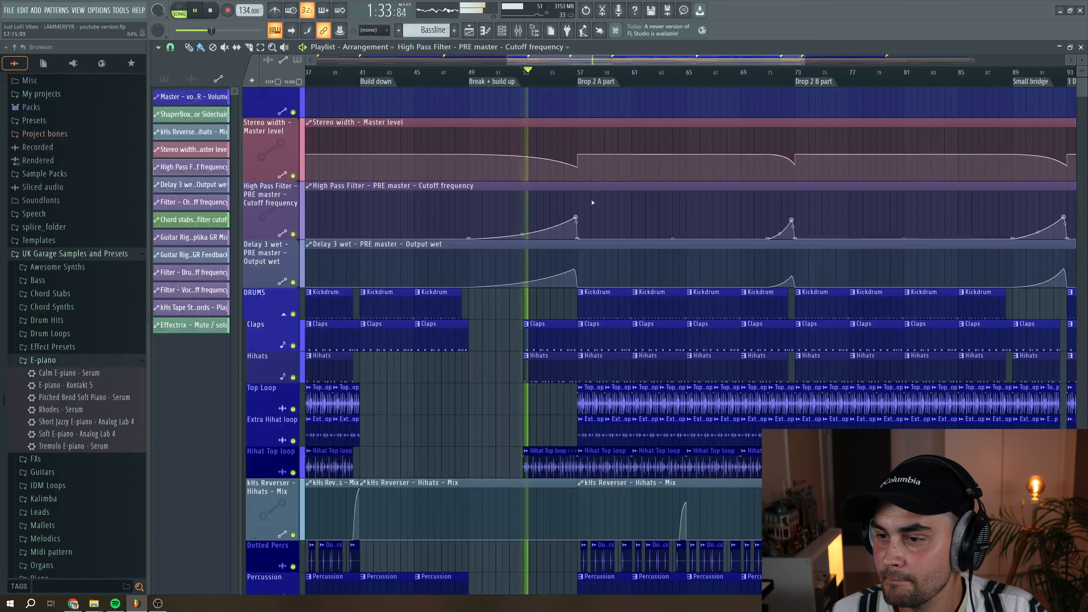
scroll(556, 171, up, 1)
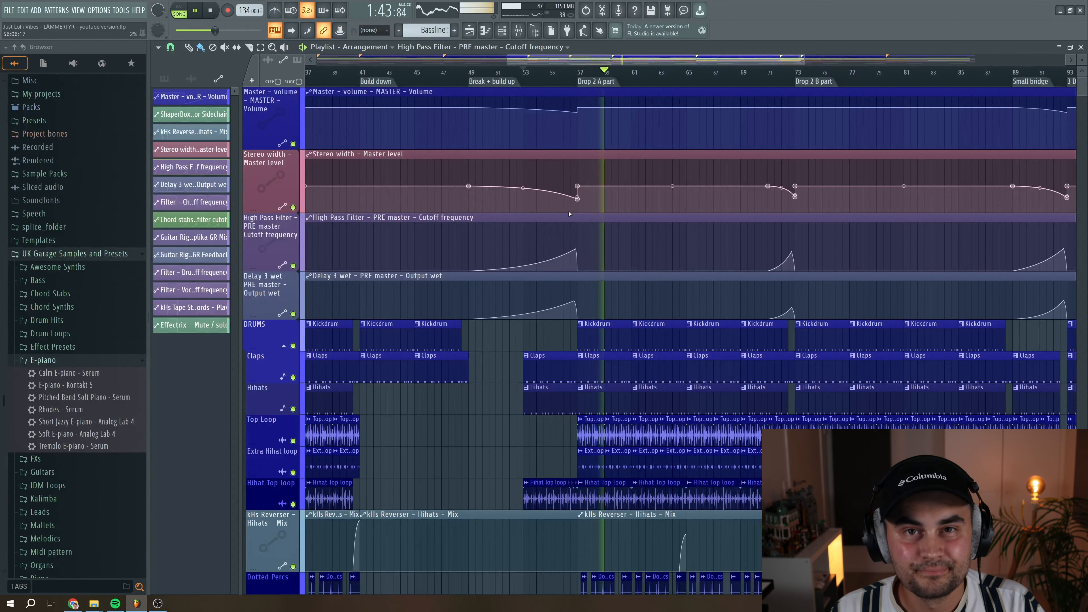
key(space)
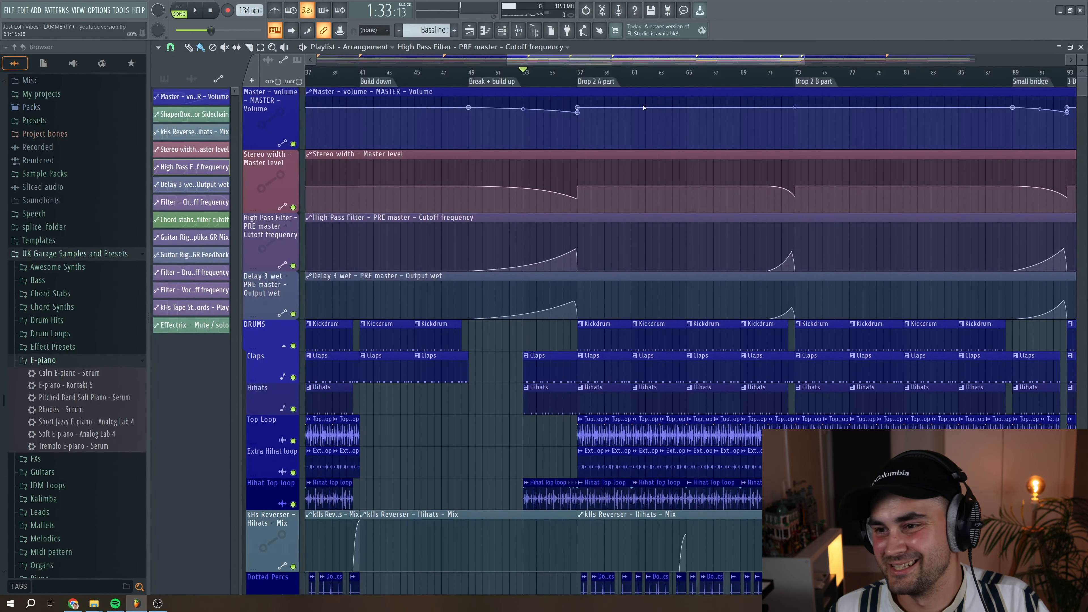
- Look over the automation and drum tracks from the Drop 2 A part through the Small bridge to the 3 Drop
drag(603, 61, 660, 48)
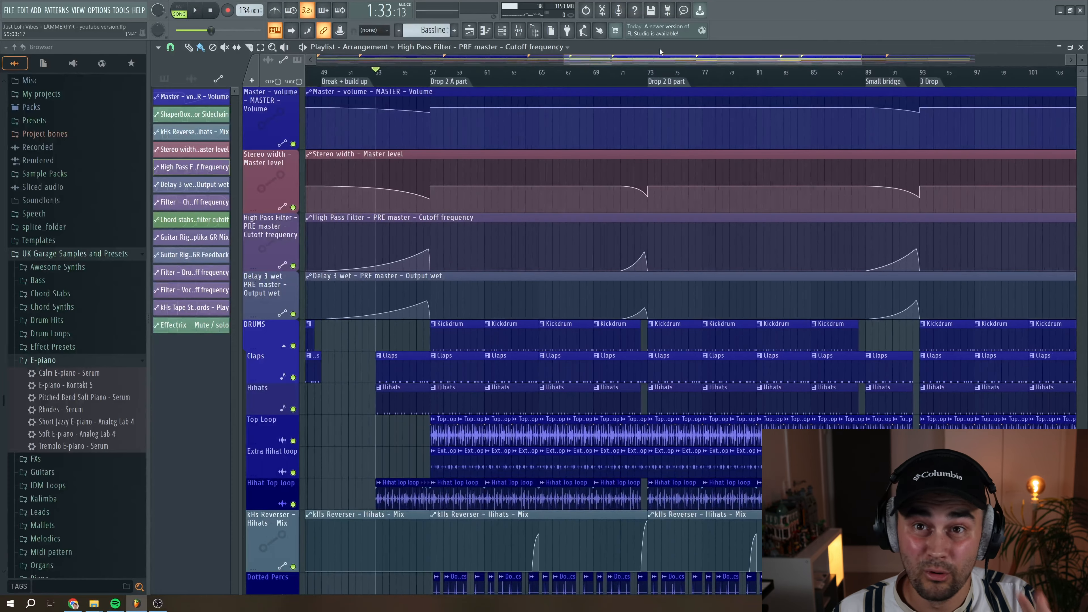
scroll(826, 85, down, 3)
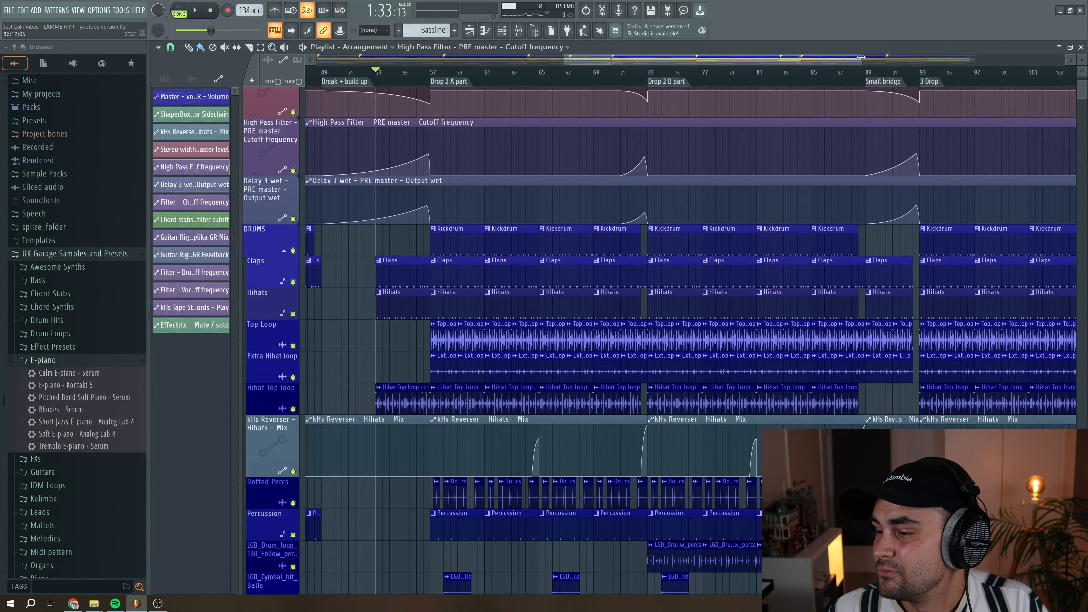
scroll(826, 84, down, 2)
scroll(743, 232, down, 2)
scroll(744, 232, up, 3)
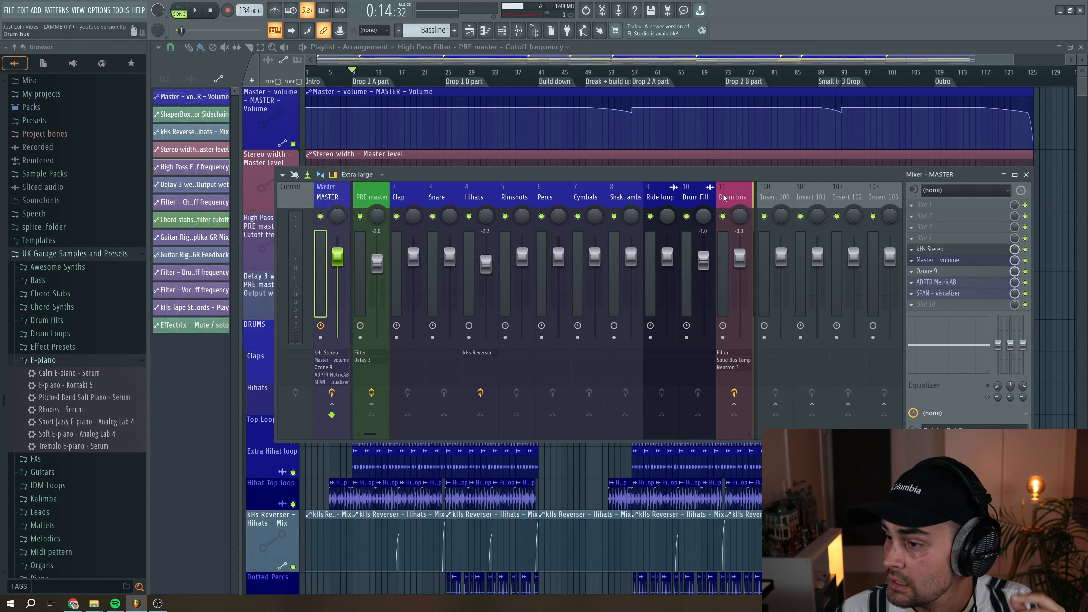
- Open Ozone 9 on the master channel and inspect its equalizer, dynamic EQ and maximizer modules
click(951, 272)
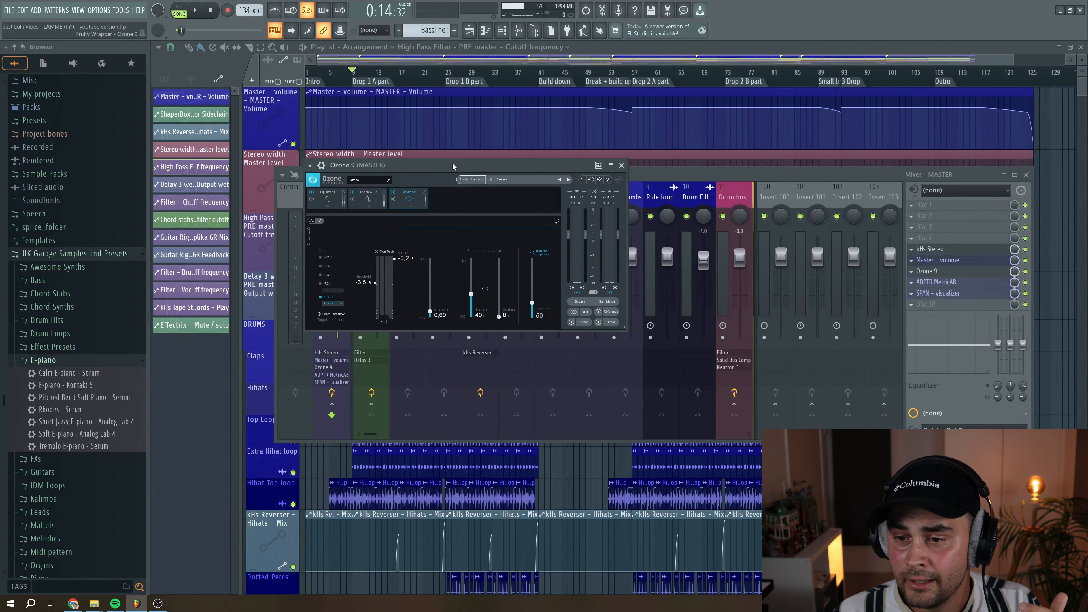
drag(452, 163, 473, 158)
click(350, 197)
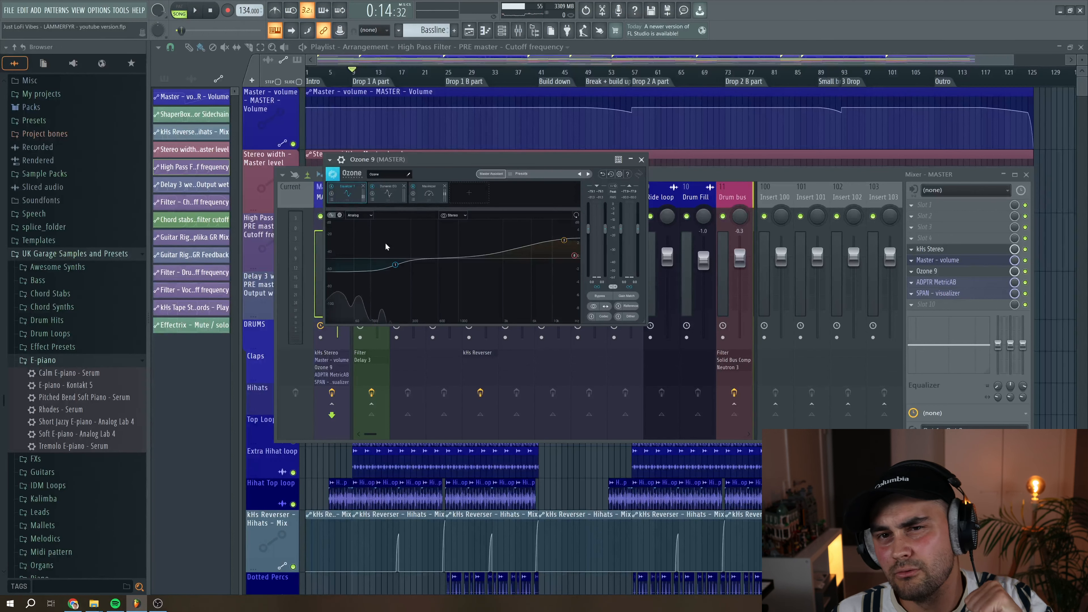
click(388, 194)
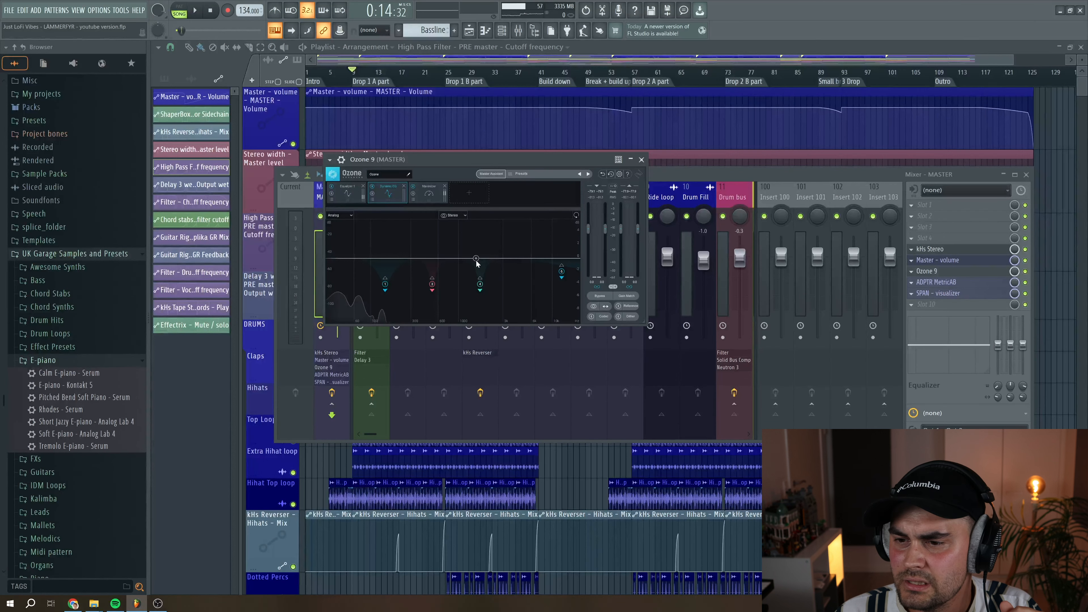
click(431, 195)
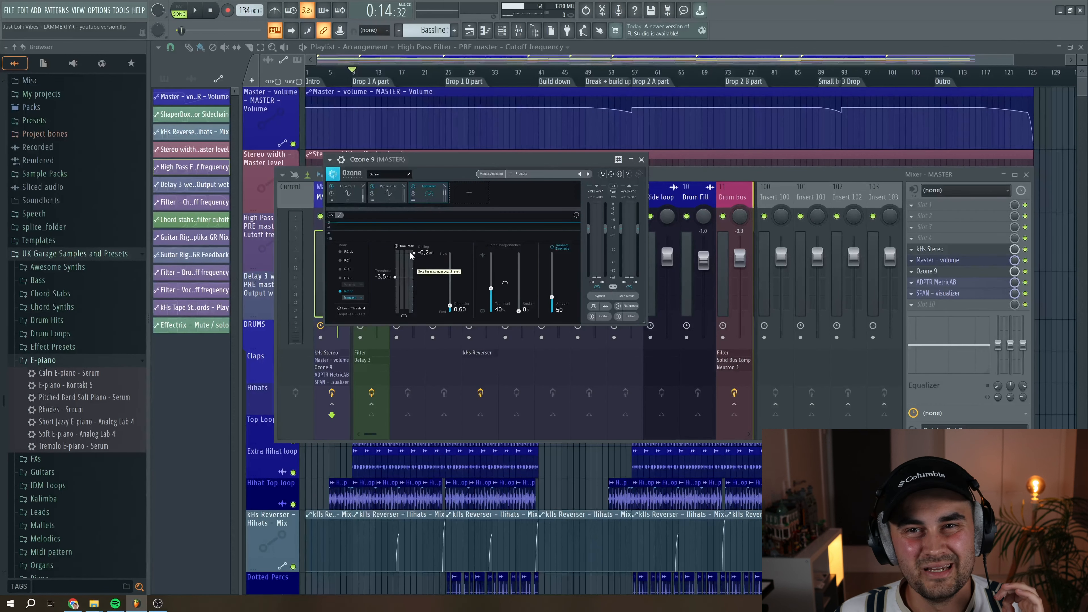
- Play the Drop 1 A part while watching the Ozone 9 maximizer, and close the plugin after stopping playback
mouse_move(392, 139)
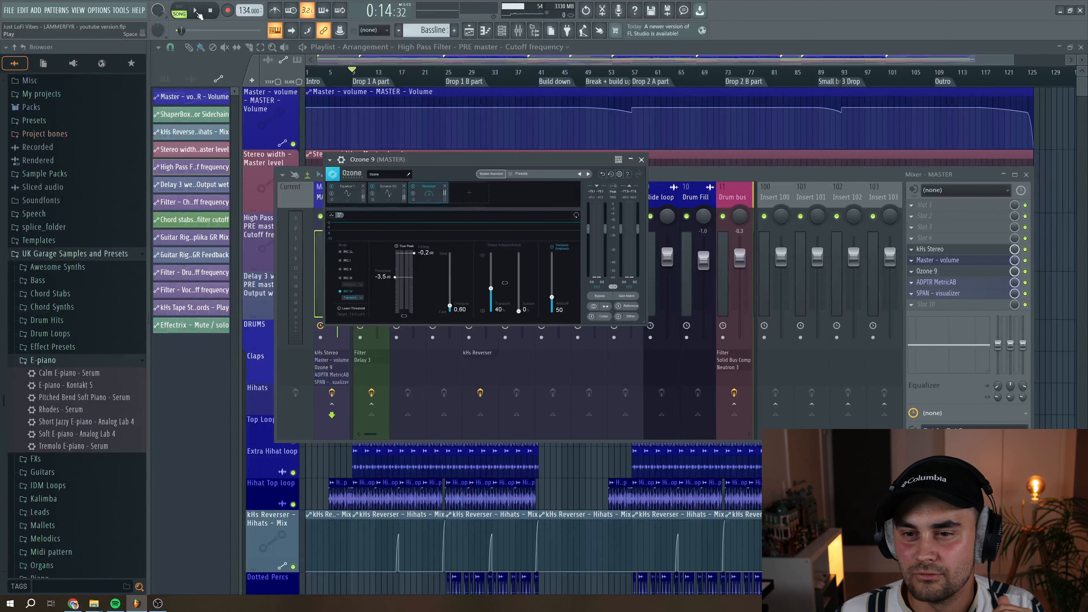
click(197, 13)
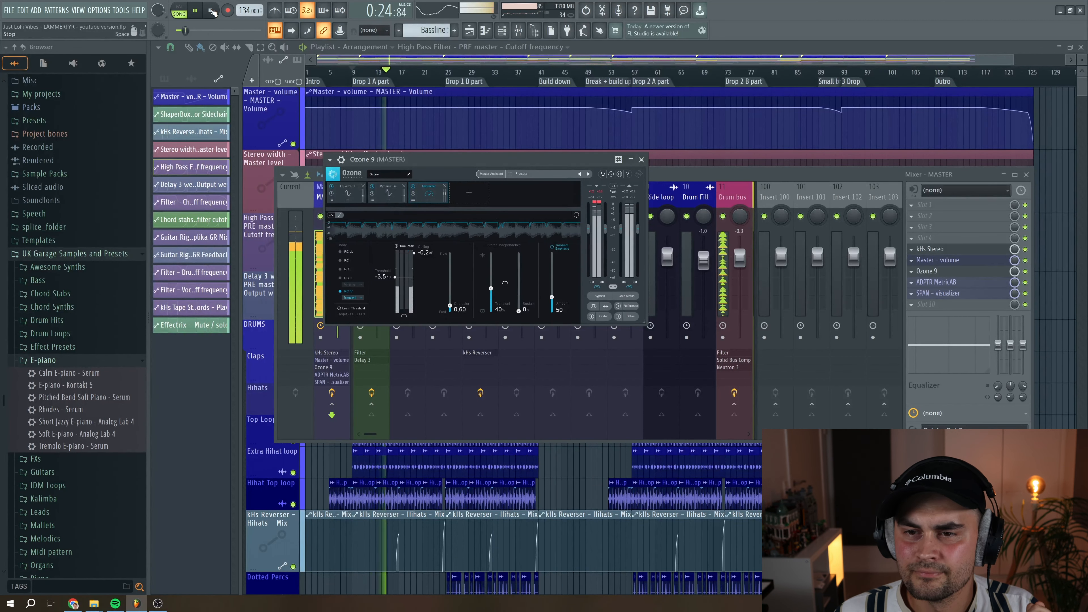
click(211, 11)
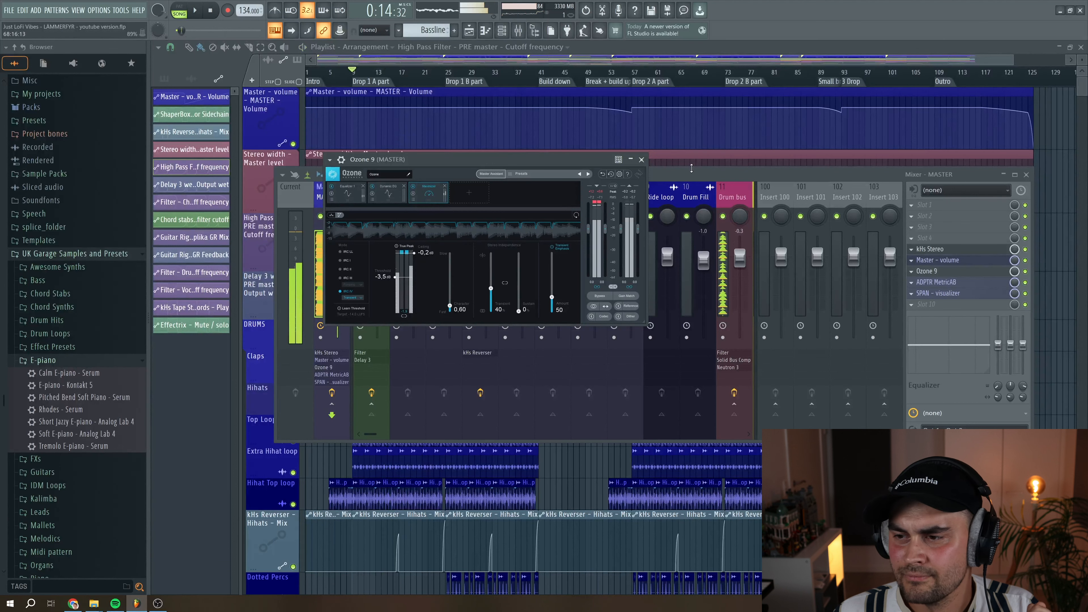
click(641, 159)
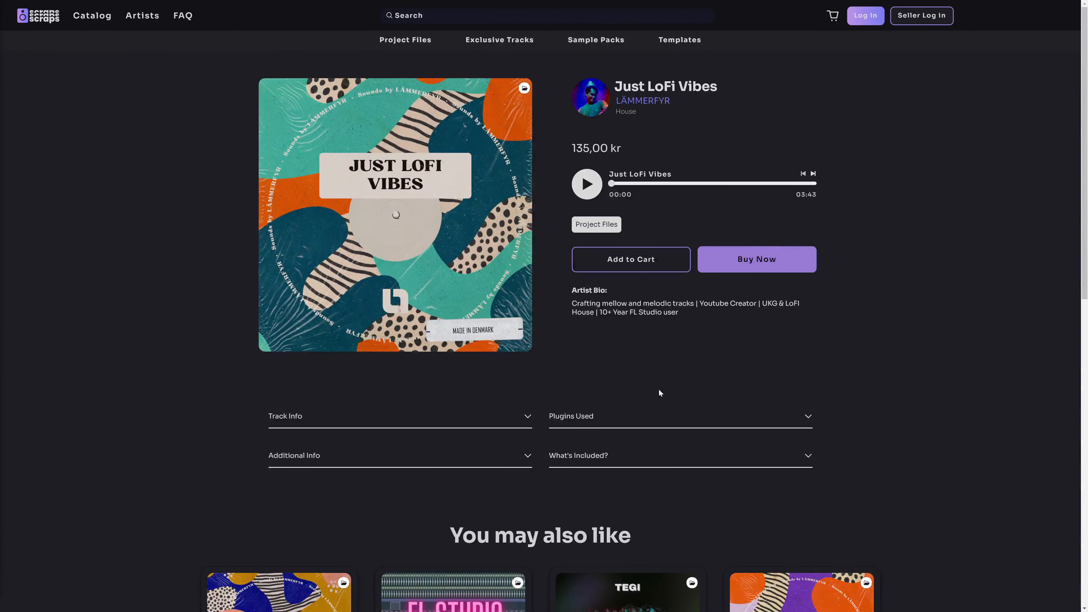
- On the Just LoFi Vibes project page in the Scraps web shop, expand and read Plugins Used, What's Included? and Track Info
click(619, 421)
scroll(637, 388, down, 2)
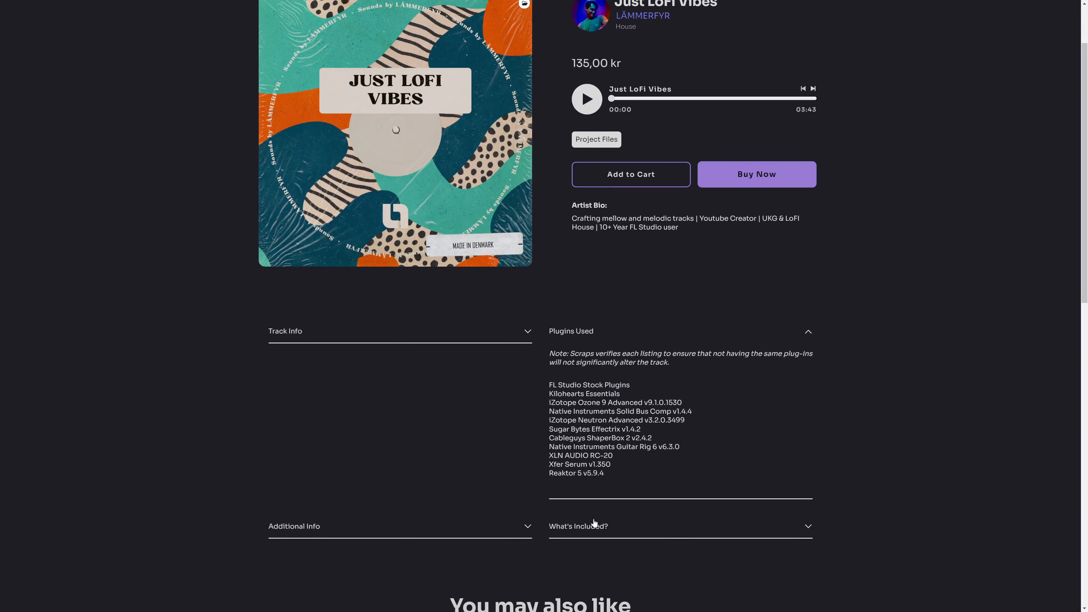
click(641, 529)
scroll(634, 471, down, 1)
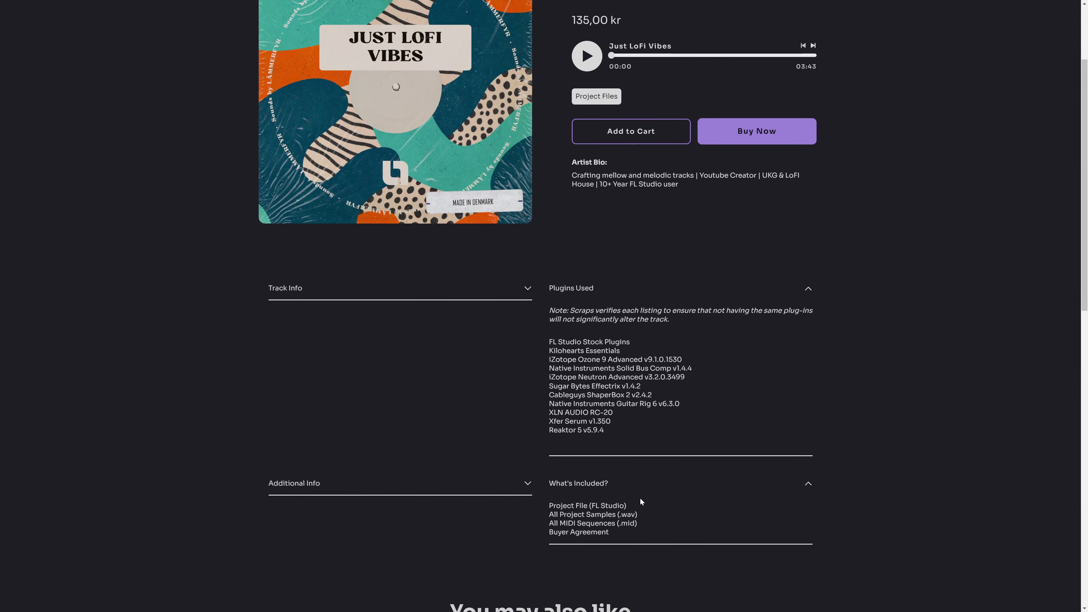
scroll(639, 496, down, 1)
scroll(530, 468, up, 2)
click(406, 335)
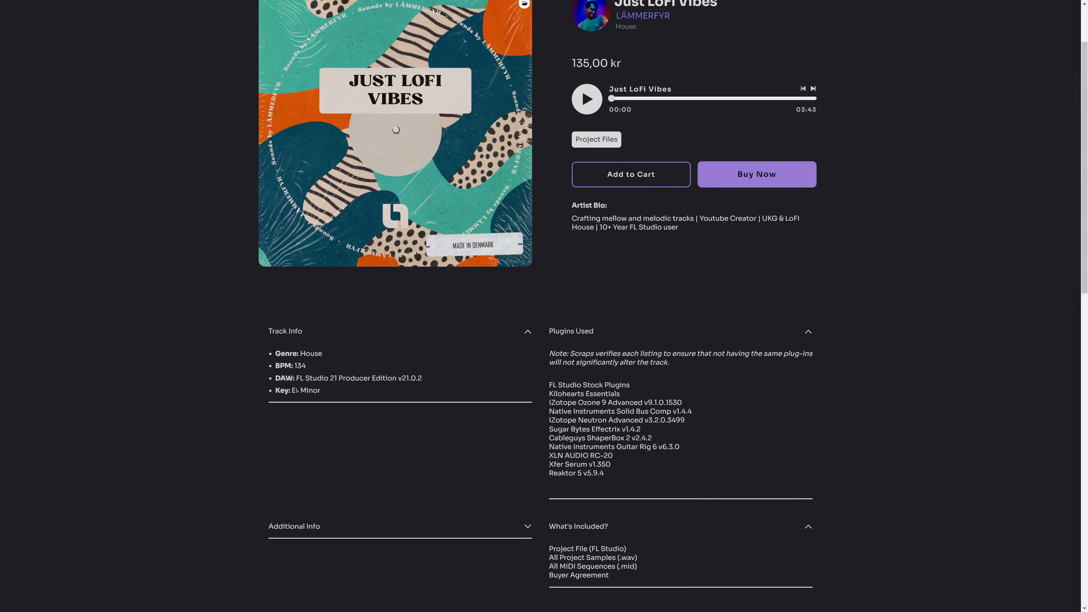
scroll(275, 411, up, 2)
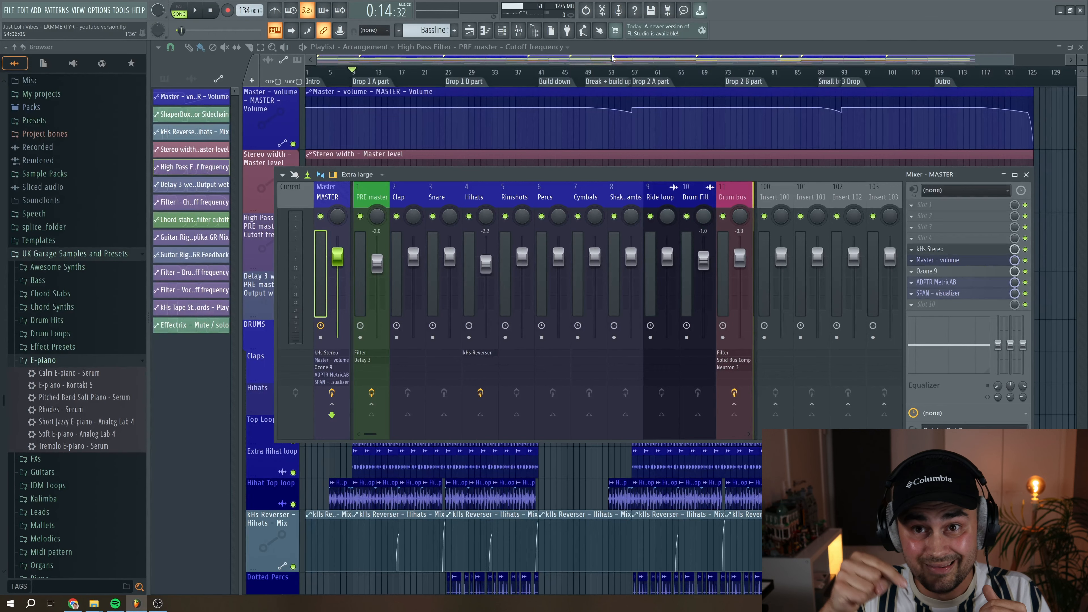